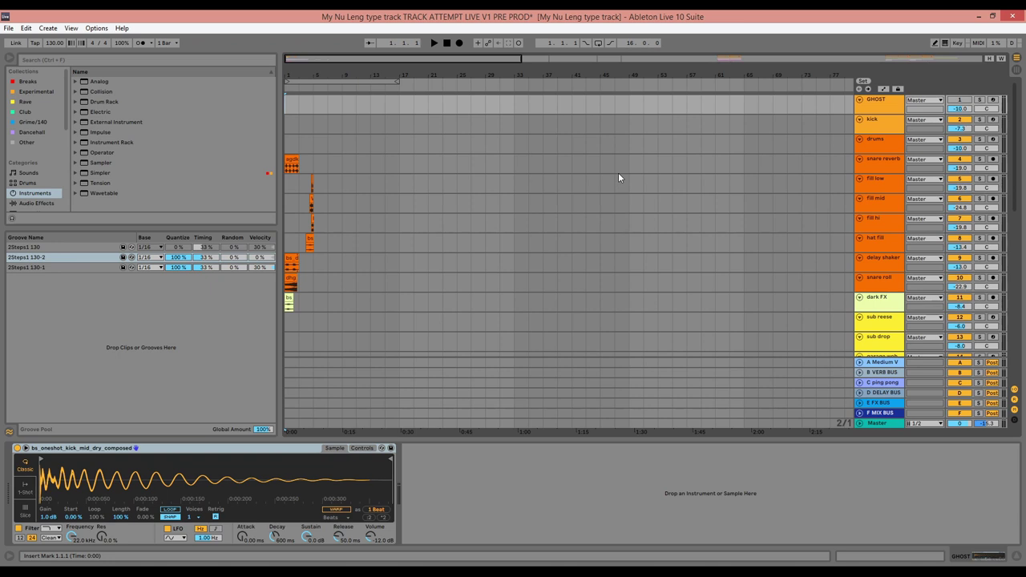
# - Look through the project's track list and select the GHOST track
pyautogui.scroll(-12, 619, 174)
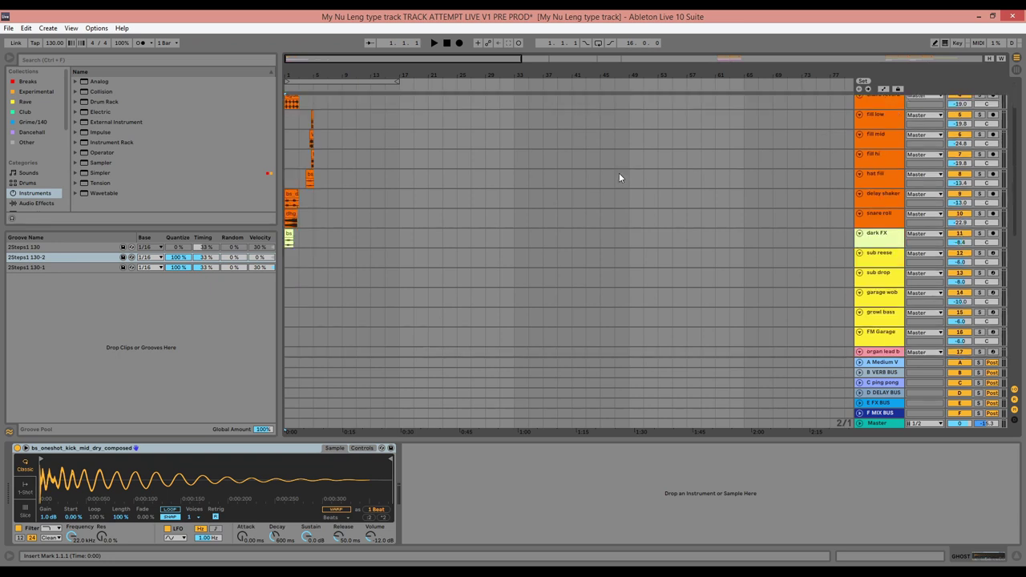
pyautogui.scroll(-5, 619, 173)
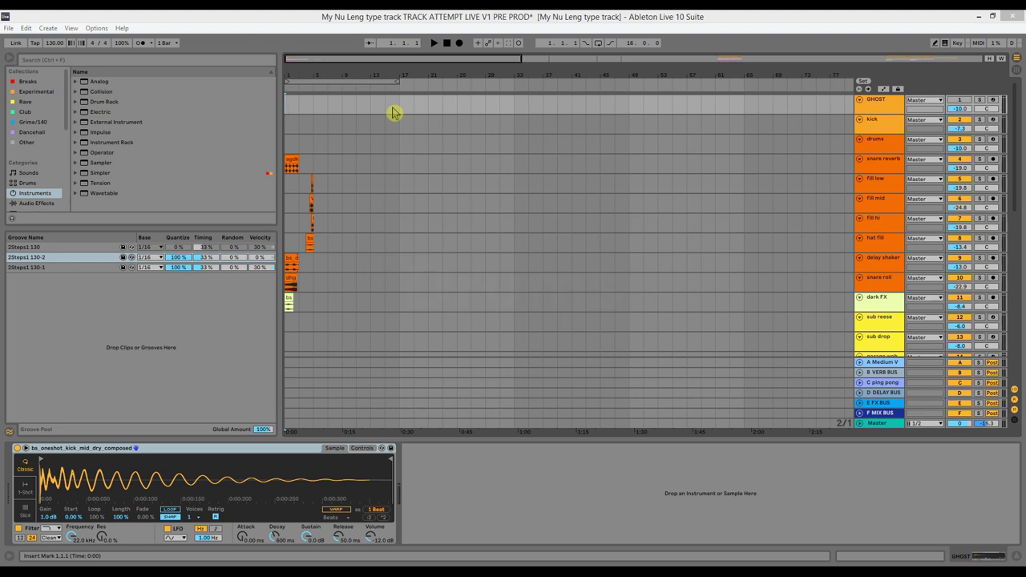
pyautogui.click(882, 105)
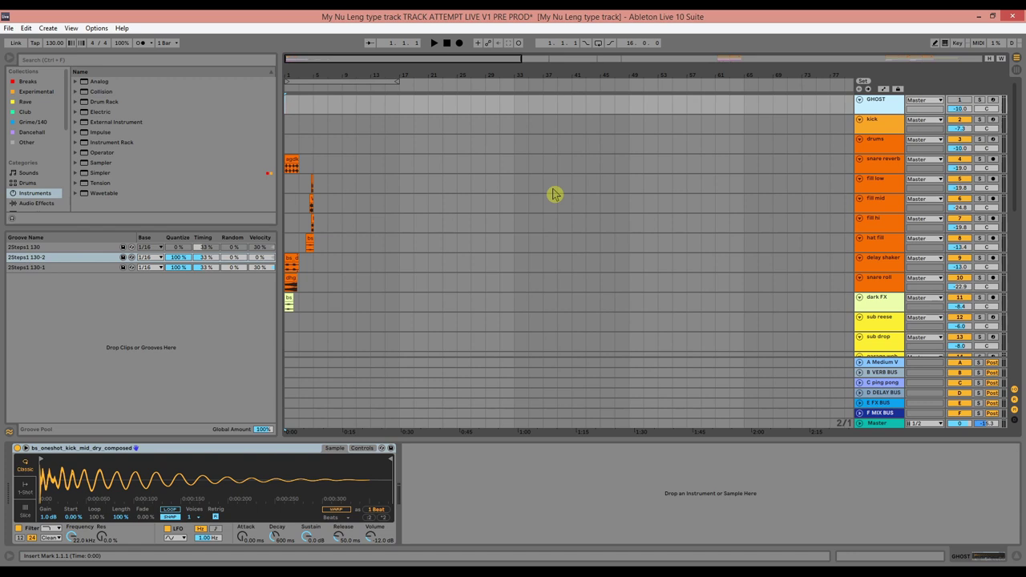
# - Arm the kick track and the drums track in turn to audition their instruments
pyautogui.click(872, 128)
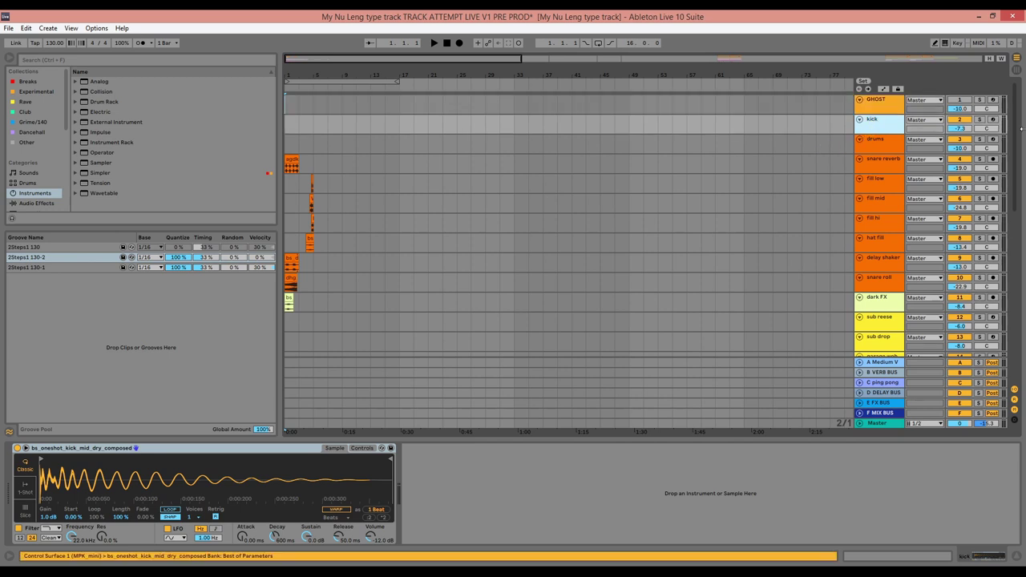
pyautogui.click(993, 119)
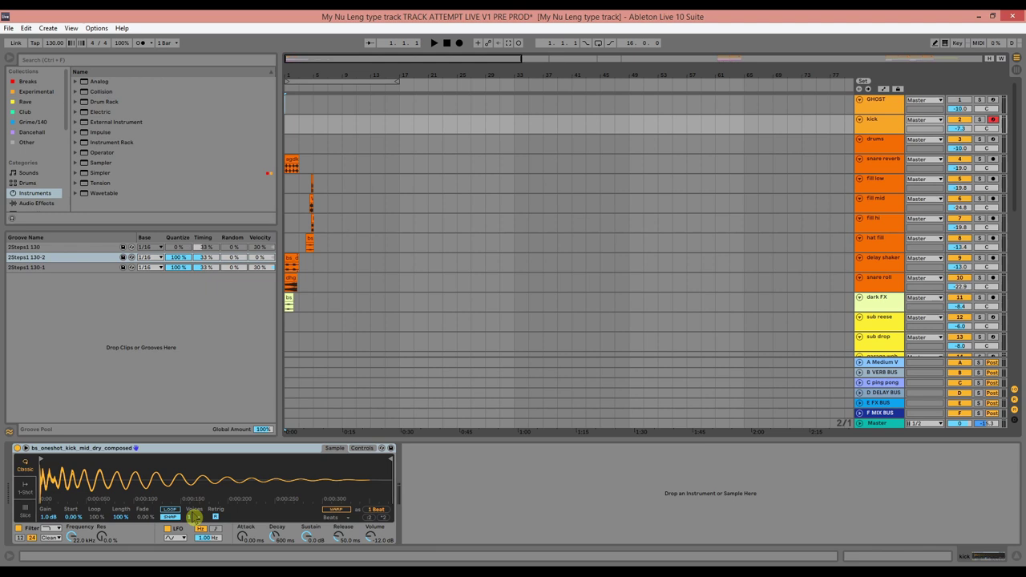
pyautogui.click(878, 142)
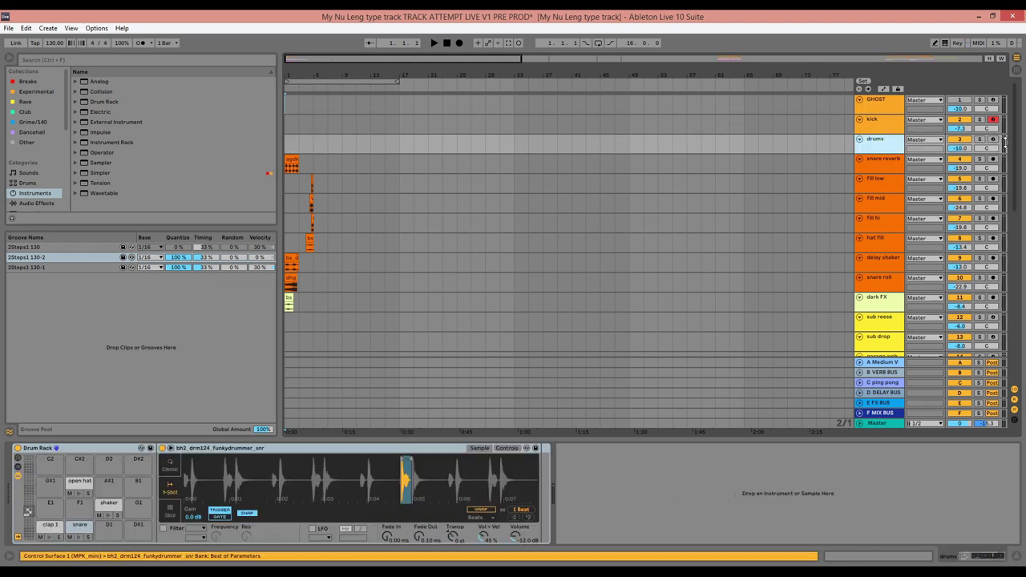
pyautogui.click(992, 140)
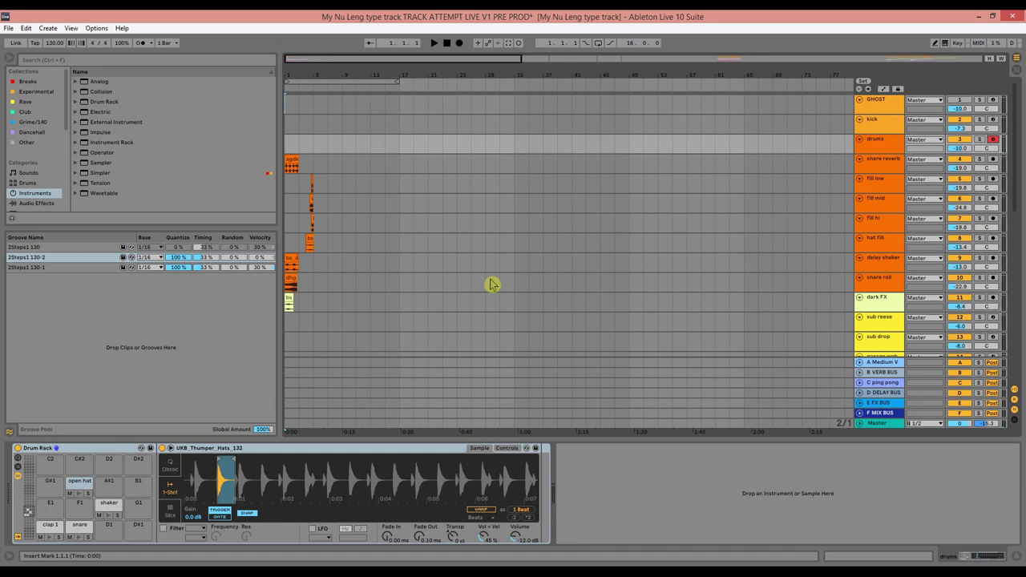
# - Solo the snare reverb track and play its clip from the start
pyautogui.click(289, 159)
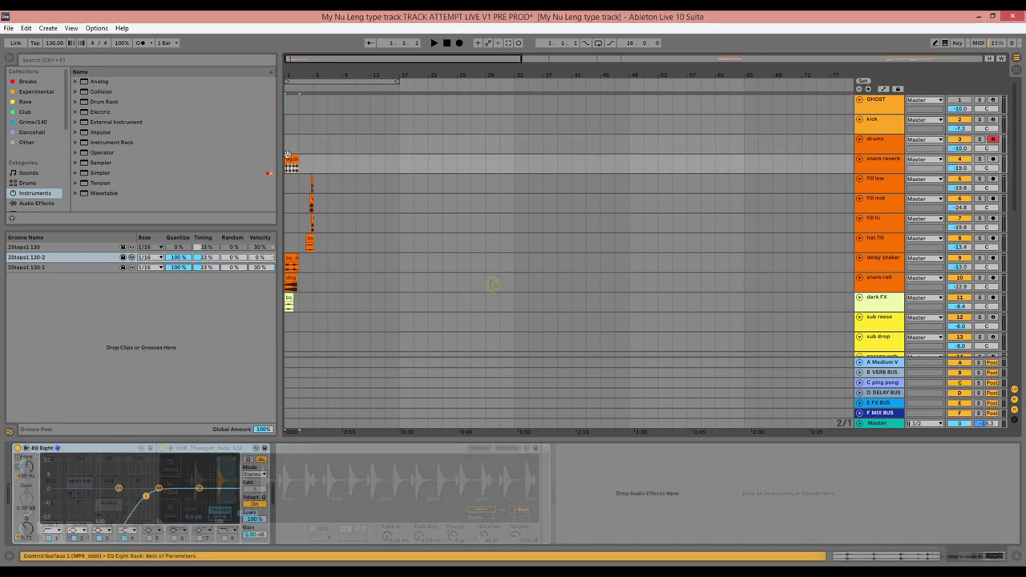
pyautogui.click(980, 159)
pyautogui.press('space')
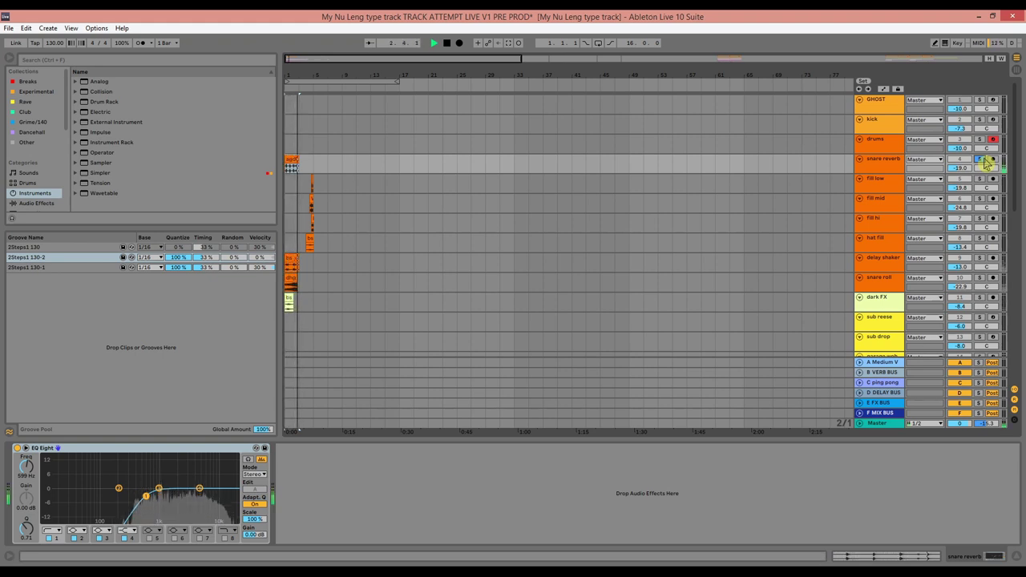
pyautogui.press('space')
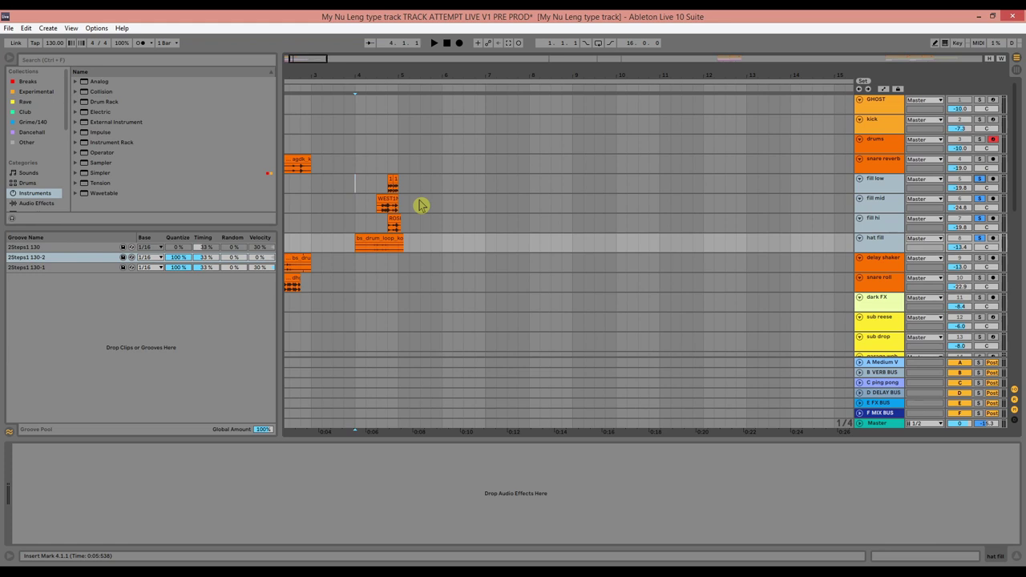
# - Audition the soloed fill clips and the delay shaker loop
pyautogui.press('space')
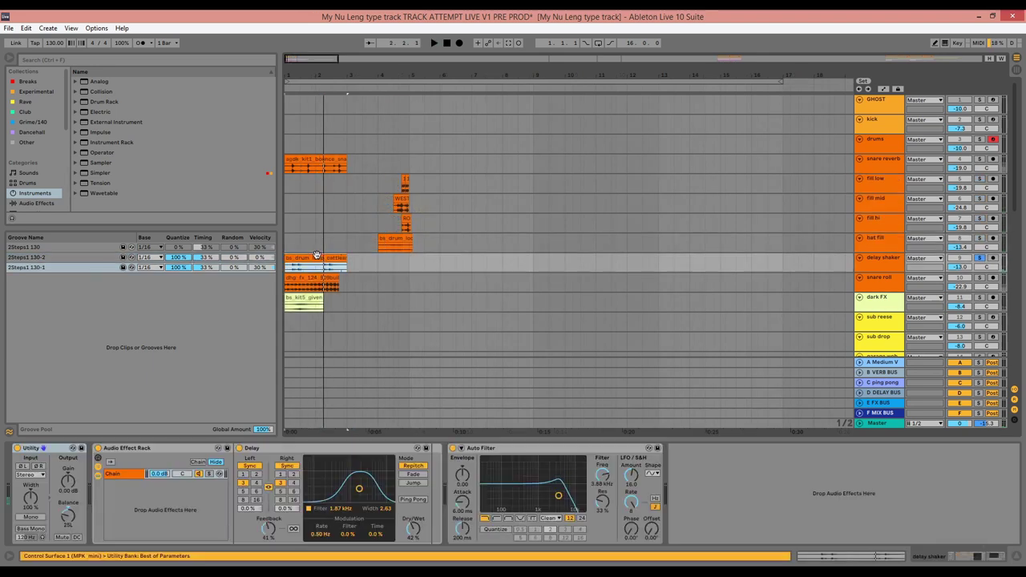
pyautogui.press('space')
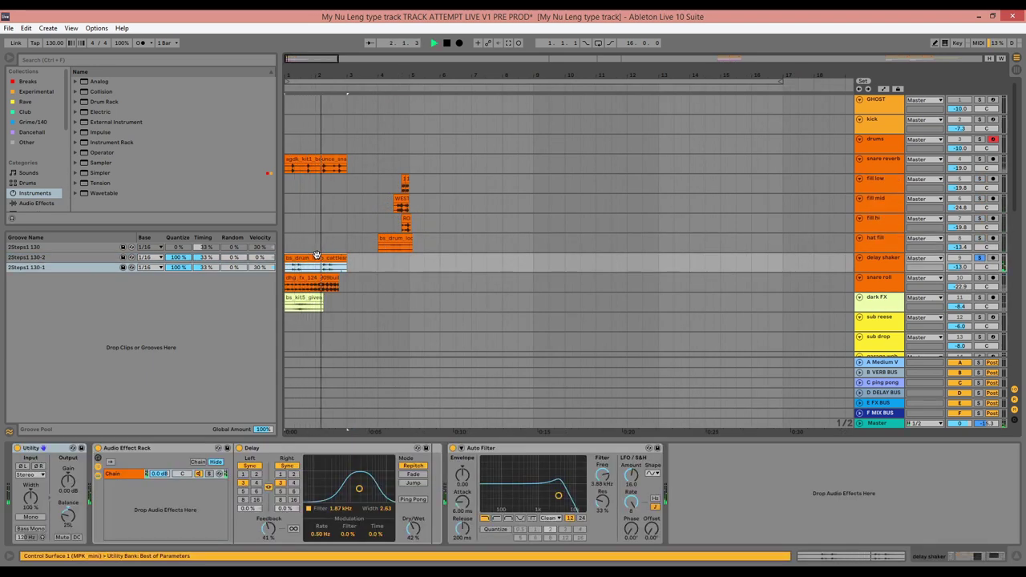
pyautogui.press('space')
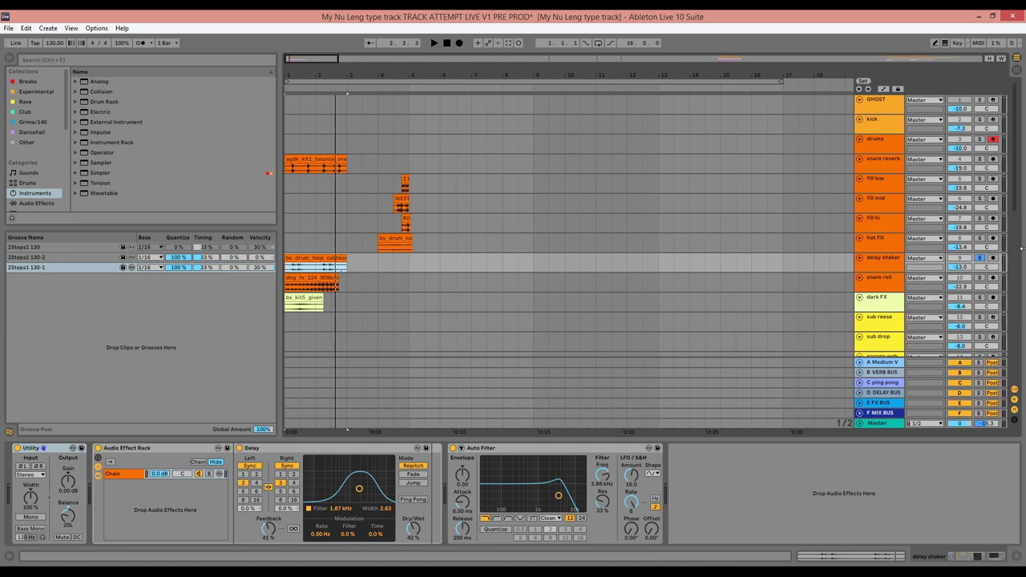
# - Solo the snare roll track and play its dhg_fx_124_909build clip
pyautogui.click(979, 277)
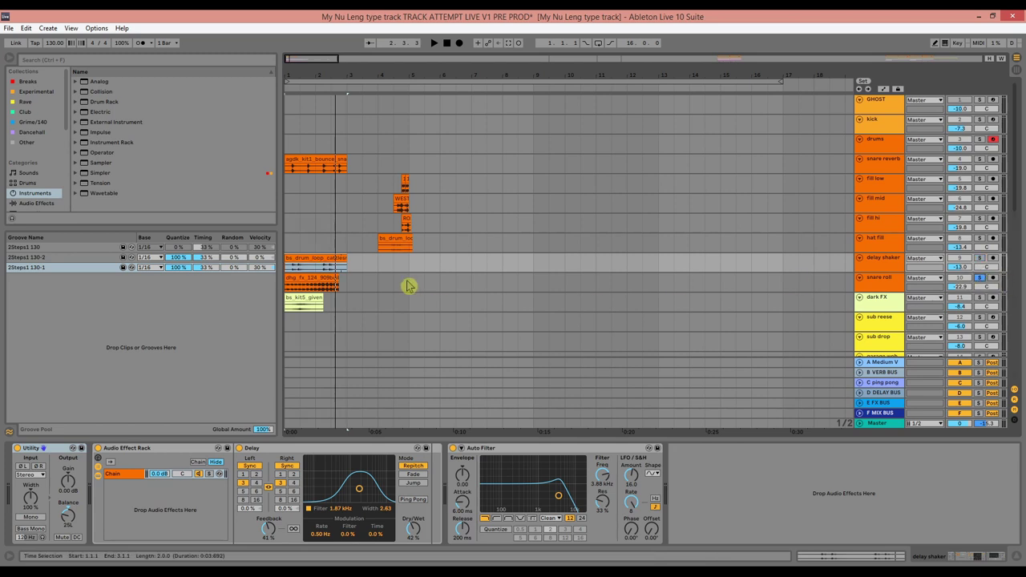
pyautogui.click(307, 277)
pyautogui.press('space')
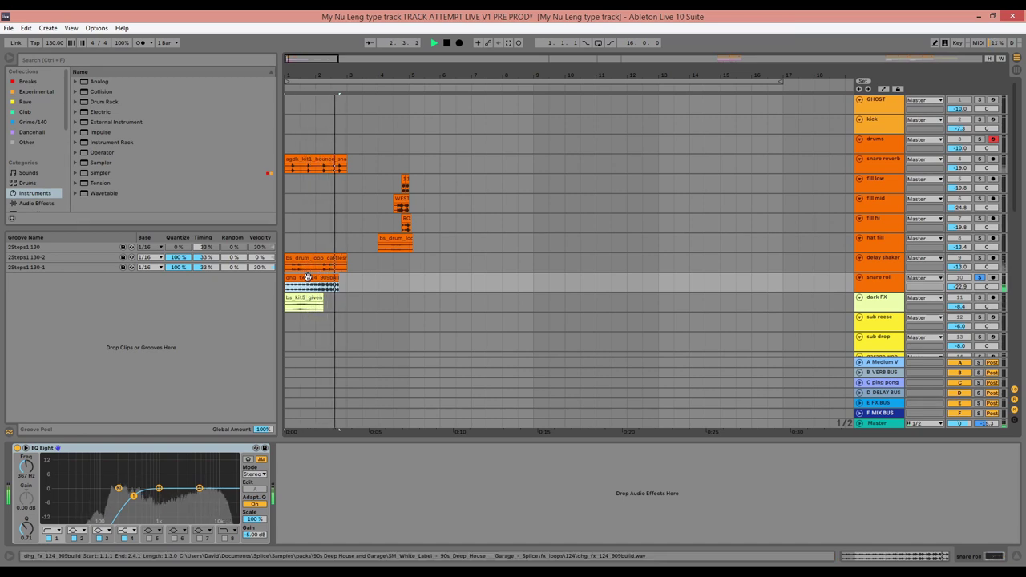
pyautogui.press('space')
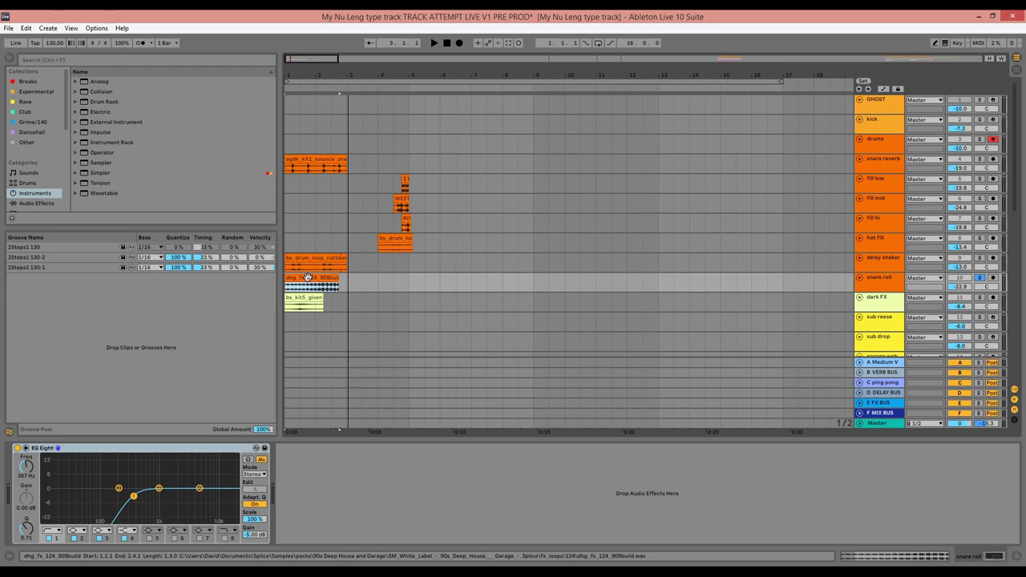
# - Solo the dark FX track and audition its clip from the start
pyautogui.scroll(-3, 425, 217)
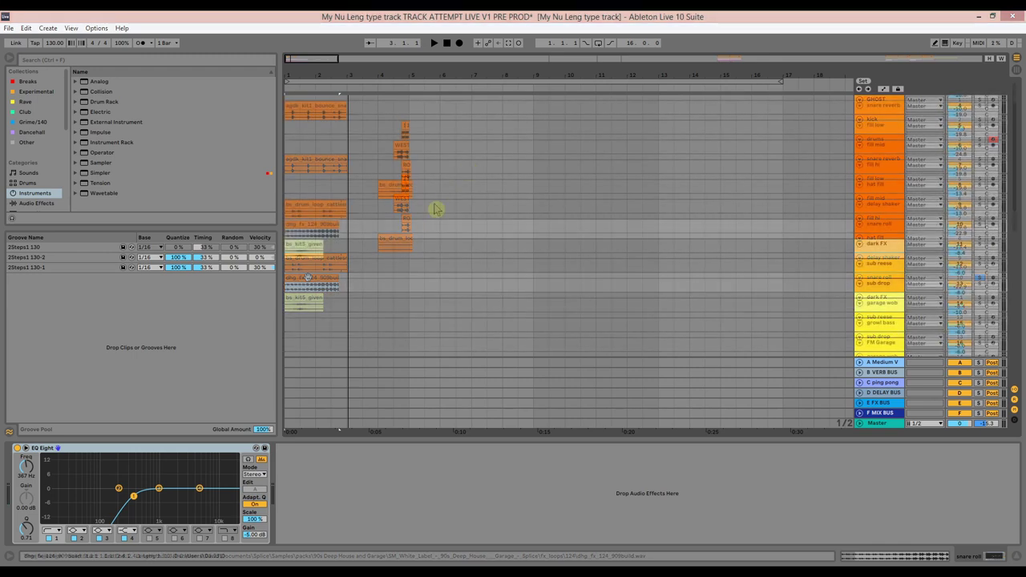
pyautogui.click(308, 244)
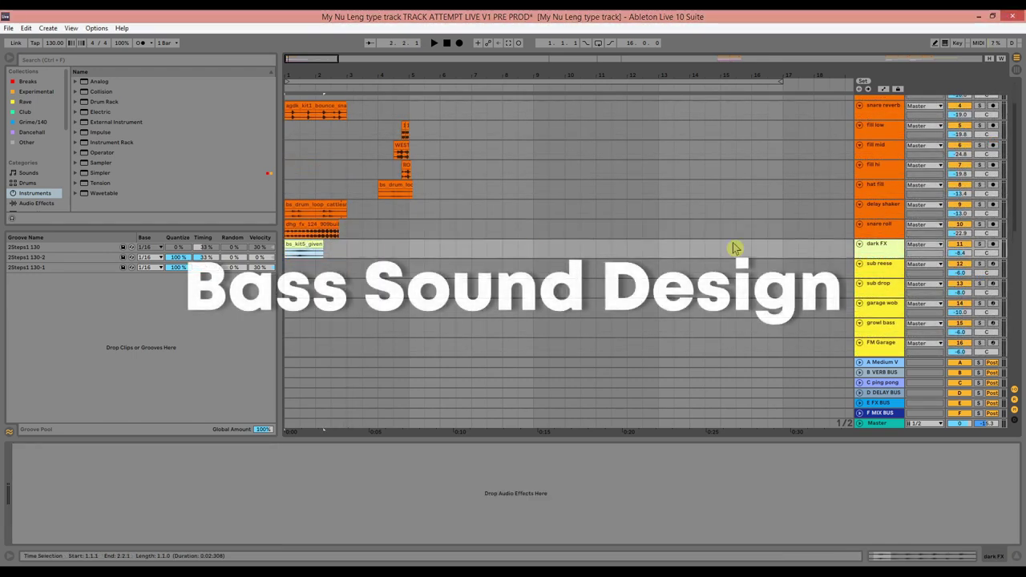
pyautogui.click(980, 244)
pyautogui.press('space')
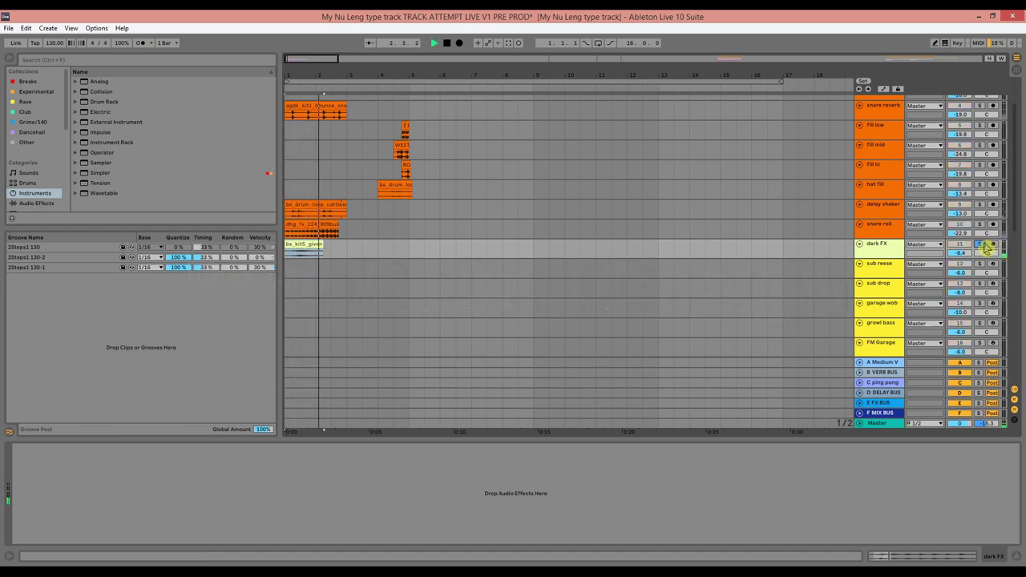
pyautogui.press('space')
# - Arm the sub reese track and examine its sound in Serum, toggling the Overdrive effect to compare
pyautogui.click(993, 264)
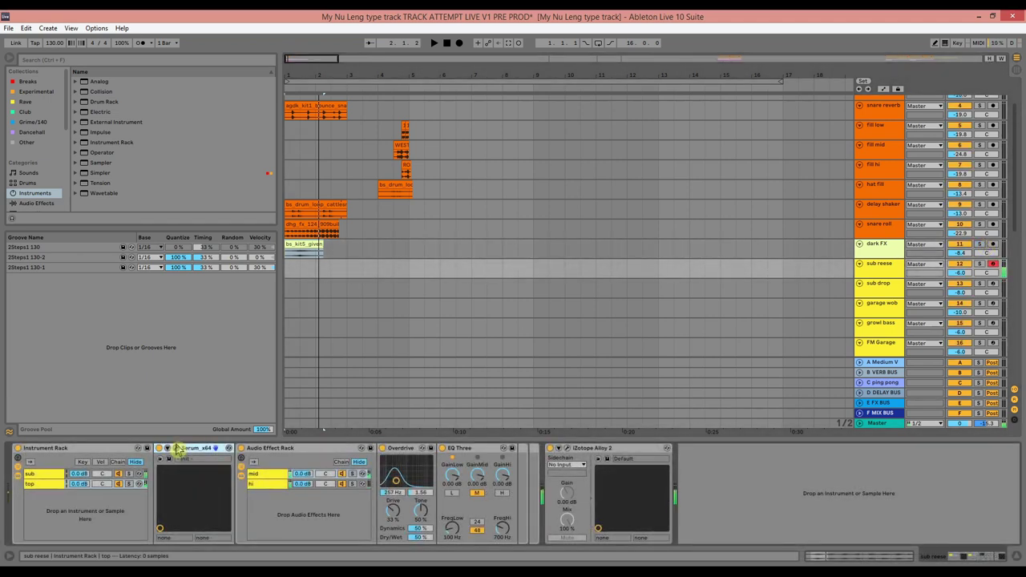
pyautogui.click(176, 450)
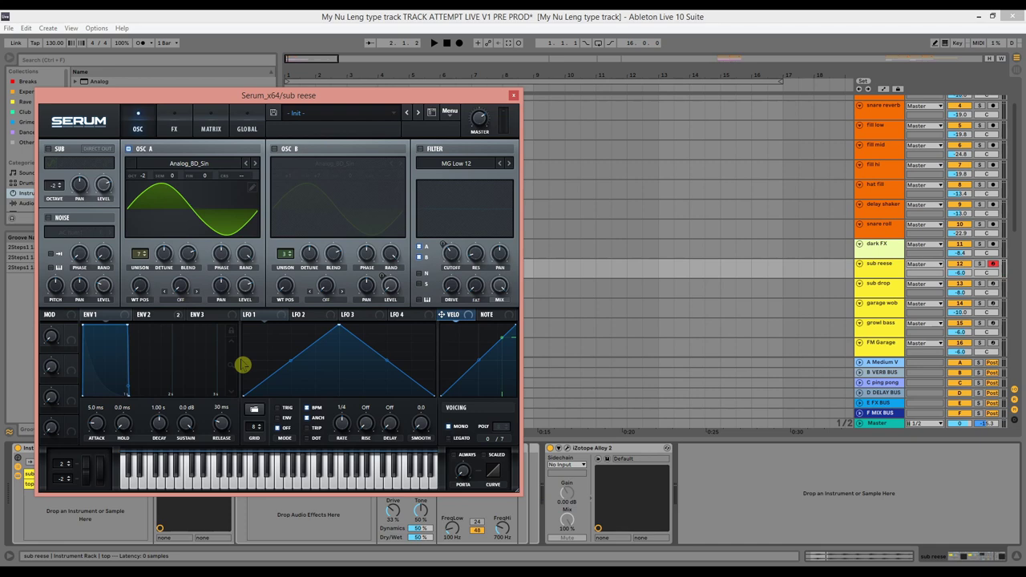
pyautogui.moveTo(421, 100); pyautogui.dragTo(693, 19)
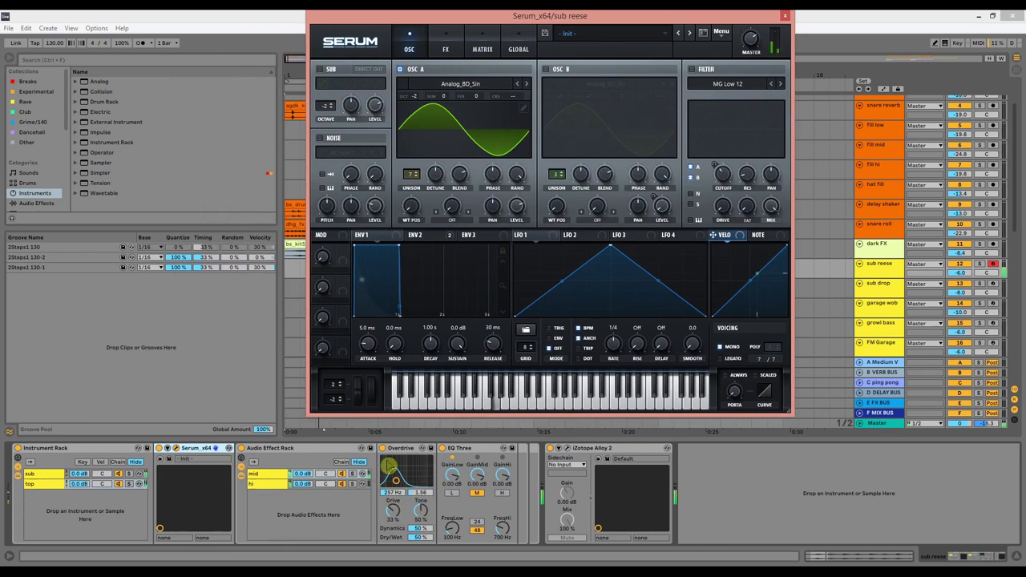
pyautogui.click(384, 450)
pyautogui.click(384, 450)
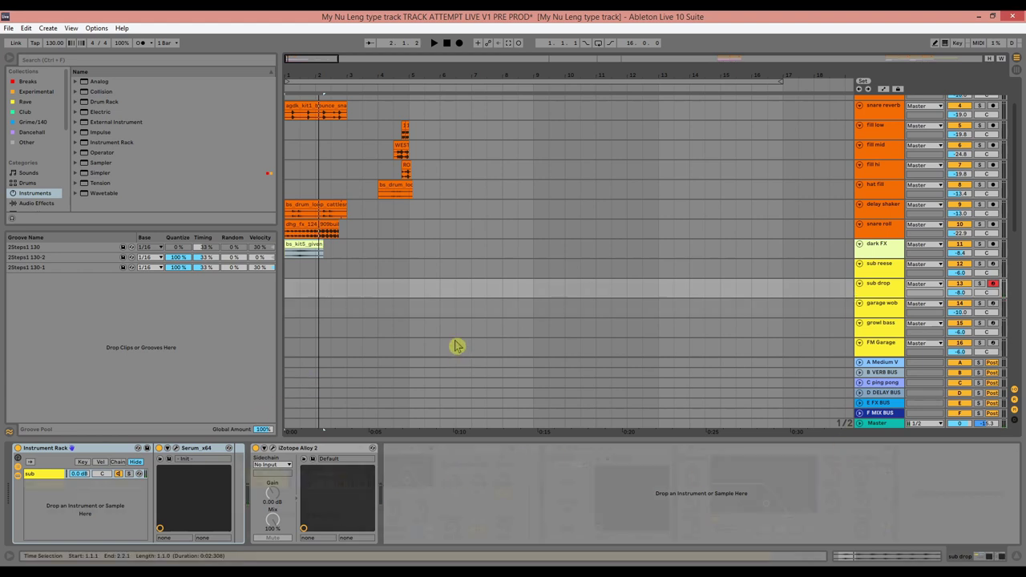
# - Arm the garage wob track and open its Serum synth to examine LFO 1 and the filter
pyautogui.click(993, 305)
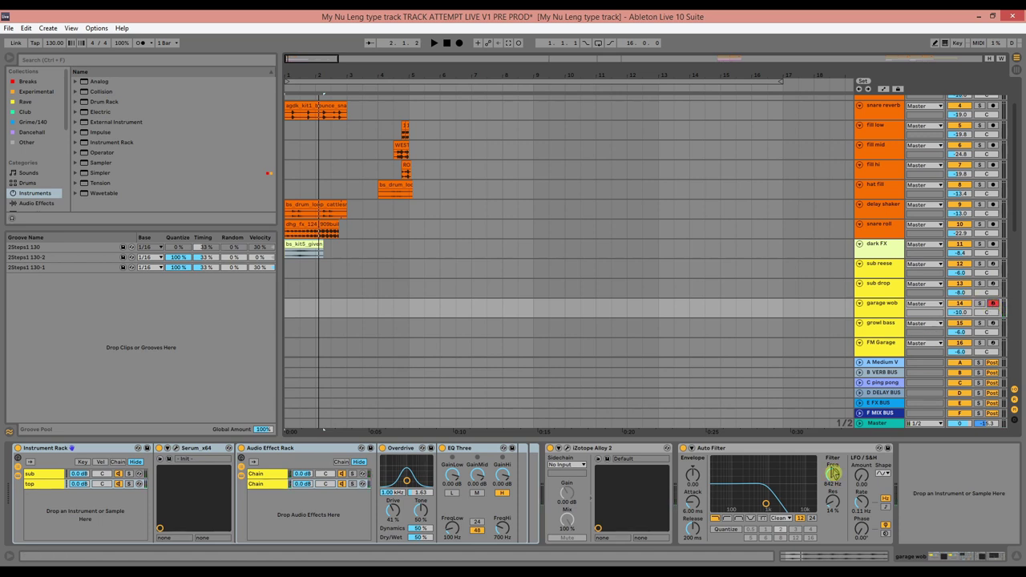
pyautogui.click(175, 449)
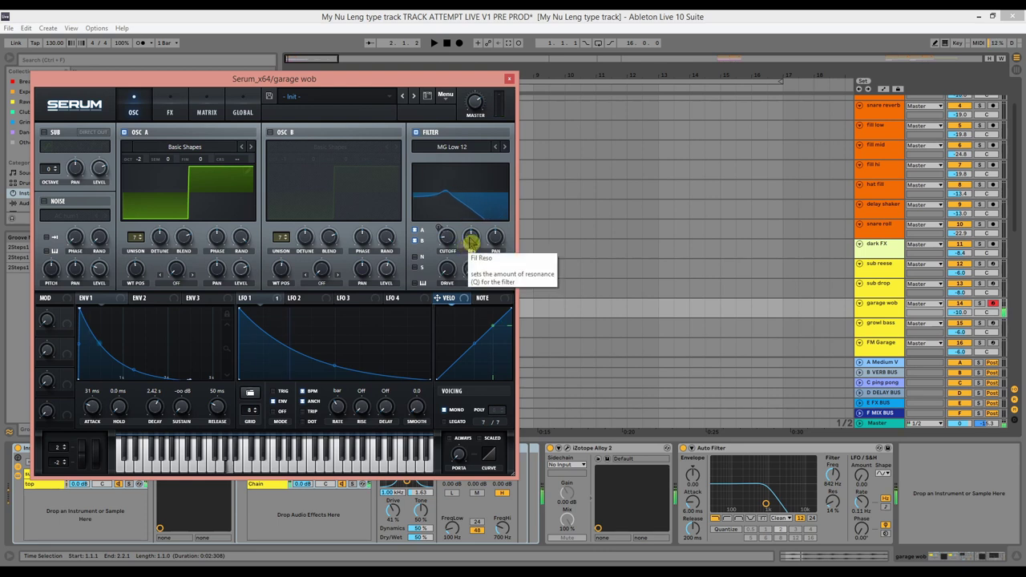
pyautogui.moveTo(260, 303); pyautogui.dragTo(449, 255)
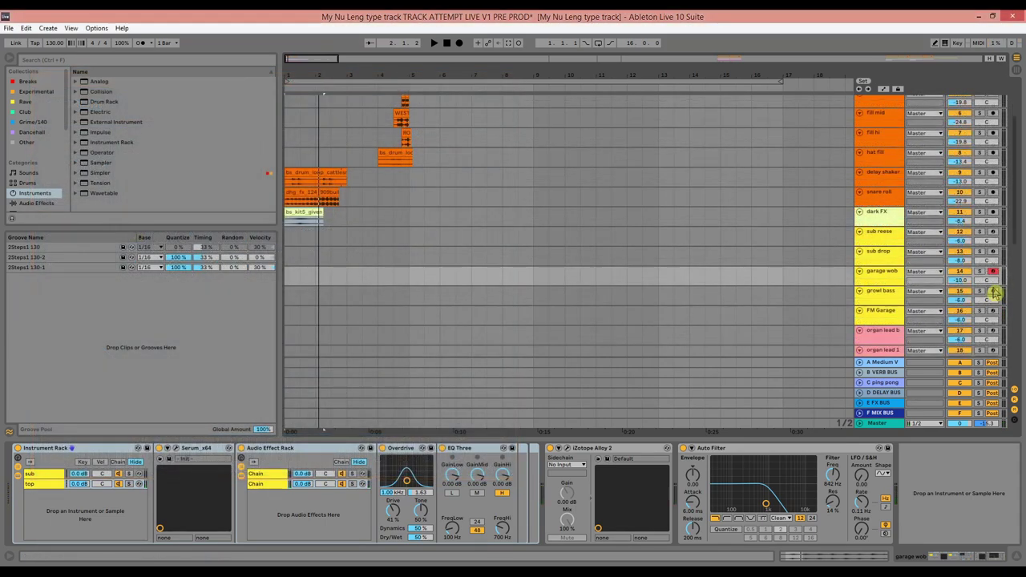
# - Arm the growl bass and FM Garage tracks in turn and open FM Garage's Serum synth for inspection
pyautogui.click(993, 292)
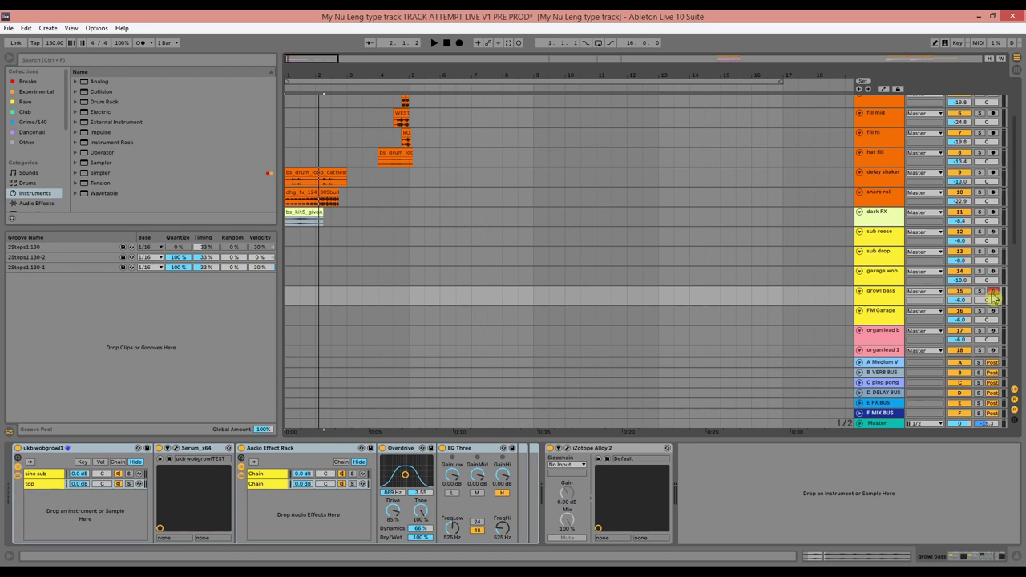
pyautogui.click(992, 293)
pyautogui.click(993, 311)
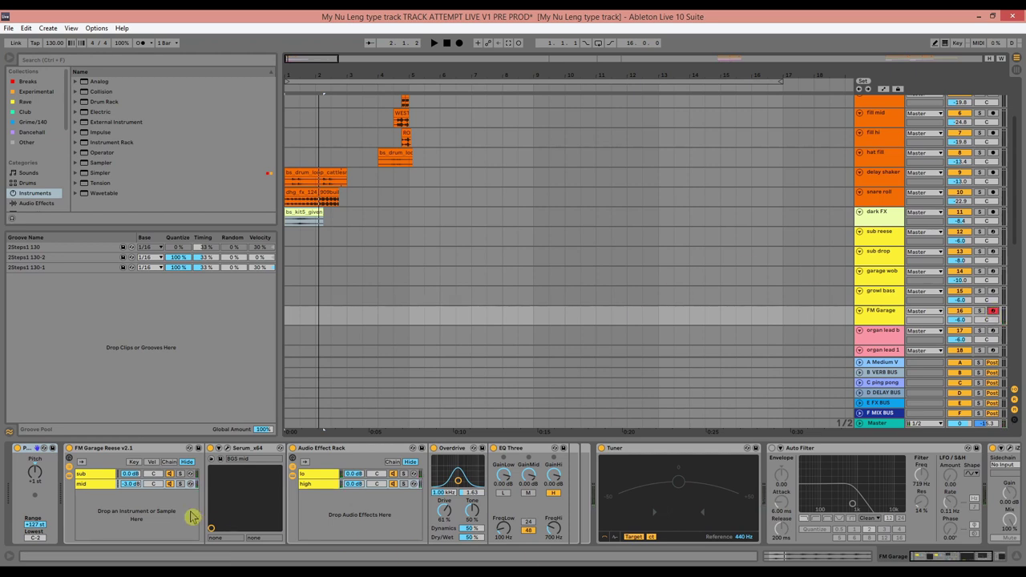
pyautogui.click(227, 451)
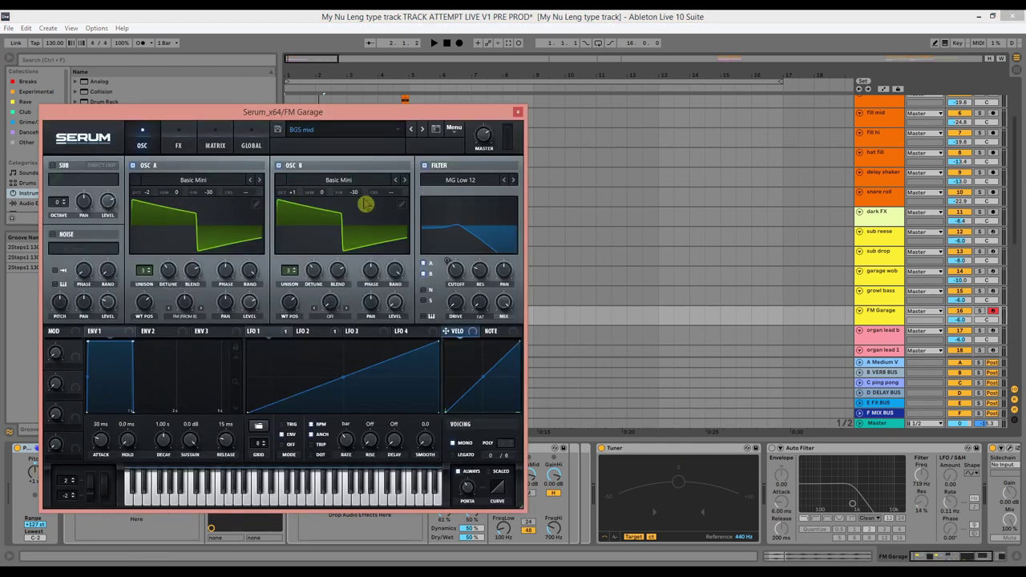
pyautogui.moveTo(297, 115); pyautogui.dragTo(346, 94)
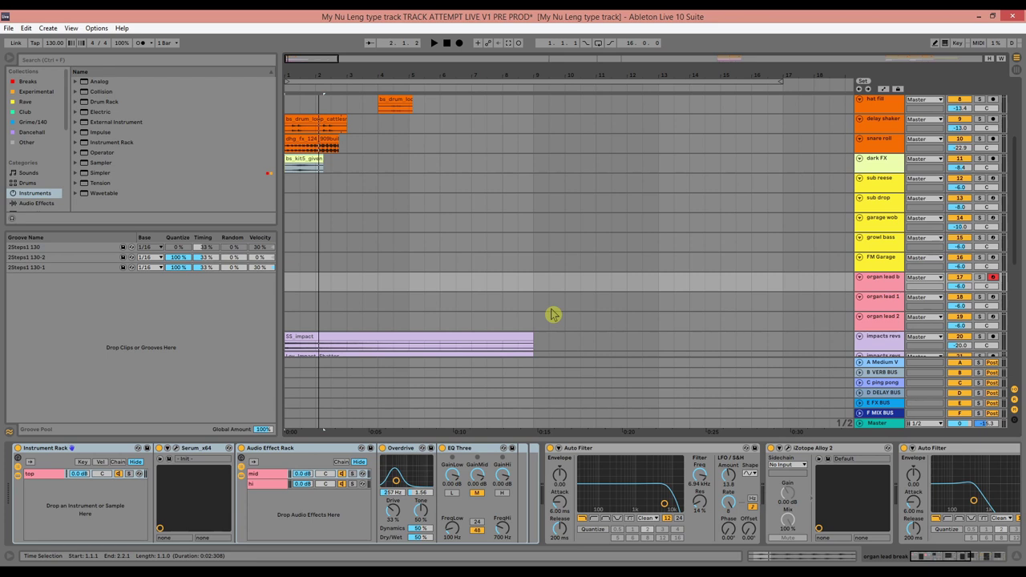
# - Open the organ lead break track's Serum synth to inspect its oscillators and envelope, and close it again
pyautogui.click(171, 457)
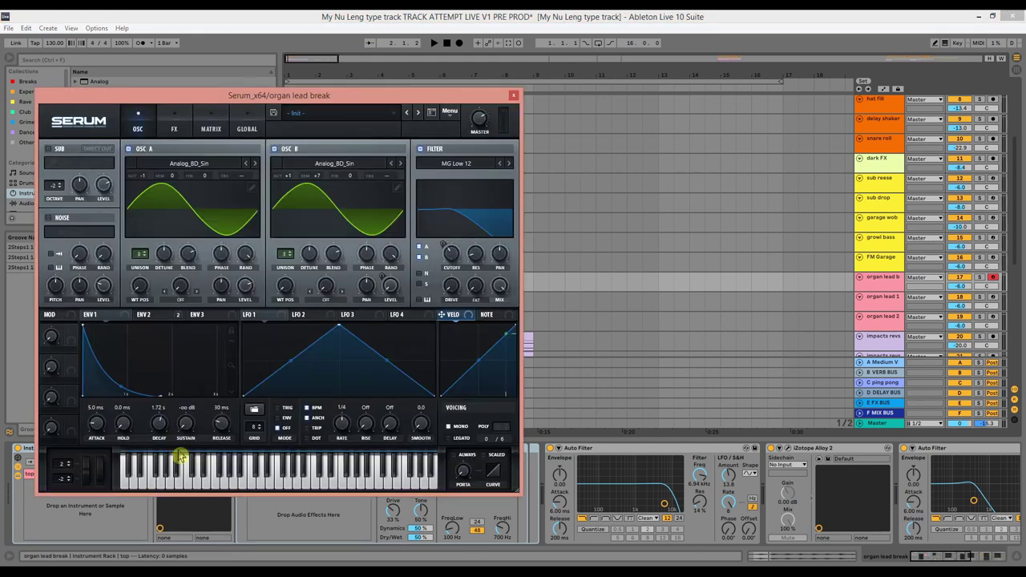
pyautogui.click(514, 95)
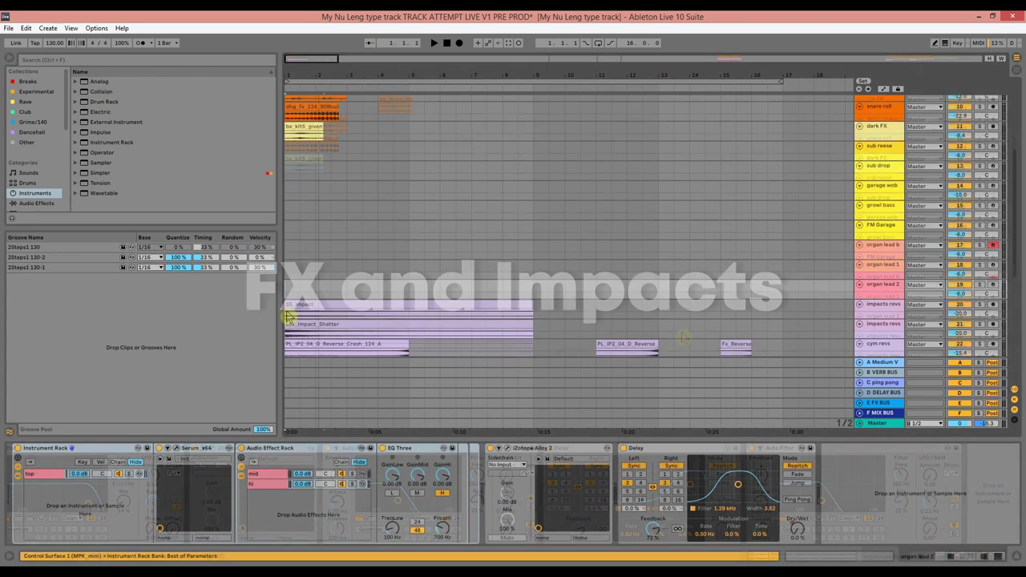
# - Solo the first impacts revs track and play its SS_impact clip from the start
pyautogui.scroll(-3, 288, 317)
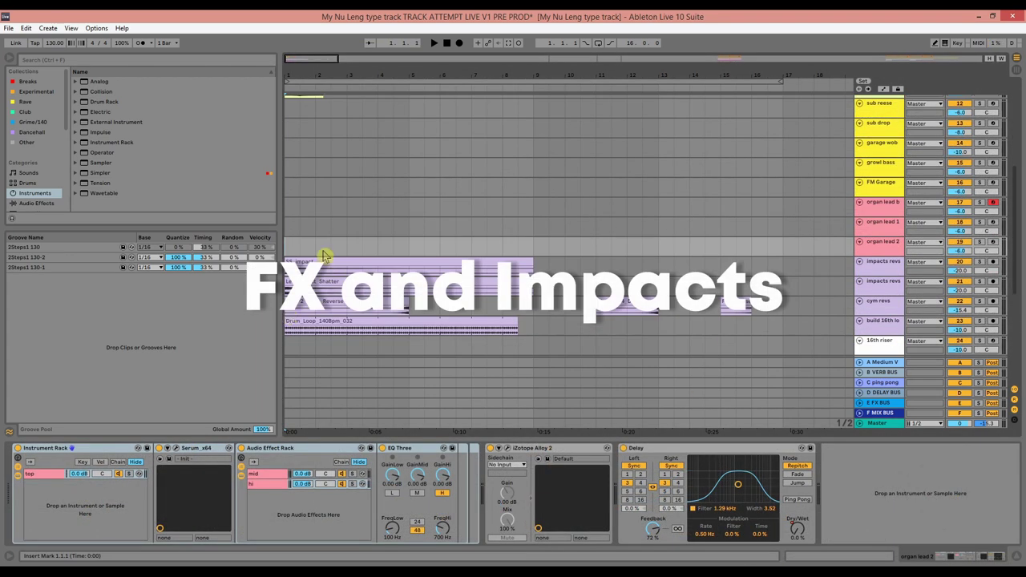
pyautogui.scroll(-2, 321, 258)
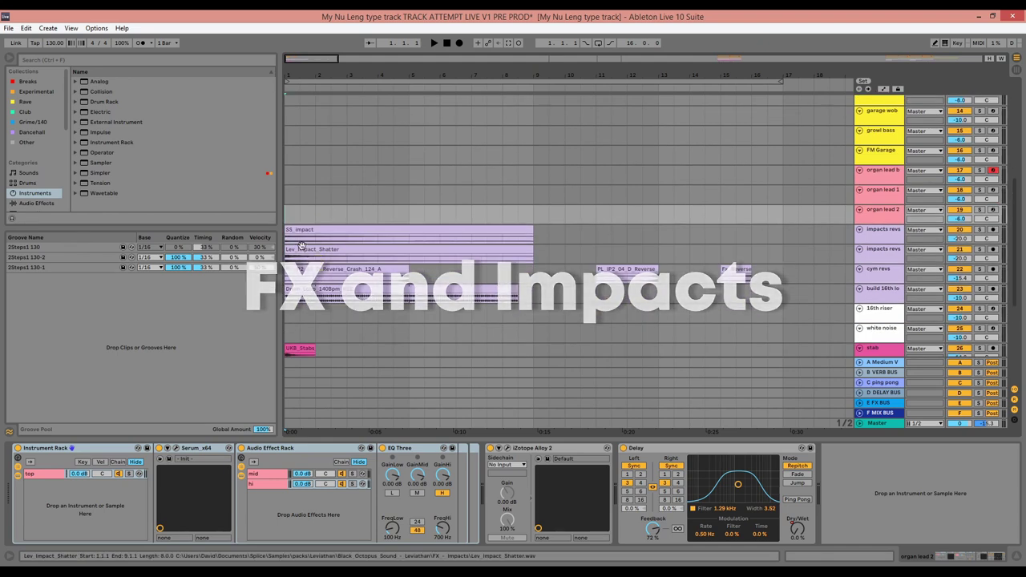
pyautogui.click(301, 239)
pyautogui.click(979, 230)
pyautogui.press('space')
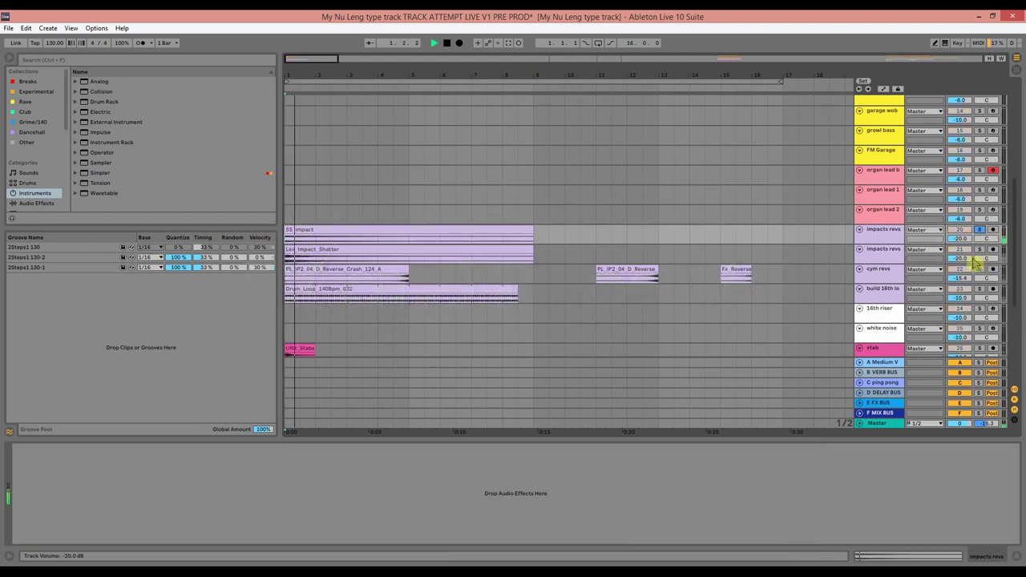
# - Solo the second impacts revs track and the cym revs track in turn to audition their impact and reverse crash clips
pyautogui.click(979, 250)
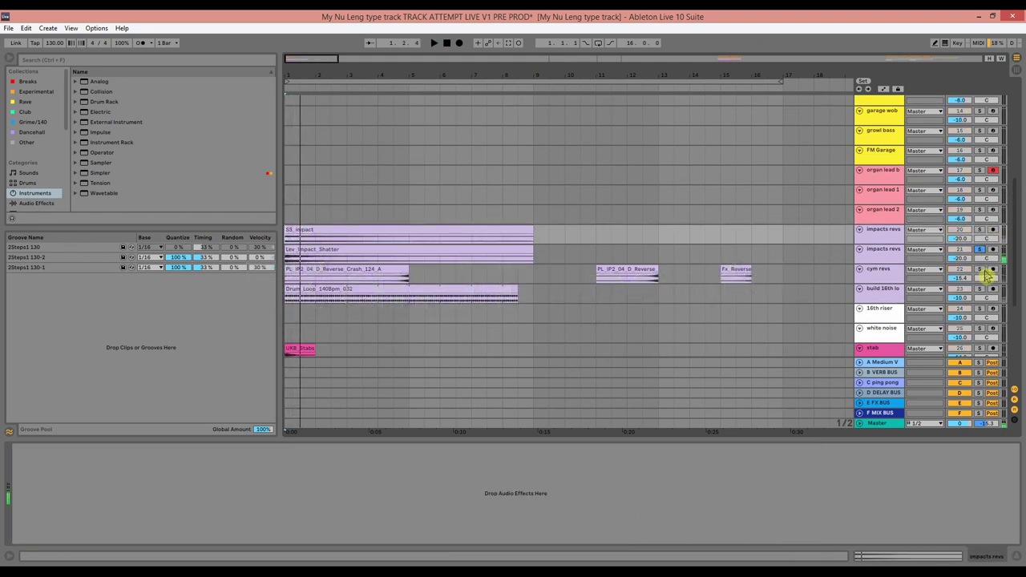
pyautogui.click(981, 271)
pyautogui.click(395, 277)
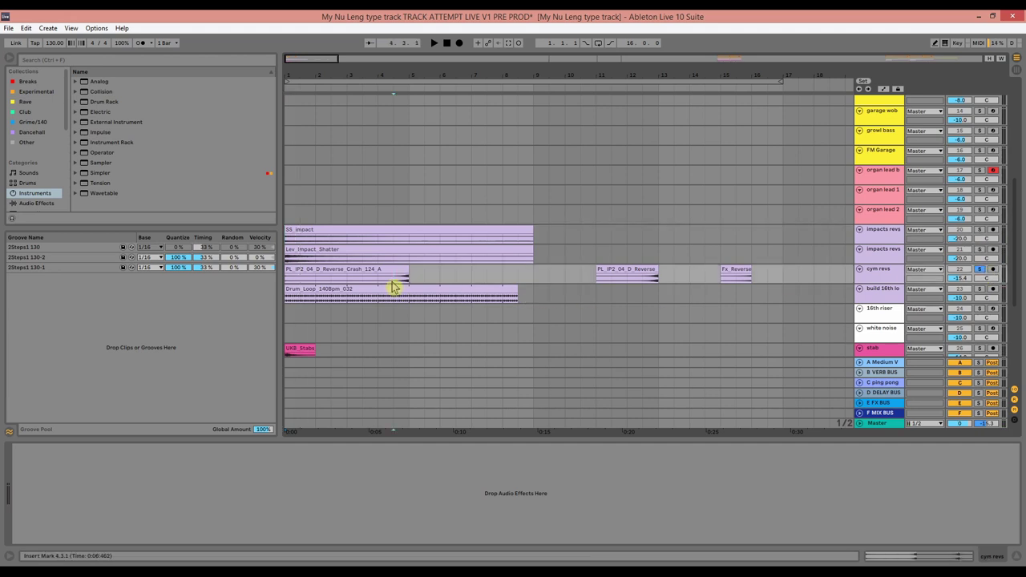
# - Select the Drum_Loop_140Bpm_032 clip, solo the build 16th loop track and play it from the start
pyautogui.click(417, 301)
pyautogui.press('space')
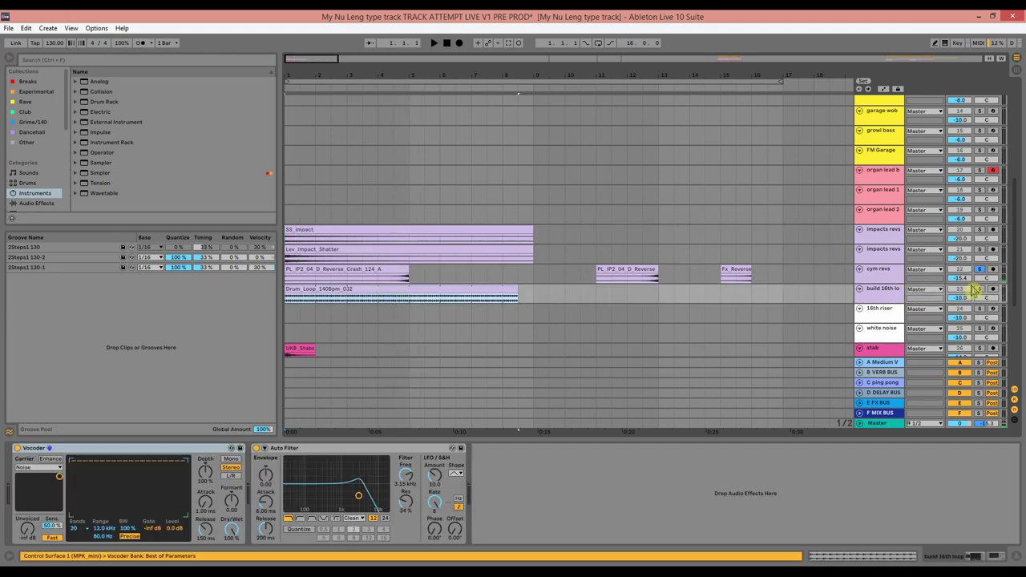
pyautogui.click(979, 289)
pyautogui.press('space')
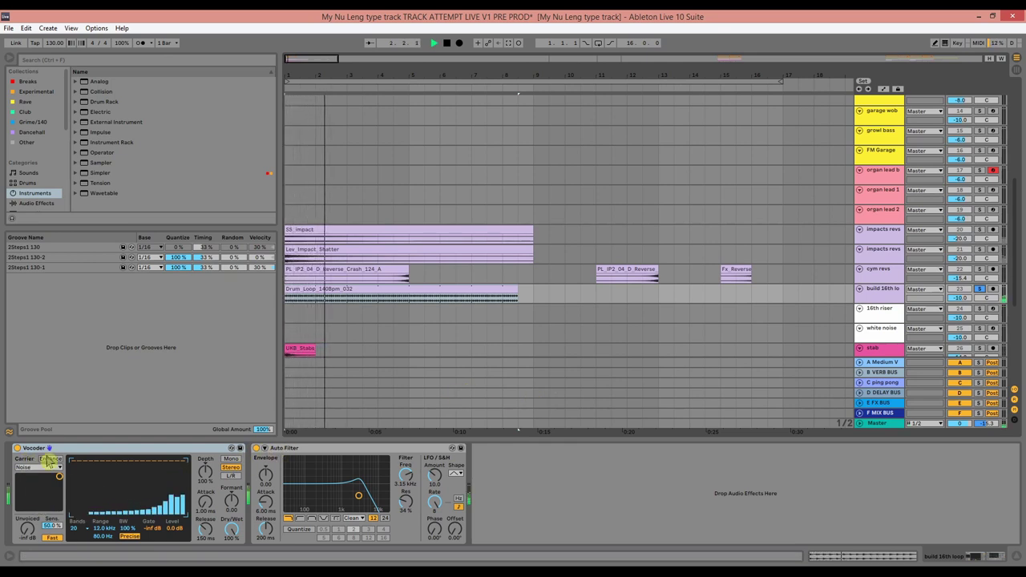
# - Compare the build loop during playback with its Vocoder and Auto Filter bypassed and with both effects enabled again
pyautogui.click(17, 447)
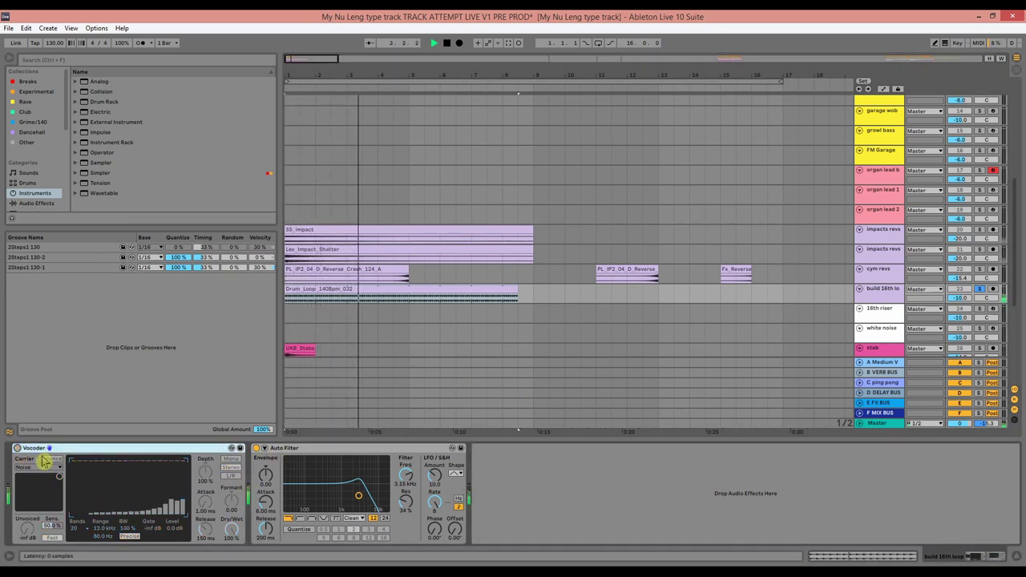
pyautogui.click(259, 450)
pyautogui.press('space')
pyautogui.click(17, 450)
pyautogui.click(257, 448)
pyautogui.press('space')
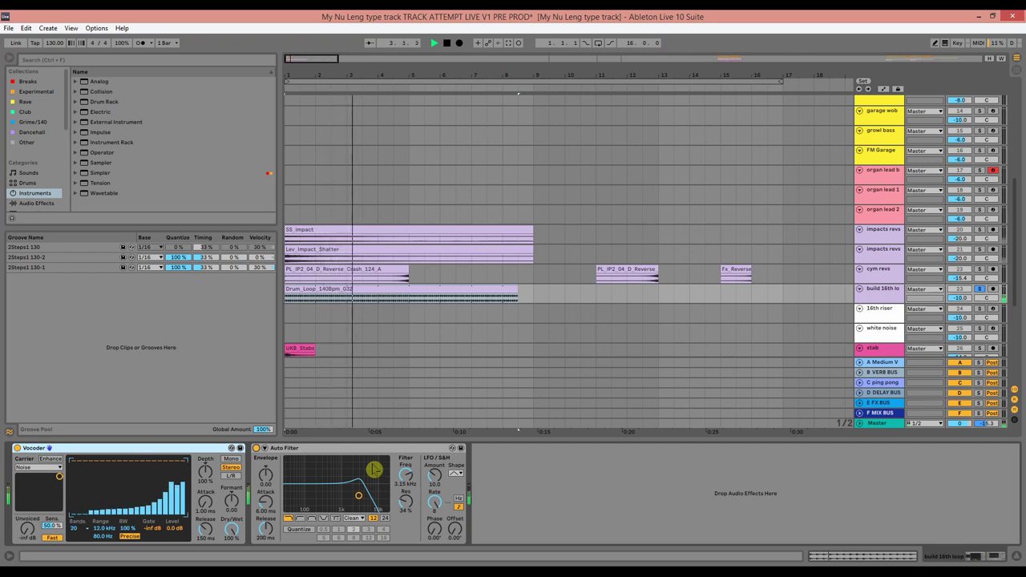
pyautogui.press('space')
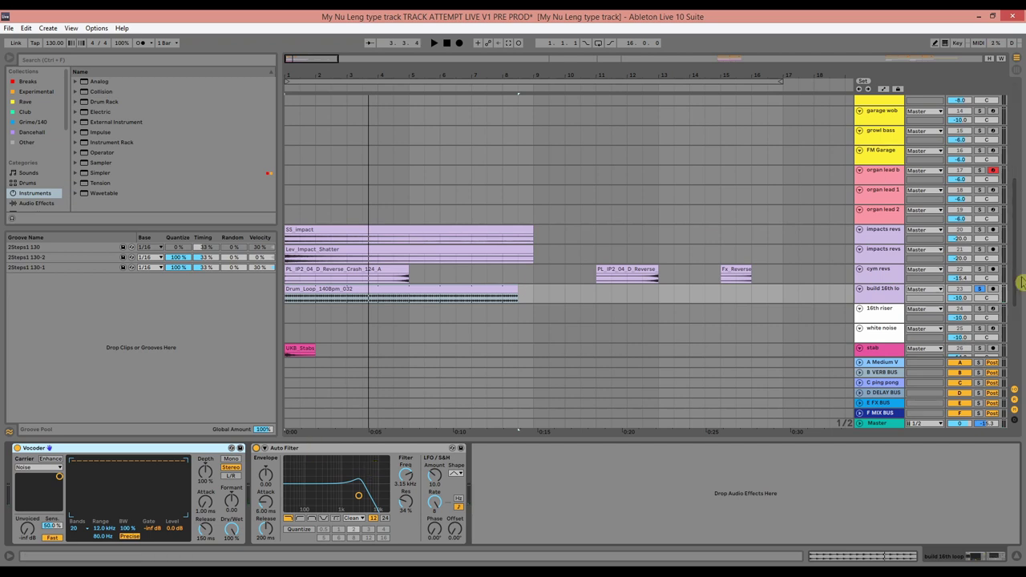
# - Unsolo the build 16th loop track, and arm the 16th riser and white noise tracks in turn to audition them
pyautogui.click(979, 289)
pyautogui.click(994, 311)
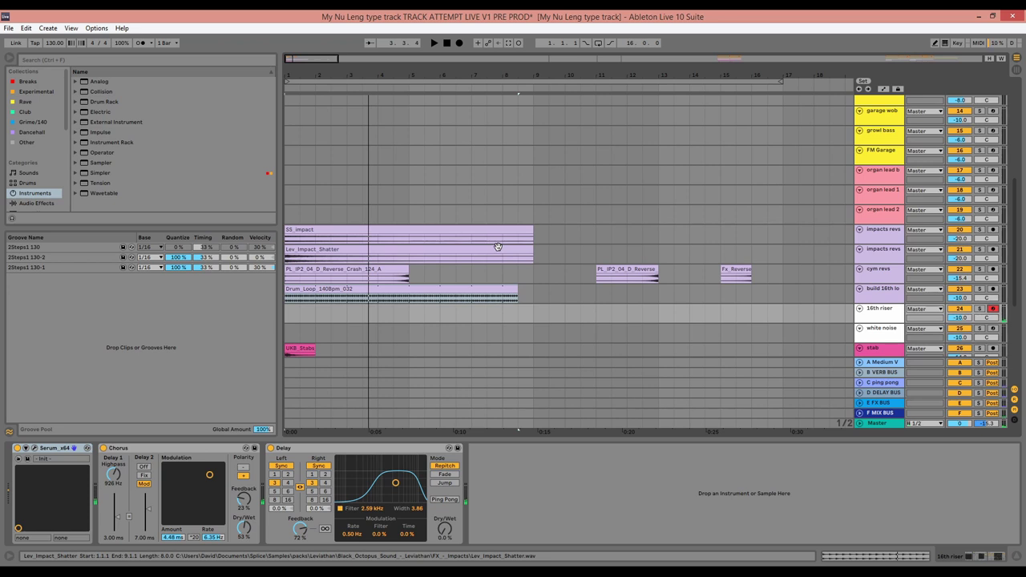
pyautogui.click(993, 330)
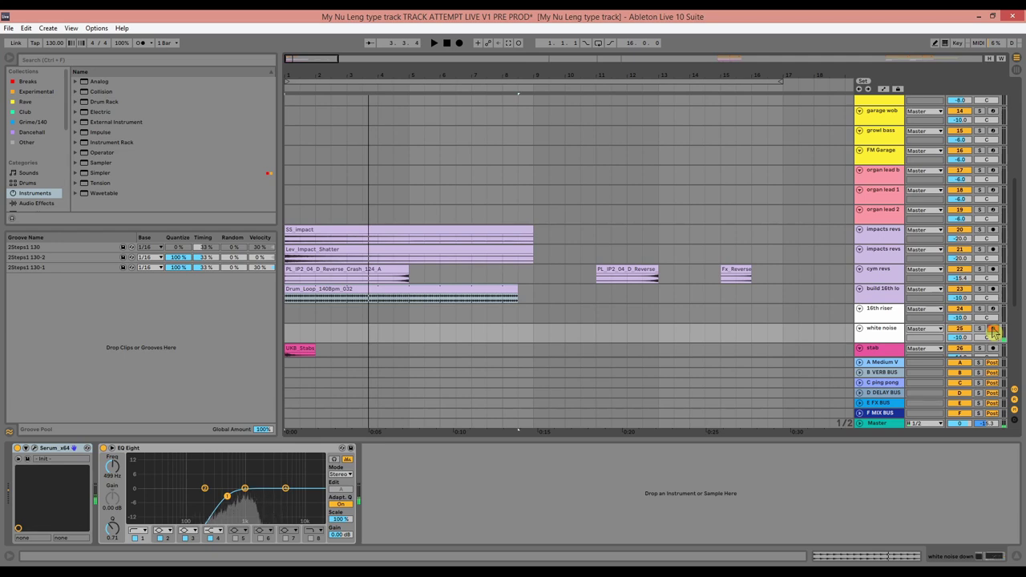
# - Solo the stab track and briefly play its UKB_Stabs clip from the start
pyautogui.scroll(-3, 560, 332)
pyautogui.click(301, 274)
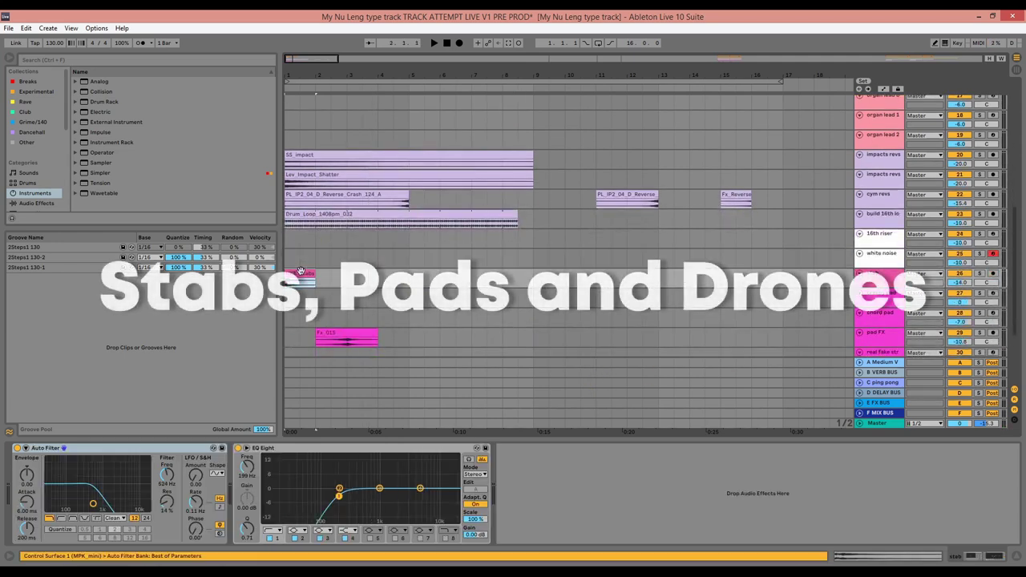
pyautogui.click(979, 273)
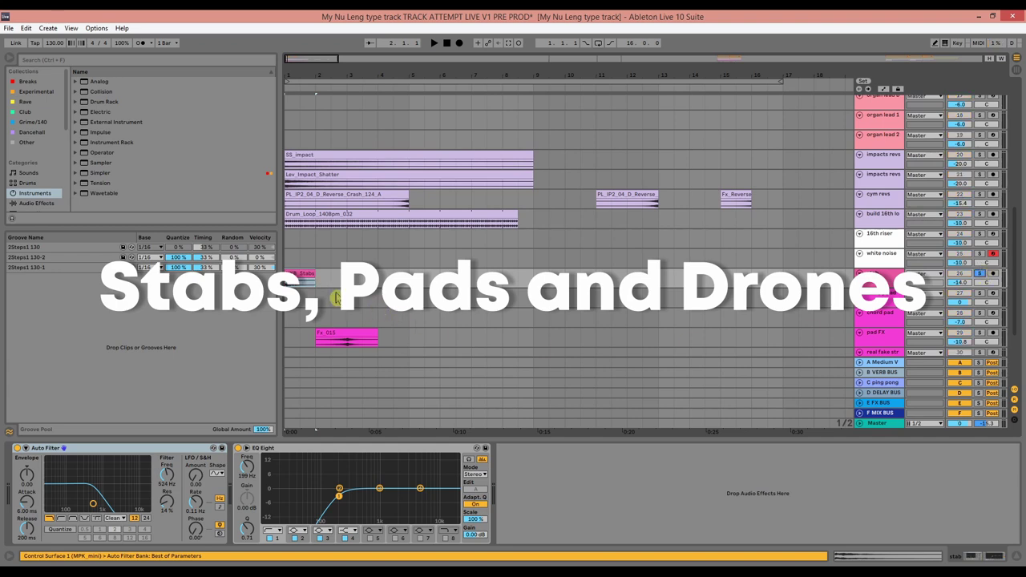
pyautogui.press('space')
pyautogui.press('space')
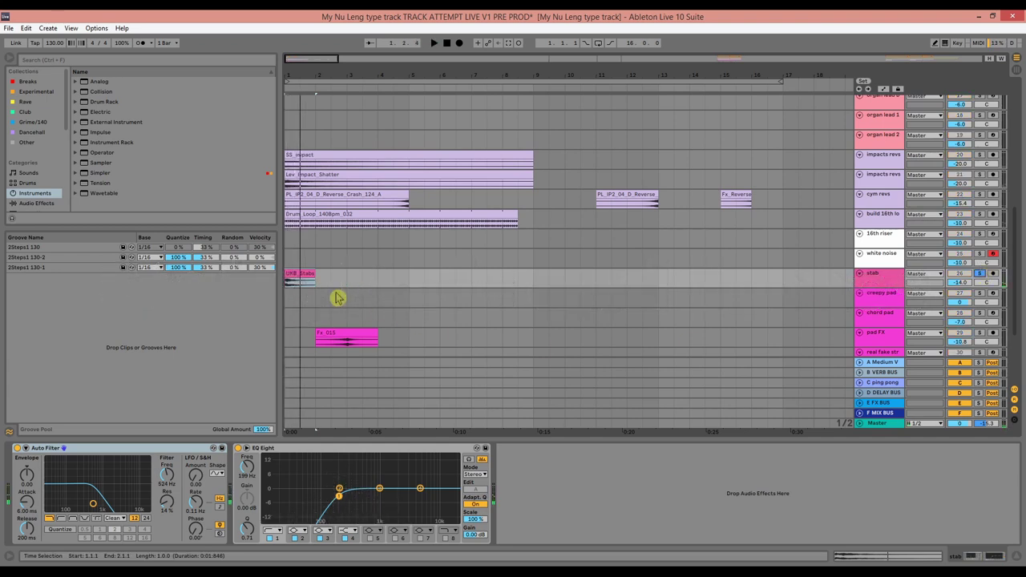
# - Inspect the noise oscillator and envelope in the creepy pad track's Serum synth, and close the synth
pyautogui.click(337, 298)
pyautogui.scroll(-2, 337, 298)
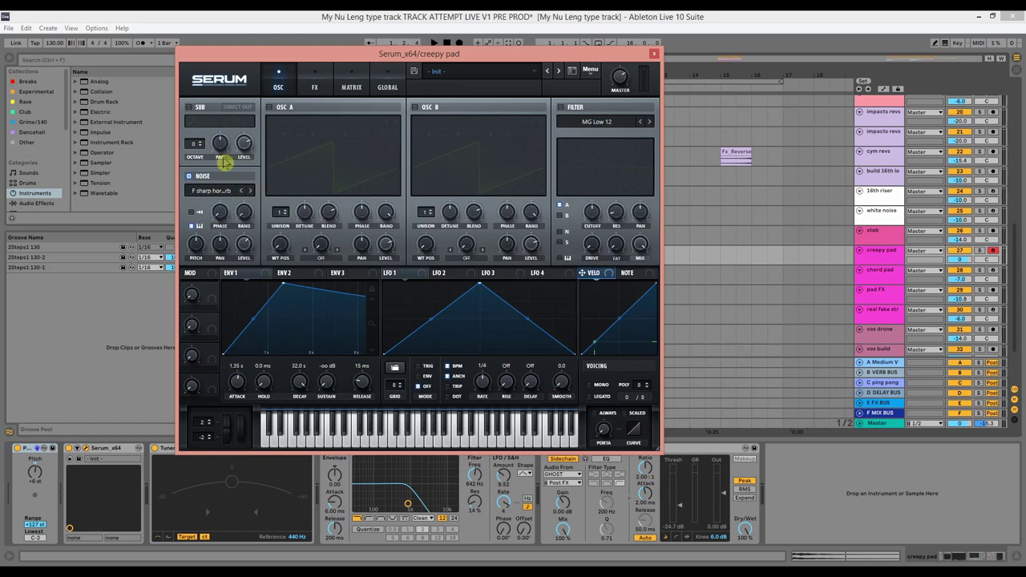
pyautogui.press('Escape')
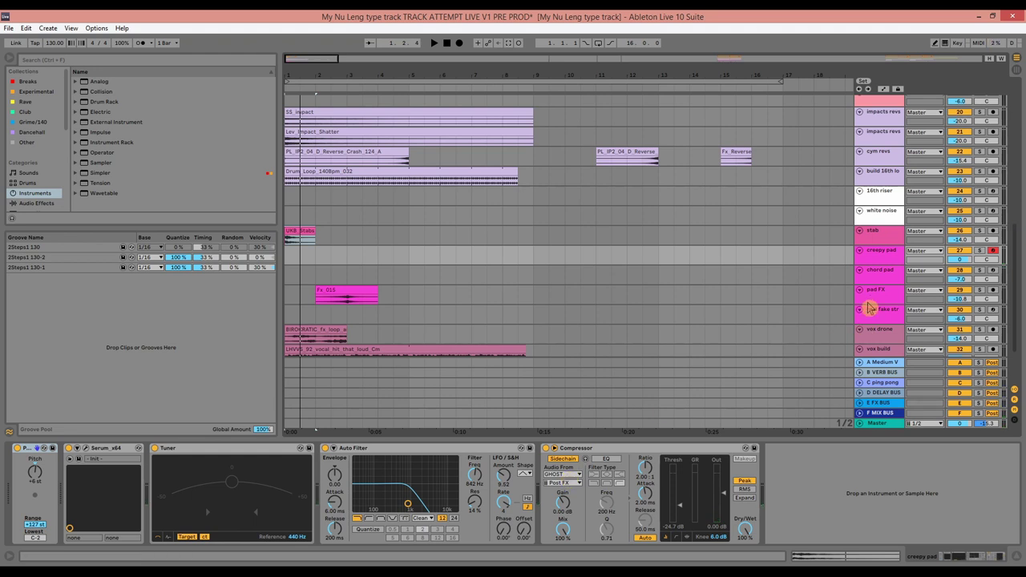
# - Arm the chord pad track, open its Serum synth to inspect the noise sample and filter, and close it
pyautogui.click(894, 275)
pyautogui.click(993, 274)
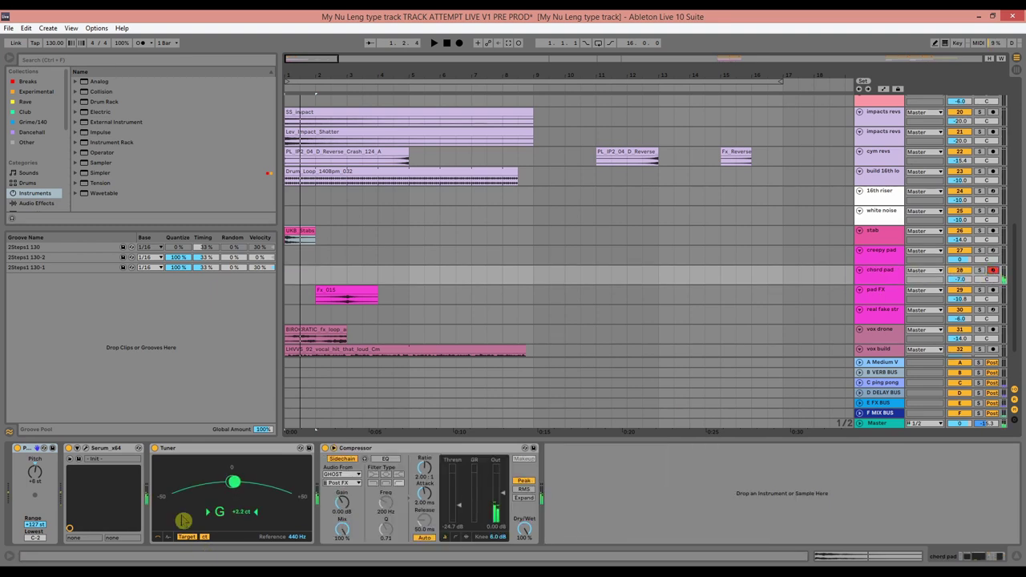
pyautogui.click(84, 448)
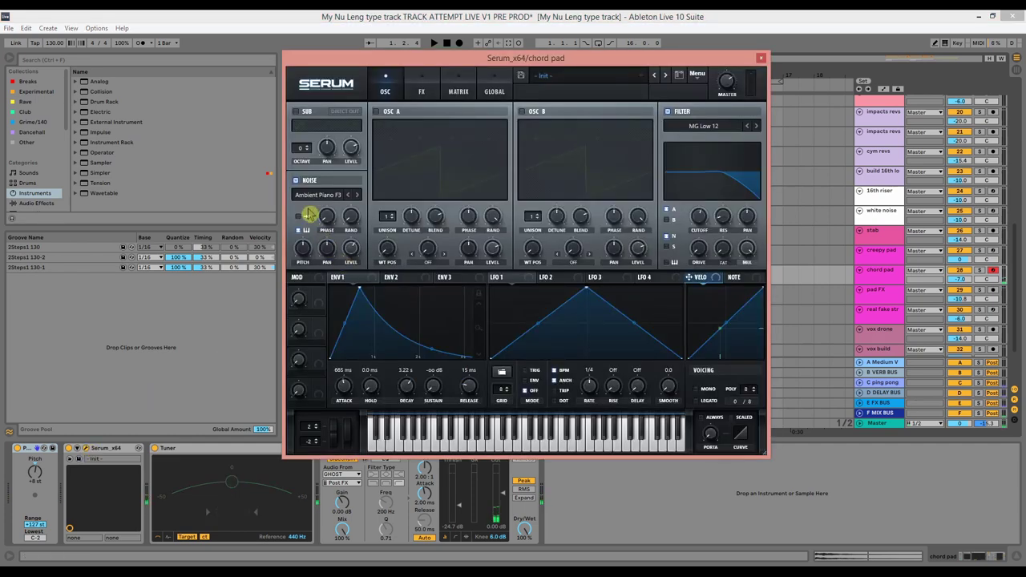
pyautogui.click(761, 58)
# - Solo the pad FX track, play its Fx_015 clip, and turn the solo off again
pyautogui.scroll(-1, 513, 259)
pyautogui.click(343, 270)
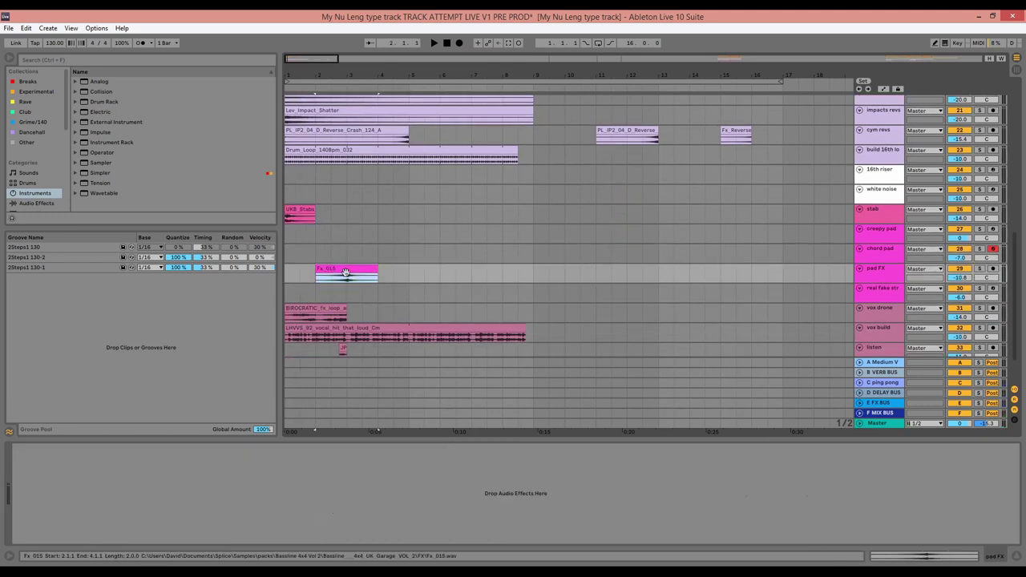
pyautogui.click(979, 269)
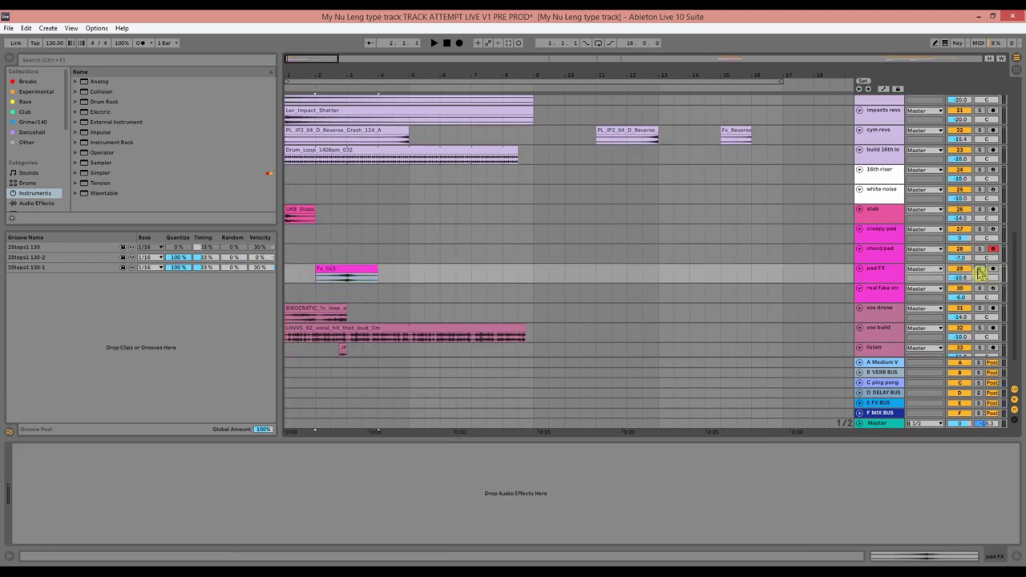
pyautogui.press('space')
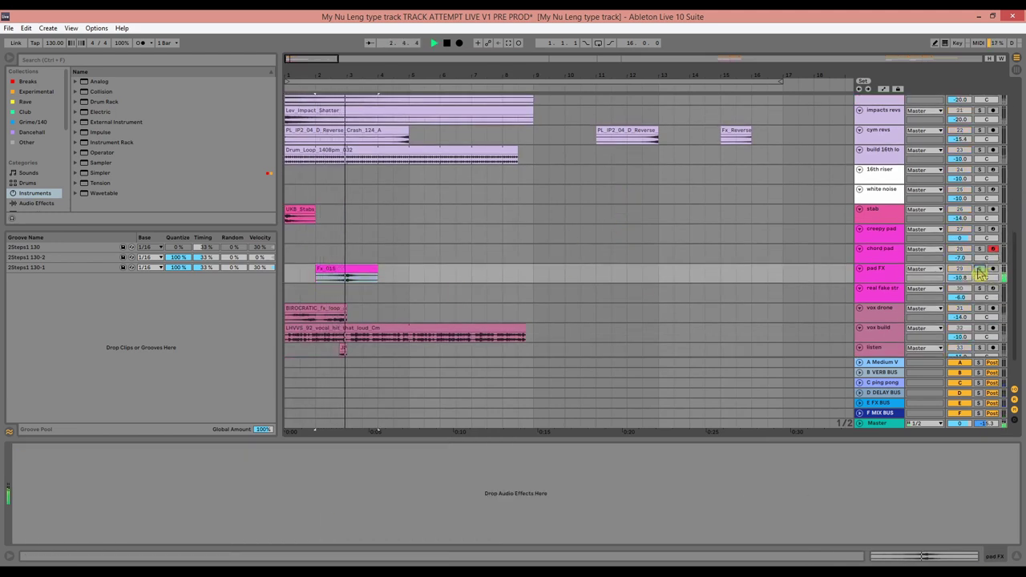
pyautogui.press('space')
pyautogui.click(979, 269)
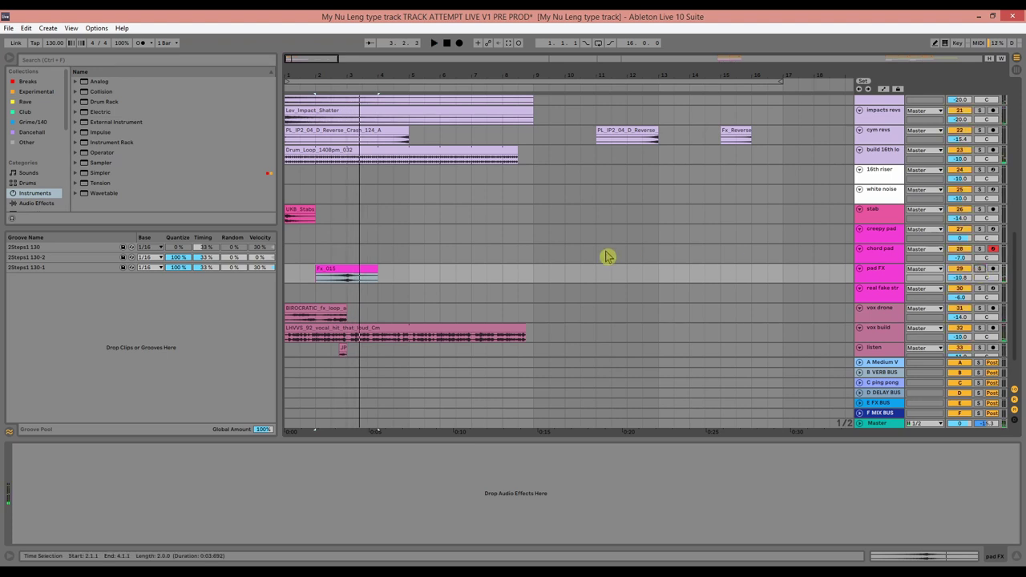
# - Arm the real fake strings track to audition it and open its Serum synth for inspection
pyautogui.scroll(-1, 609, 256)
pyautogui.click(894, 274)
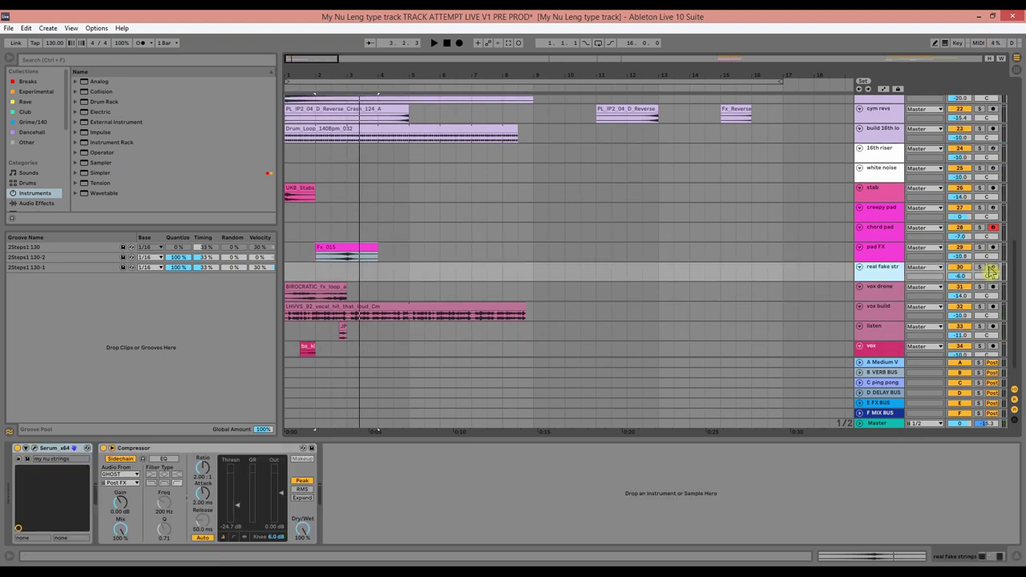
pyautogui.click(993, 268)
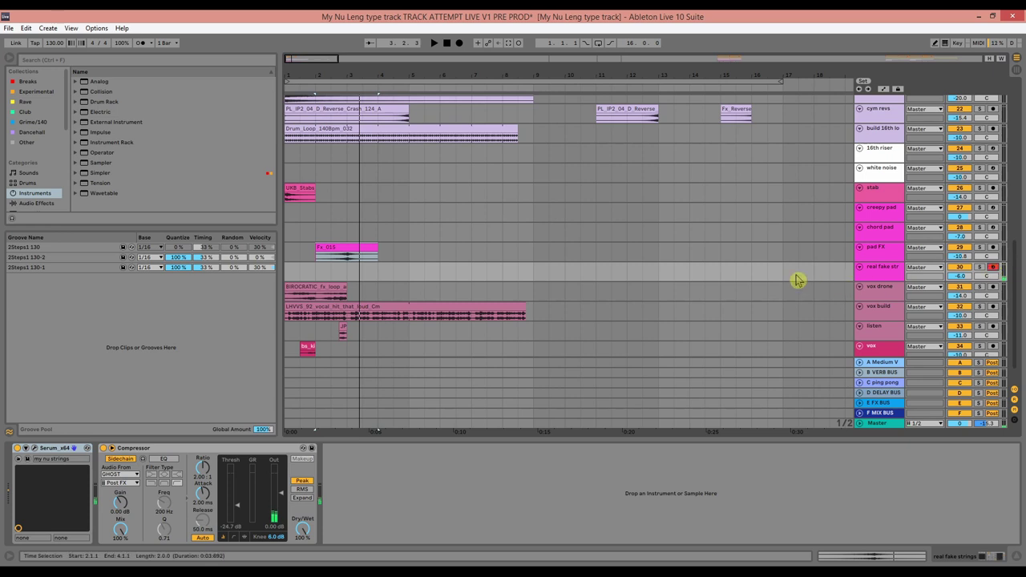
pyautogui.click(32, 450)
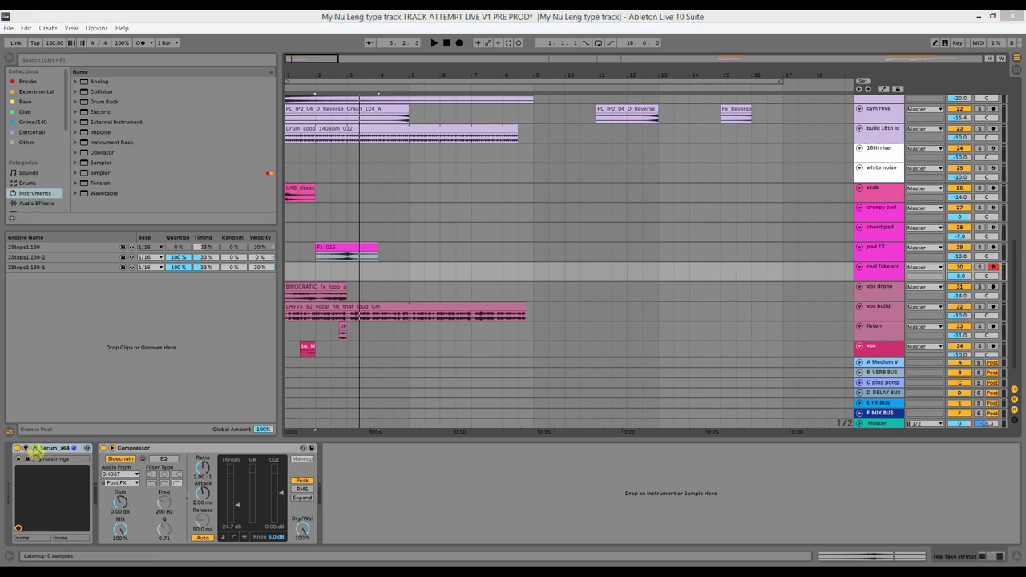
pyautogui.rightClick(238, 293)
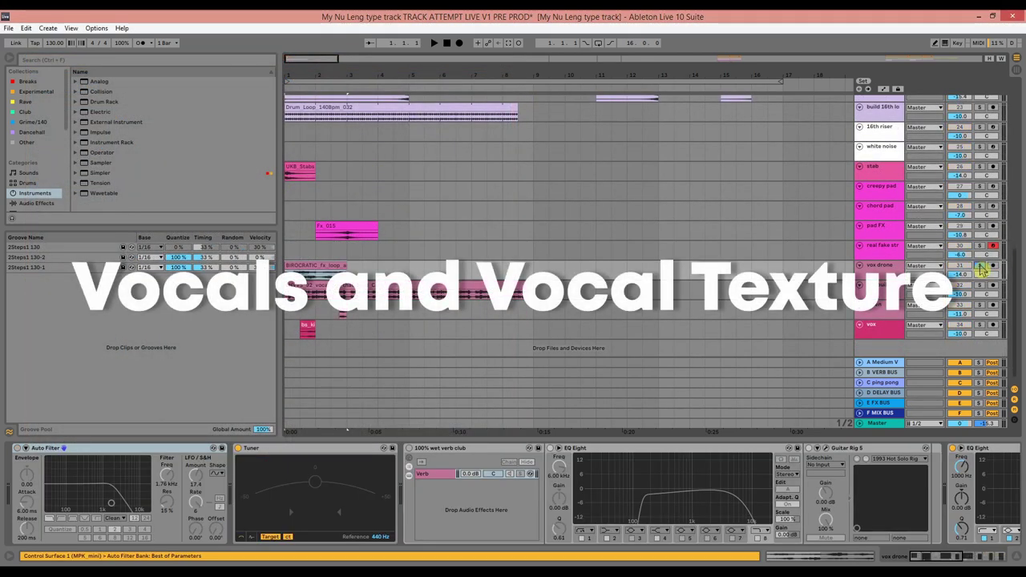
# - Play the soloed vox drone clip and the soloed vox build clip in turn from bar 1
pyautogui.press('space')
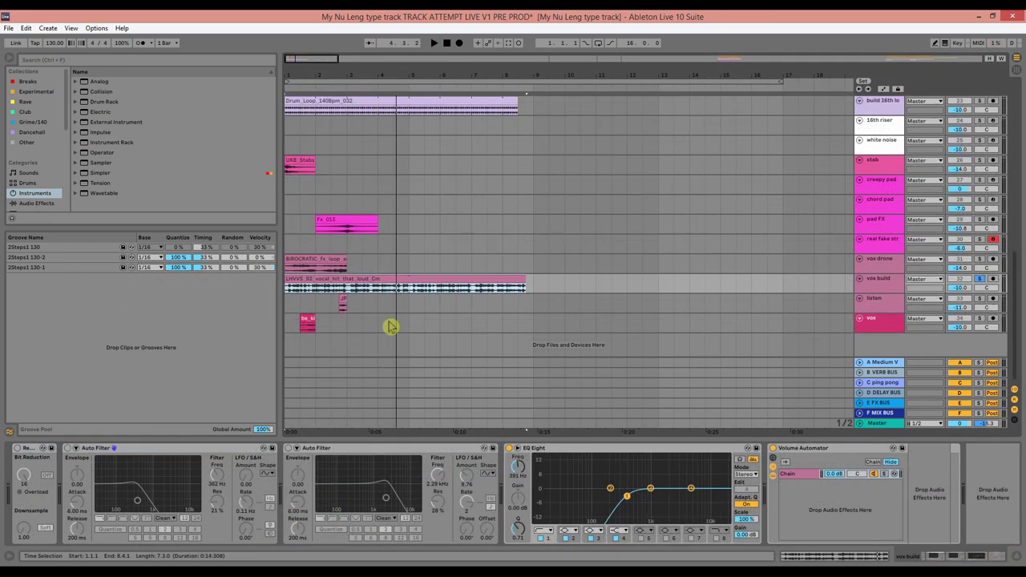
pyautogui.press('space')
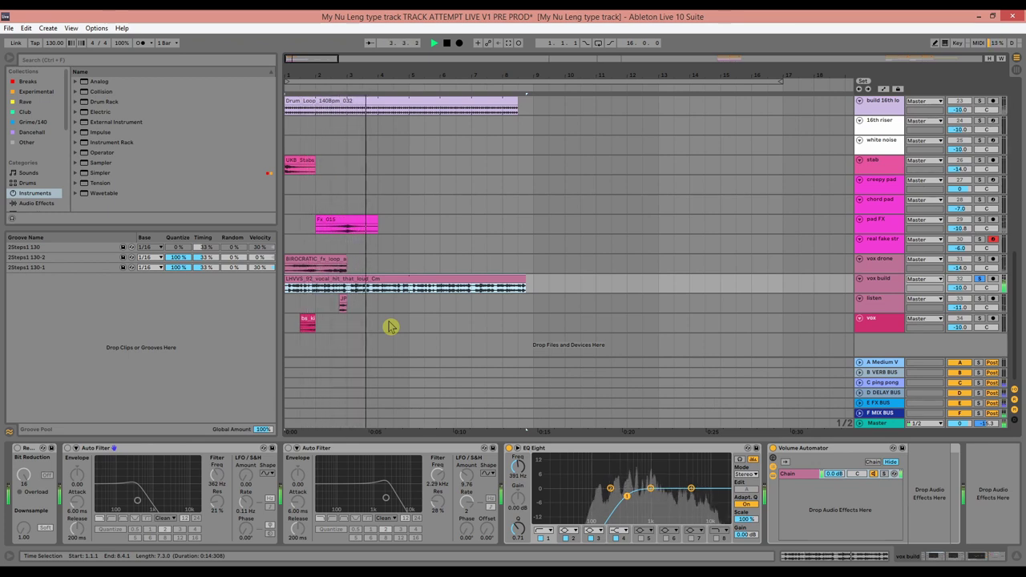
pyautogui.press('space')
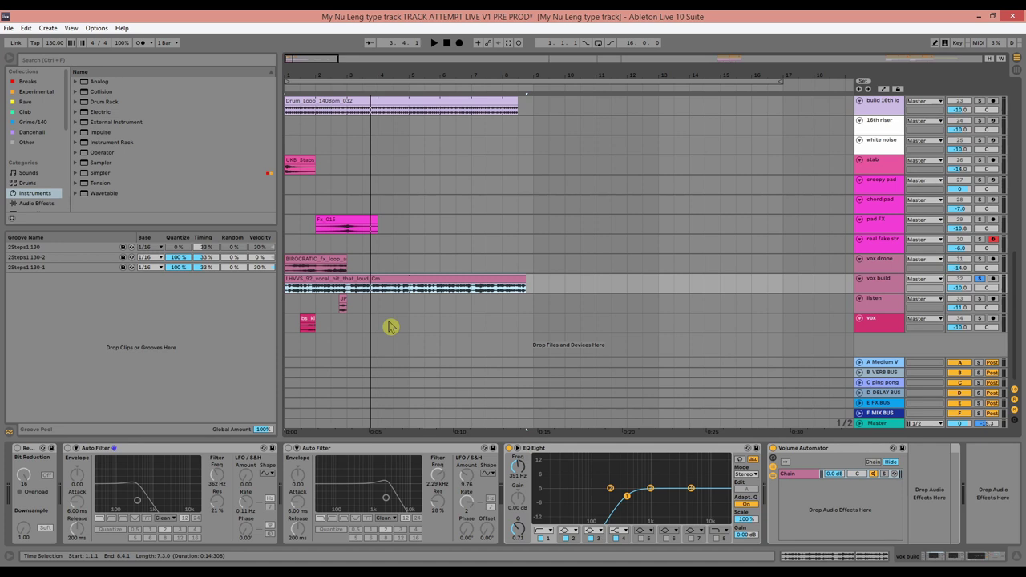
# - Examine the vox build track's Redux, Auto Filter and Volume Automator, and the devices on the Medium Verb and ping pong delay returns
pyautogui.click(28, 457)
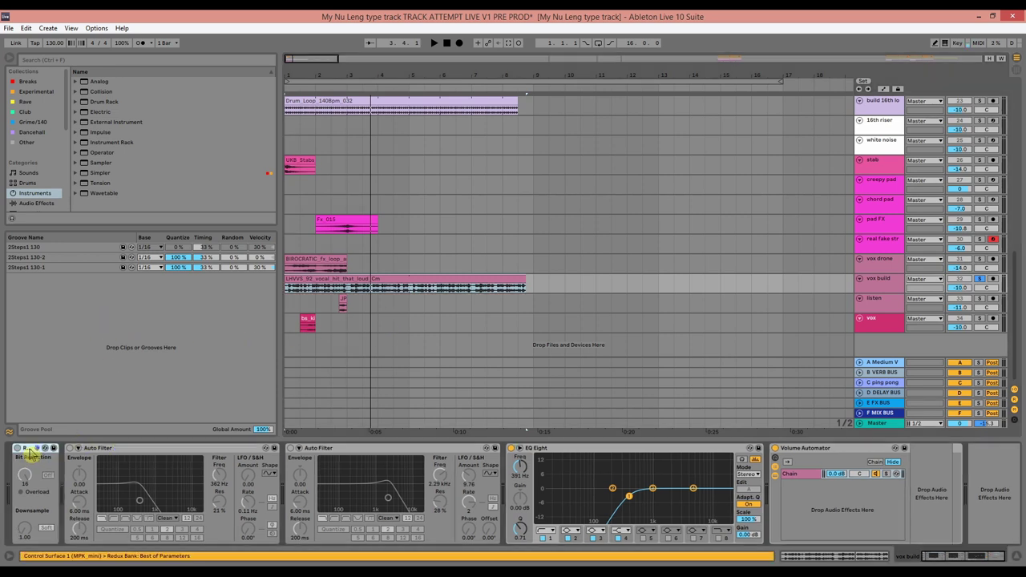
pyautogui.click(138, 453)
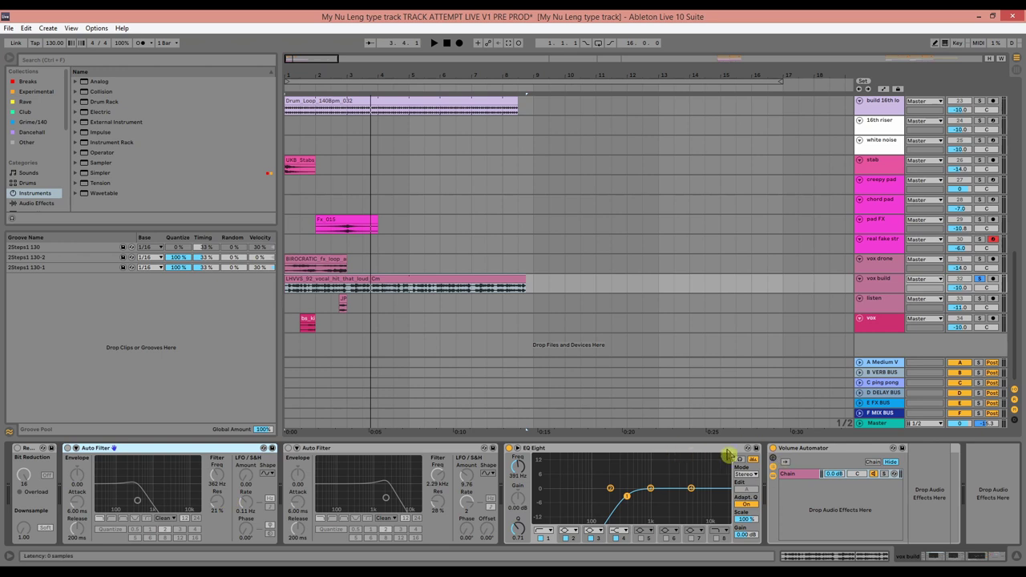
pyautogui.click(802, 450)
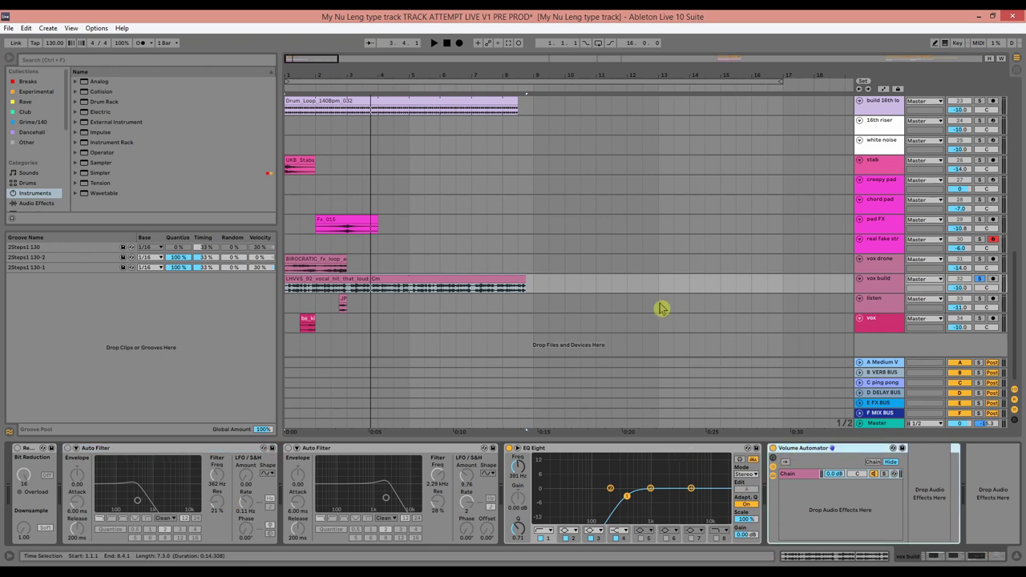
pyautogui.click(882, 372)
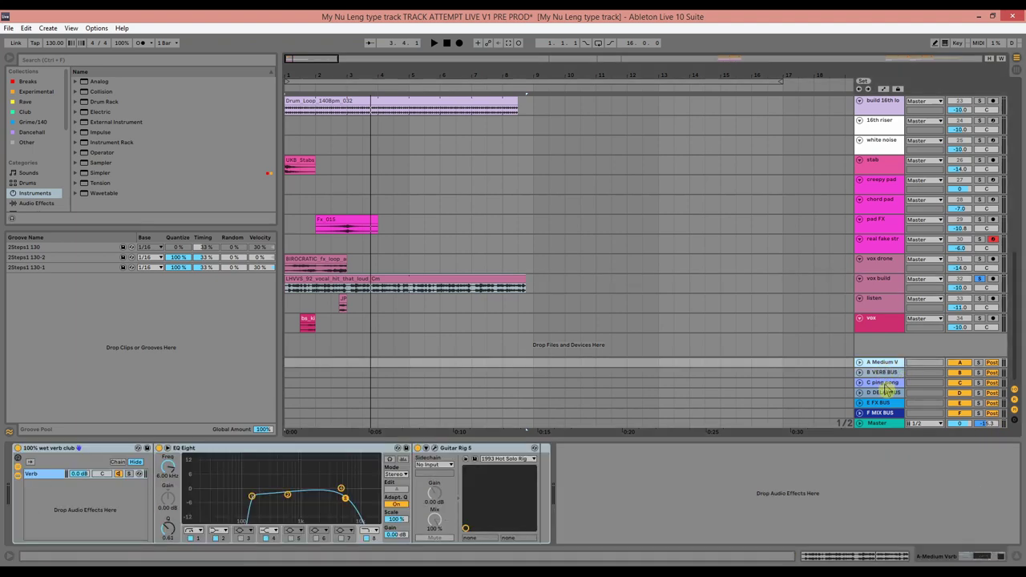
pyautogui.click(887, 384)
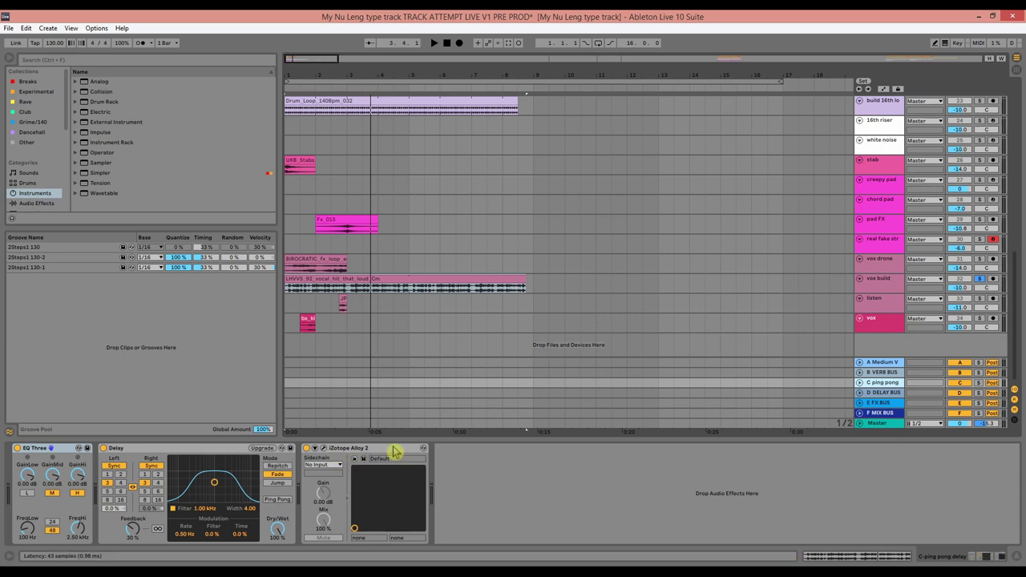
# - Solo the listen track and play its short vocal clip near bar 3
pyautogui.click(979, 300)
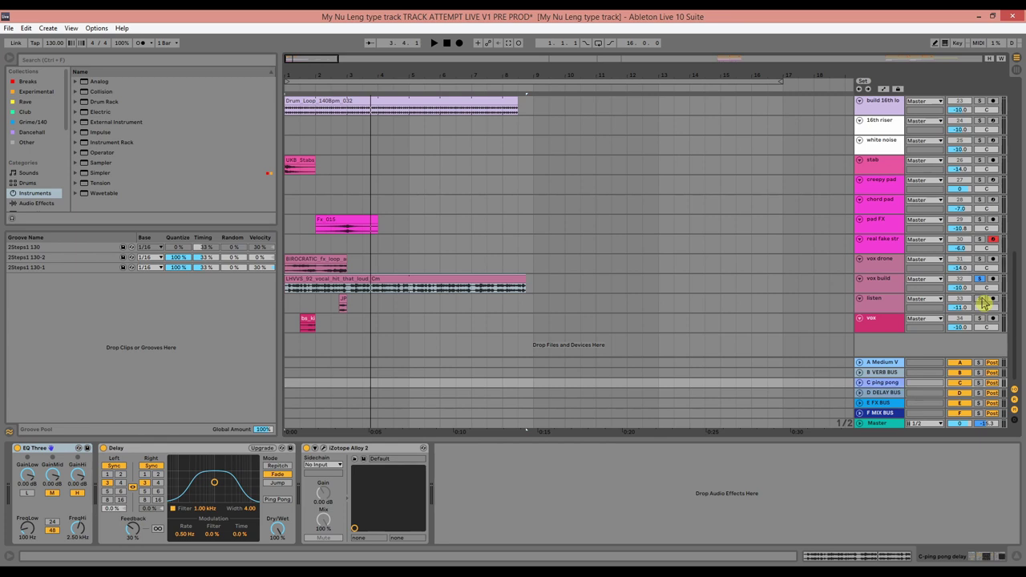
pyautogui.click(343, 302)
pyautogui.press('space')
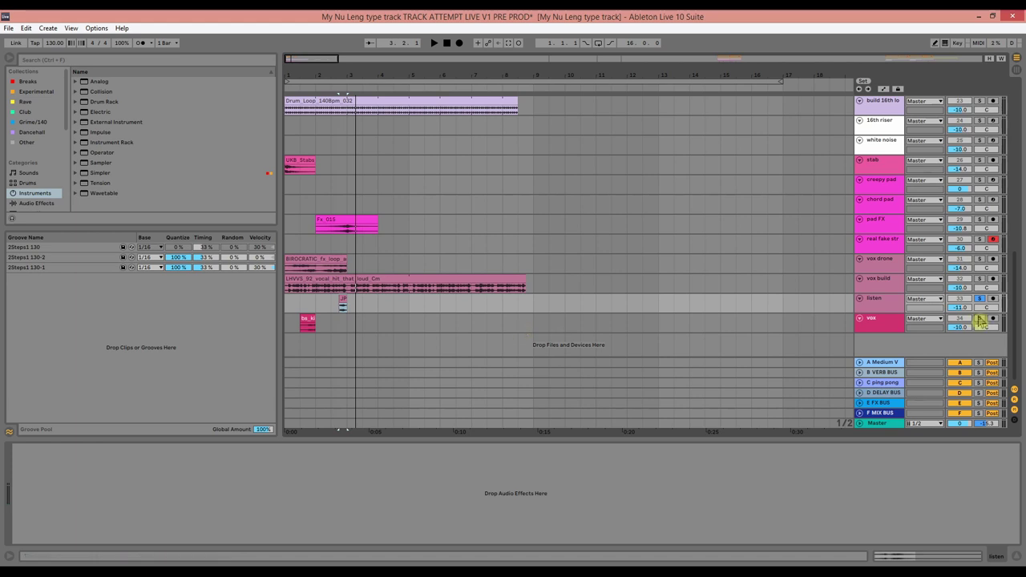
# - Play the short clip near the end of bar 1 on the soloed vox track
pyautogui.click(307, 315)
pyautogui.click(307, 315)
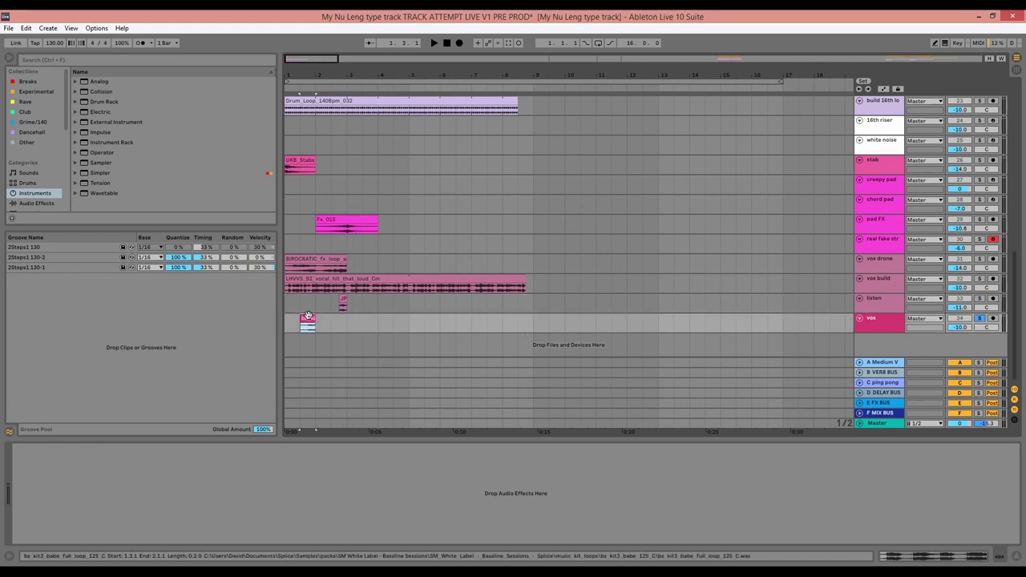
pyautogui.press('space')
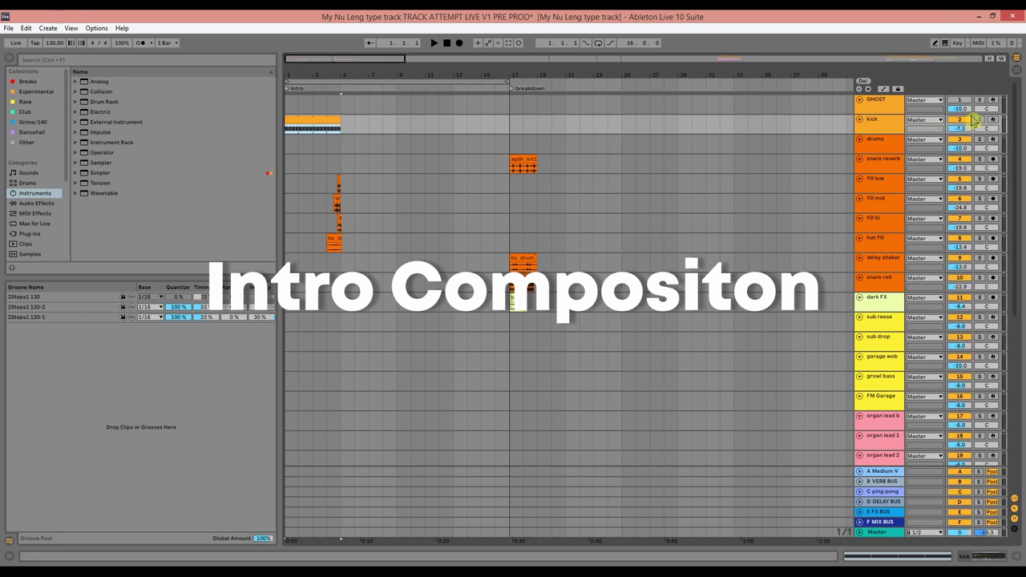
# - Play the kick briefly and extend its clip to bar 17 so it fills the whole intro
pyautogui.press('space')
pyautogui.press('space')
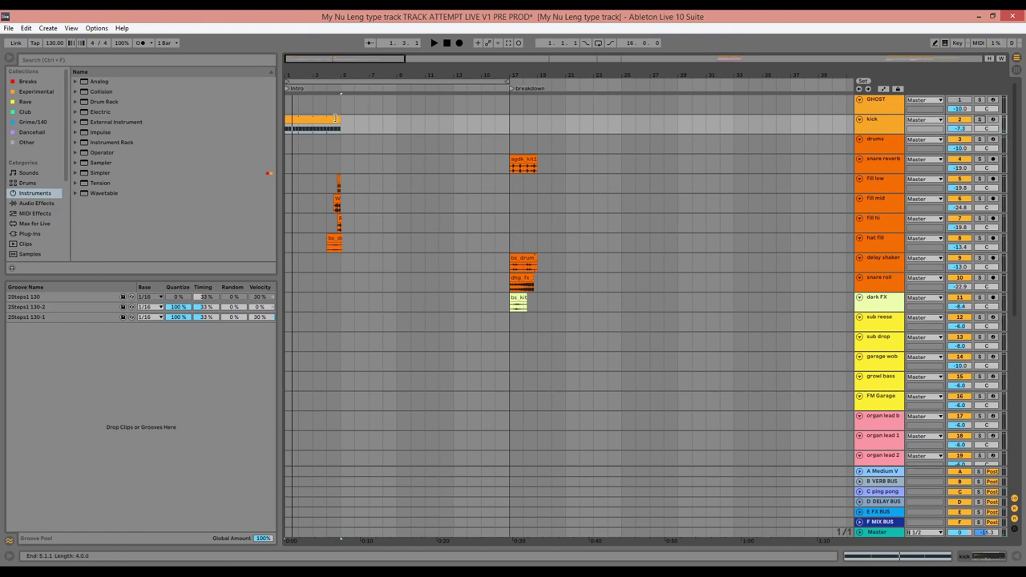
pyautogui.moveTo(340, 120); pyautogui.dragTo(510, 120)
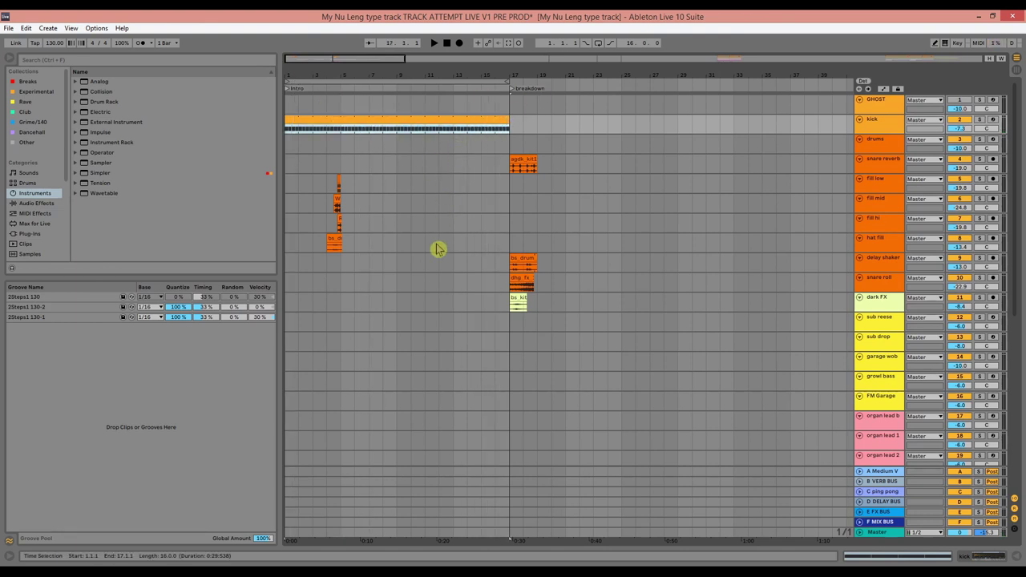
# - Play the intro from bar 1 and copy the stab track's one-bar clip to bar 5
pyautogui.scroll(-10, 437, 250)
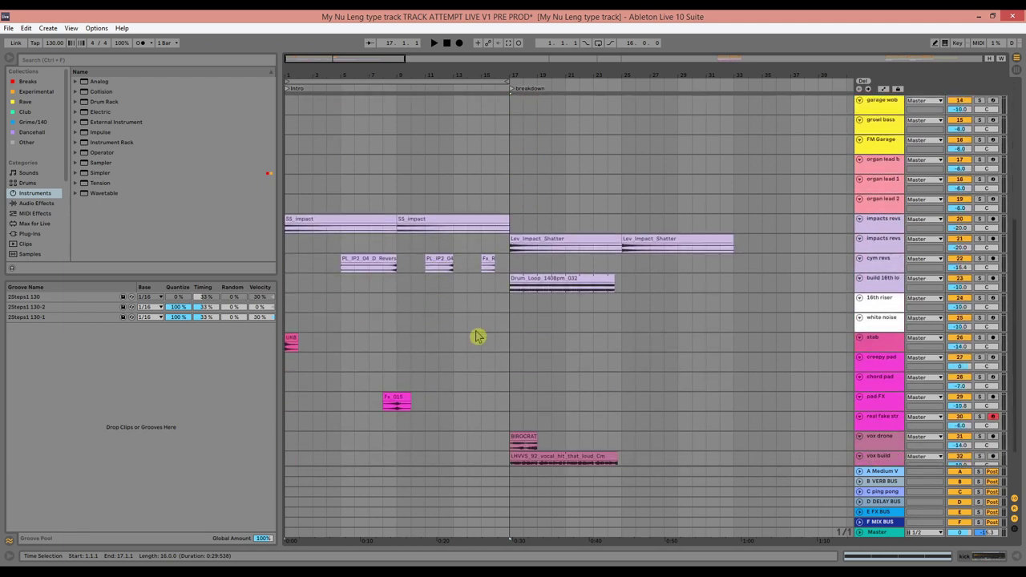
pyautogui.press('Home')
pyautogui.press('space')
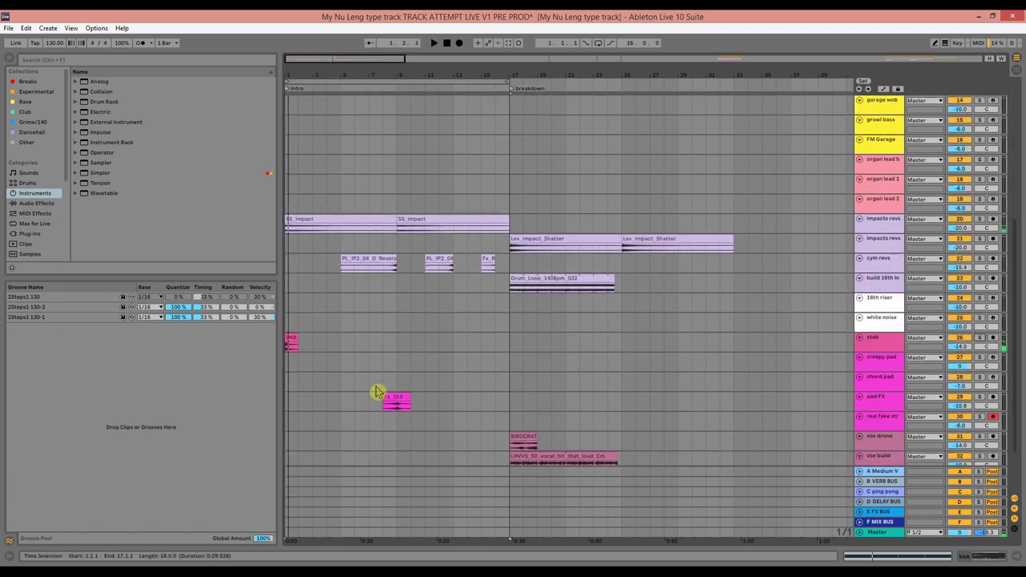
pyautogui.click(292, 338)
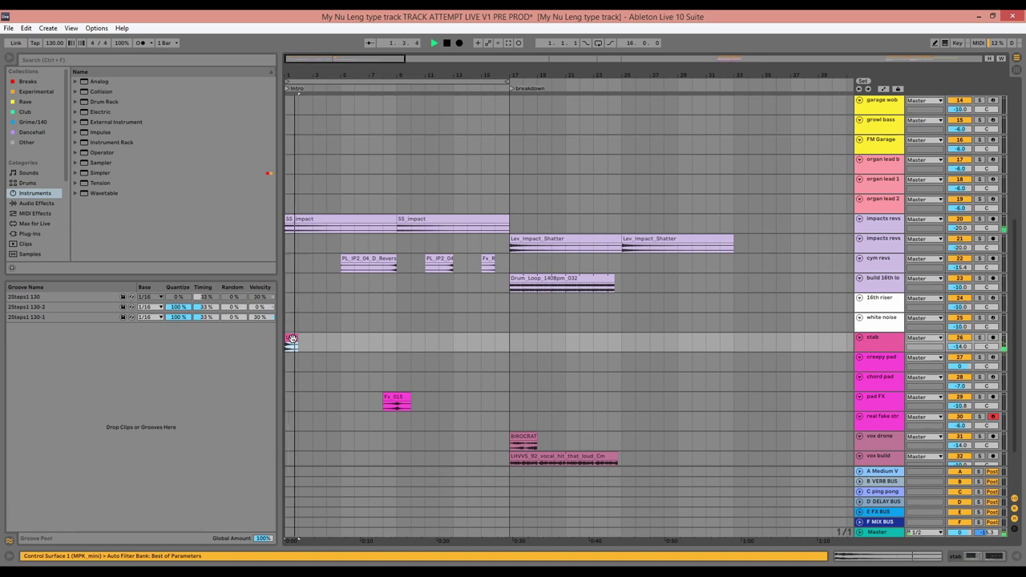
pyautogui.moveTo(292, 339); pyautogui.dragTo(347, 339)
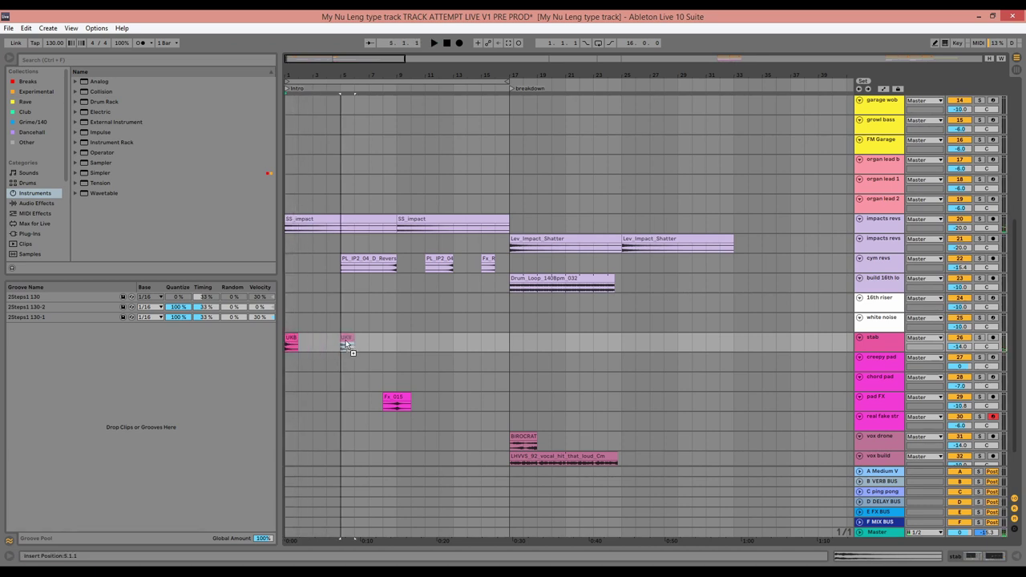
pyautogui.click(289, 338)
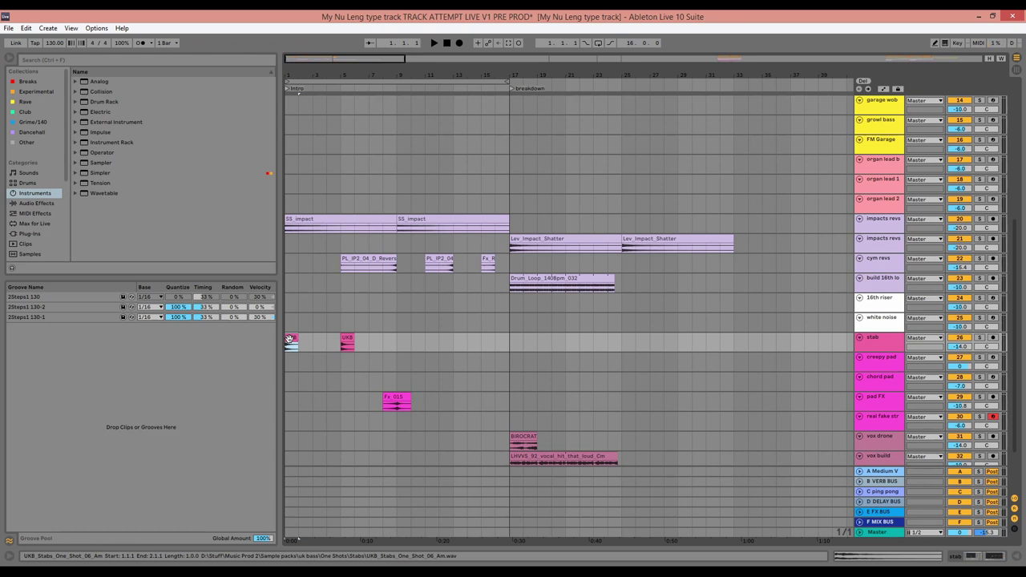
# - Check the impact clips and move the last two cym revs clips out of the intro to start at bar 17
pyautogui.click(357, 218)
pyautogui.click(407, 219)
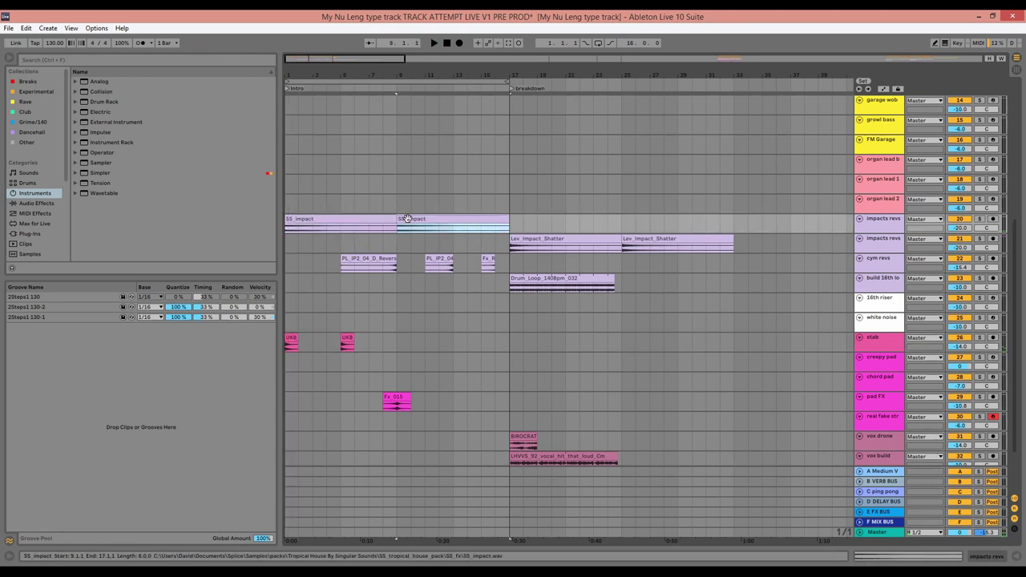
pyautogui.click(373, 230)
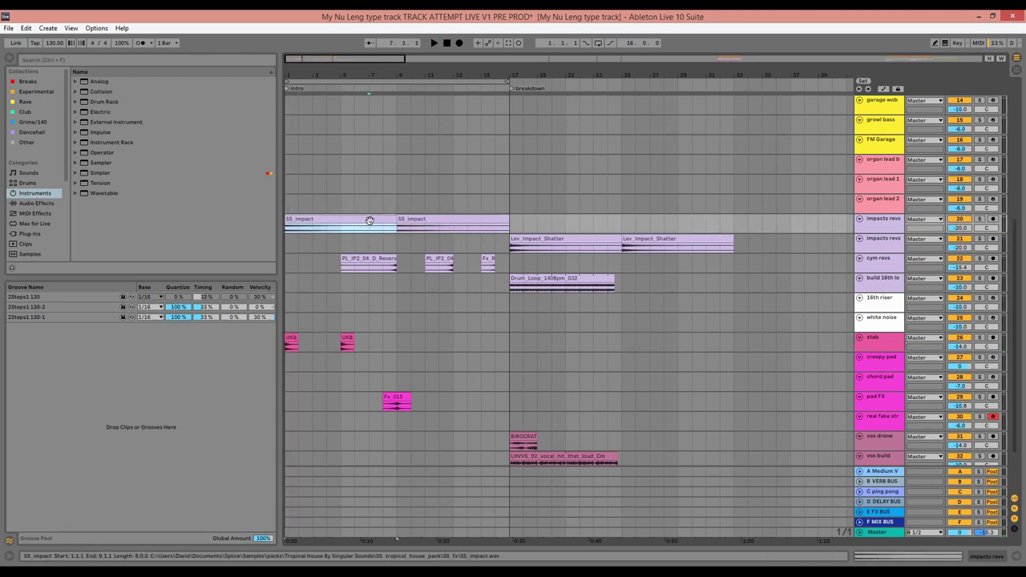
pyautogui.click(385, 258)
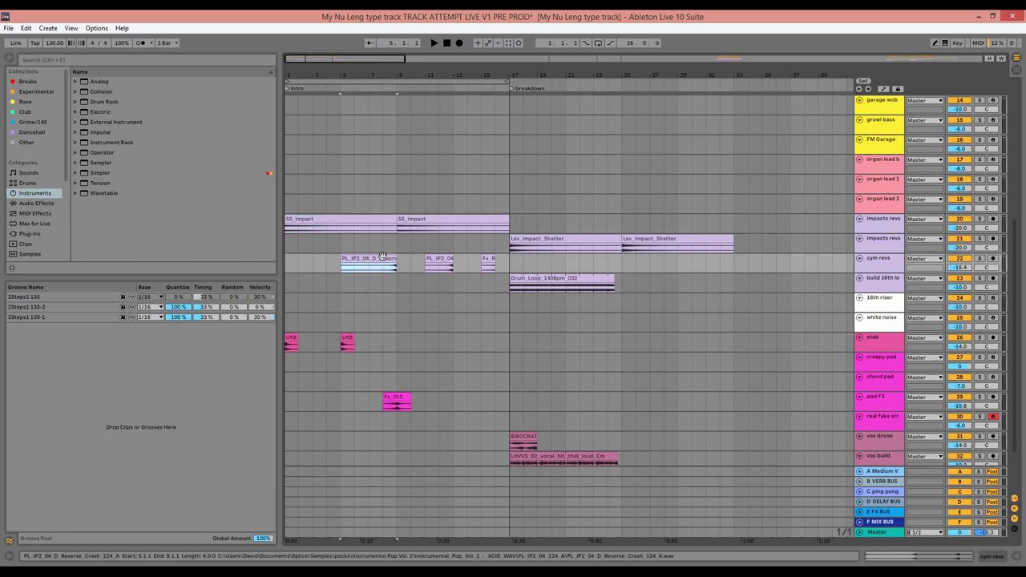
pyautogui.click(449, 262)
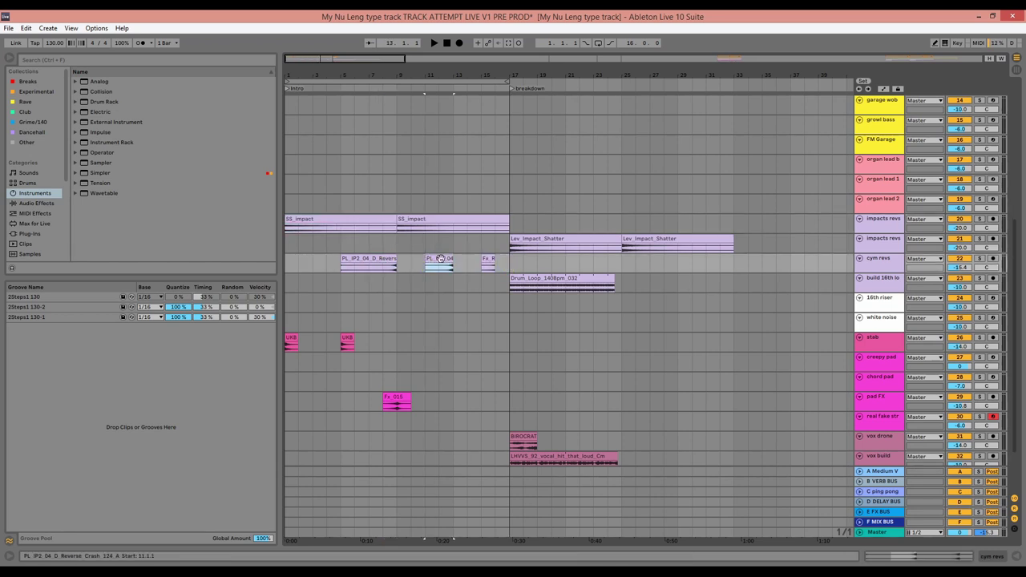
pyautogui.keyDown('shift'); pyautogui.click(489, 268); pyautogui.keyUp('shift')
pyautogui.moveTo(438, 258); pyautogui.dragTo(522, 268)
# - Duplicate the first eight bars of the stab track so the stabs repeat at bars 9 and 13
pyautogui.click(292, 264)
pyautogui.press('space')
pyautogui.scroll(-1, 357, 372)
pyautogui.moveTo(395, 332); pyautogui.dragTo(280, 335)
pyautogui.hotkey('ctrl', 'd')
pyautogui.scroll(-2, 393, 352)
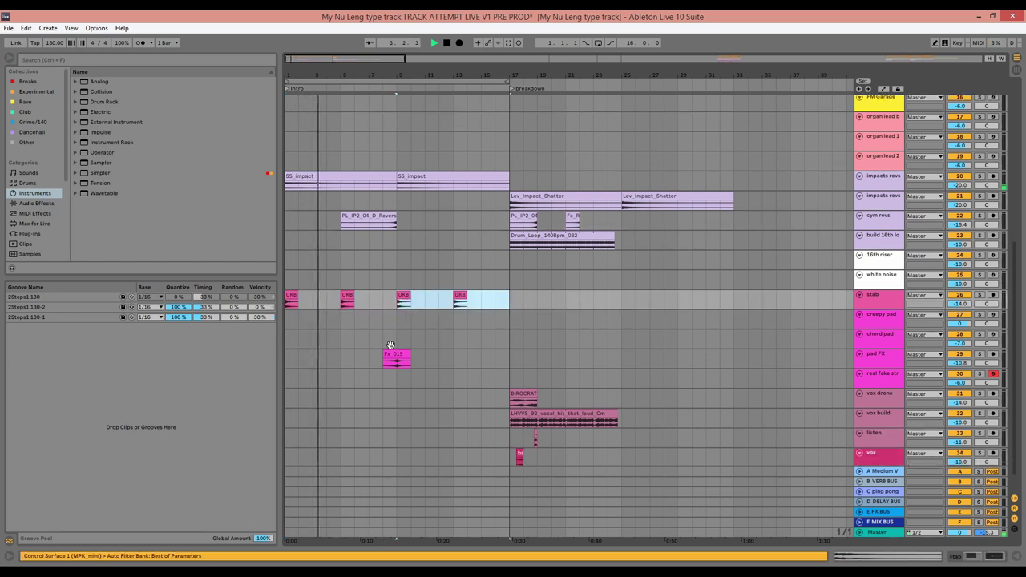
# - Duplicate the first eight bars of the drum fill tracks so the fills repeat in the intro's second half
pyautogui.click(392, 336)
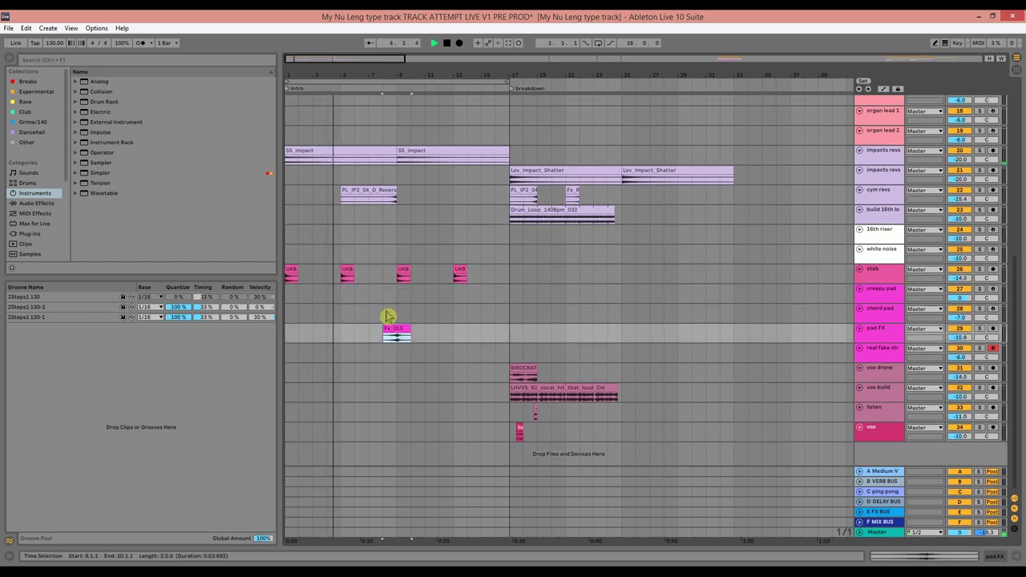
pyautogui.scroll(10, 383, 318)
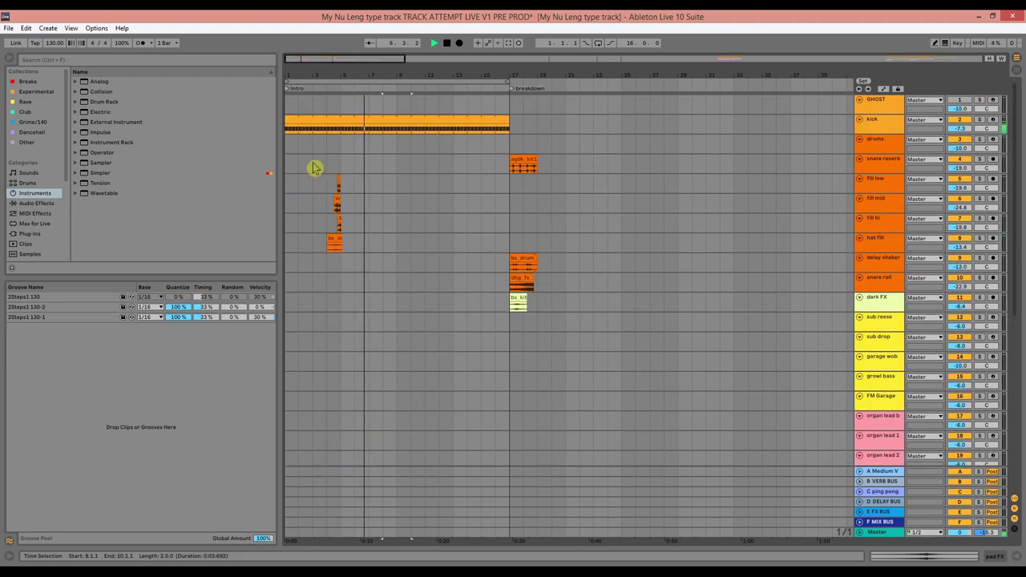
pyautogui.moveTo(293, 168); pyautogui.dragTo(396, 246)
pyautogui.hotkey('ctrl', 'd')
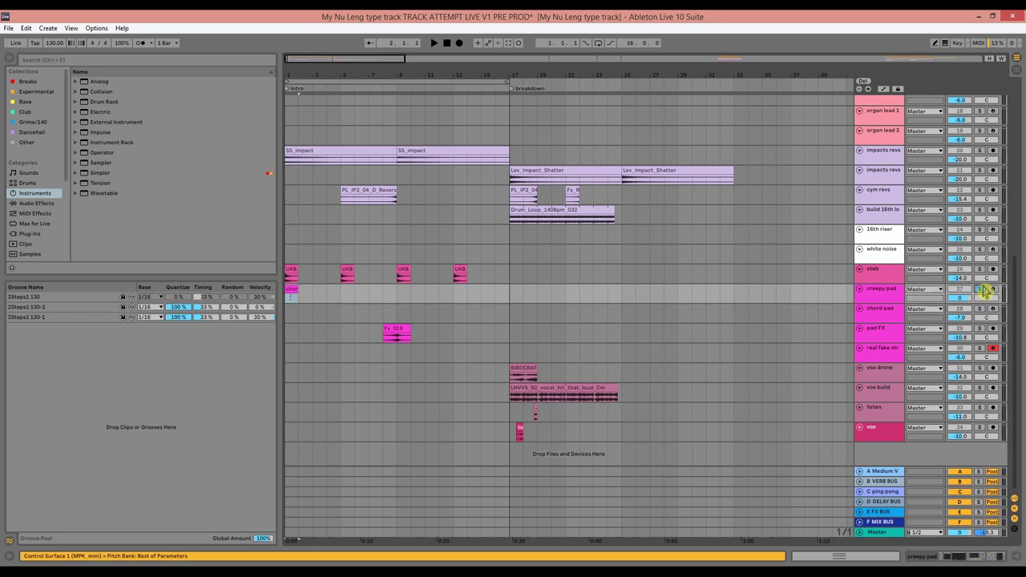
# - Audition the one-bar chord clip on the creepy pad, move it to the soloed chord pad track and play it while viewing its notes
pyautogui.press('space')
pyautogui.click(979, 290)
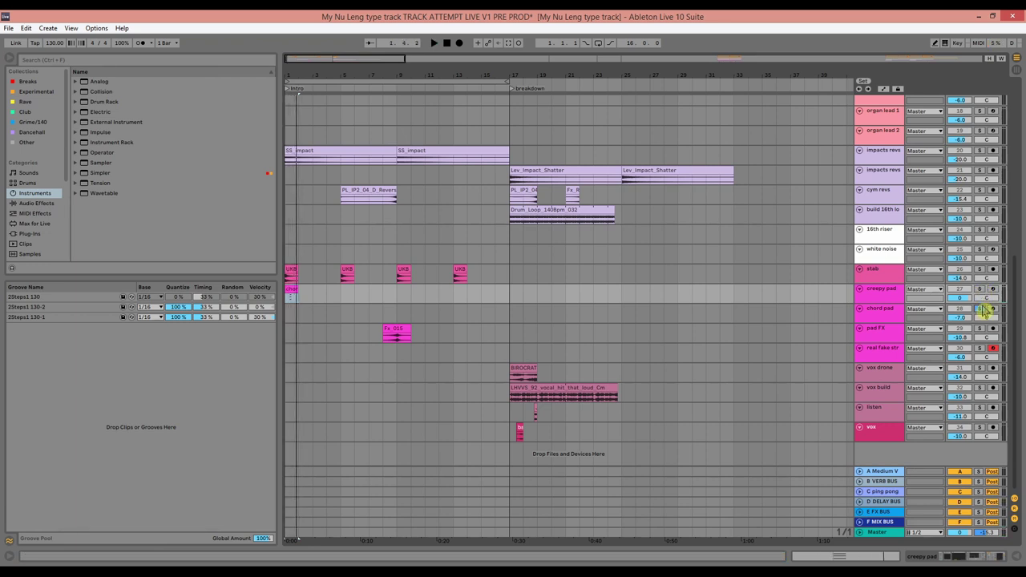
pyautogui.doubleClick(292, 311)
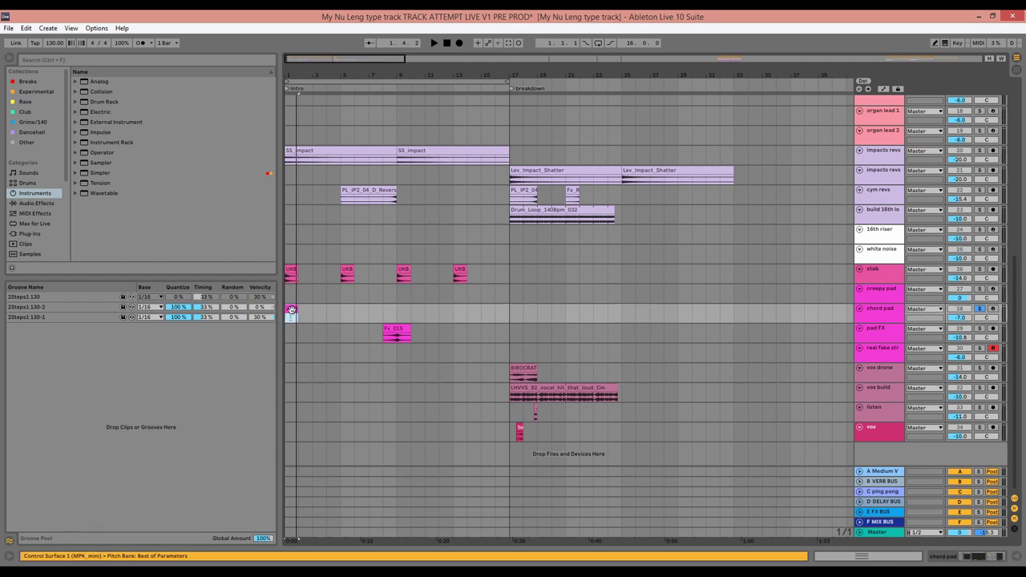
pyautogui.scroll(4, 466, 318)
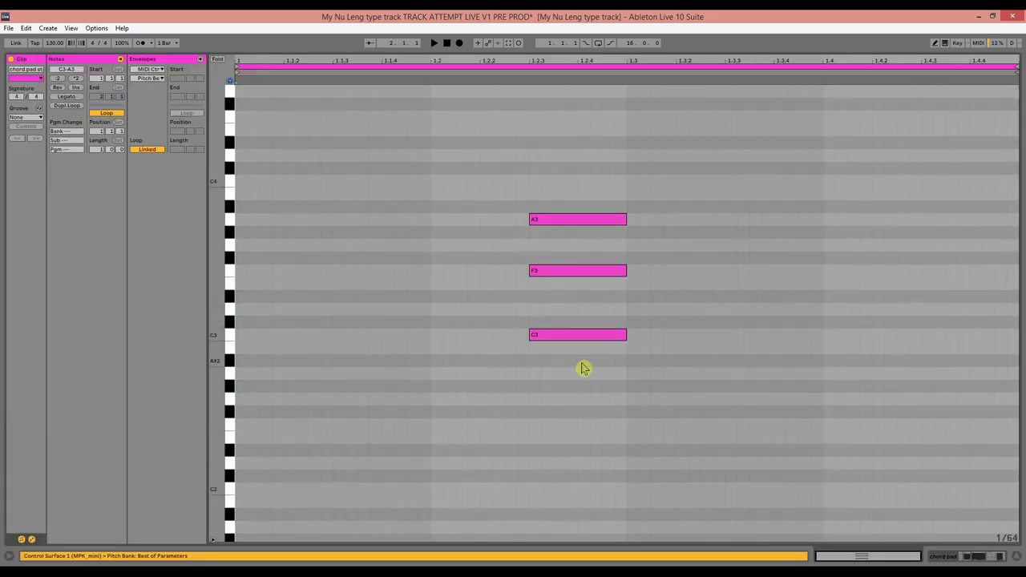
pyautogui.press('space')
pyautogui.scroll(2, 545, 365)
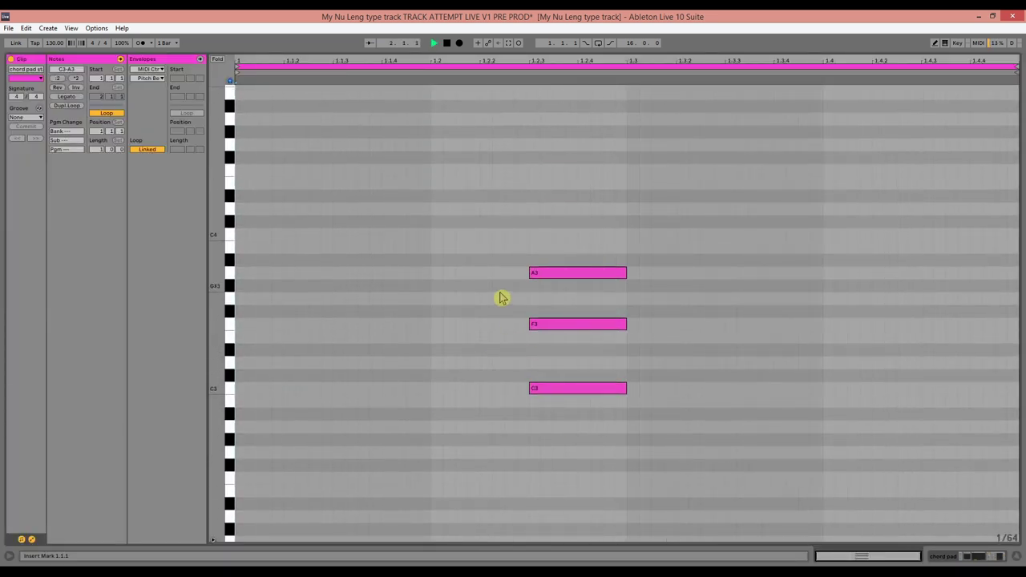
pyautogui.hotkey('ctrl', 'alt', 'l')
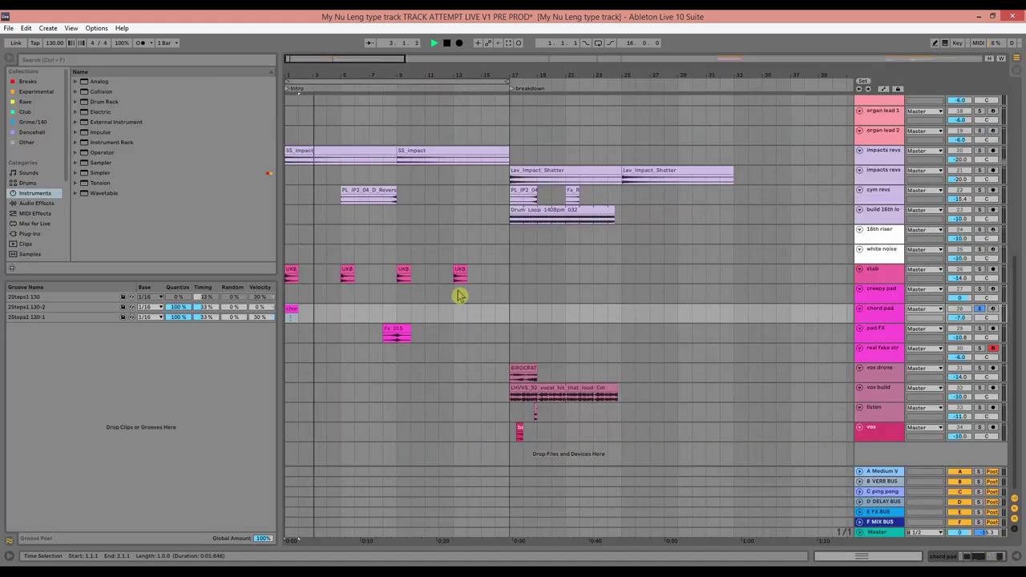
# - Unsolo the chord pad, play from bar 1 and copy its one-bar clip to bar 3
pyautogui.click(982, 310)
pyautogui.press('space')
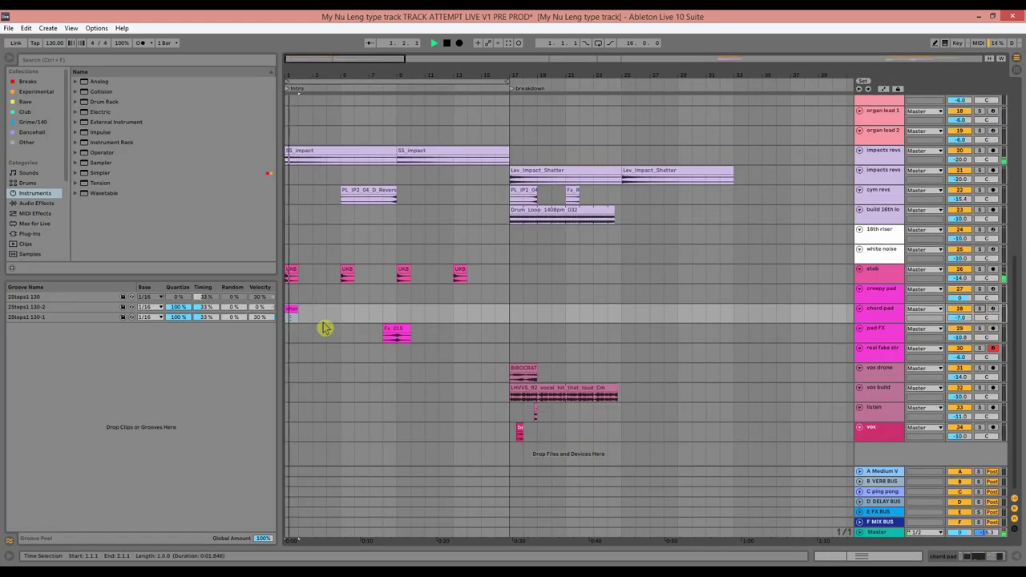
pyautogui.moveTo(291, 310); pyautogui.dragTo(316, 318)
pyautogui.click(325, 317)
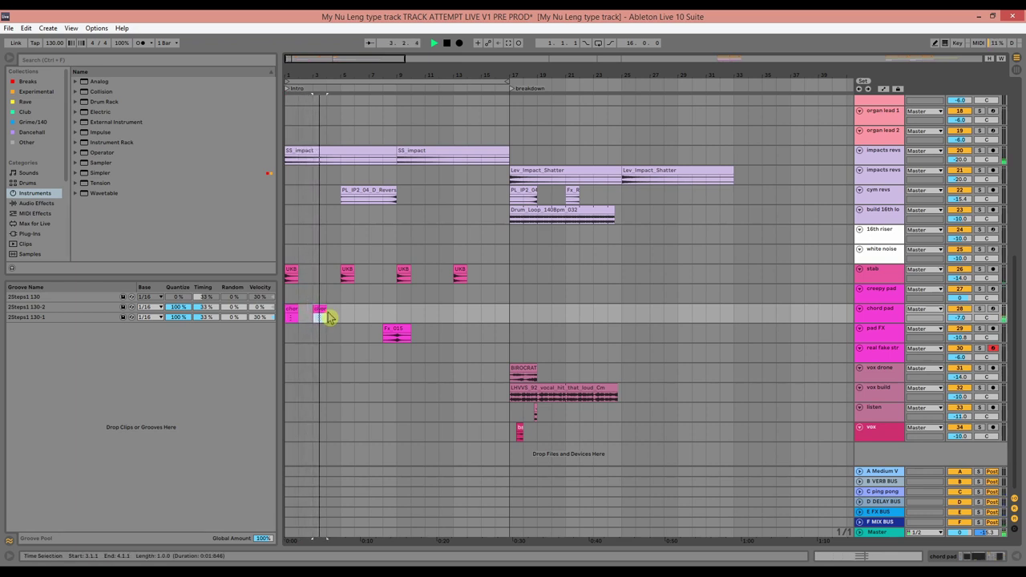
# - Duplicate the chord pad's first four bars three times so the chord repeats every two bars up to bar 17
pyautogui.click(291, 310)
pyautogui.keyDown('shift'); pyautogui.click(340, 315); pyautogui.keyUp('shift')
pyautogui.hotkey('ctrl', 'd')
pyautogui.hotkey('ctrl', 'd')
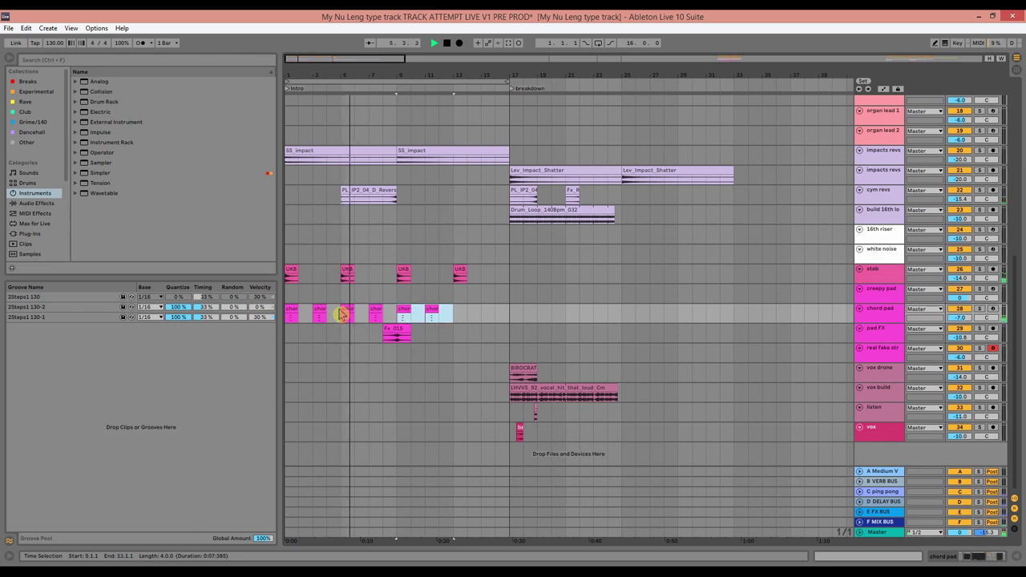
pyautogui.hotkey('ctrl', 'd')
pyautogui.click(475, 365)
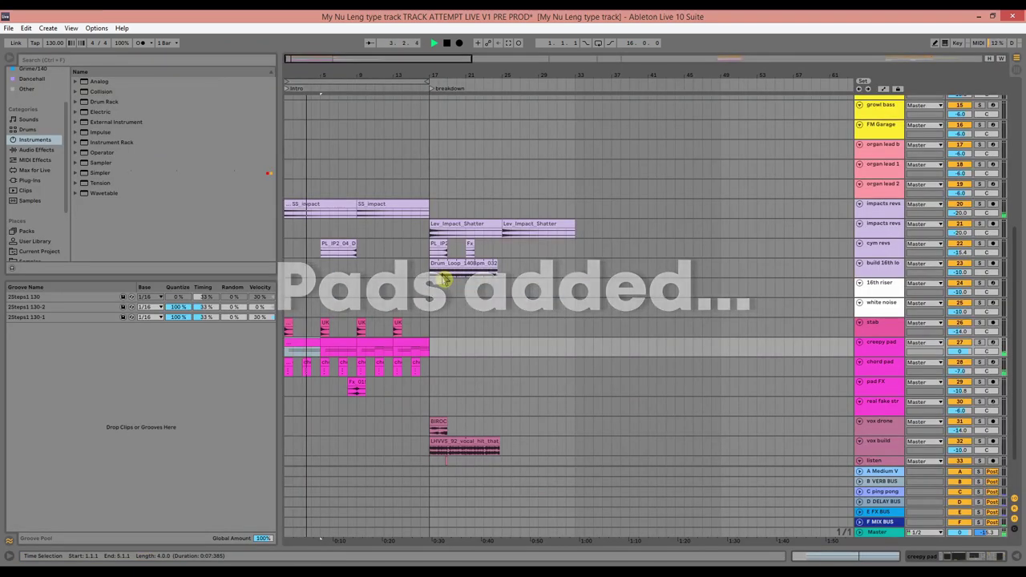
# - Examine the notes in the creepy pad clips starting at bars 5 and 9 during playback
pyautogui.click(351, 343)
pyautogui.doubleClick(351, 343)
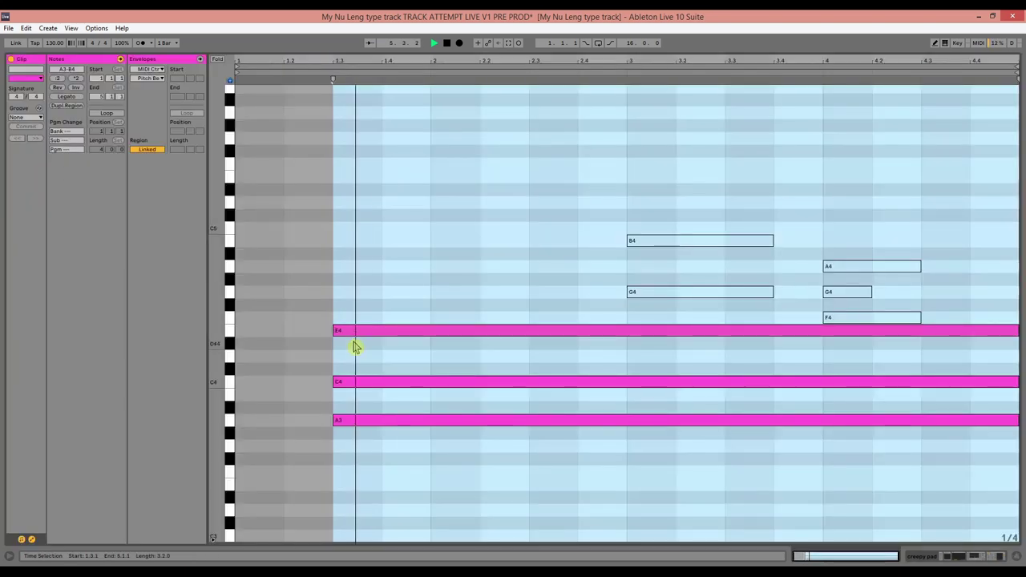
pyautogui.hotkey('ctrl', 'alt', 'l')
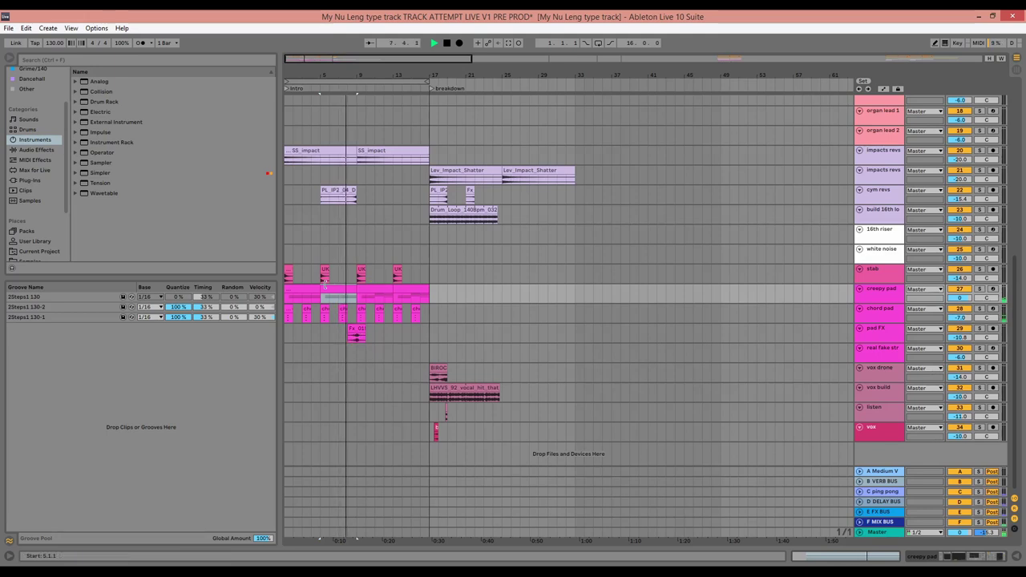
pyautogui.doubleClick(383, 300)
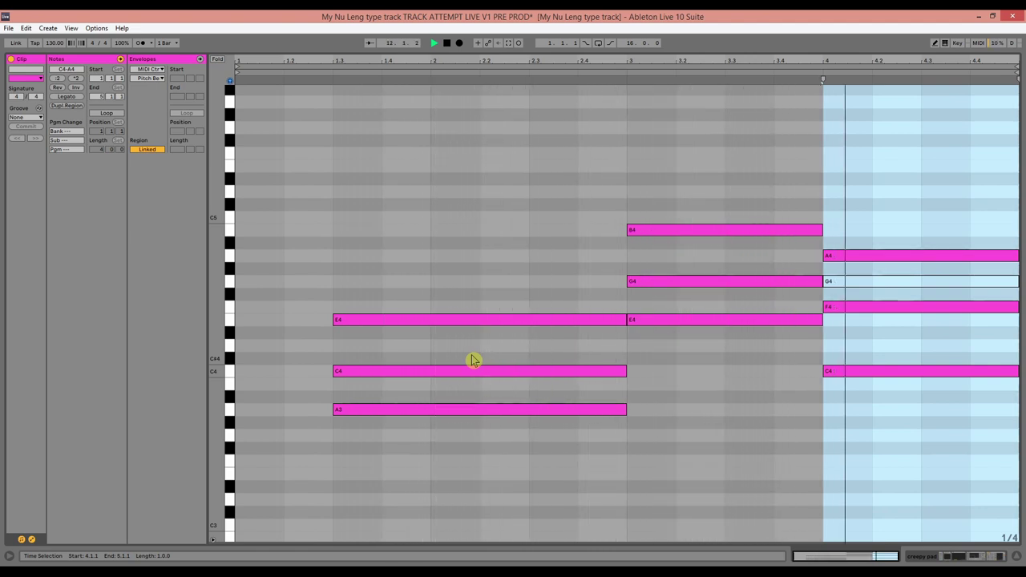
pyautogui.hotkey('ctrl', 'alt', 'l')
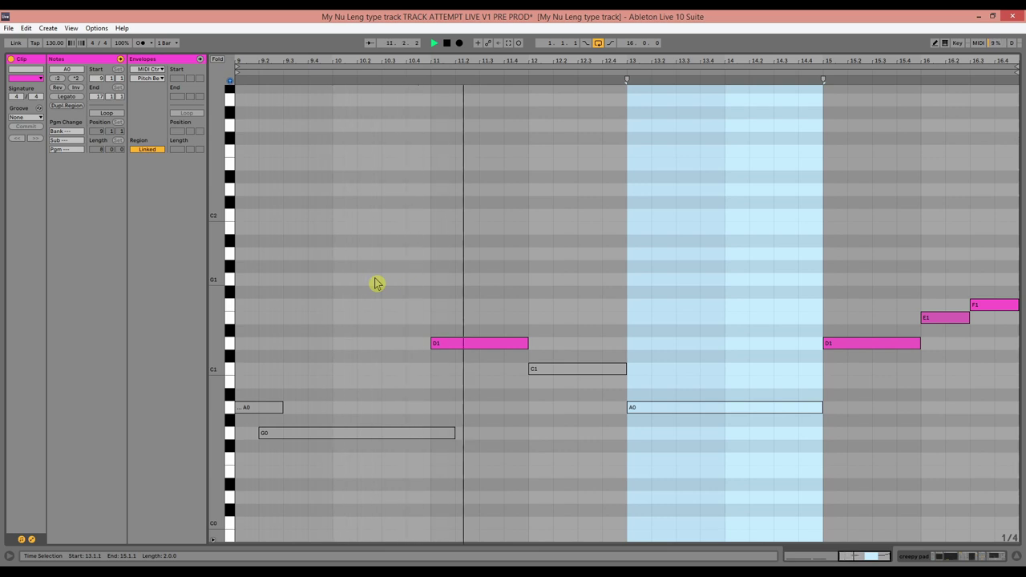
# - Examine the low notes in the second creepy pad track's clip spanning bars 9 to 17
pyautogui.hotkey('ctrl', 'alt', 'l')
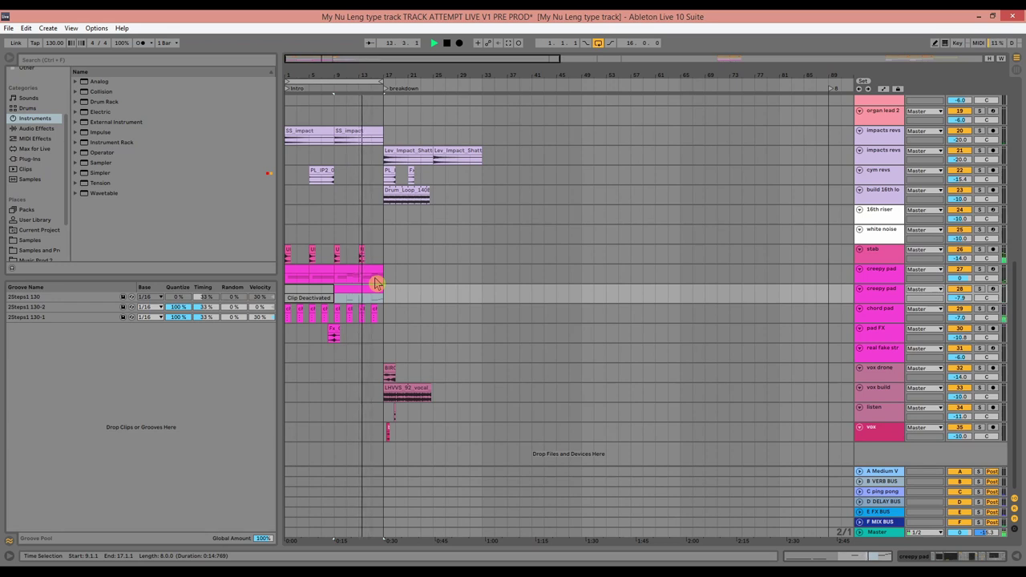
pyautogui.doubleClick(373, 289)
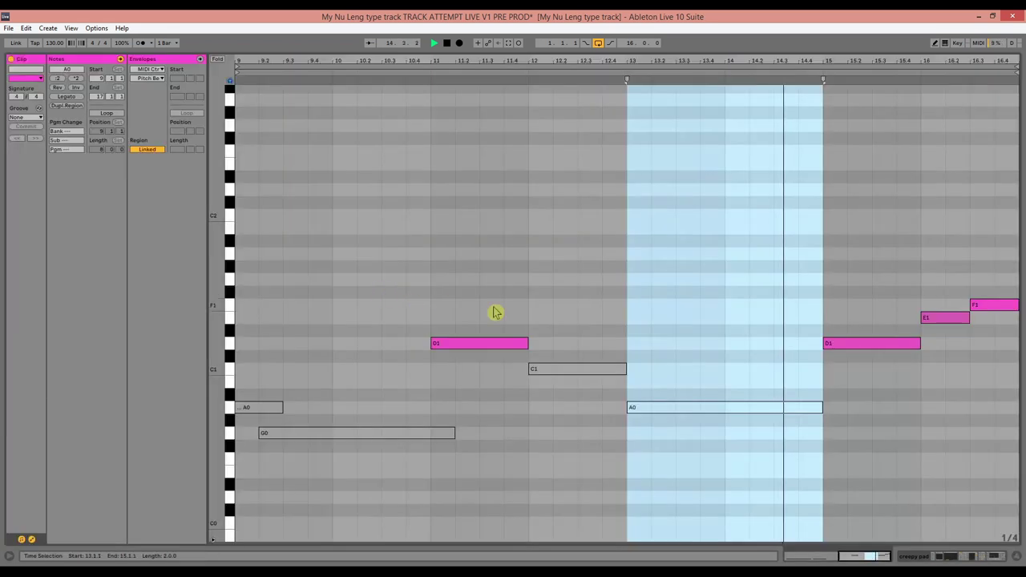
pyautogui.click(663, 312)
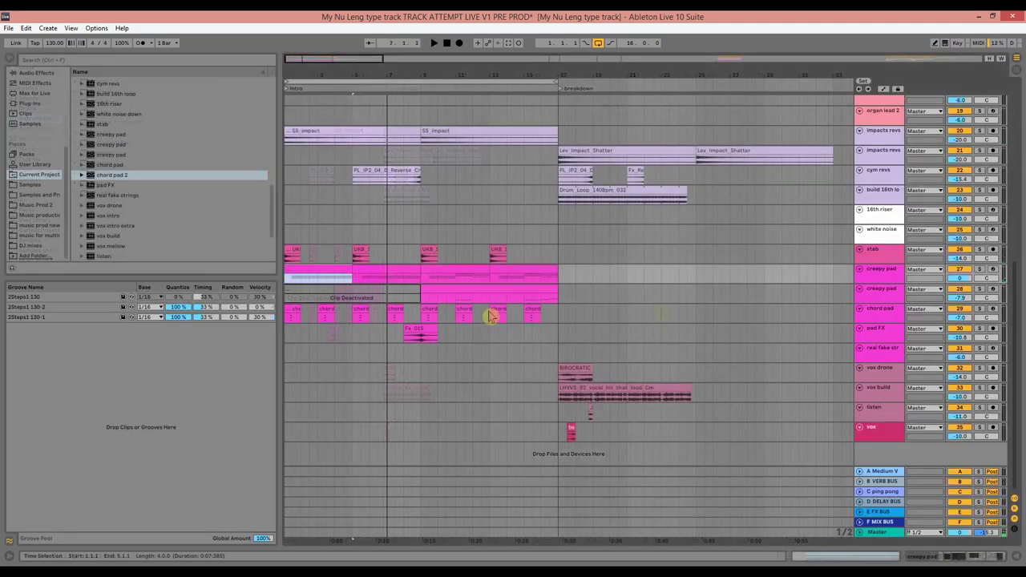
# - Create a MIDI clip on the sub reese track from bar 9 to 13 and enter a two-bar A2 note at its start
pyautogui.scroll(8, 488, 313)
pyautogui.scroll(3, 484, 313)
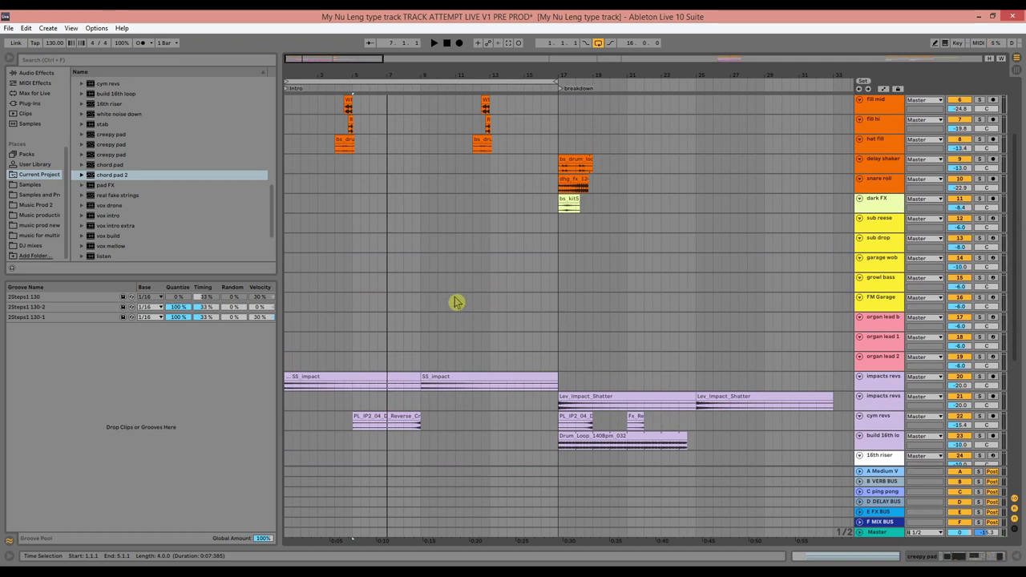
pyautogui.moveTo(420, 224); pyautogui.dragTo(489, 224)
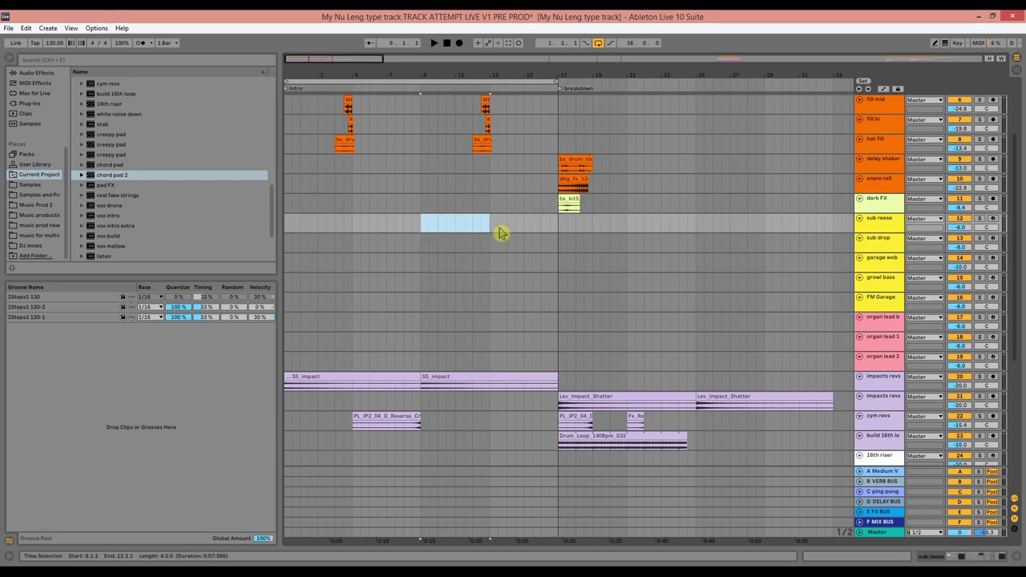
pyautogui.hotkey('ctrl', 'shift', 'm')
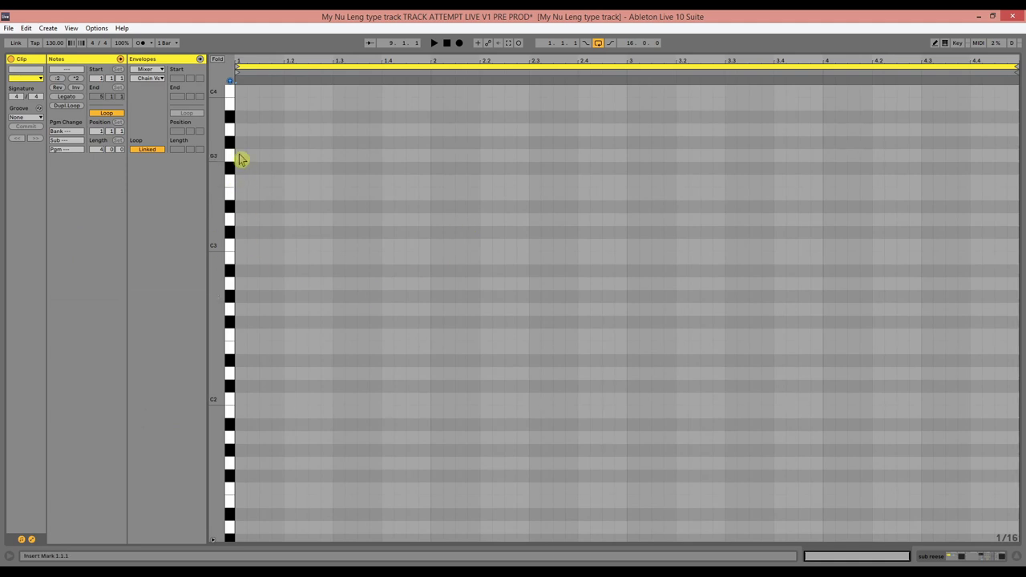
pyautogui.moveTo(245, 129); pyautogui.dragTo(626, 131)
pyautogui.hotkey('shift', 'Down')
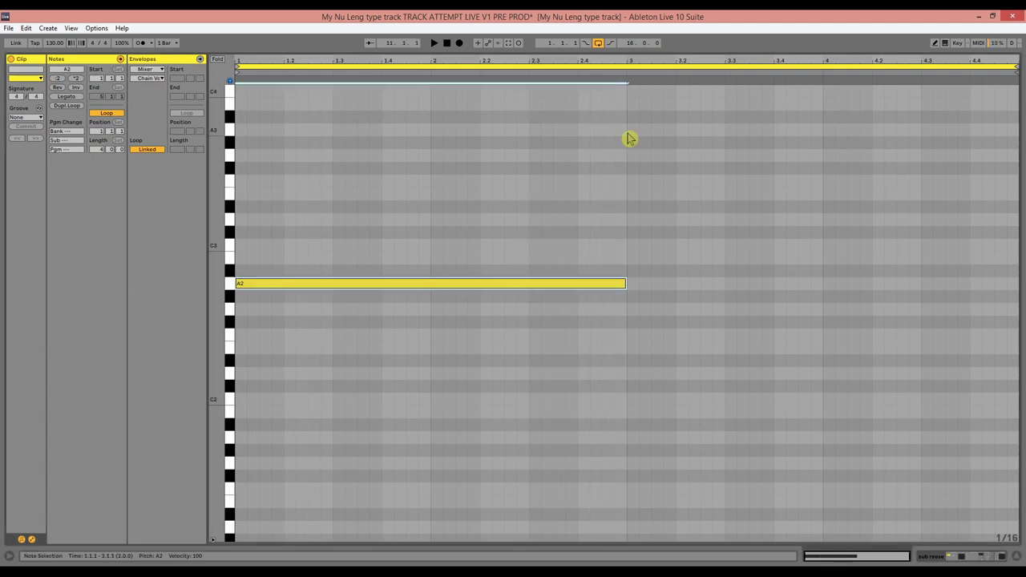
# - Duplicate the A2 note into the clip's last two bars and transpose the copy to F2
pyautogui.press('space')
pyautogui.hotkey('ctrl', 'd')
pyautogui.press('Up')
pyautogui.press('Up')
pyautogui.press('Up')
pyautogui.press('Up')
pyautogui.press('Up')
pyautogui.press('Up')
pyautogui.press('Up')
pyautogui.press('Up')
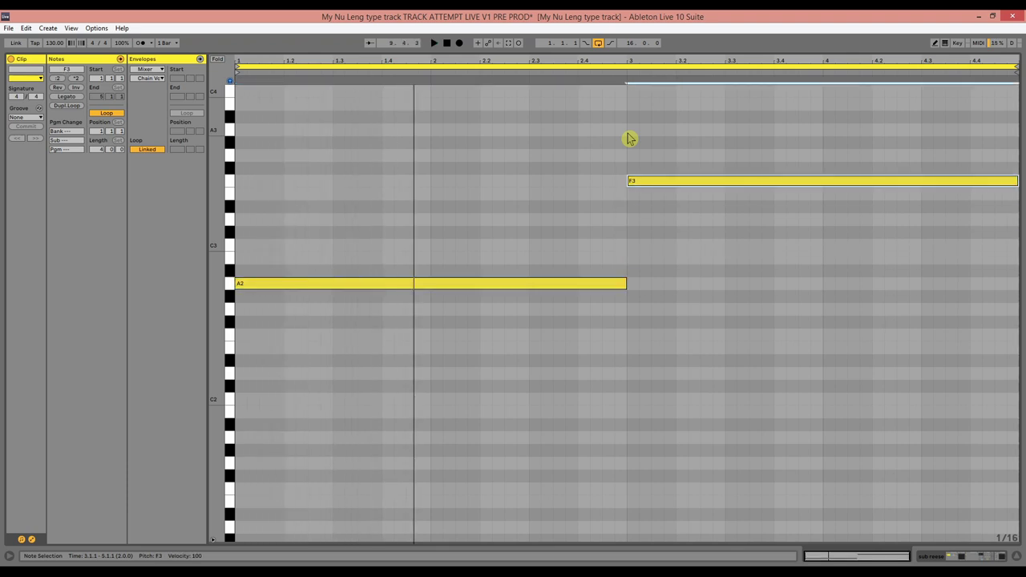
pyautogui.hotkey('shift', 'Down')
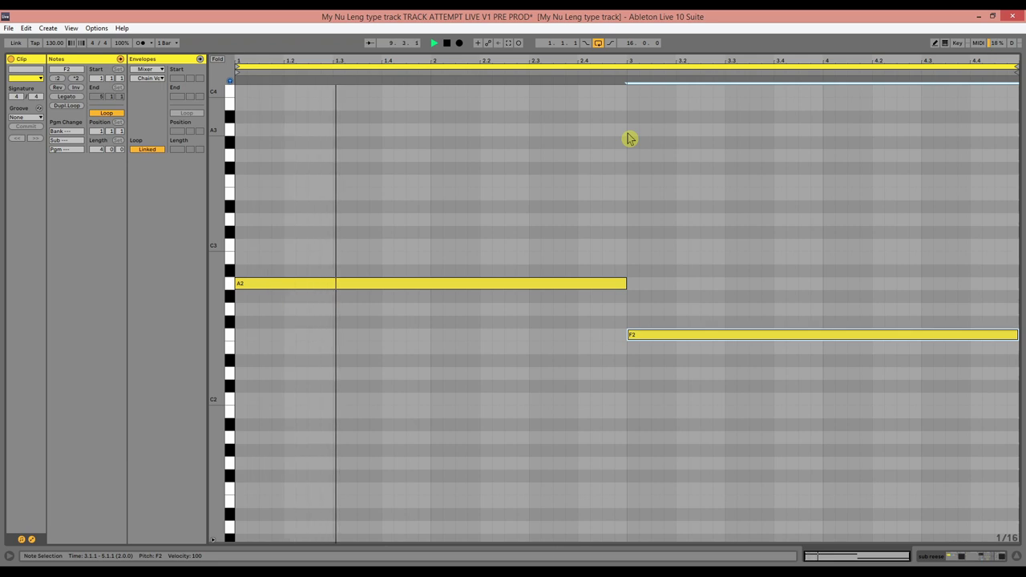
pyautogui.press('Down')
pyautogui.press('Tab')
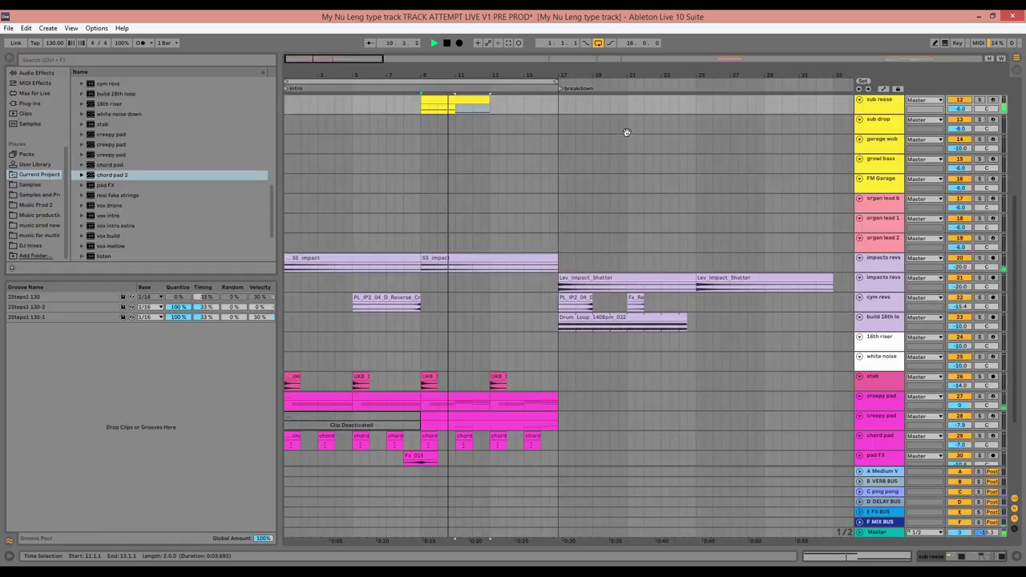
# - Extend the sub reese pattern so it repeats from bar 13 up to half a bar before the breakdown
pyautogui.scroll(3, 594, 142)
pyautogui.scroll(2, 501, 175)
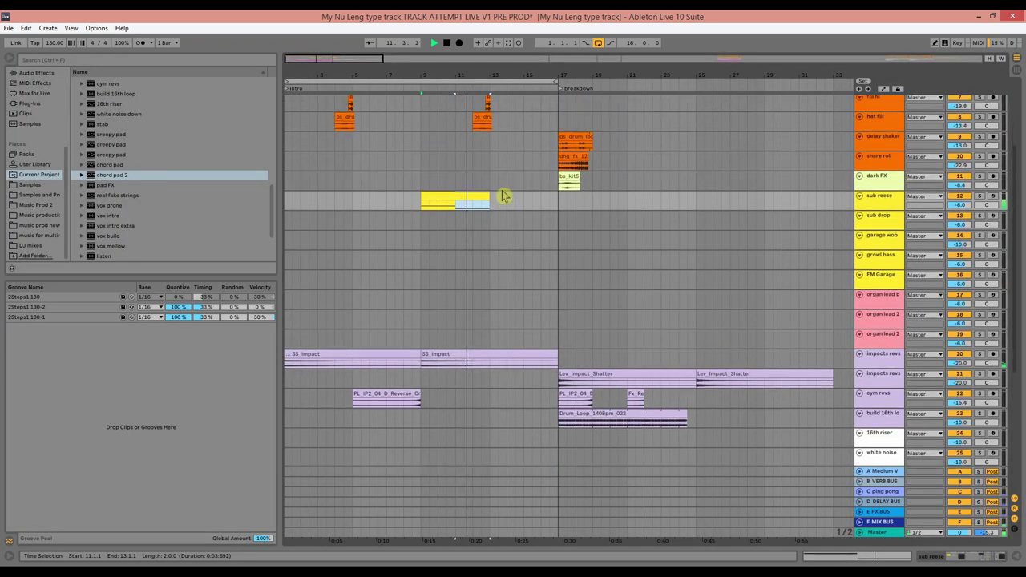
pyautogui.moveTo(489, 196); pyautogui.dragTo(550, 210)
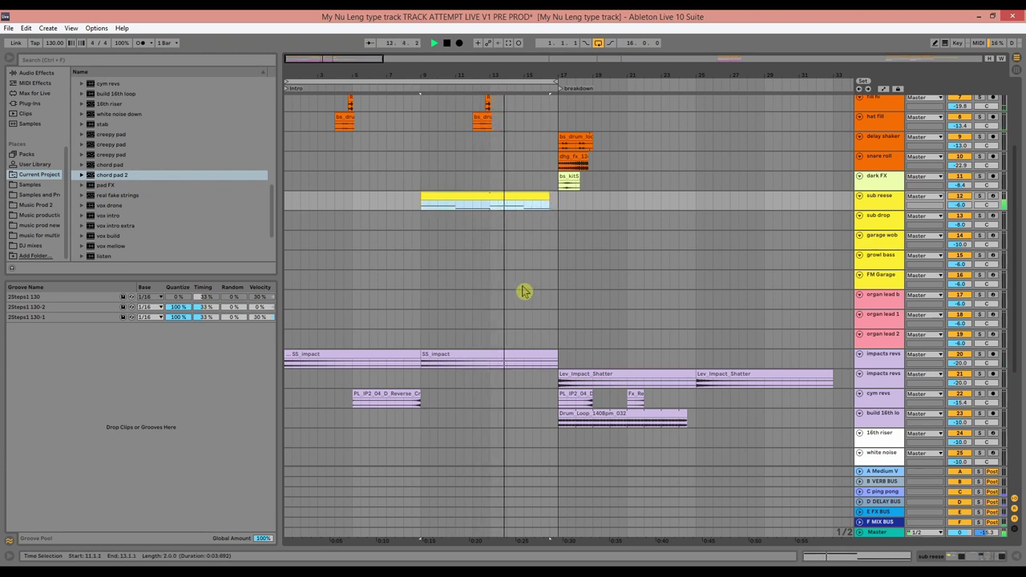
pyautogui.scroll(3, 522, 291)
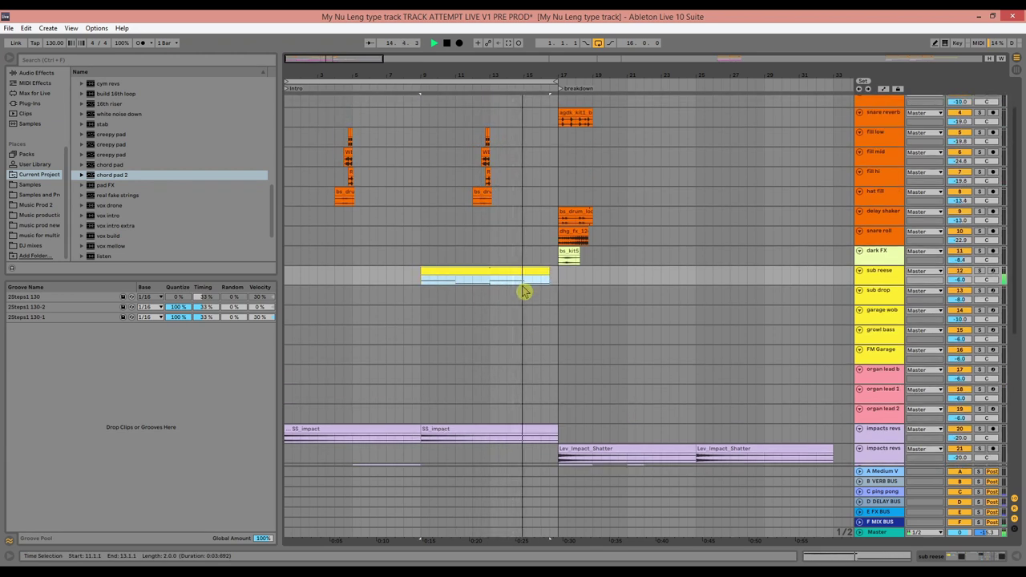
pyautogui.scroll(-2, 523, 291)
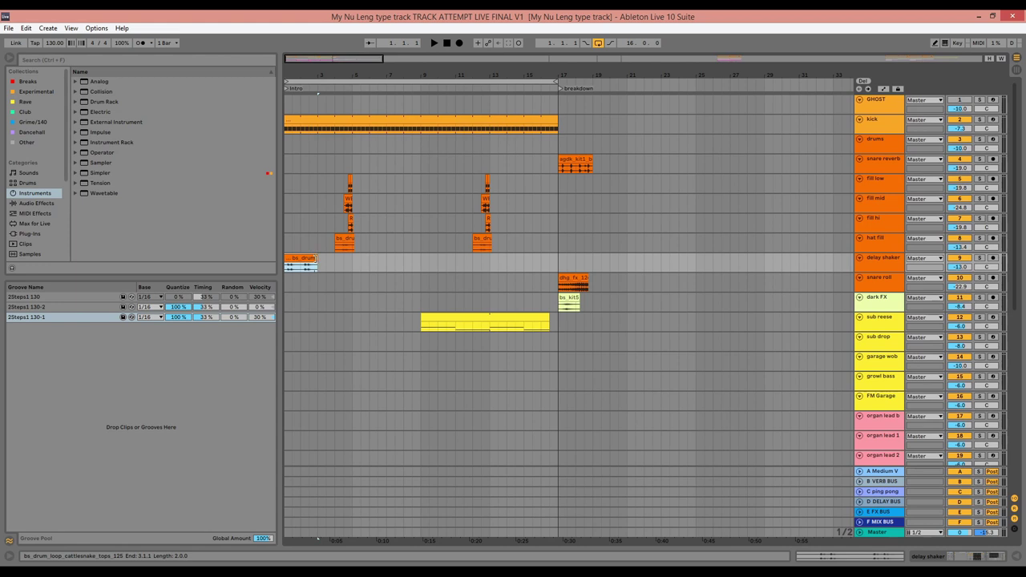
# - Lay the delay shaker loop across the intro, leaving half-bar gaps before bars 9 and 17, and display the track's effect devices
pyautogui.moveTo(316, 259); pyautogui.dragTo(522, 273)
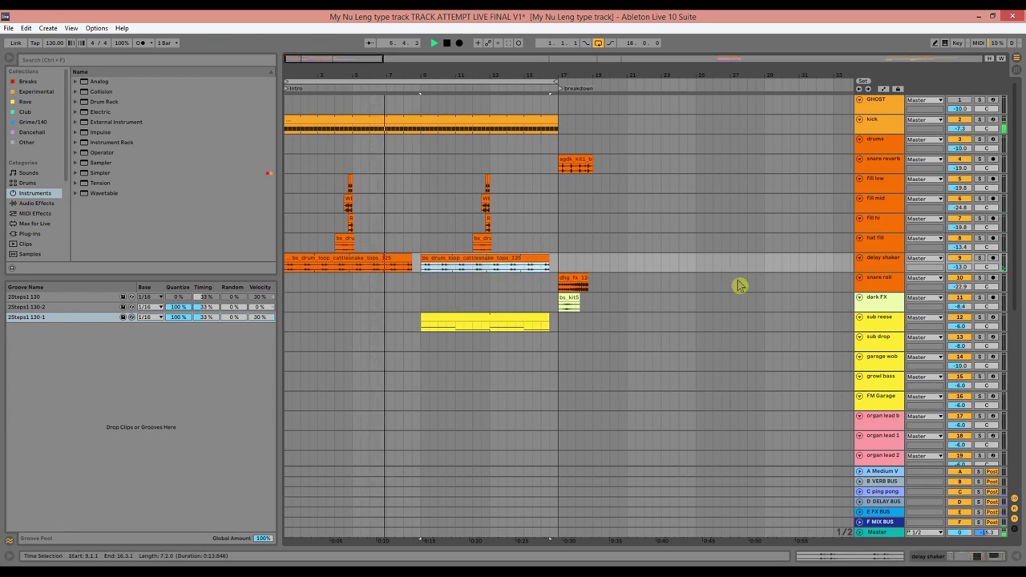
pyautogui.doubleClick(891, 266)
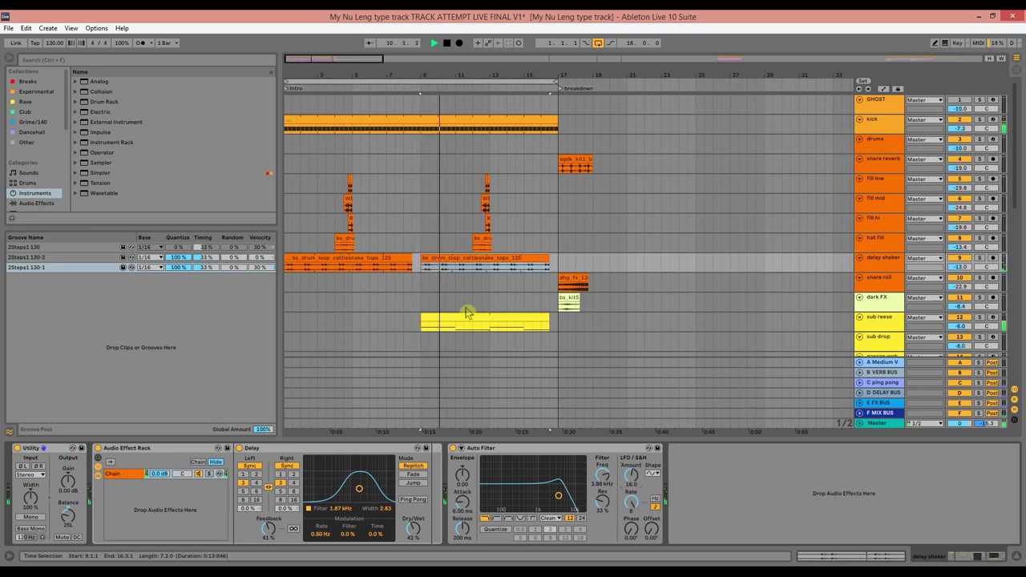
pyautogui.moveTo(411, 259); pyautogui.dragTo(416, 261)
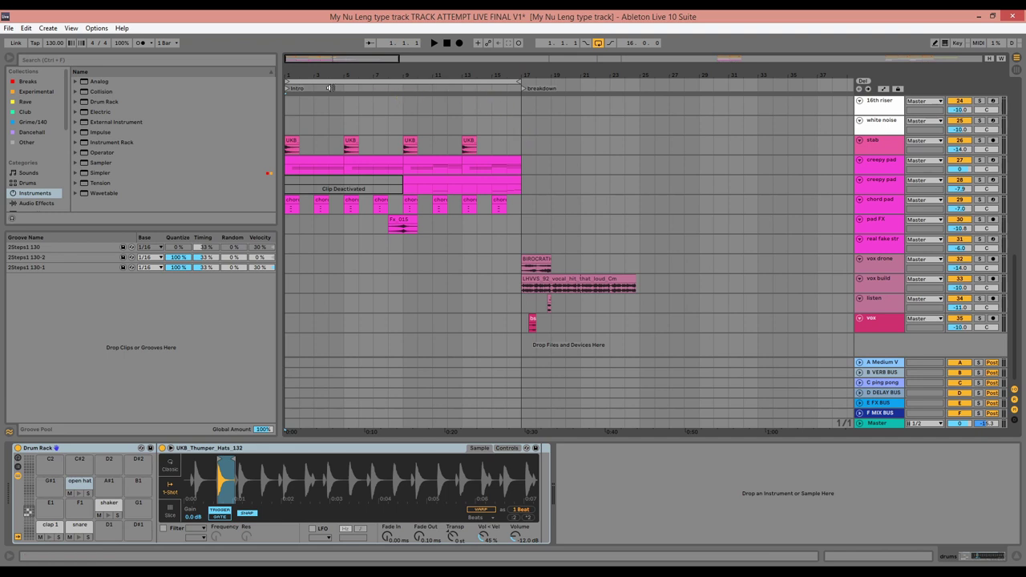
# - Solo the vox build track and play its vocal clip from bar 17
pyautogui.click(569, 279)
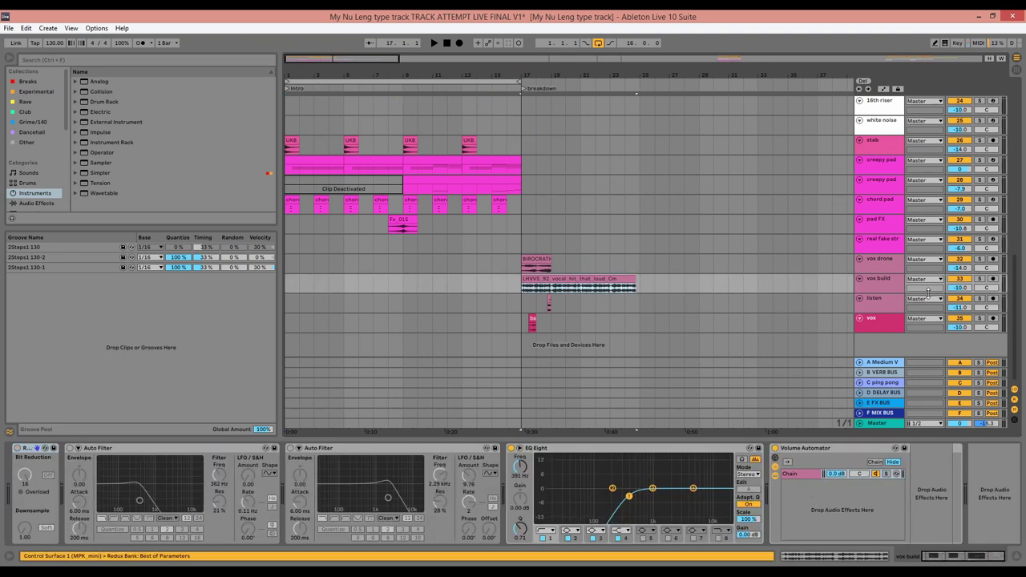
pyautogui.click(980, 279)
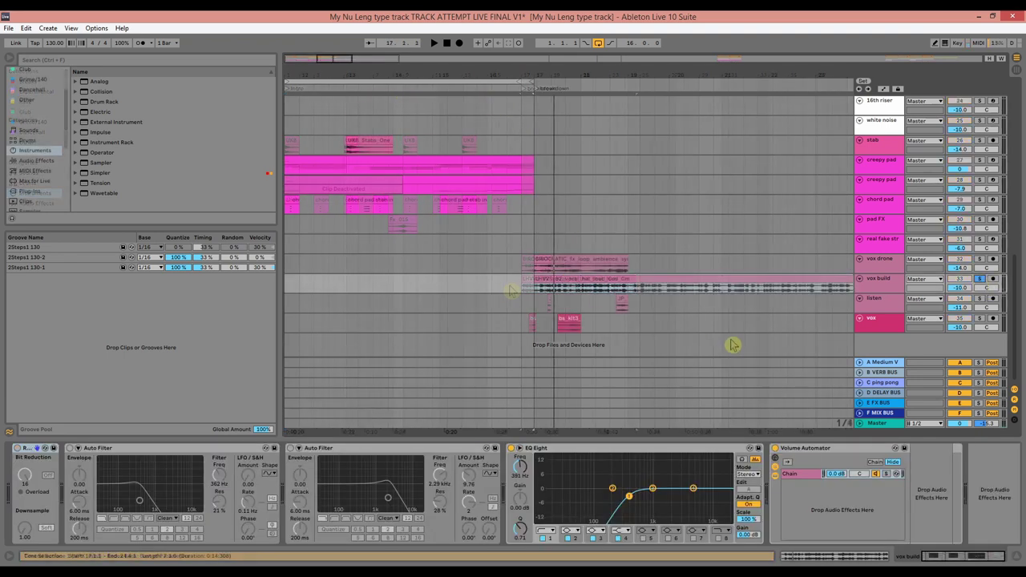
pyautogui.press('space')
pyautogui.scroll(5, 594, 217)
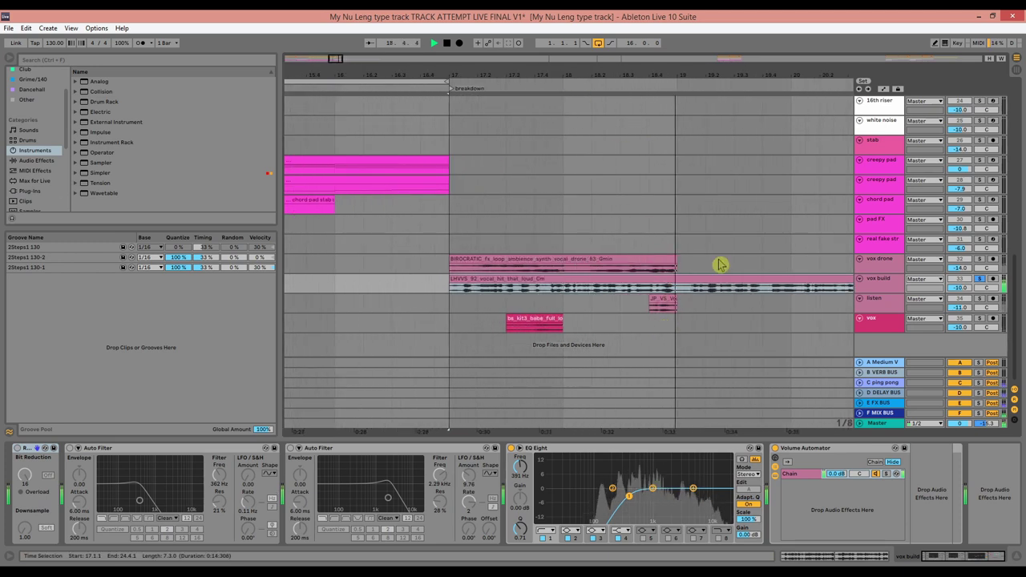
pyautogui.moveTo(729, 76); pyautogui.dragTo(629, 75)
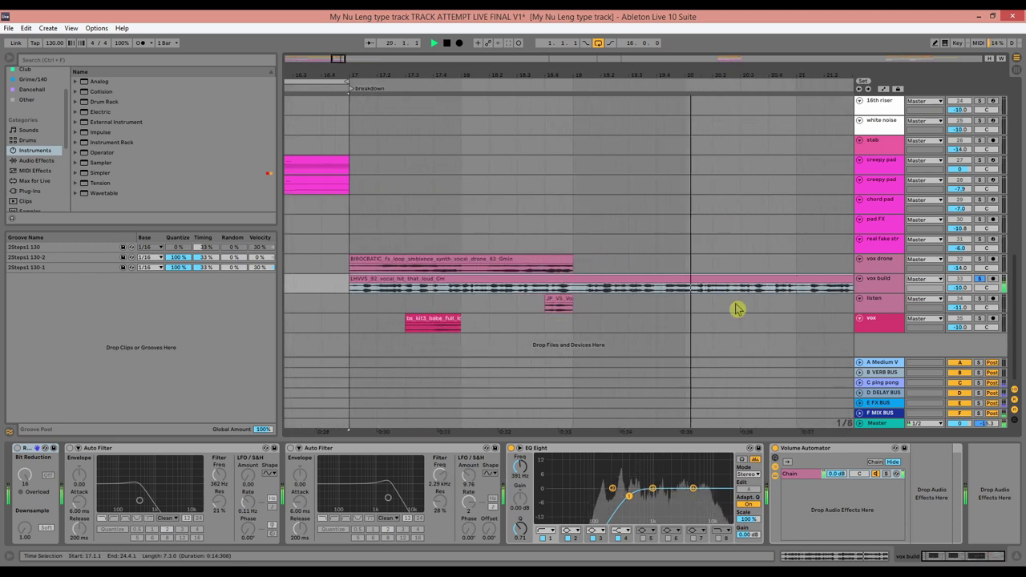
# - Select the vocal phrase from 20.2.3 to 20.4.1, copy it to bar 1 of vox build and play it
pyautogui.click(713, 288)
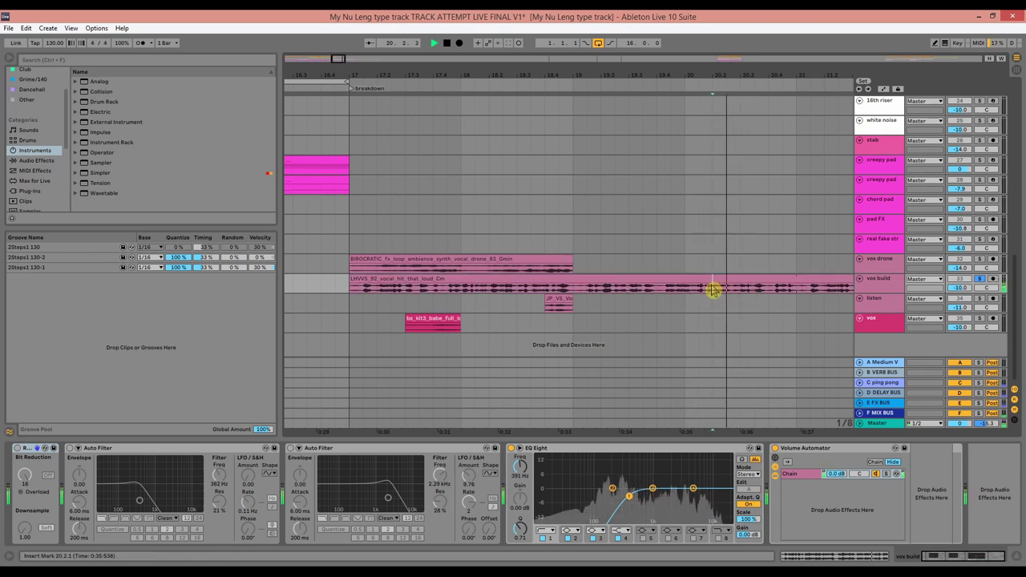
pyautogui.moveTo(728, 291); pyautogui.dragTo(784, 289)
pyautogui.press('space')
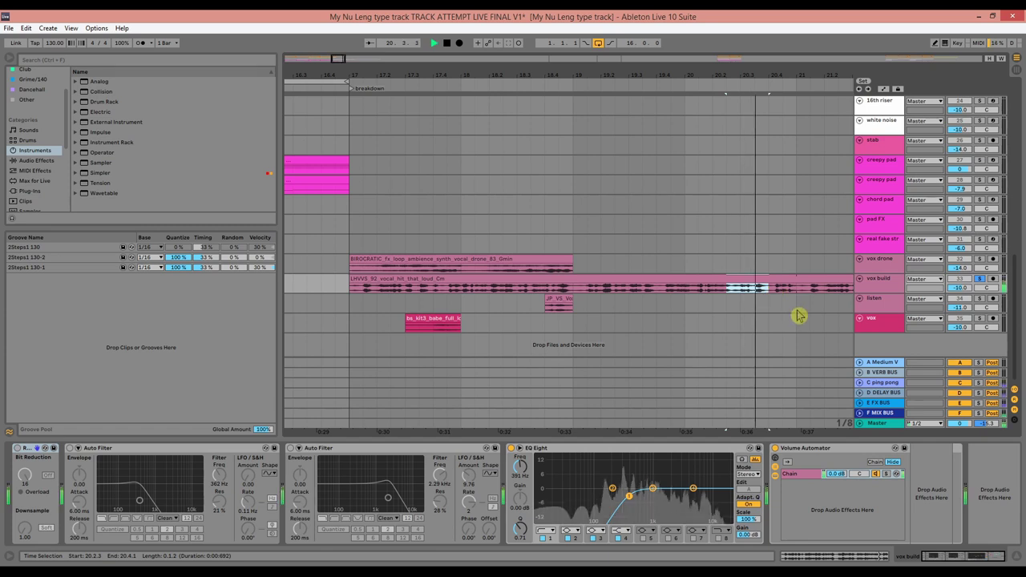
pyautogui.moveTo(739, 73); pyautogui.dragTo(736, 16)
pyautogui.click(289, 294)
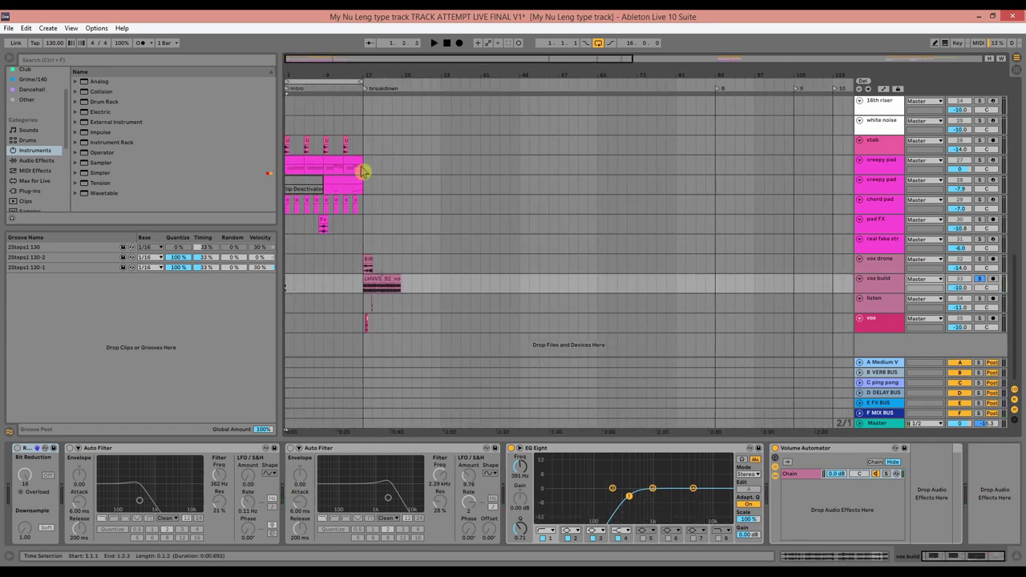
pyautogui.press('space')
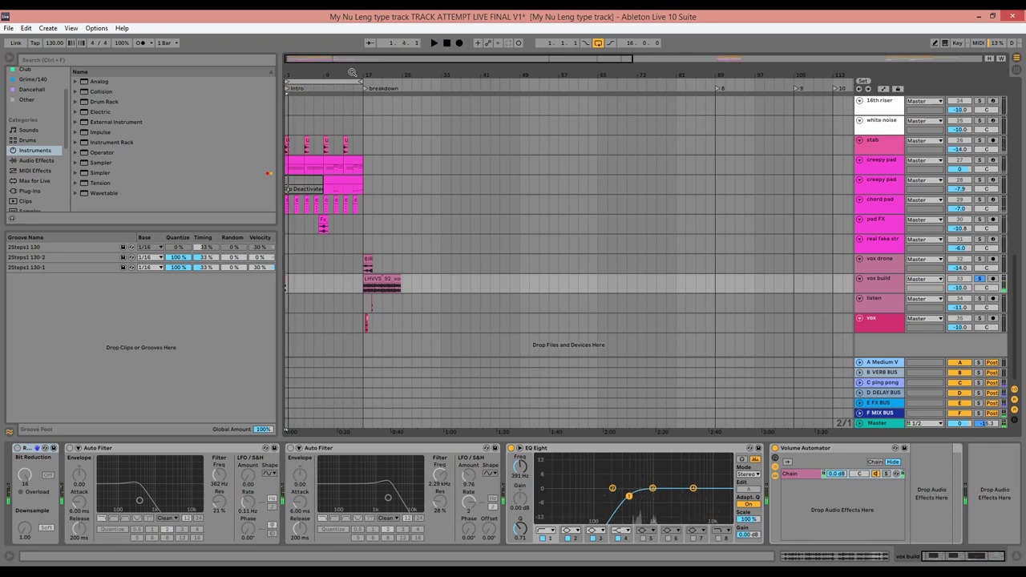
# - Audition the start of the vocal clip at bar 17 and locate where its opening phrase begins
pyautogui.moveTo(358, 74); pyautogui.dragTo(377, 110)
pyautogui.click(413, 279)
pyautogui.press('space')
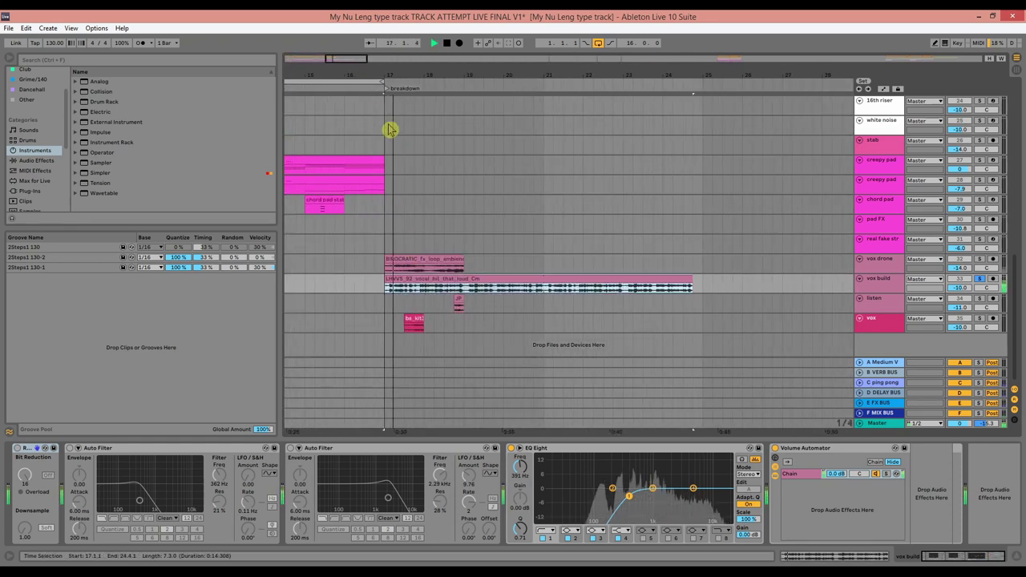
pyautogui.press('space')
pyautogui.moveTo(405, 73); pyautogui.dragTo(439, 198)
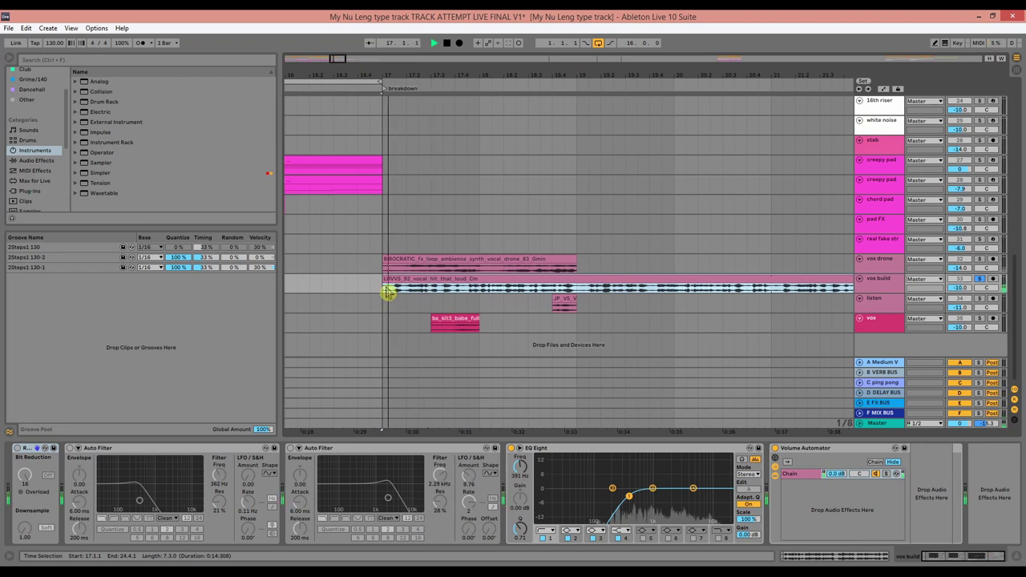
pyautogui.moveTo(388, 294); pyautogui.dragTo(411, 294)
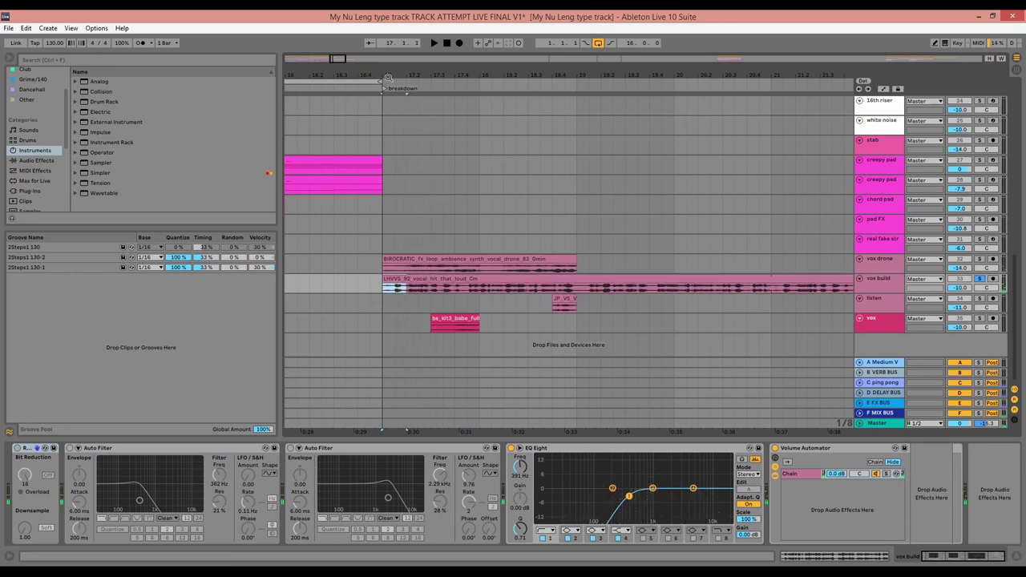
pyautogui.moveTo(388, 77); pyautogui.dragTo(389, 85)
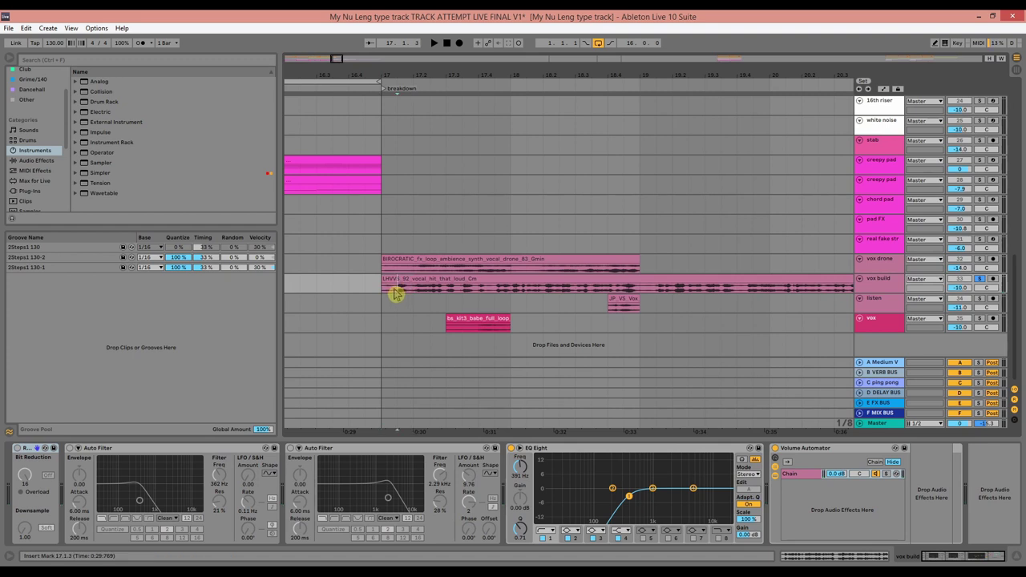
pyautogui.press('space')
# - Copy the vocal phrase from 17.1.3 to 17.3.1 to bar 1 of the vox build track and play it
pyautogui.moveTo(450, 76); pyautogui.dragTo(609, 71)
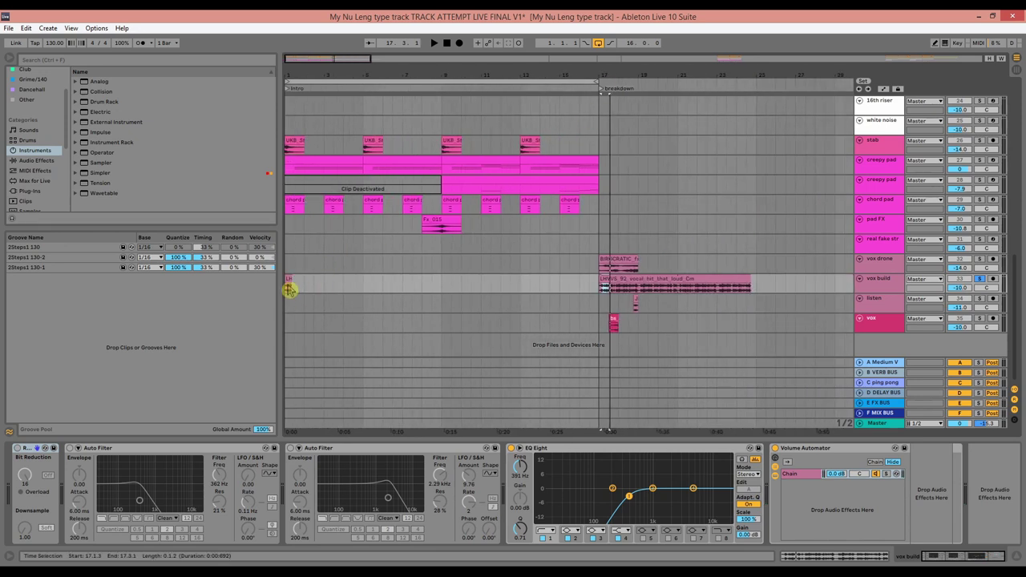
pyautogui.moveTo(286, 282); pyautogui.dragTo(287, 281)
pyautogui.press('space')
pyautogui.moveTo(294, 75); pyautogui.dragTo(295, 120)
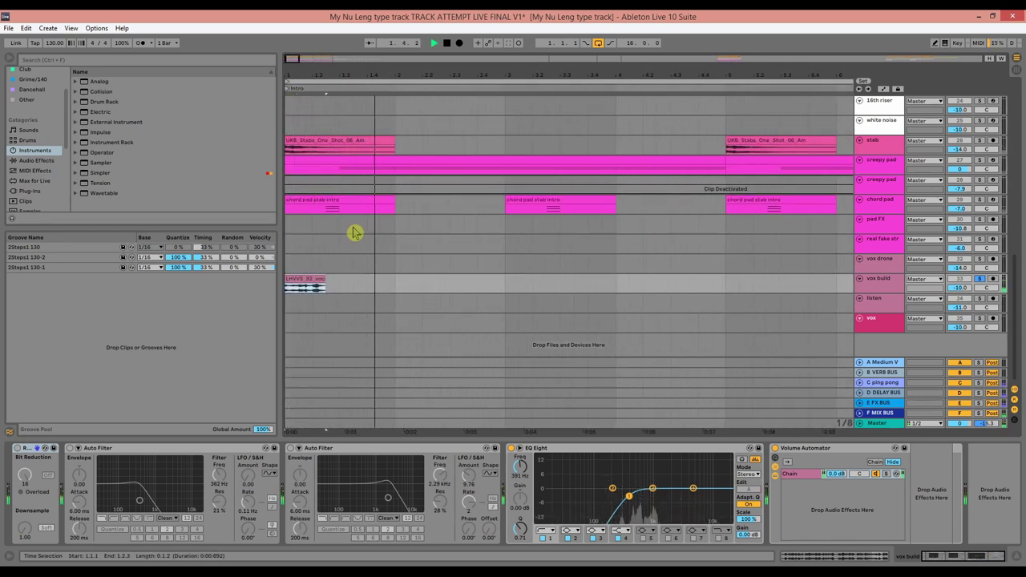
# - Paste the vocal phrase on beat 4 of bar 1, cut off at bar 2, and repeat the one-bar pattern in bars 2 and 3
pyautogui.click(366, 289)
pyautogui.hotkey('ctrl', 'v')
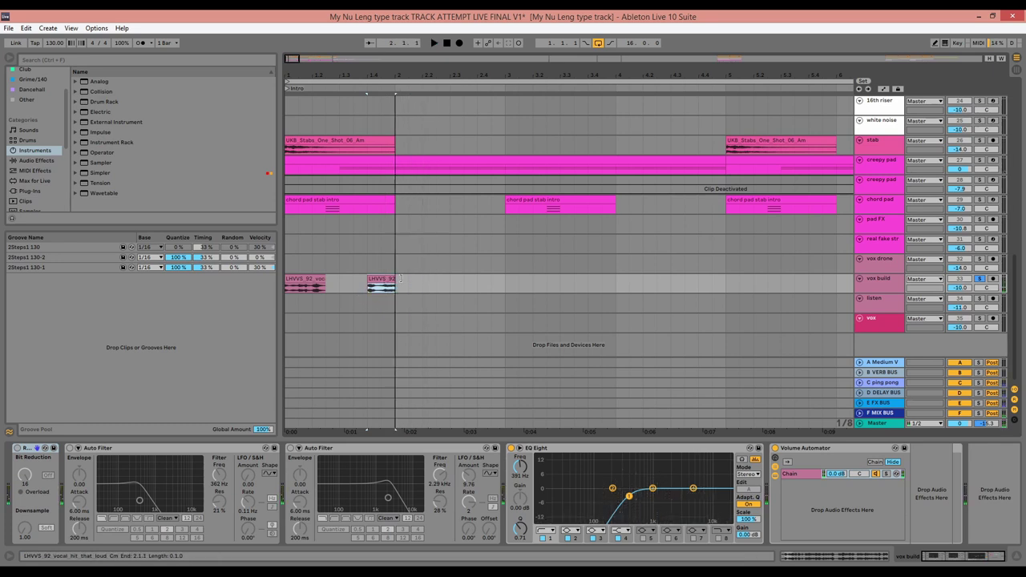
pyautogui.click(322, 288)
pyautogui.keyDown('shift'); pyautogui.click(388, 279); pyautogui.keyUp('shift')
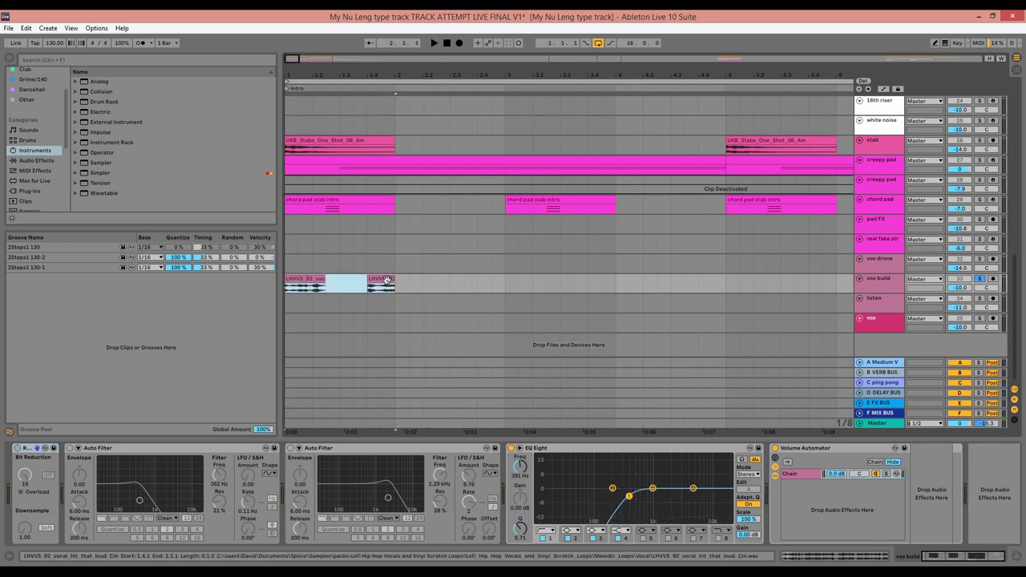
pyautogui.hotkey('ctrl', 'd')
pyautogui.hotkey('ctrl', 'd')
# - Unsolo the vox build track and play the chopped vocals from bar 1 with the other intro parts
pyautogui.click(303, 281)
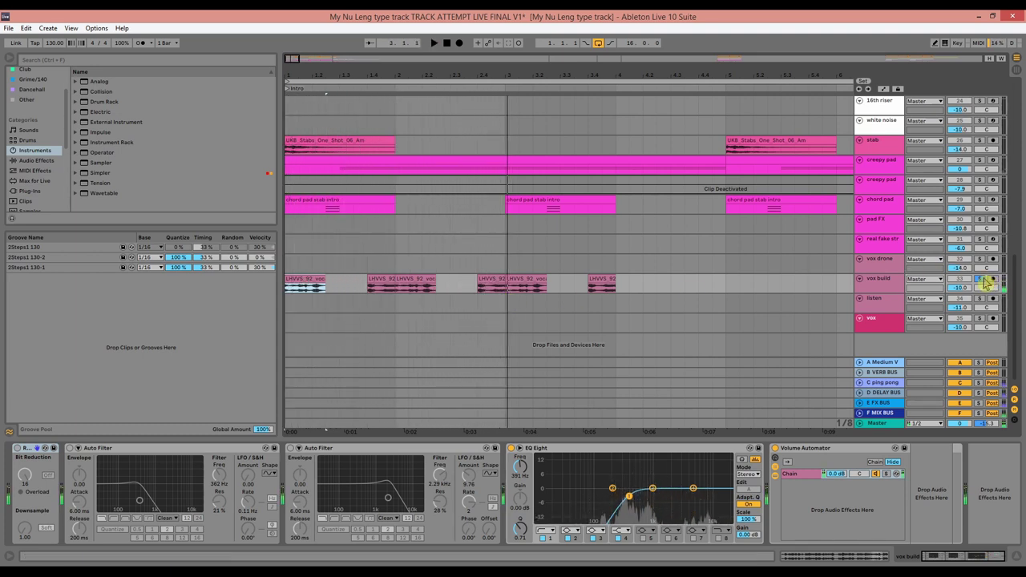
pyautogui.press('space')
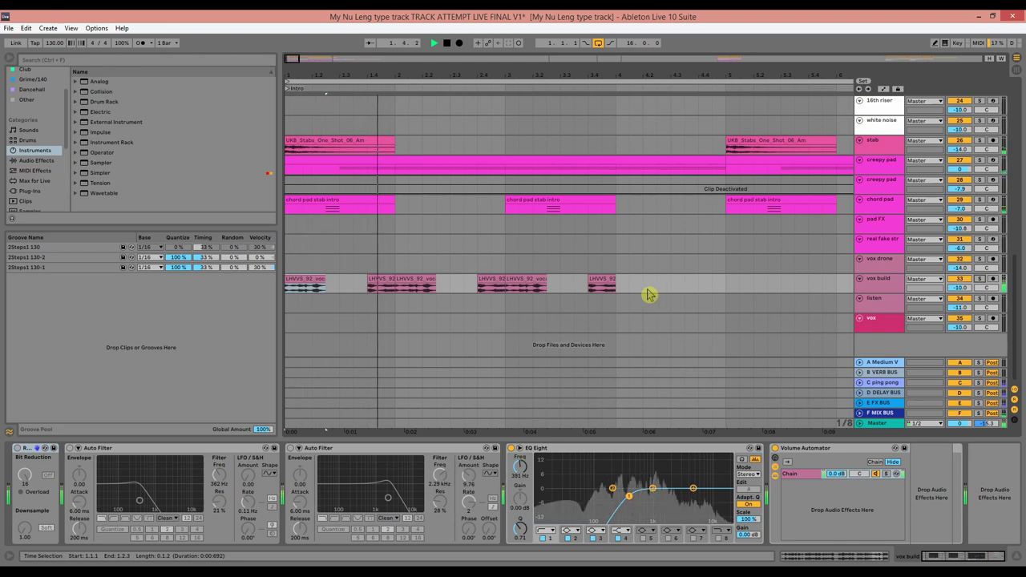
pyautogui.moveTo(636, 75); pyautogui.dragTo(637, 43)
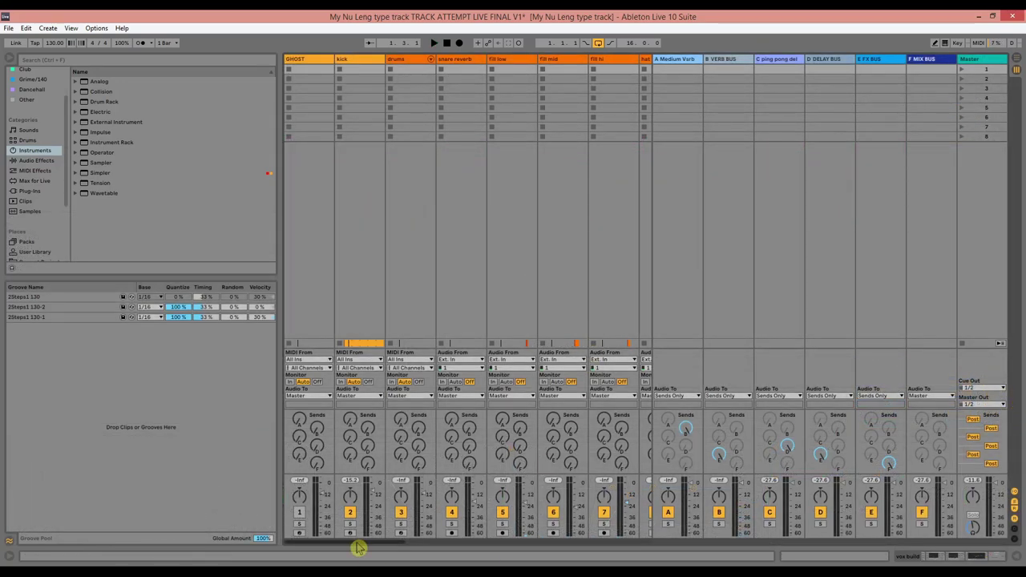
# - Show the session mixer and route the vox build track's audio output to Sends Only
pyautogui.moveTo(359, 548); pyautogui.dragTo(575, 527)
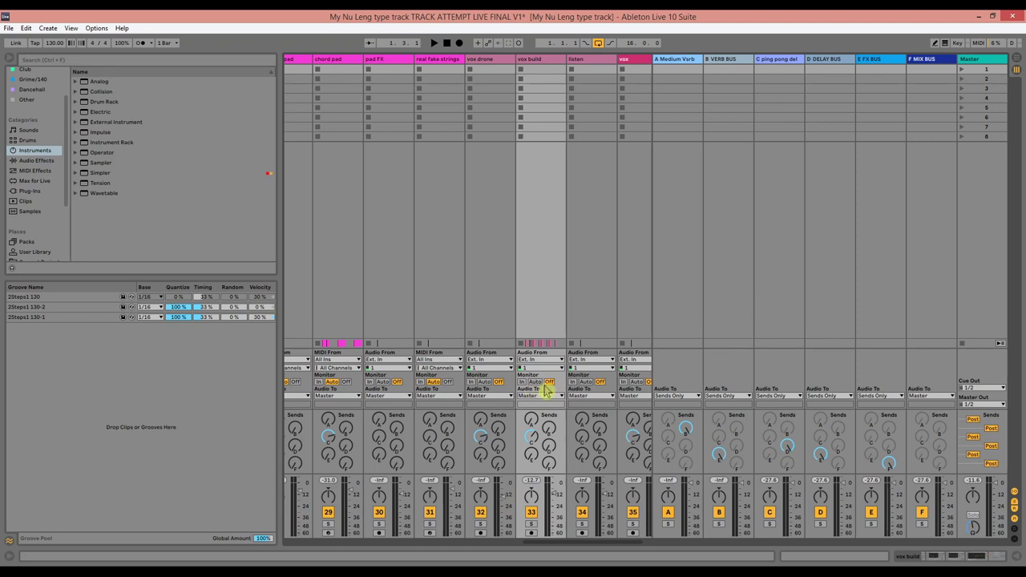
pyautogui.click(549, 396)
pyautogui.click(605, 393)
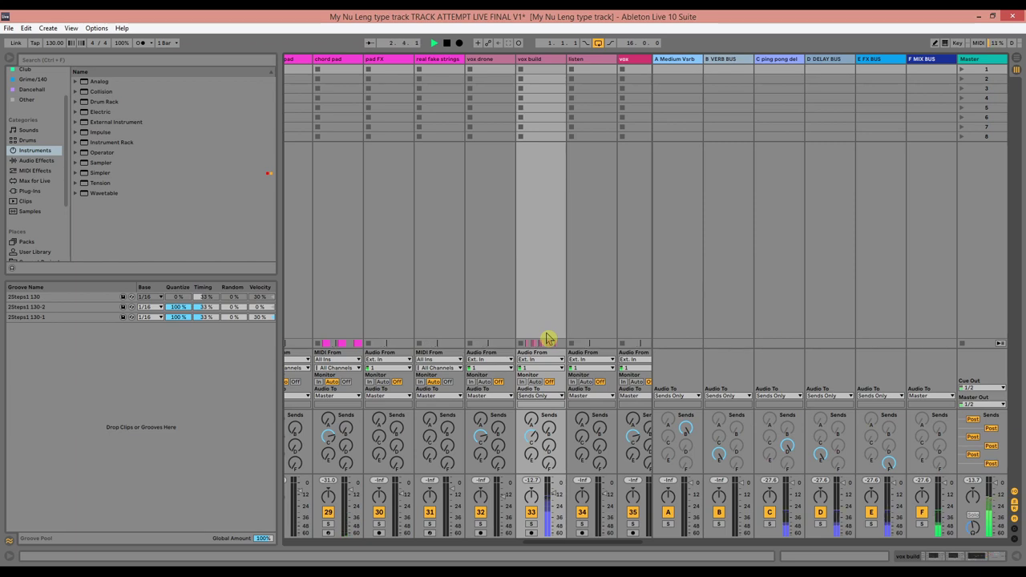
# - Return to the arrangement and duplicate the four-bar chopped vocal pattern on the vox build track into bars 5 to 8
pyautogui.doubleClick(548, 338)
pyautogui.press('Tab')
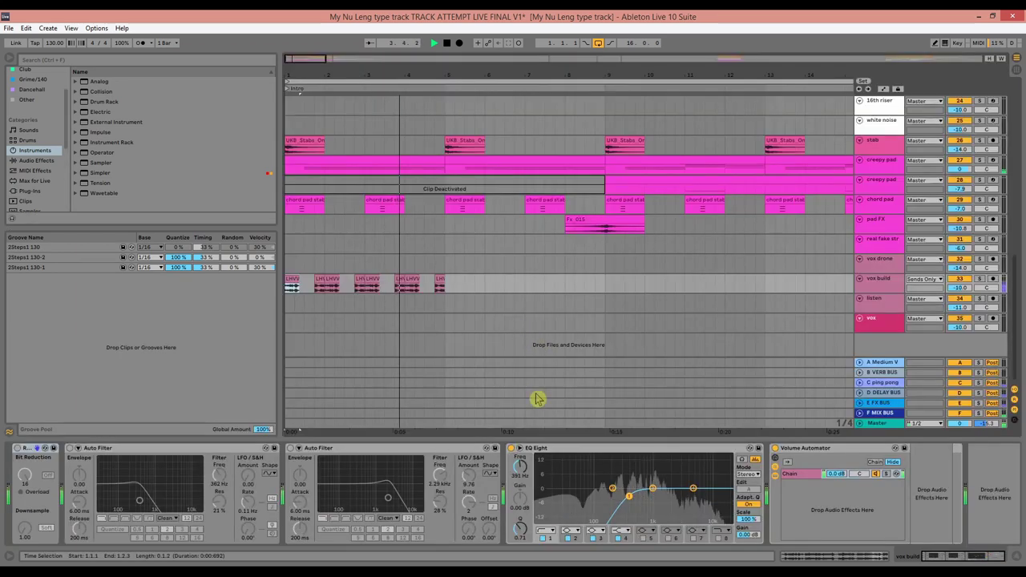
pyautogui.keyDown('shift'); pyautogui.click(440, 278); pyautogui.keyUp('shift')
pyautogui.hotkey('ctrl', 'd')
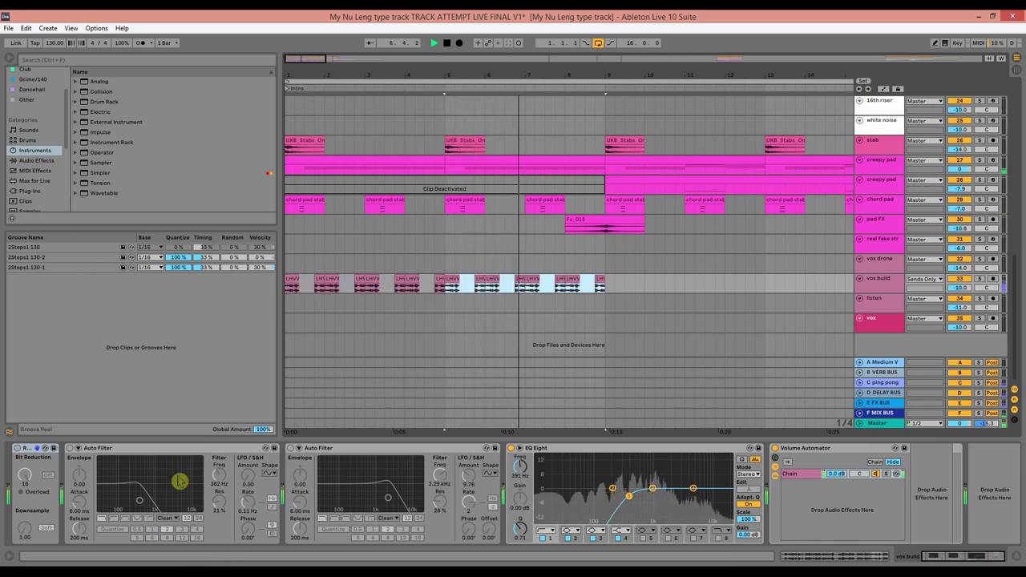
# - Enable the first Auto Filter on the vox build track and duplicate the chopped vocals into bars 9 to 12
pyautogui.click(69, 449)
pyautogui.moveTo(651, 76); pyautogui.dragTo(471, 63)
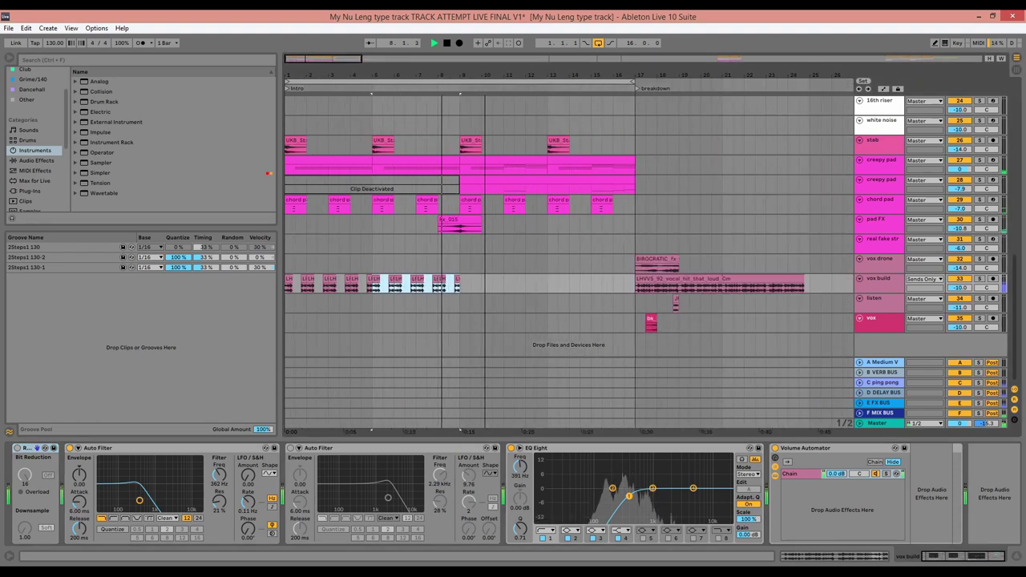
pyautogui.hotkey('ctrl', 'd')
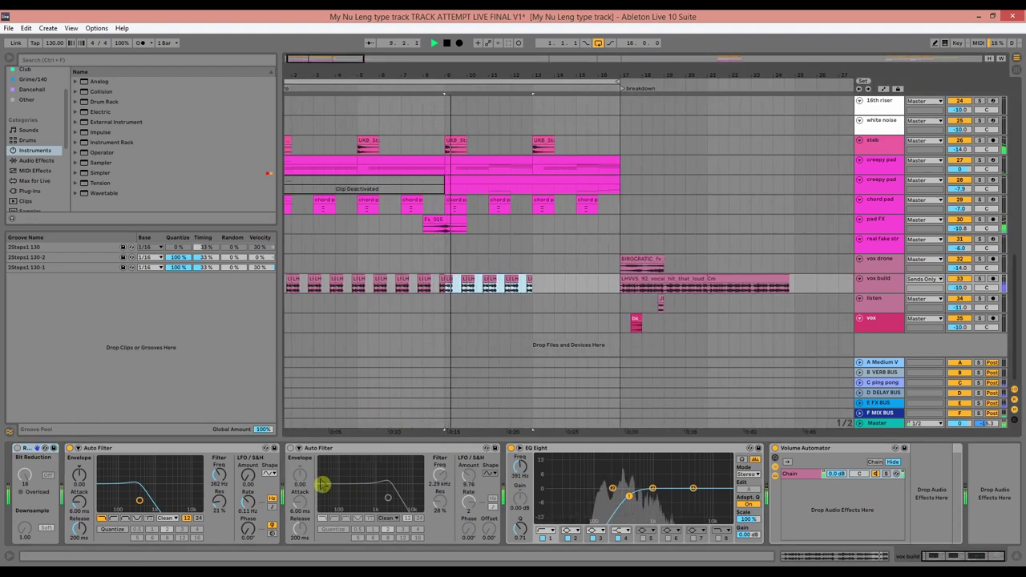
# - Enable the second Auto Filter at about 2.83 kHz and Redux with soft downsampling at about 9.6 on the vox build track
pyautogui.click(291, 448)
pyautogui.moveTo(440, 473); pyautogui.dragTo(440, 468)
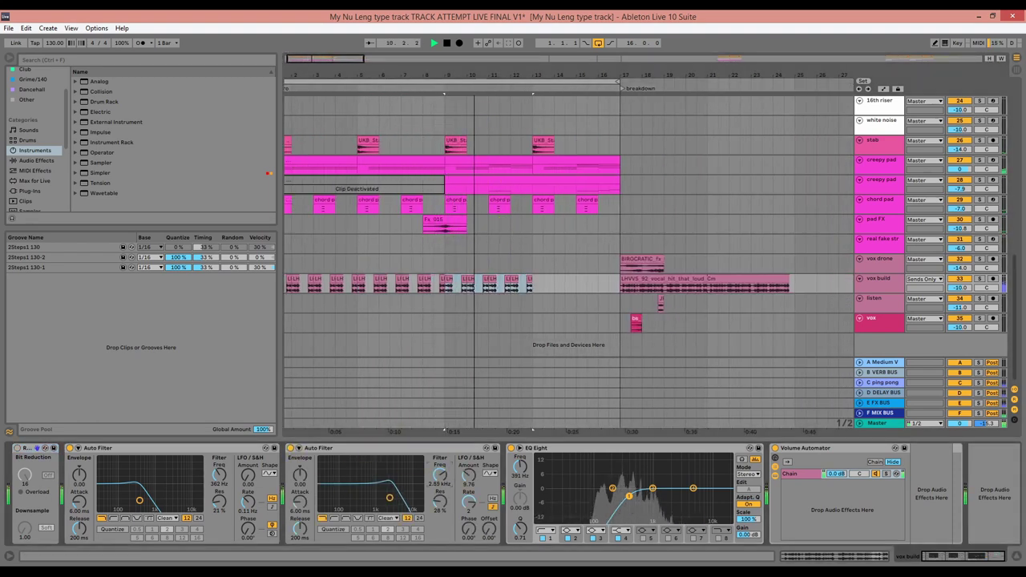
pyautogui.click(18, 448)
pyautogui.moveTo(24, 529); pyautogui.dragTo(24, 510)
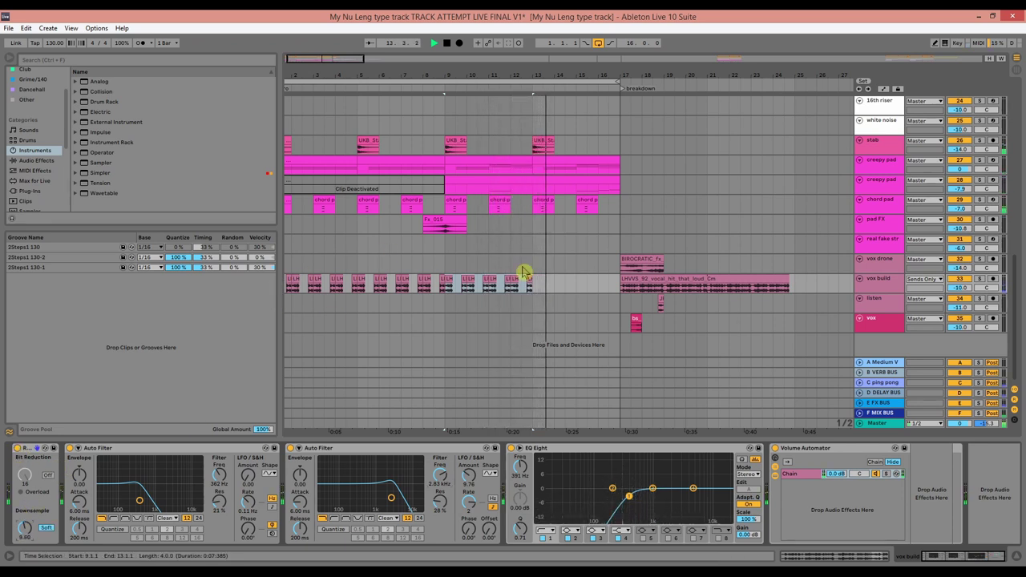
# - Stop playback and duplicate the chopped vocals from bars 9 to 12 into bars 13 to 16
pyautogui.press('space')
pyautogui.click(448, 279)
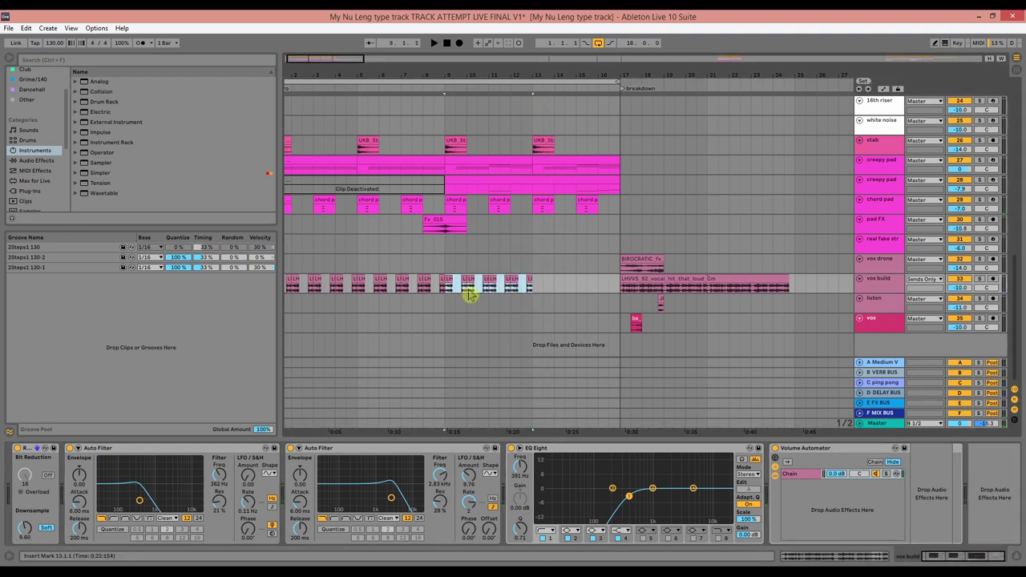
pyautogui.hotkey('ctrl', 'd')
# - Duplicate the vox build track, keeping only the intro chops on the original and only the long breakdown vocal from bar 17 on the copy
pyautogui.click(892, 281)
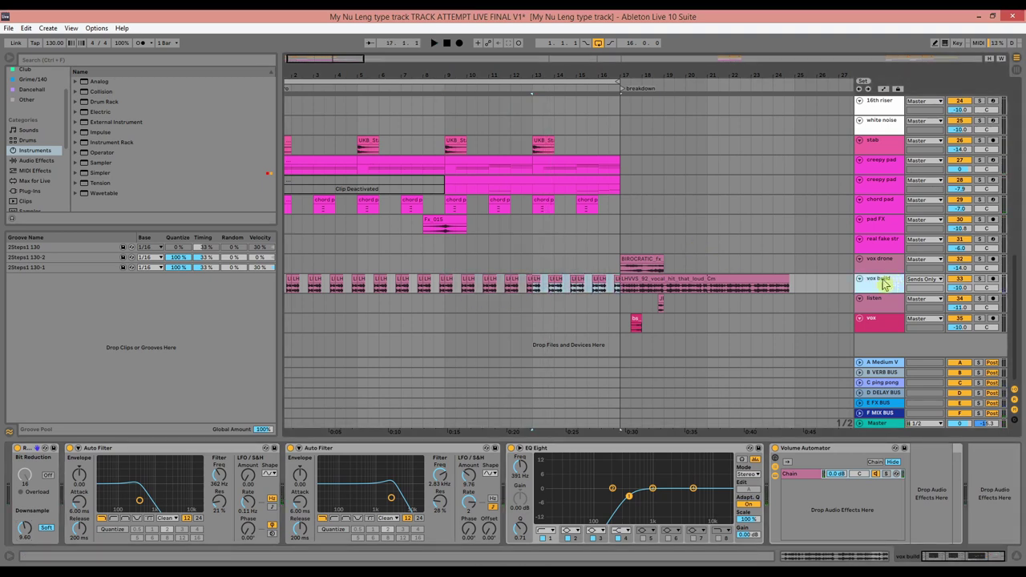
pyautogui.hotkey('ctrl', 'd')
pyautogui.click(615, 302)
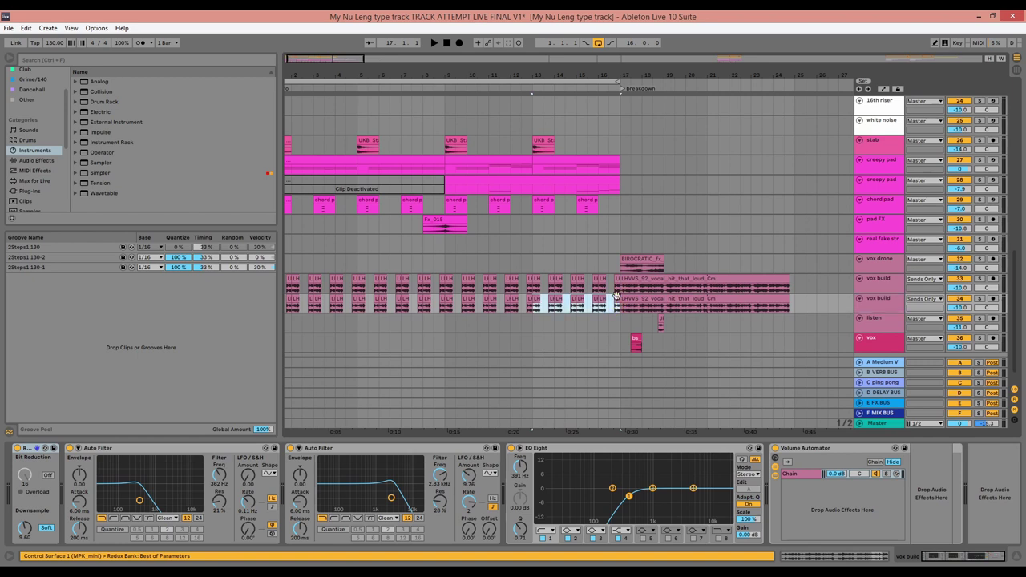
pyautogui.keyDown('shift'); pyautogui.click(288, 300); pyautogui.keyUp('shift')
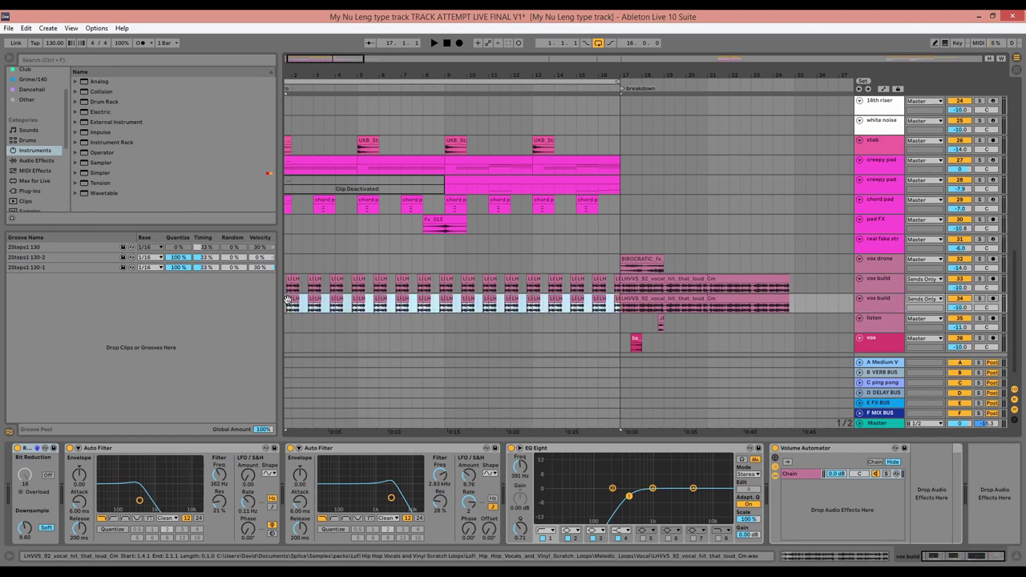
pyautogui.click(642, 279)
pyautogui.press('Delete')
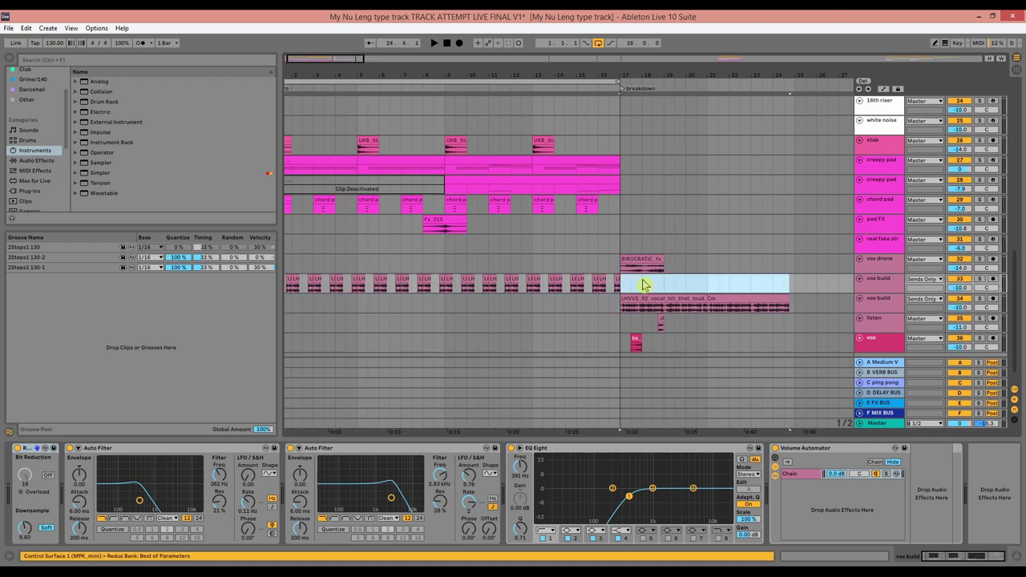
pyautogui.click(877, 309)
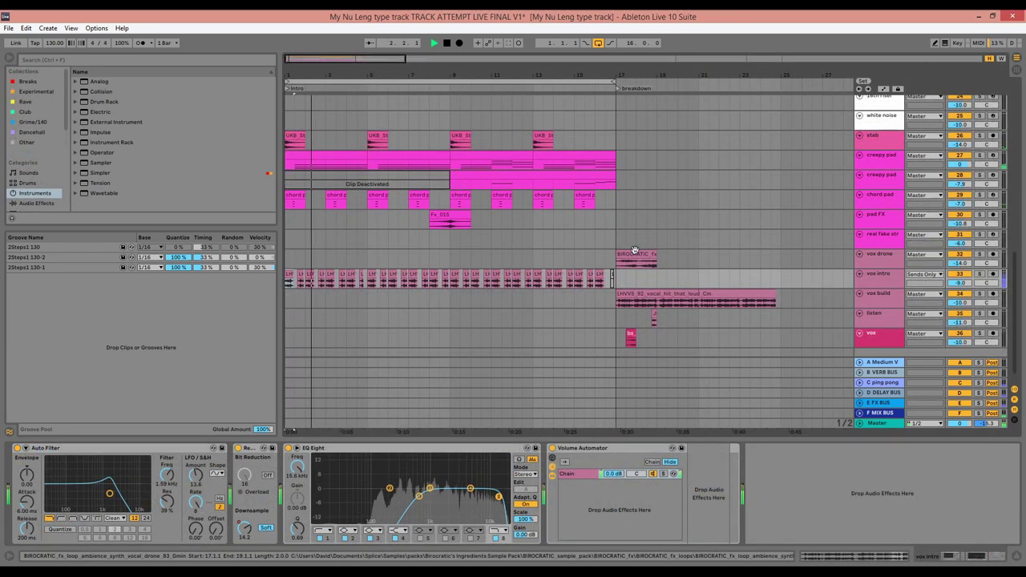
# - Replay the first bars of the vox intro track to hear how Redux downsampling affects the chopped vocals
pyautogui.press('space')
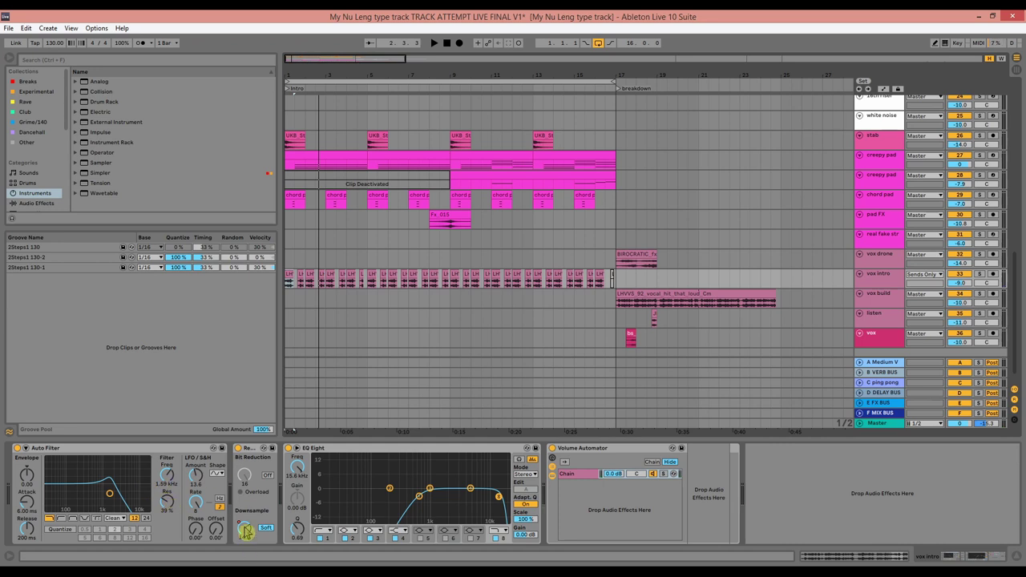
pyautogui.click(305, 374)
pyautogui.press('space')
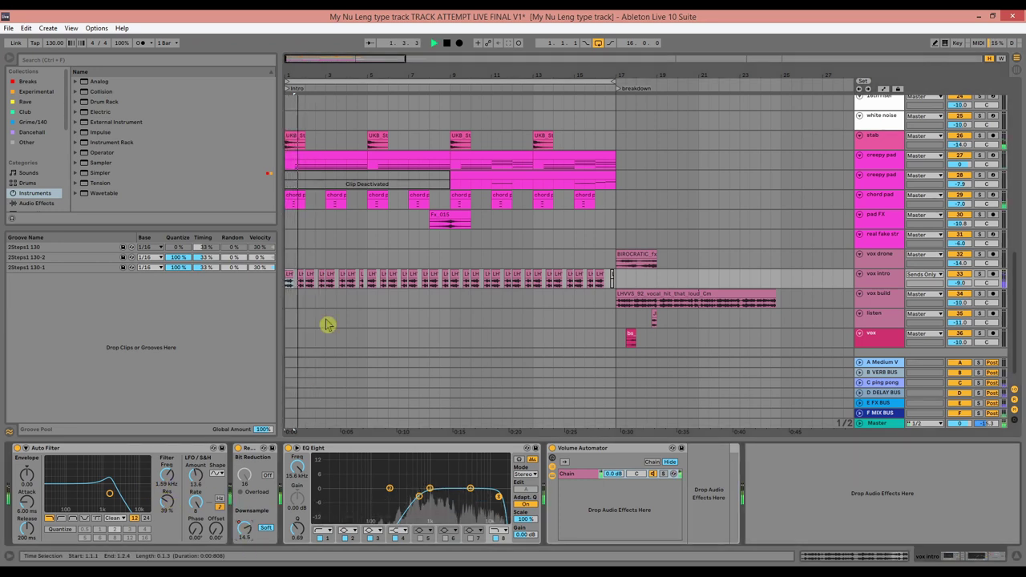
pyautogui.press('space')
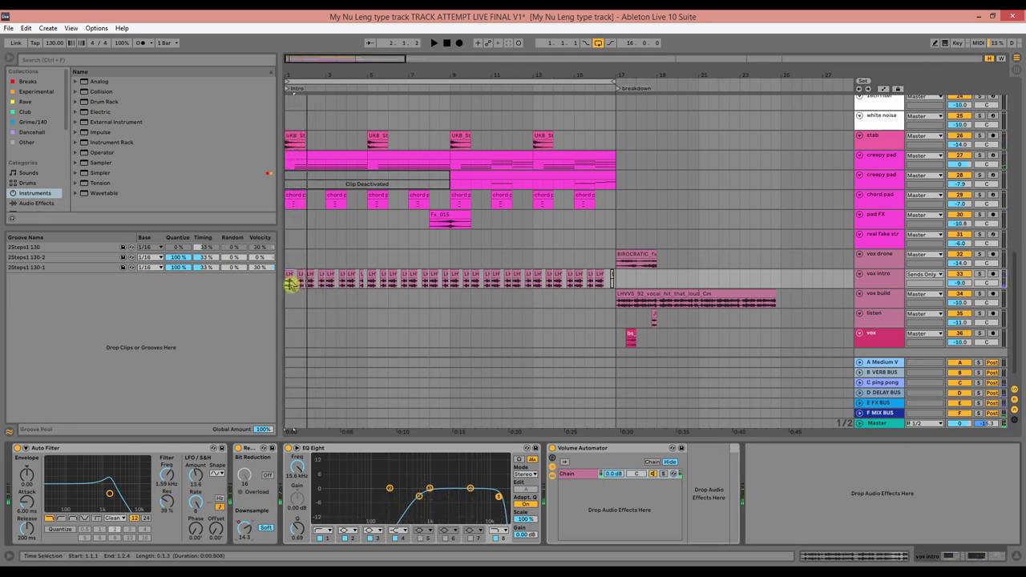
pyautogui.click(378, 277)
pyautogui.click(310, 273)
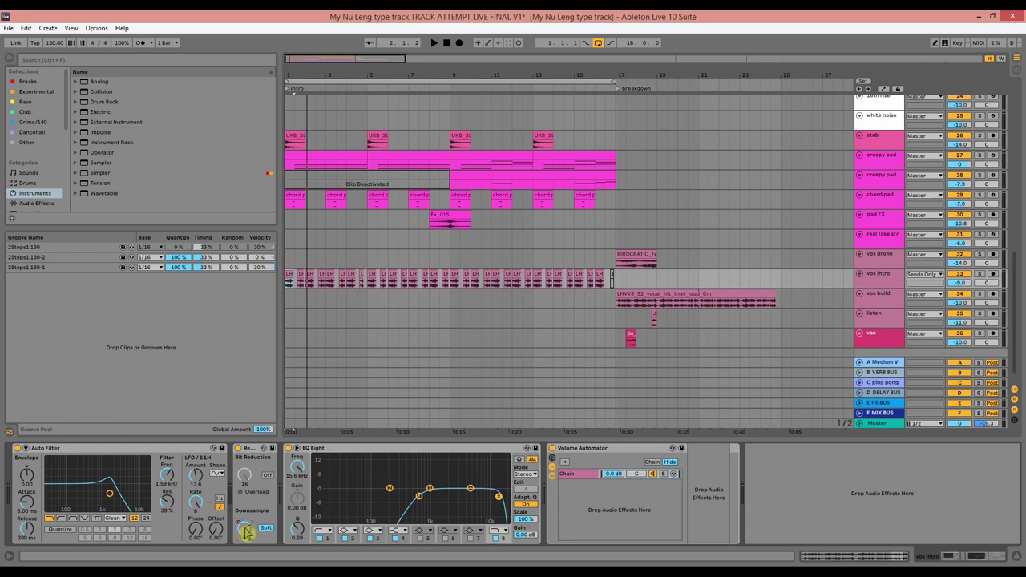
# - Play the intro from bar 1 and review its vocal, pad, bass and drum tracks up to bar 9
pyautogui.press('space')
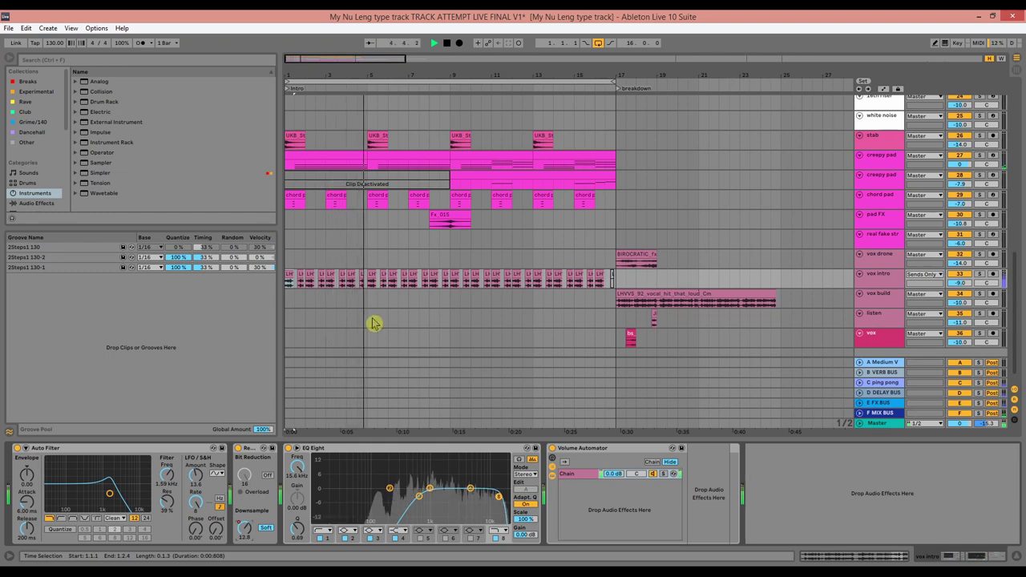
pyautogui.scroll(5, 424, 339)
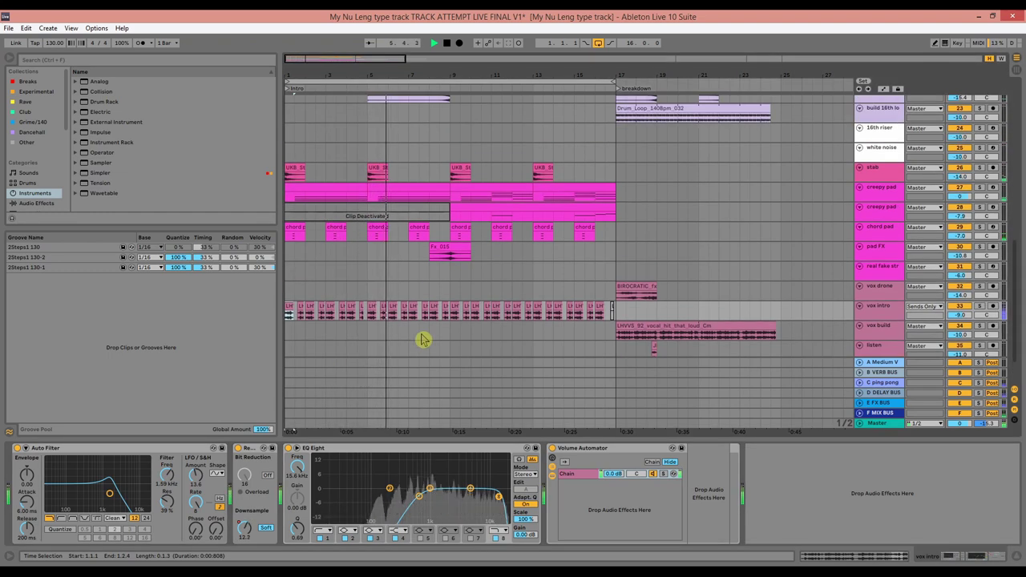
pyautogui.scroll(10, 436, 280)
pyautogui.scroll(7, 439, 286)
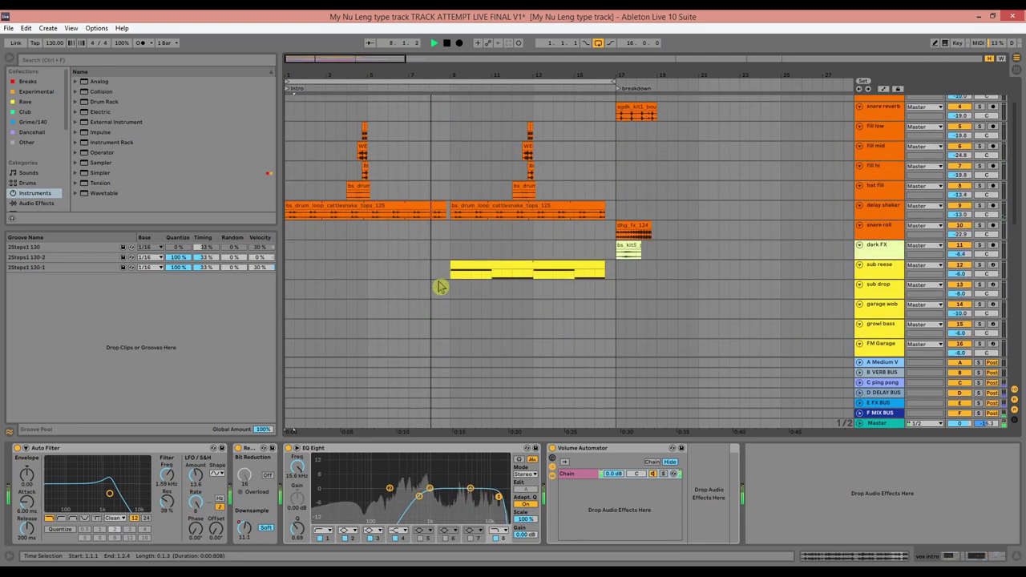
pyautogui.press('space')
# - Play the long vox build vocal from the start of the breakdown at bar 17 and watch its filter and downsampling automation
pyautogui.scroll(-20, 611, 302)
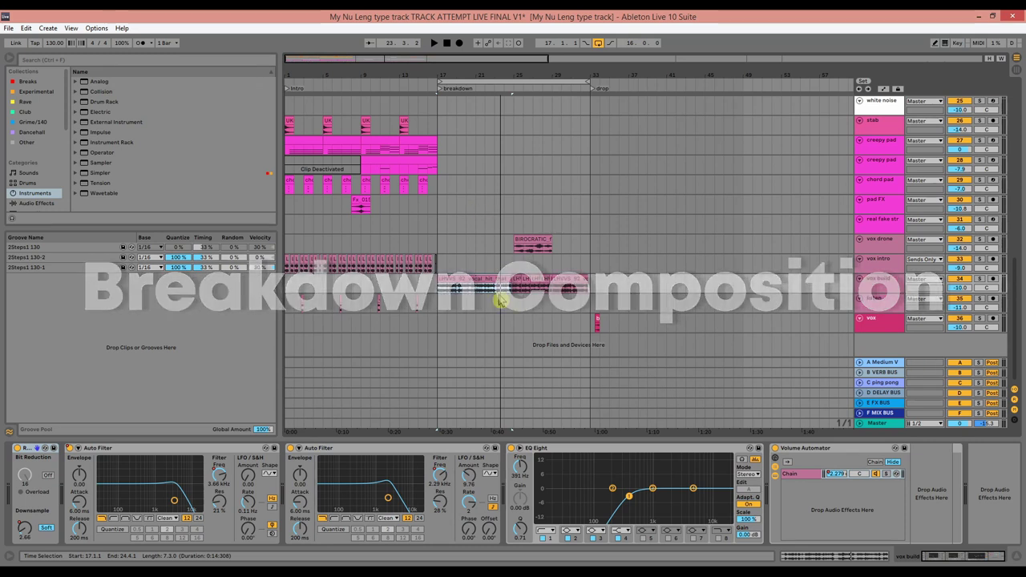
pyautogui.press('space')
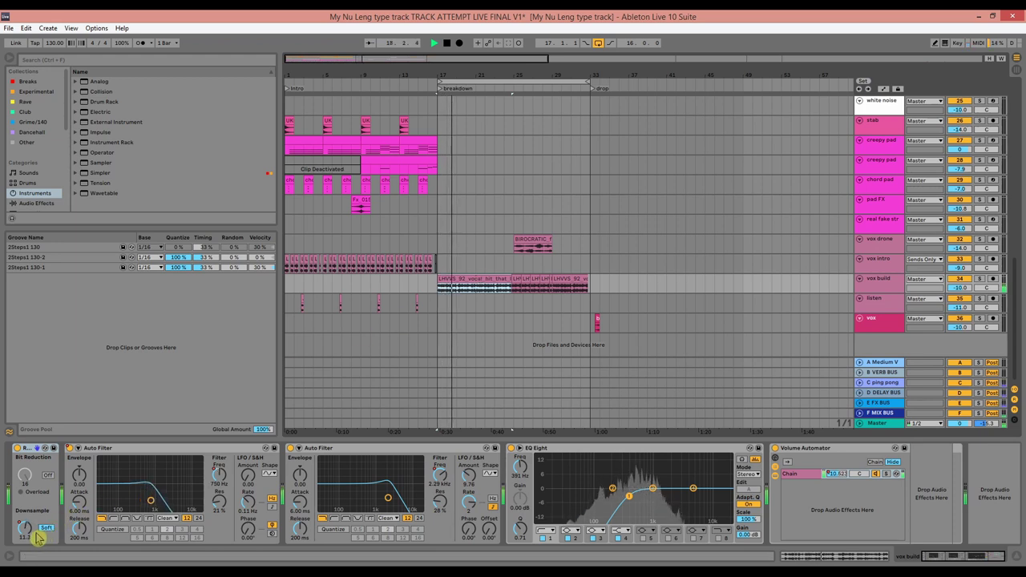
pyautogui.press('space')
pyautogui.press('space')
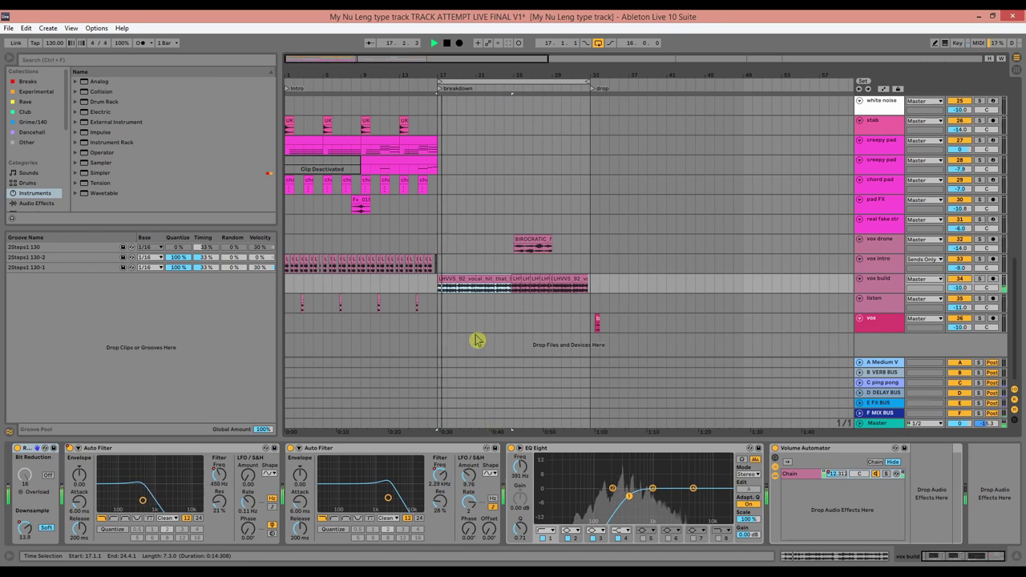
pyautogui.press('space')
# - Play the breakdown from bar 25 with the vox build track's effects on display
pyautogui.click(518, 267)
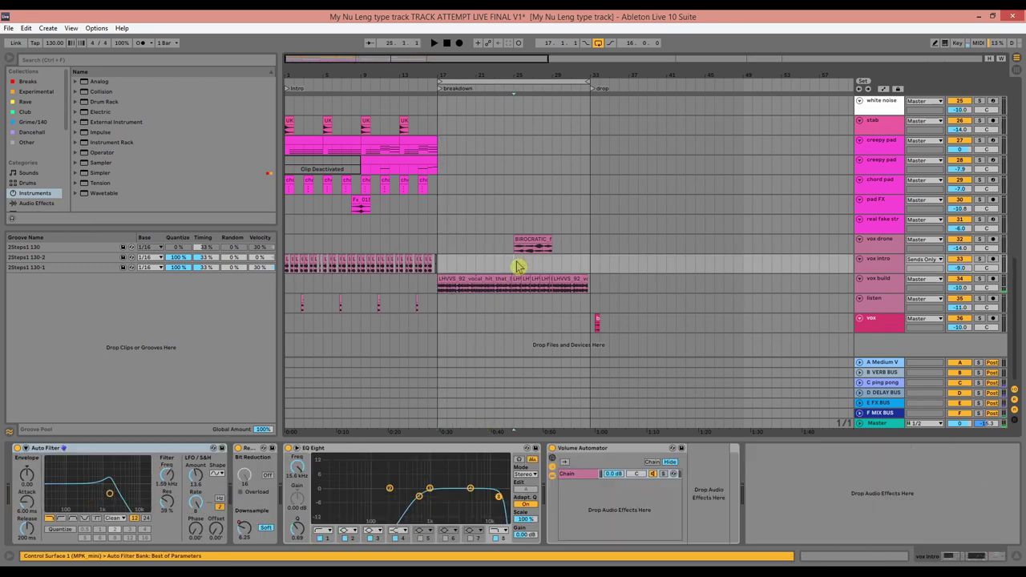
pyautogui.click(886, 285)
pyautogui.press('space')
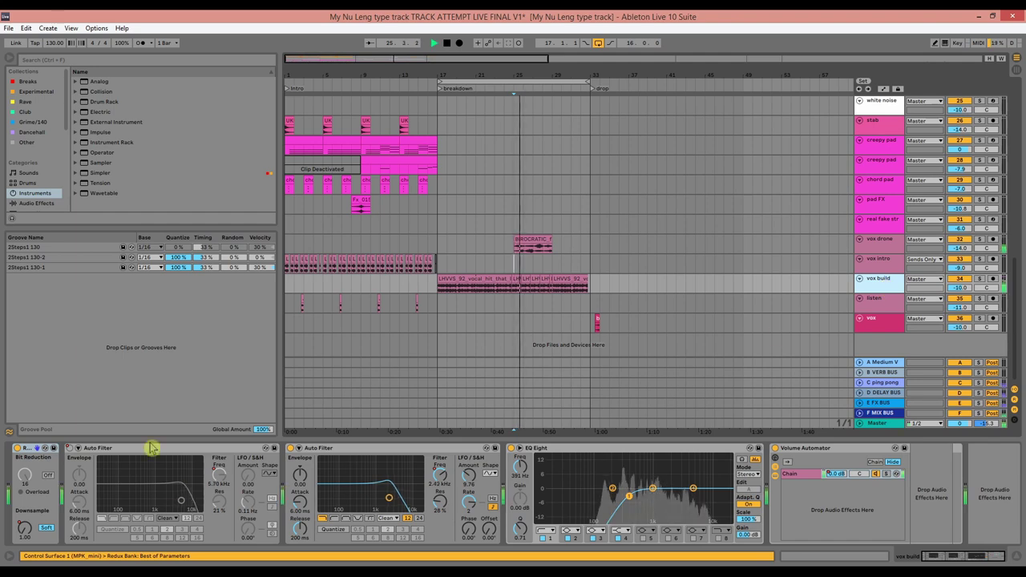
pyautogui.press('space')
# - Play the repeated vox build phrases and the vocal drone from 23.4.1 in close-up
pyautogui.moveTo(519, 75); pyautogui.dragTo(519, 104)
pyautogui.press('+')
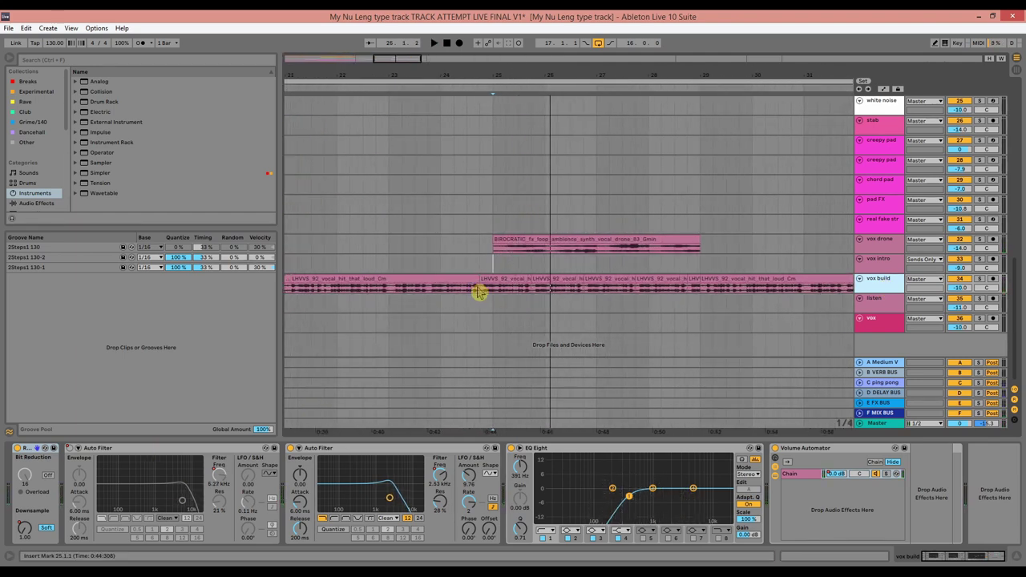
pyautogui.click(429, 261)
pyautogui.press('space')
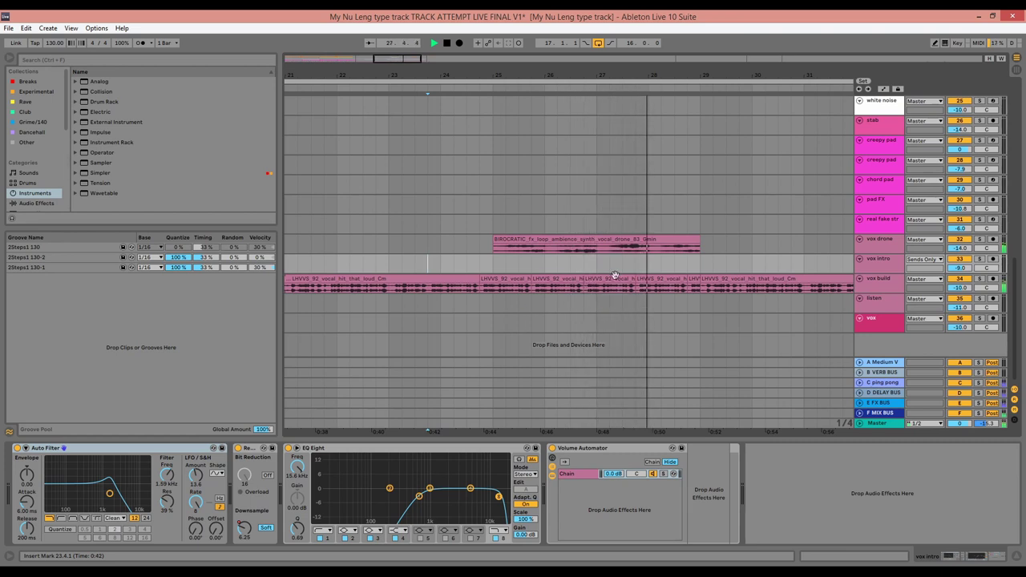
# - Place the JP_VS_Vox_Listen clip on beat 4 of bar 32 in the listen track and play it from bar 31
pyautogui.moveTo(677, 76); pyautogui.dragTo(591, 48)
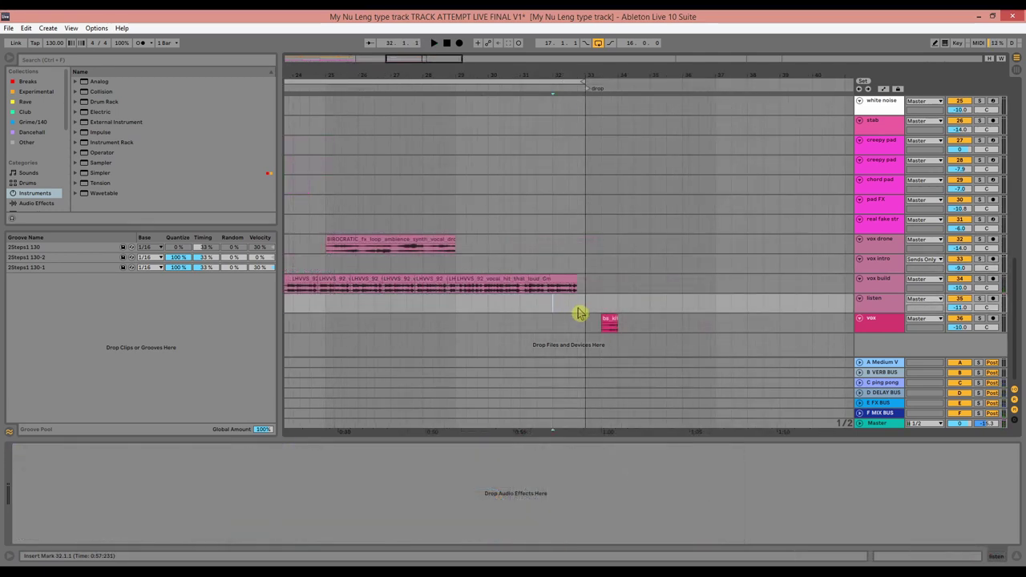
pyautogui.keyDown('shift'); pyautogui.click(589, 307); pyautogui.keyUp('shift')
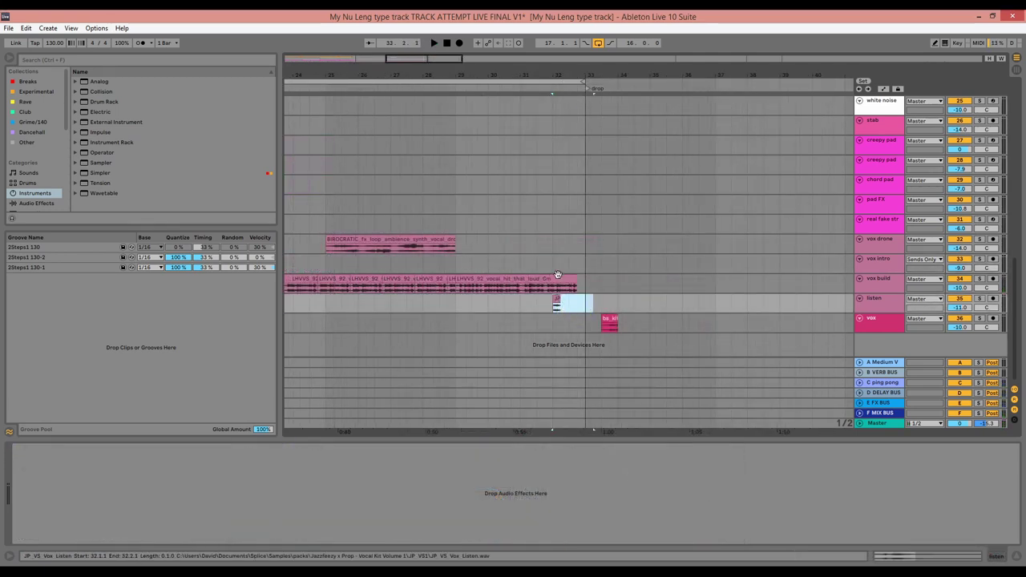
pyautogui.moveTo(584, 76); pyautogui.dragTo(584, 89)
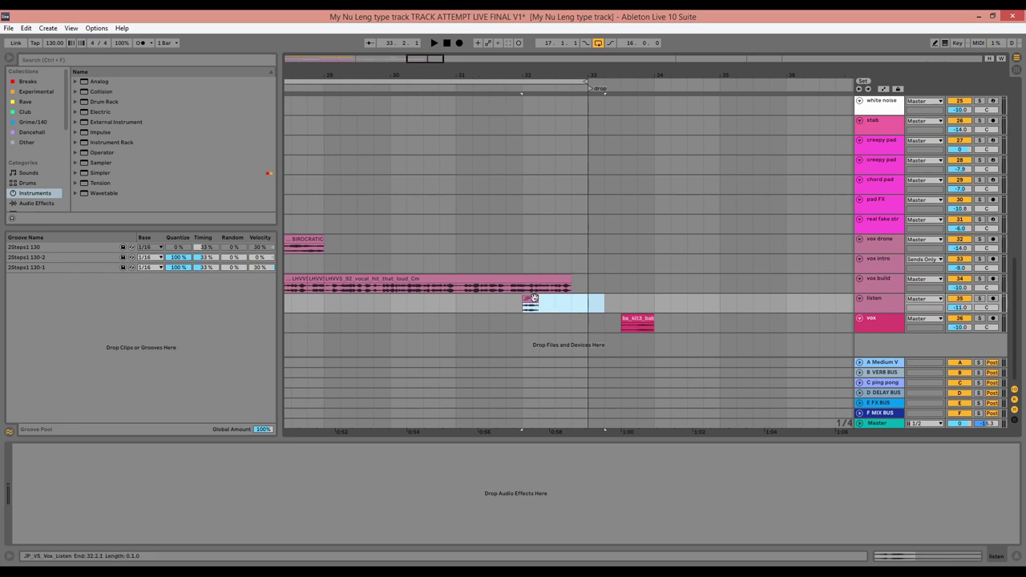
pyautogui.moveTo(530, 298); pyautogui.dragTo(574, 297)
pyautogui.click(480, 304)
pyautogui.press('space')
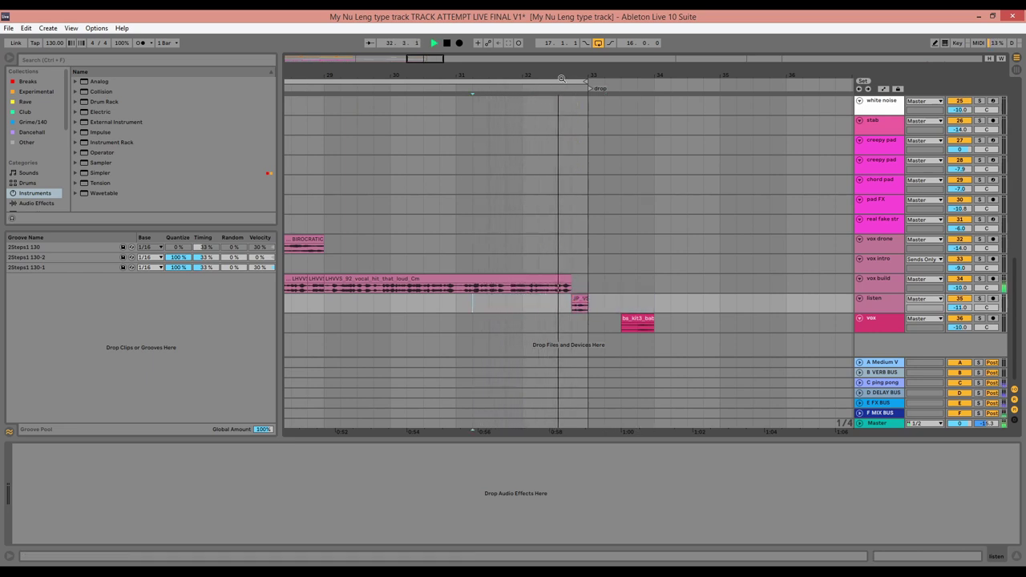
# - Review the Lev_Impact_Shatter clips at bars 17 and 25 and play the build 16th drum loop at bar 25
pyautogui.moveTo(563, 78); pyautogui.dragTo(470, 108)
pyautogui.scroll(4, 449, 303)
pyautogui.press('space')
pyautogui.scroll(3, 433, 265)
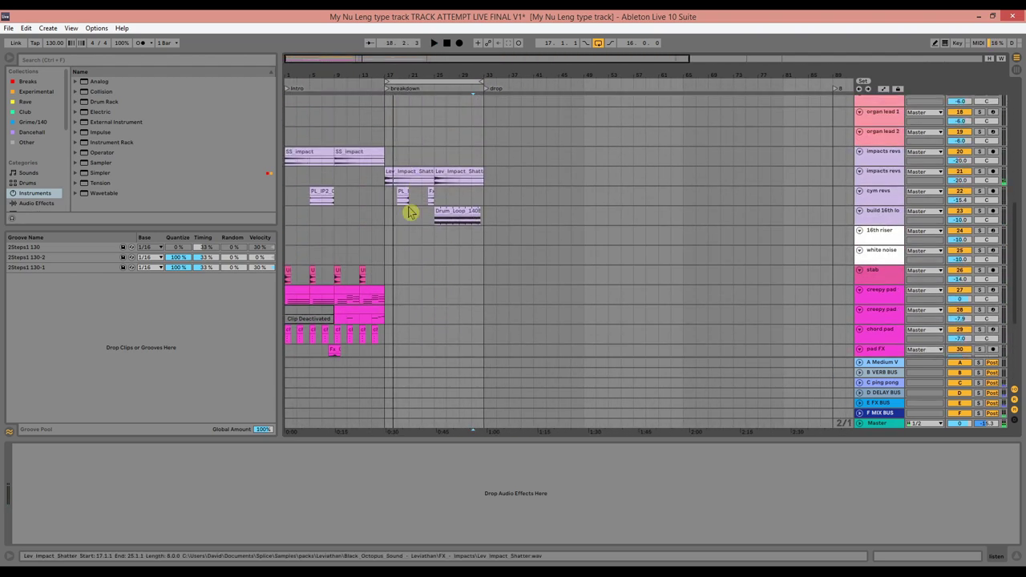
pyautogui.scroll(4, 419, 272)
pyautogui.click(407, 267)
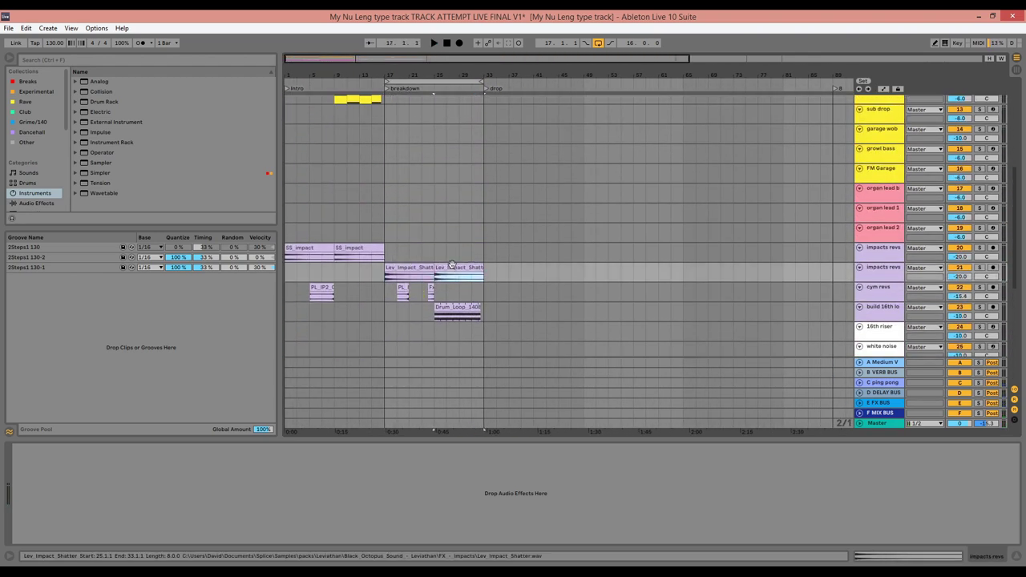
pyautogui.click(456, 309)
pyautogui.press('space')
pyautogui.press('space')
# - Duplicate the cym revs section from bars 17 to 24 into bars 25 to 32
pyautogui.click(421, 294)
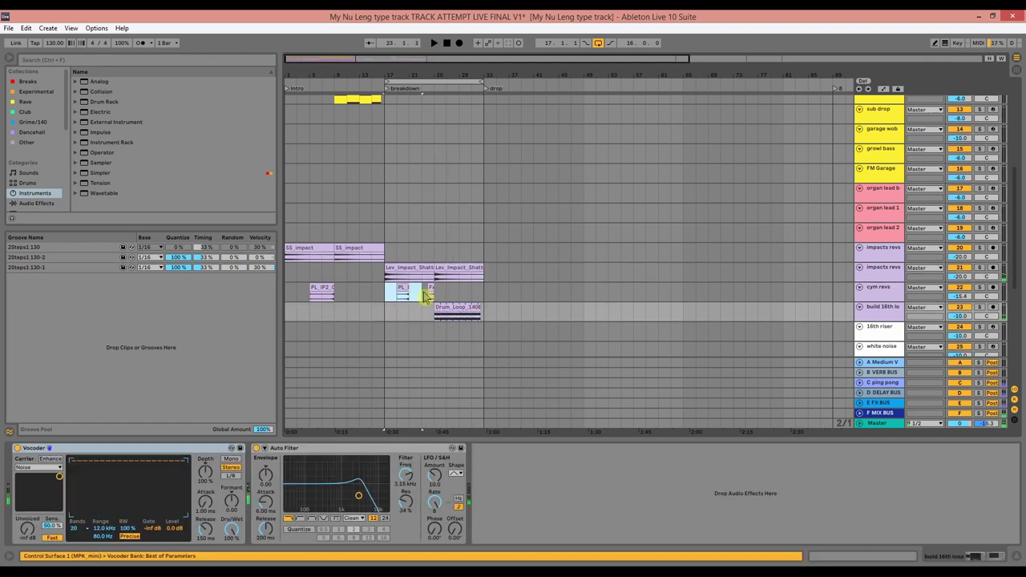
pyautogui.hotkey('ctrl', 'd')
# - Play the dark FX clip at bar 25 of the breakdown
pyautogui.scroll(2, 433, 351)
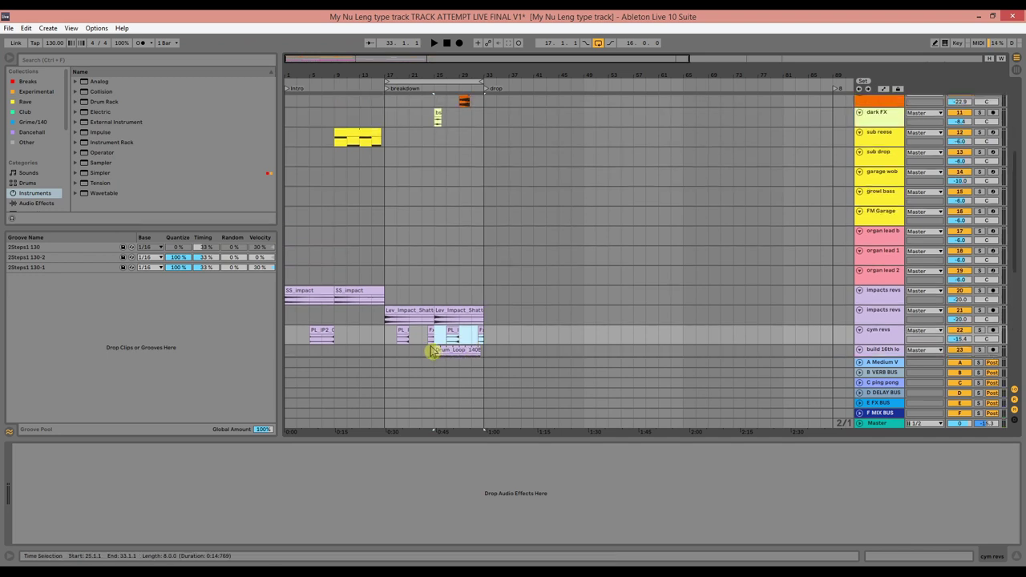
pyautogui.scroll(6, 393, 305)
pyautogui.click(443, 242)
pyautogui.press('space')
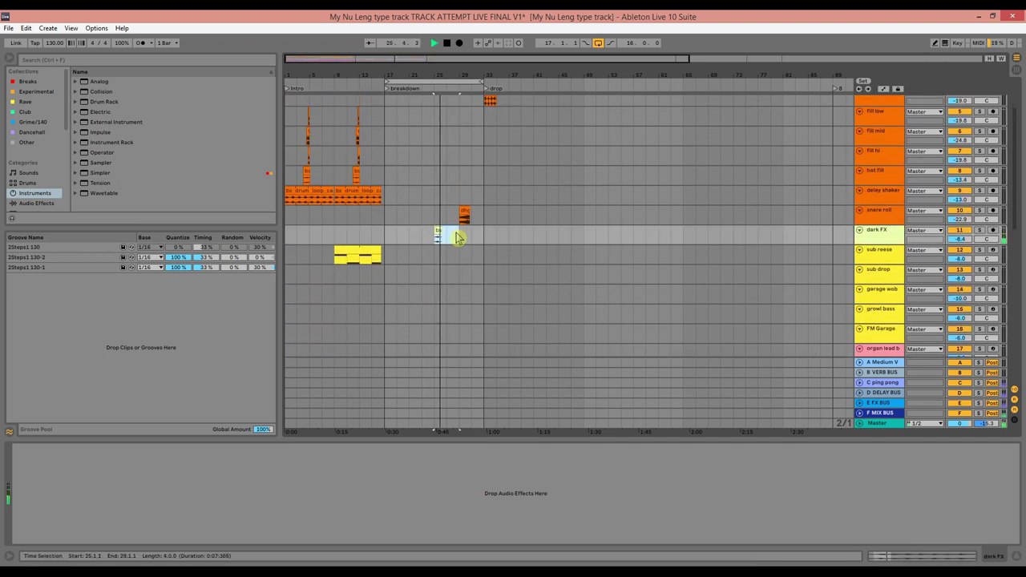
# - Duplicate the dark FX section from bars 25 to 28 into bars 29 to 32 and review the breakdown's tracks
pyautogui.hotkey('ctrl', 'd')
pyautogui.scroll(3, 465, 296)
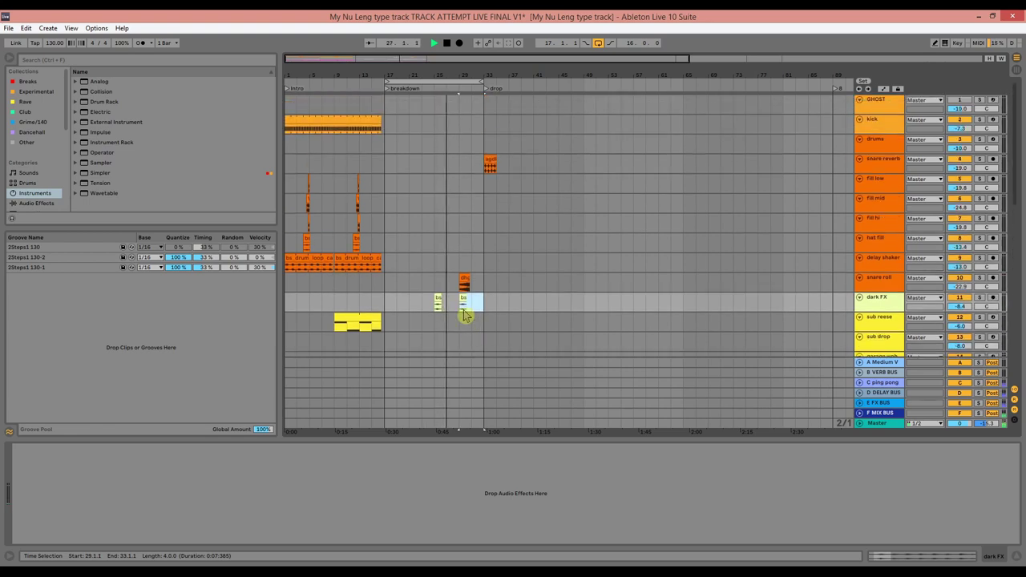
pyautogui.scroll(-20, 464, 315)
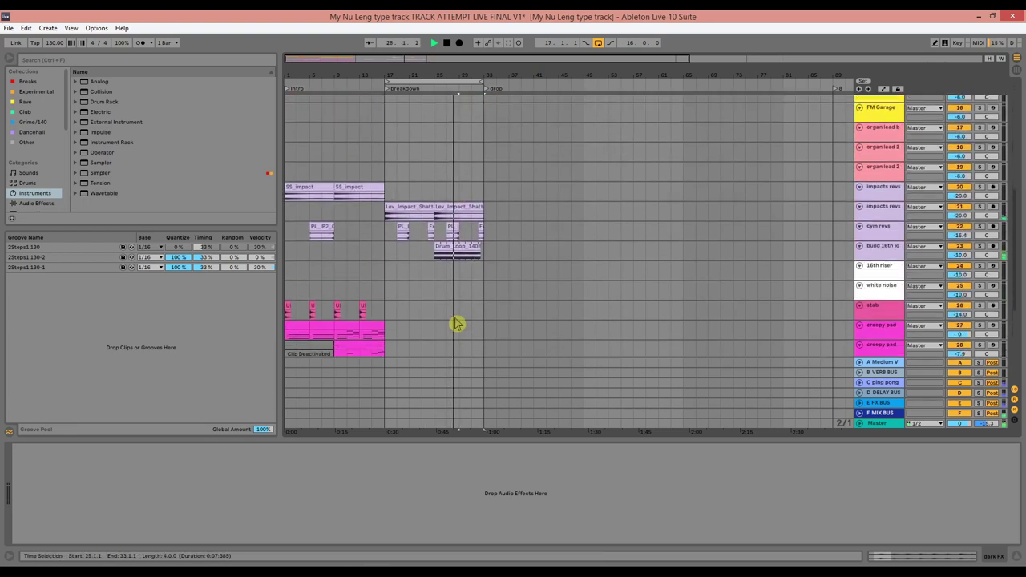
pyautogui.scroll(-3, 456, 323)
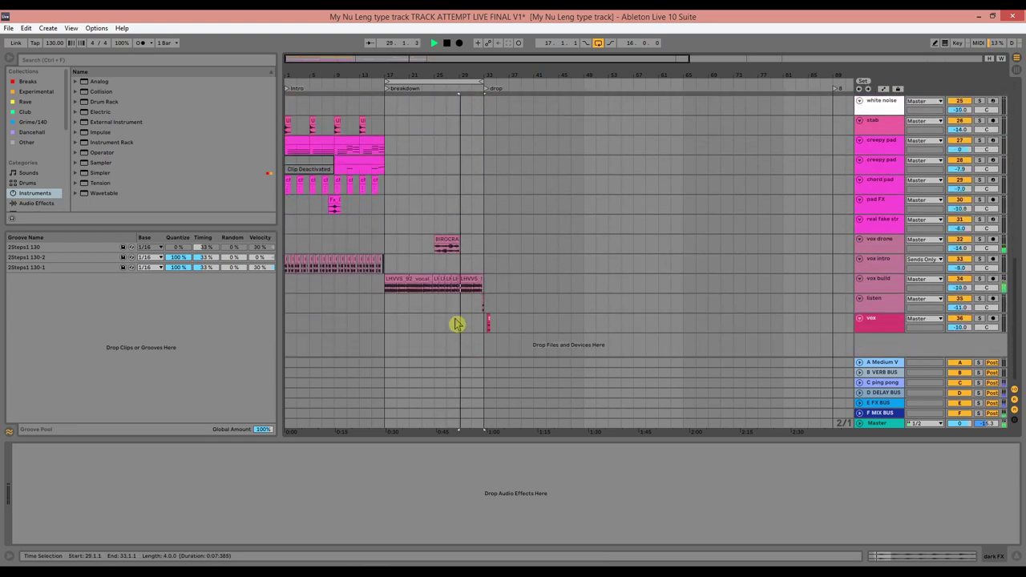
pyautogui.scroll(18, 456, 324)
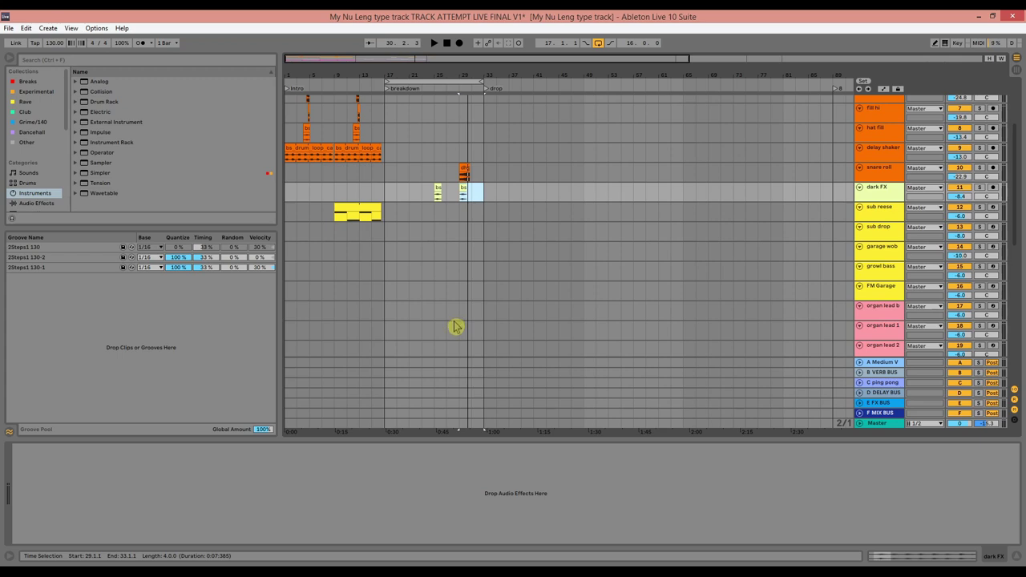
# - Loop an 8-bar clip at bar 17 on the organ lead break track and lengthen the D3 note at its start
pyautogui.scroll(-2, 454, 321)
pyautogui.click(874, 277)
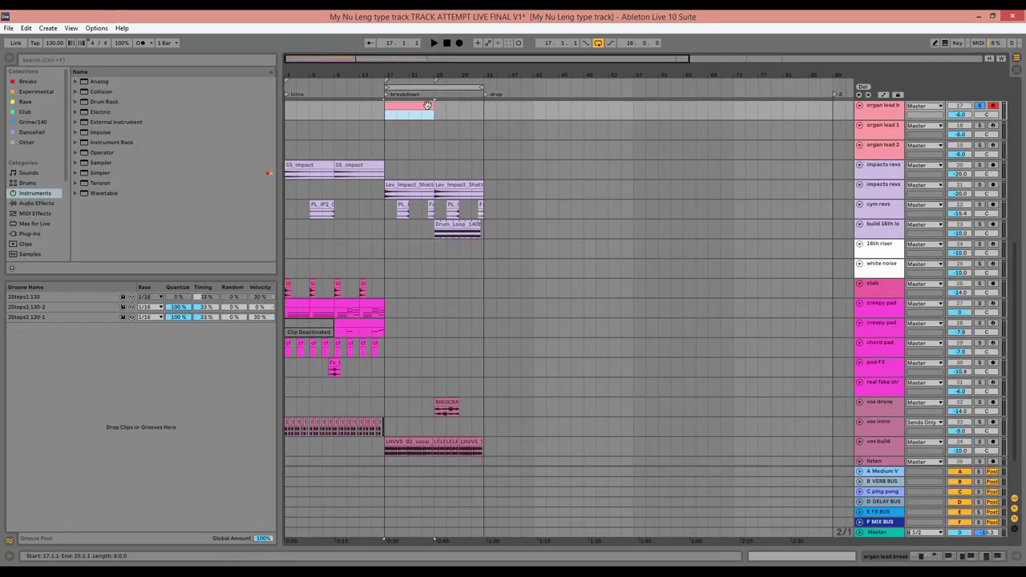
pyautogui.hotkey('ctrl', 'l')
pyautogui.doubleClick(427, 105)
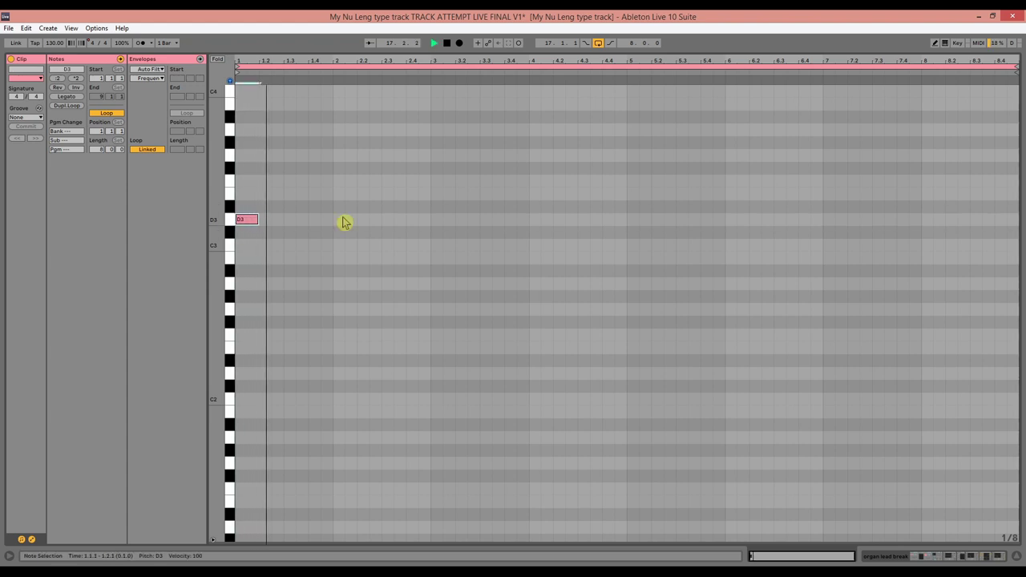
pyautogui.press('space')
pyautogui.hotkey('shift', 'Right')
pyautogui.press('space')
pyautogui.press('space')
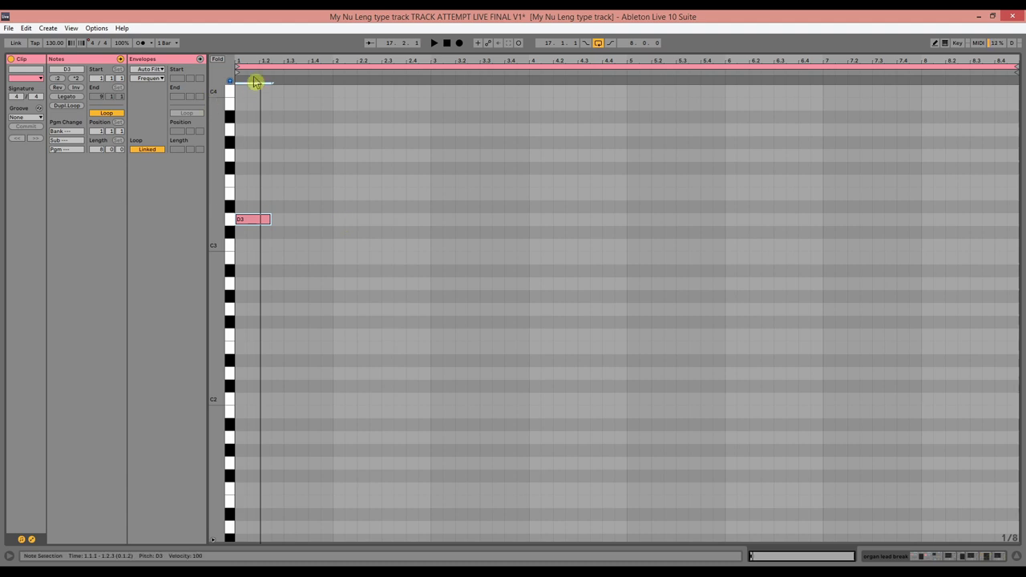
# - Build a run of three back-to-back D3 notes, each three sixteenths long, from the start of the organ clip
pyautogui.moveTo(251, 62); pyautogui.dragTo(439, 104)
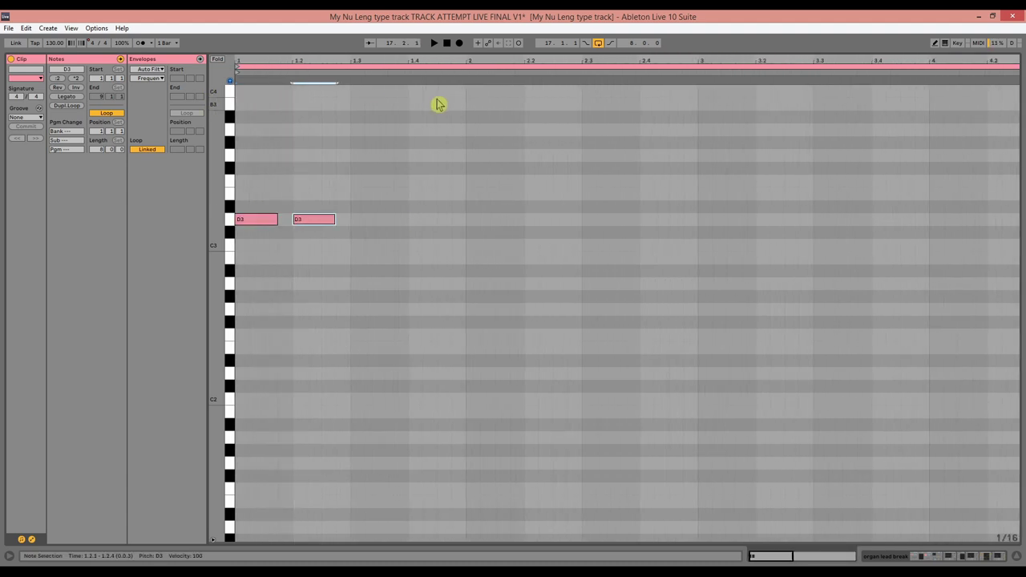
pyautogui.press('space')
pyautogui.press('space')
pyautogui.press('Left')
pyautogui.press('space')
pyautogui.press('space')
pyautogui.hotkey('ctrl', 'd')
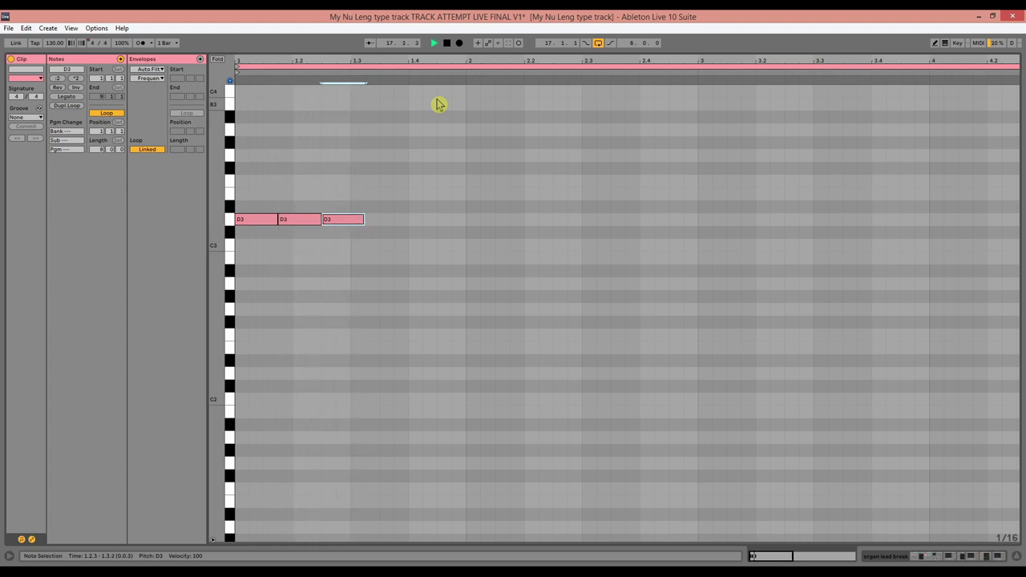
pyautogui.press('space')
pyautogui.hotkey('ctrl', 'd')
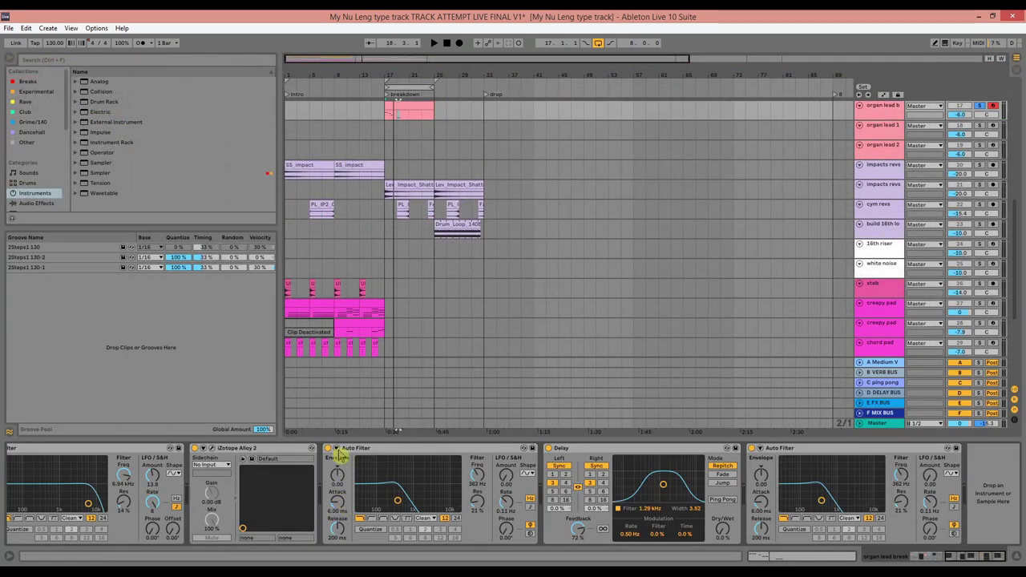
# - Switch off the Auto Filters before and after the Delay on the organ lead break track and play the clip
pyautogui.click(328, 449)
pyautogui.click(752, 448)
pyautogui.press('space')
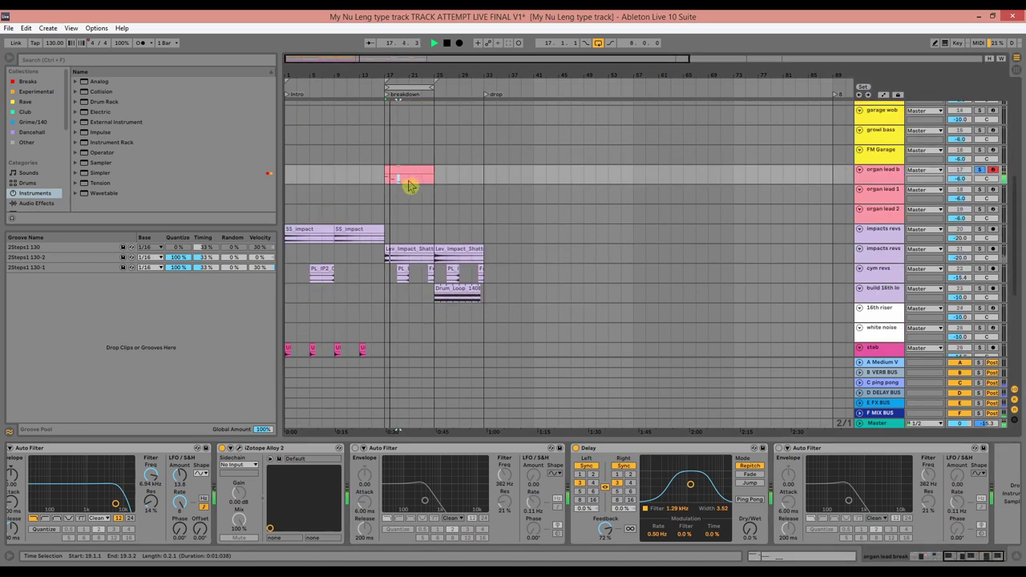
# - Raise the three E2 notes at bar 3 of the organ clip to F2 and check the clip in the arrangement
pyautogui.doubleClick(406, 172)
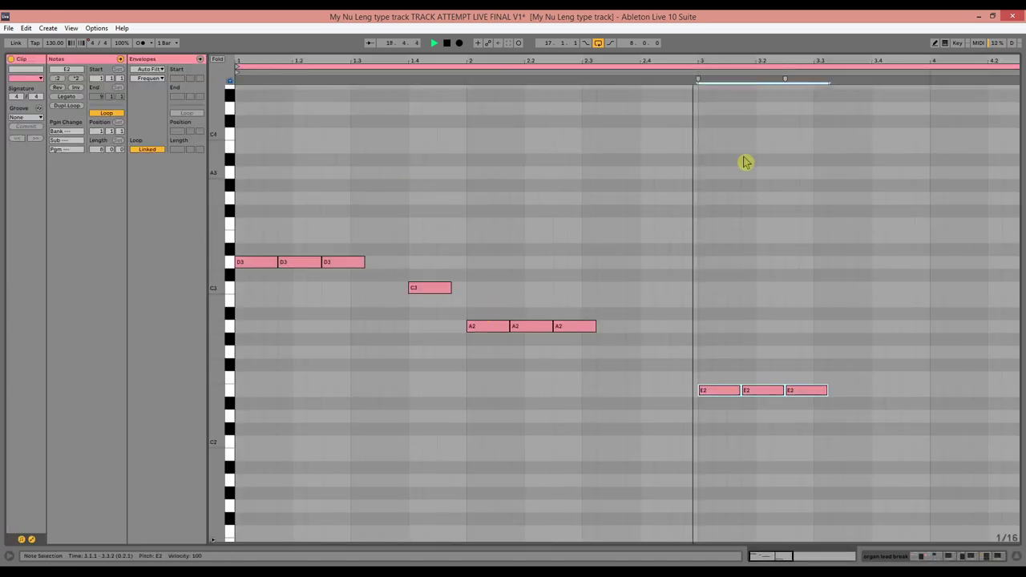
pyautogui.press('Up')
pyautogui.press('space')
pyautogui.moveTo(698, 62); pyautogui.dragTo(698, 44)
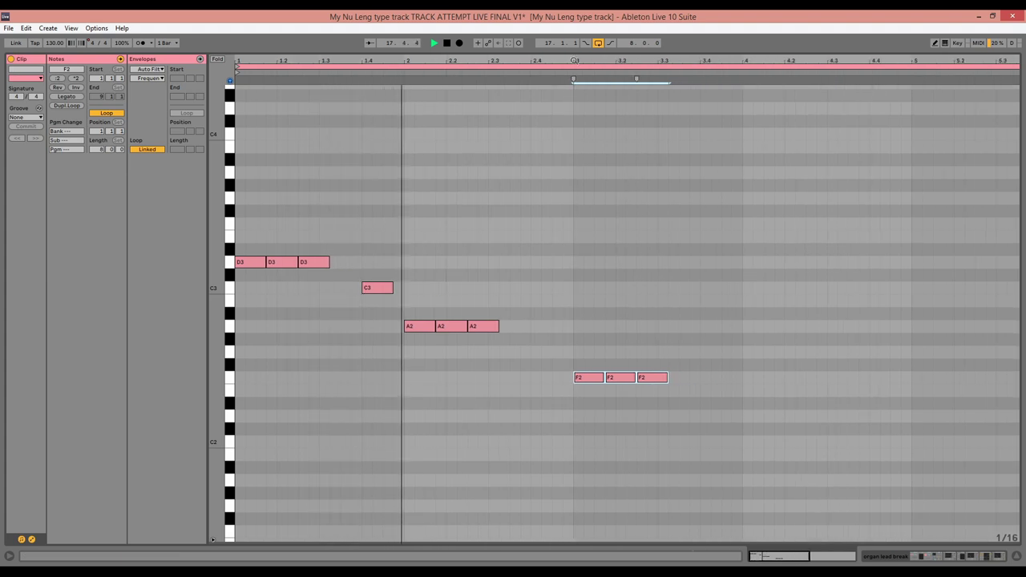
pyautogui.hotkey('ctrl', 'alt', 'l')
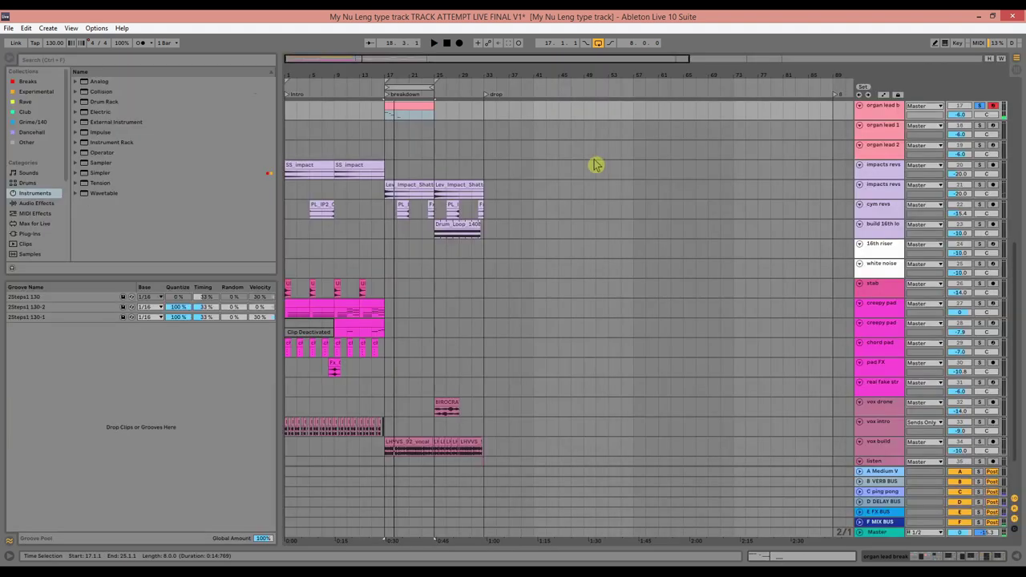
pyautogui.scroll(1, 363, 414)
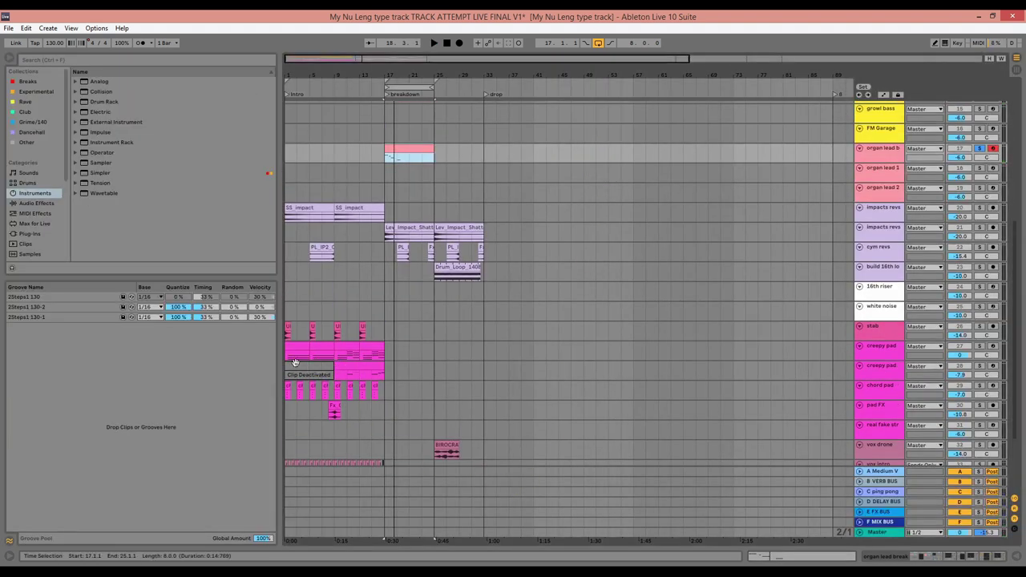
pyautogui.scroll(2, 375, 357)
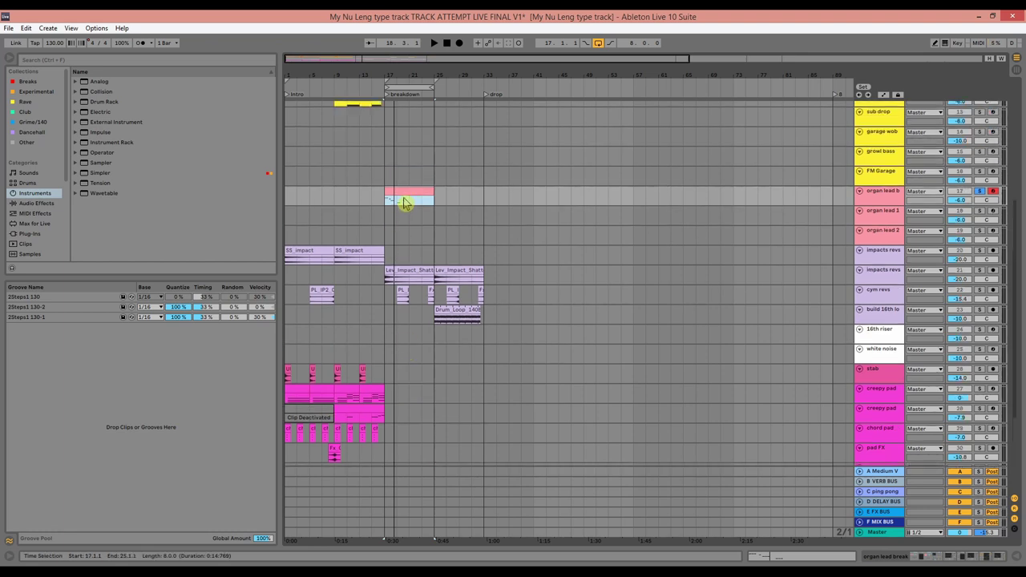
pyautogui.press('Tab')
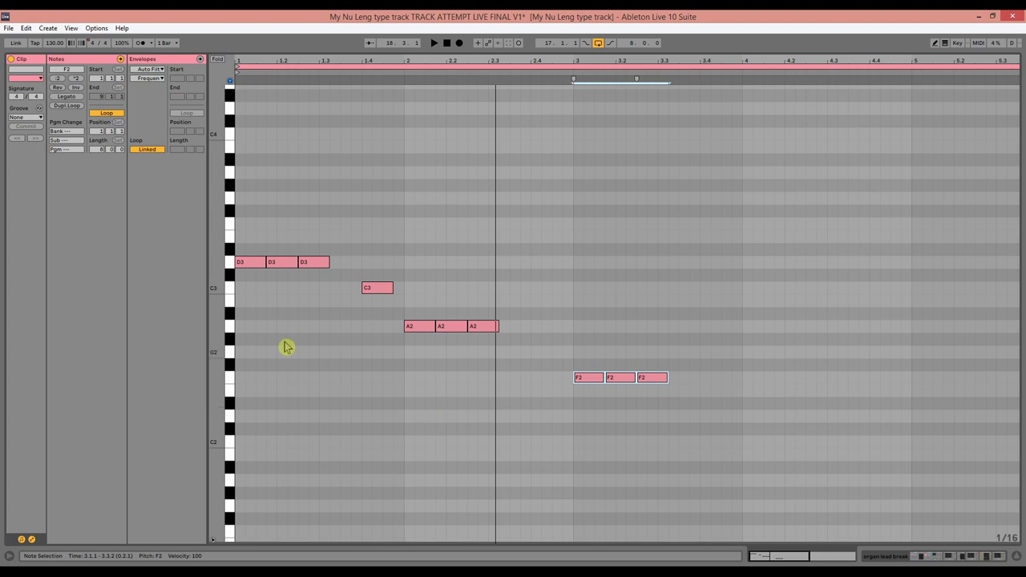
# - Add an A#2 note two sixteenths long, ending right at bar 3 of the organ clip
pyautogui.click(234, 314)
pyautogui.press('space')
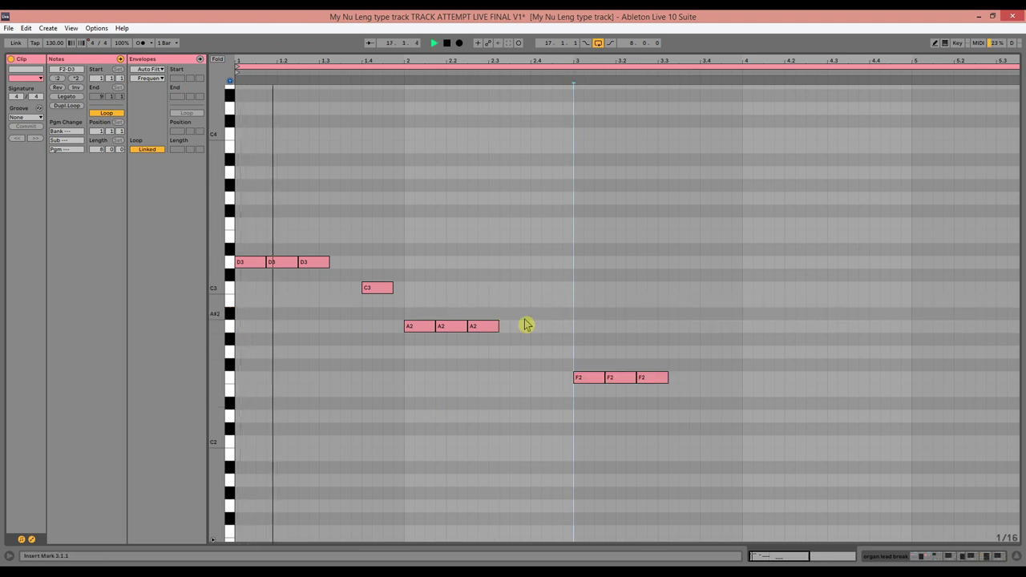
pyautogui.doubleClick(568, 313)
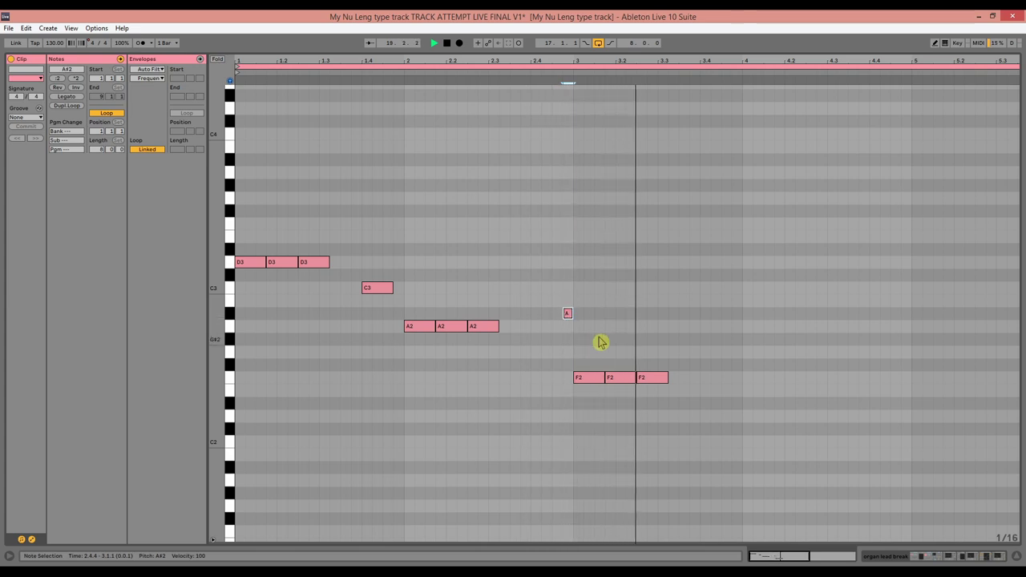
pyautogui.press('Left')
pyautogui.hotkey('shift', 'Right')
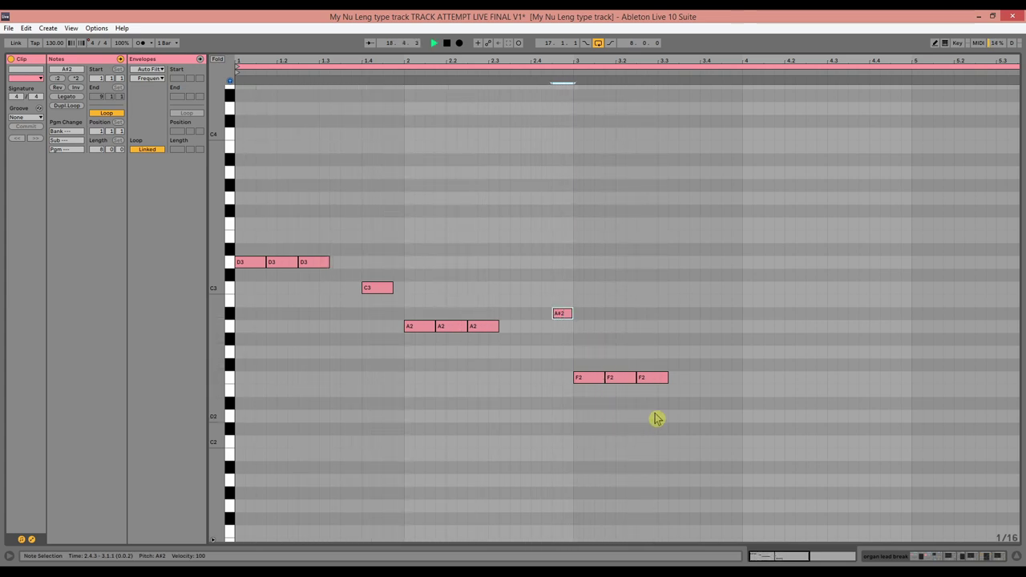
# - Copy the three F2 notes towards bar 4, transposed up to G2, and play the organ melody
pyautogui.click(656, 380)
pyautogui.press('space')
pyautogui.moveTo(578, 380); pyautogui.dragTo(699, 360)
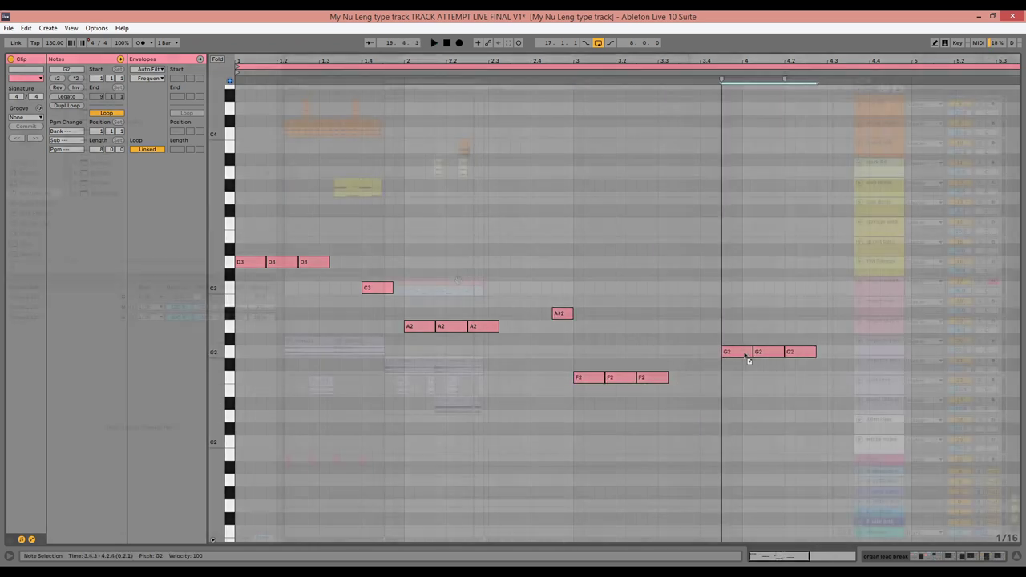
pyautogui.press('space')
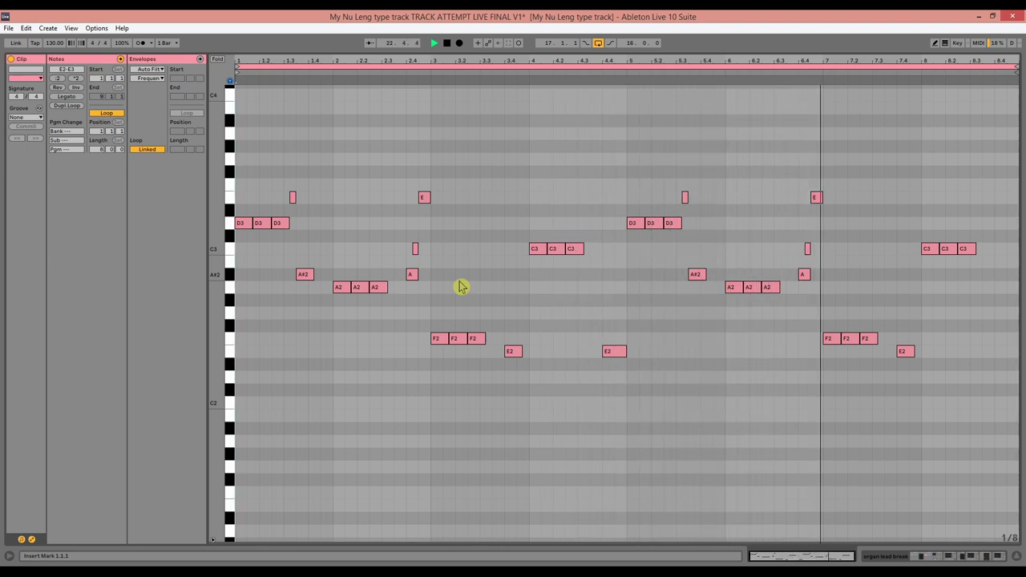
# - Create a 4-bar clip at bar 17 on the sub drop track with an A3 note lasting two bars
pyautogui.hotkey('ctrl', 'alt', 'l')
pyautogui.scroll(4, 458, 279)
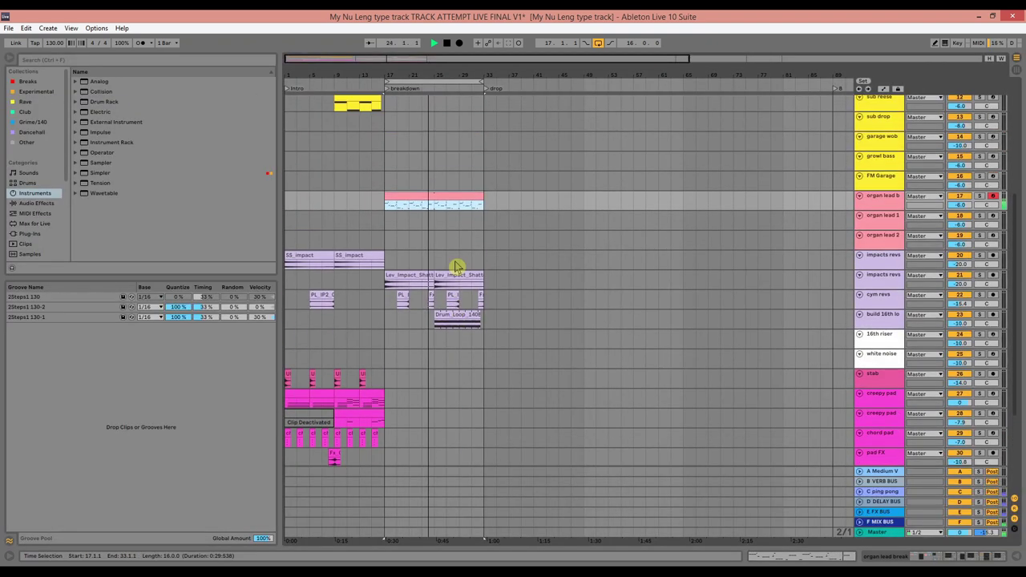
pyautogui.scroll(5, 457, 285)
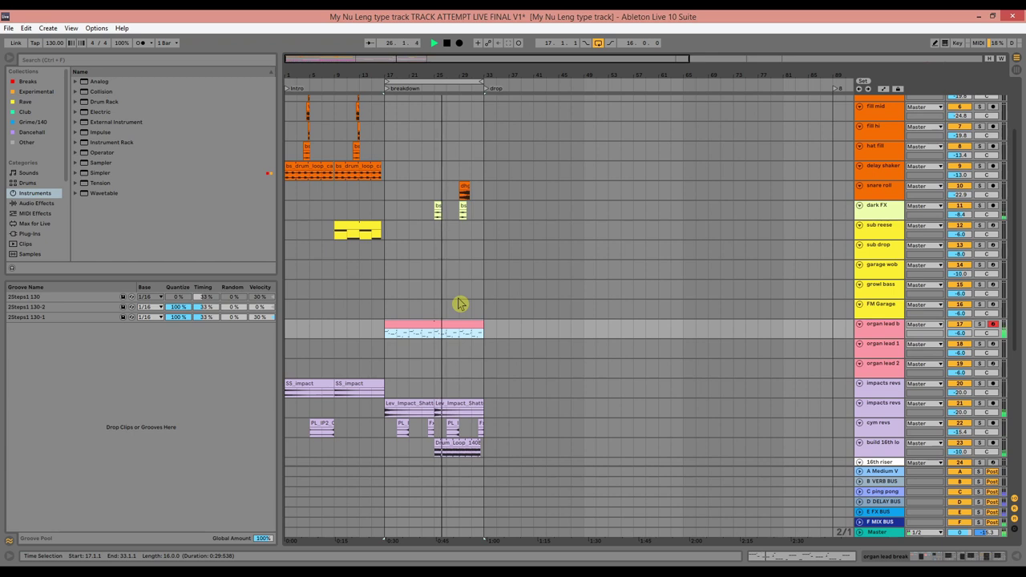
pyautogui.click(392, 252)
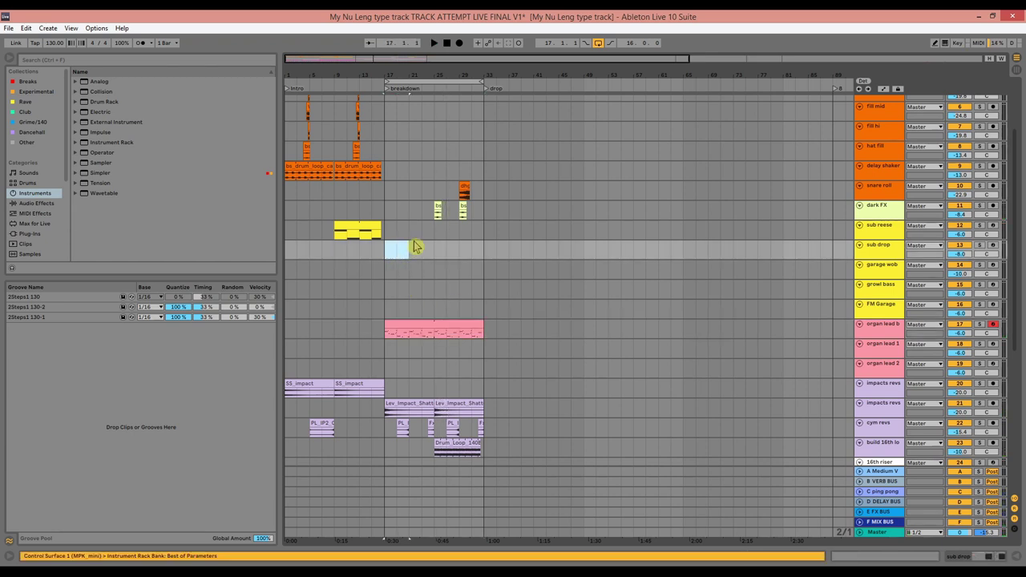
pyautogui.hotkey('ctrl', 'shift', 'm')
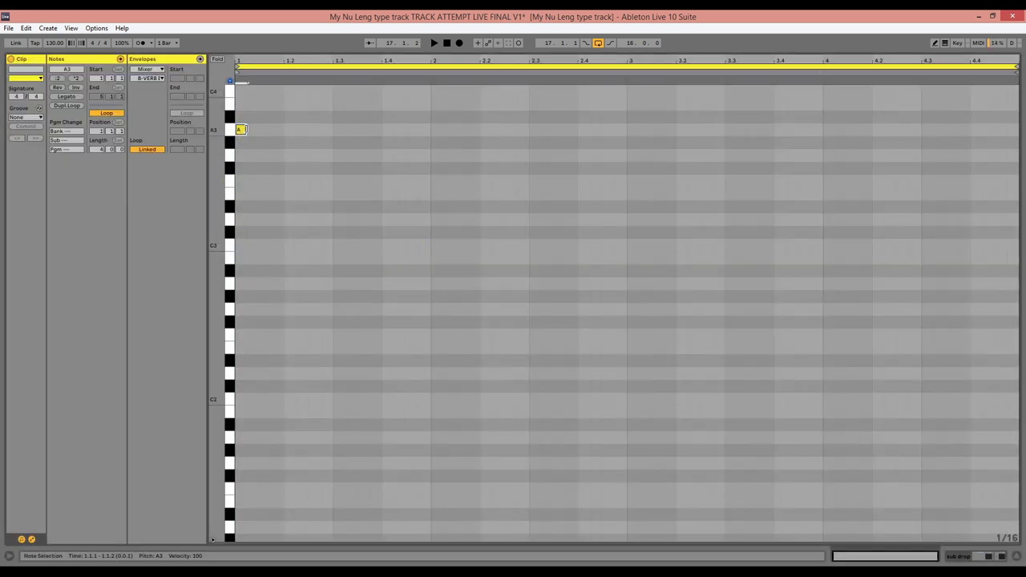
pyautogui.press('space')
pyautogui.moveTo(245, 129); pyautogui.dragTo(628, 137)
pyautogui.press('Tab')
pyautogui.scroll(5, 610, 256)
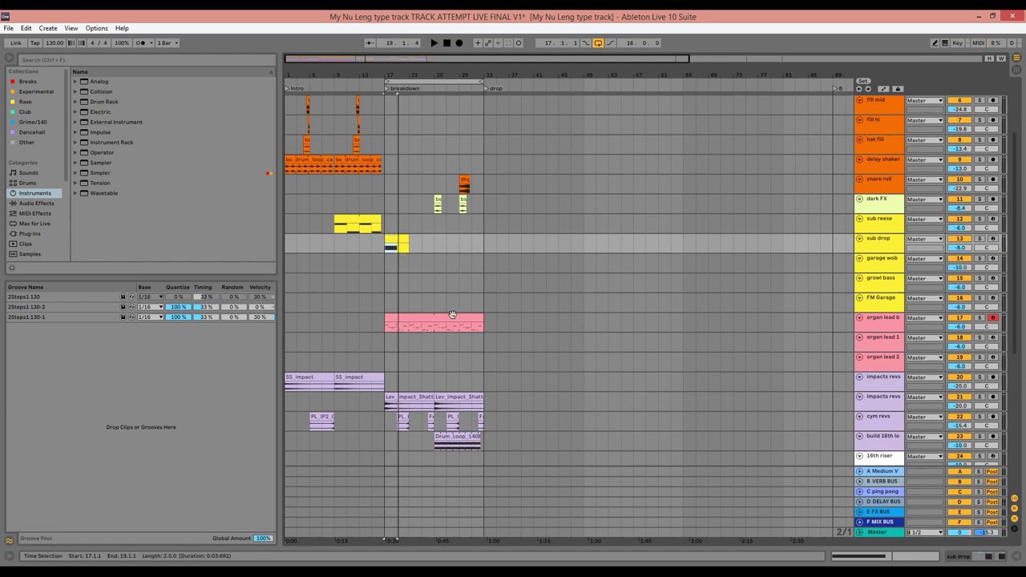
# - Copy the organ clip from bars 25 to 32 onto the sub reese track and colour the copy yellow
pyautogui.click(477, 319)
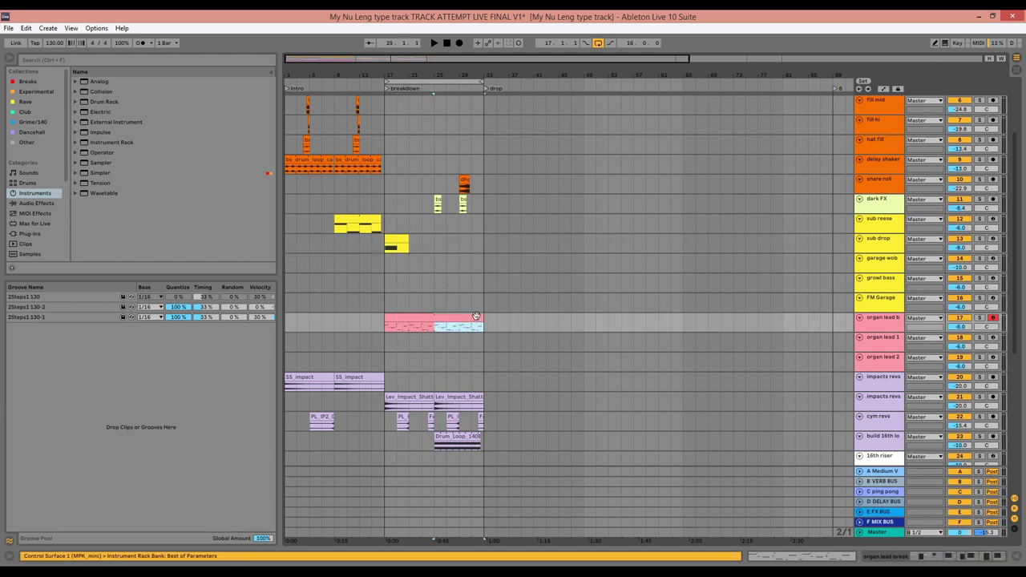
pyautogui.moveTo(477, 316); pyautogui.dragTo(473, 228)
pyautogui.rightClick(473, 218)
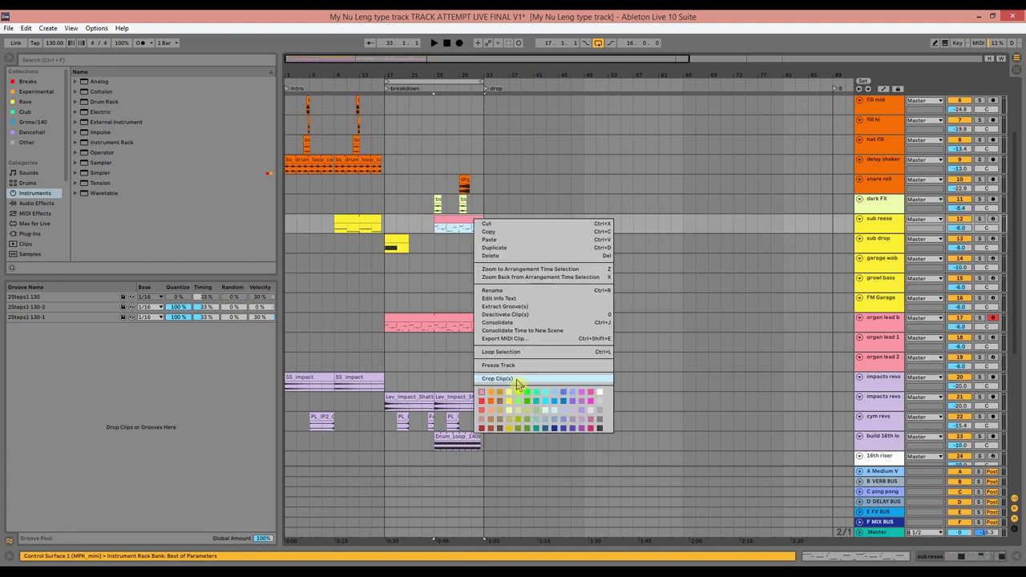
pyautogui.click(510, 406)
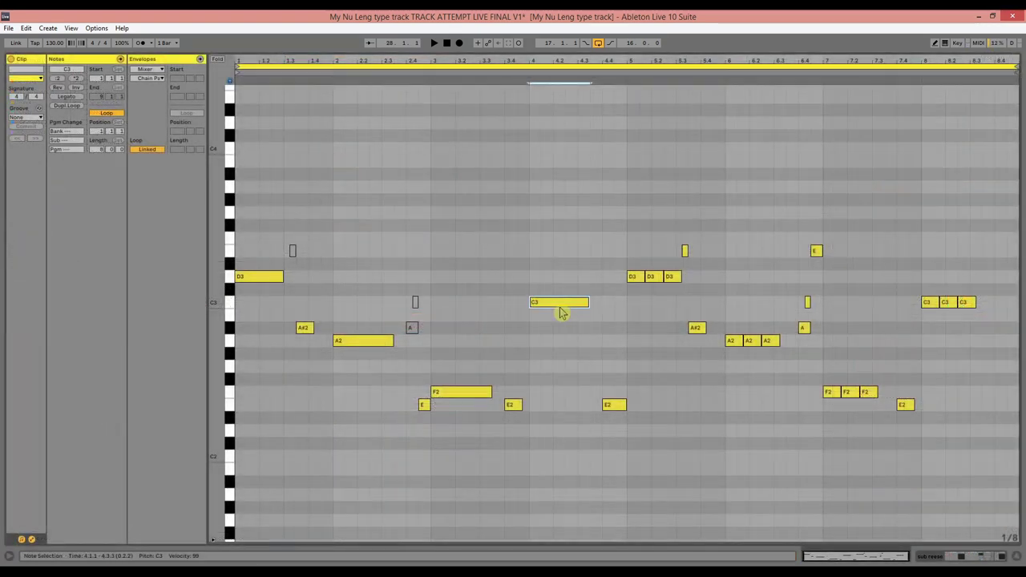
# - Set the sub reese clip's loop to its first four bars of notes and play it in the arrangement
pyautogui.press('space')
pyautogui.moveTo(618, 413); pyautogui.dragTo(251, 189)
pyautogui.hotkey('ctrl', 'l')
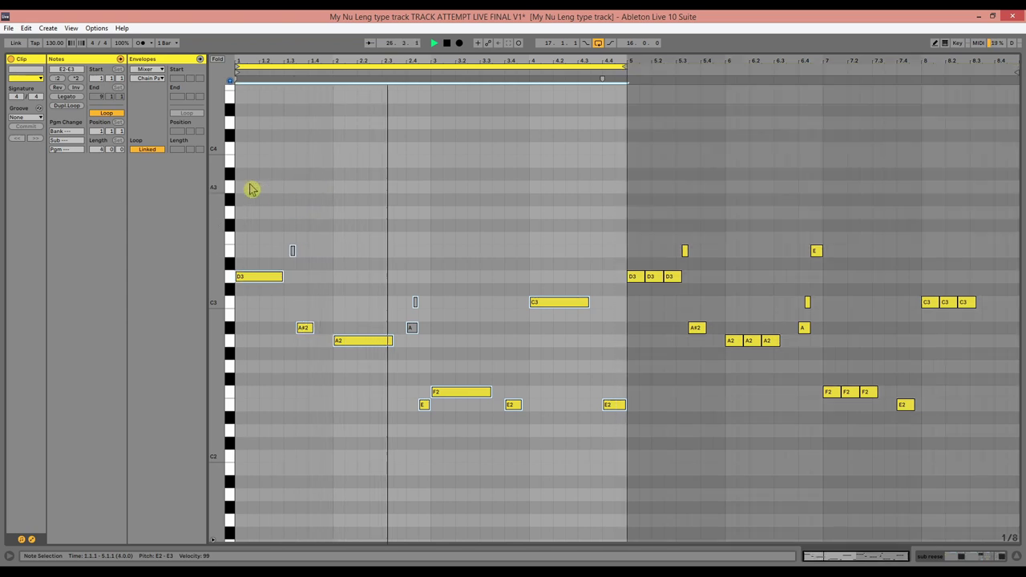
pyautogui.hotkey('ctrl', 'alt', 'l')
pyautogui.scroll(4, 441, 314)
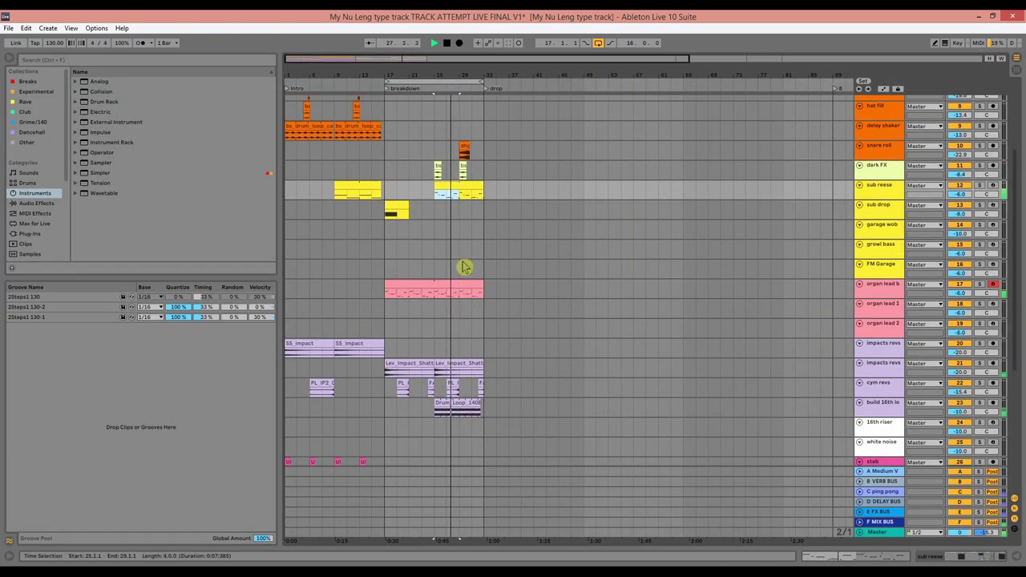
# - Consolidate the sub reese part from bar 25 to 33, trim its end to bar 32 and play the breakdown from bar 17
pyautogui.moveTo(461, 68); pyautogui.dragTo(513, 150)
pyautogui.keyDown('shift'); pyautogui.click(579, 185); pyautogui.keyUp('shift')
pyautogui.hotkey('ctrl', 'j')
pyautogui.moveTo(576, 186); pyautogui.dragTo(566, 186)
pyautogui.scroll(1, 567, 253)
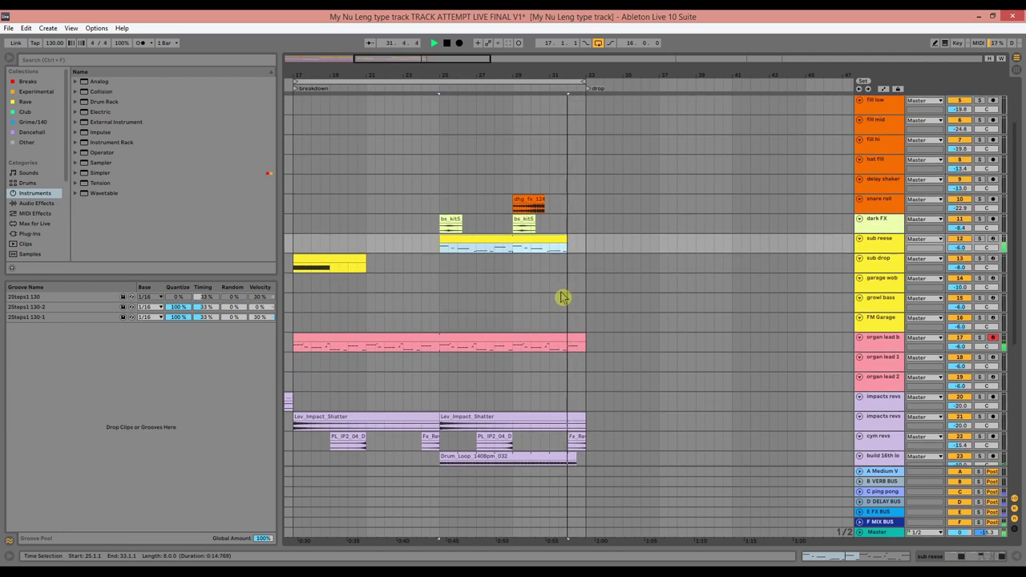
pyautogui.scroll(2, 573, 284)
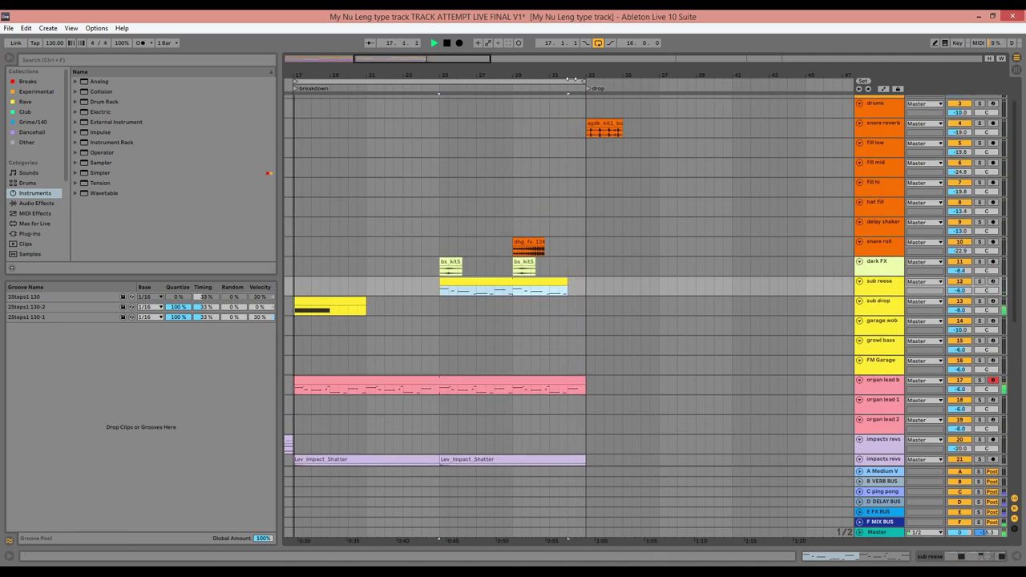
pyautogui.moveTo(572, 78); pyautogui.dragTo(567, 44)
pyautogui.scroll(-4, 479, 312)
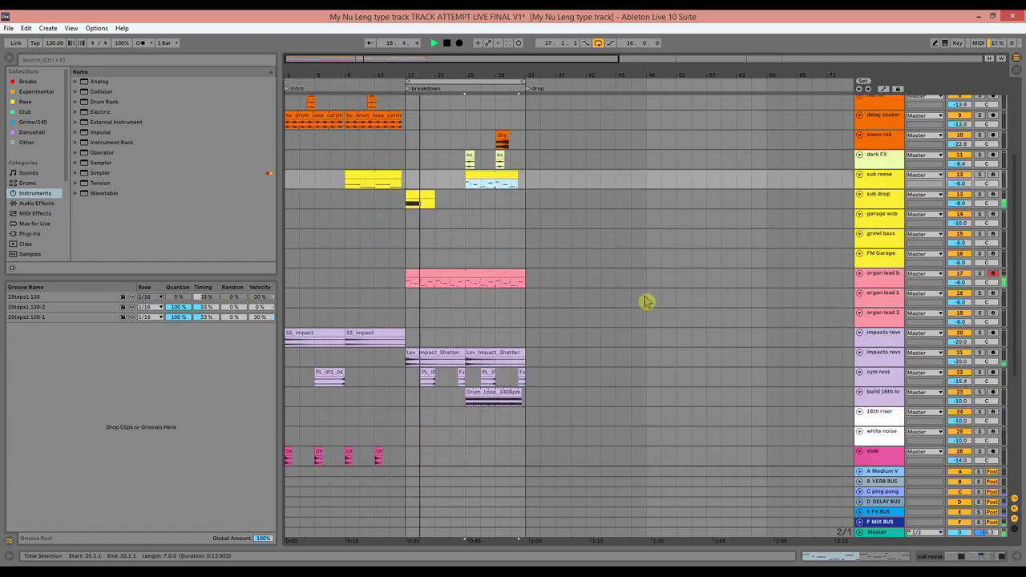
# - Extend the vox drone clip starting at bar 25 so it ends at bar 32, and play the end of the breakdown
pyautogui.doubleClick(882, 273)
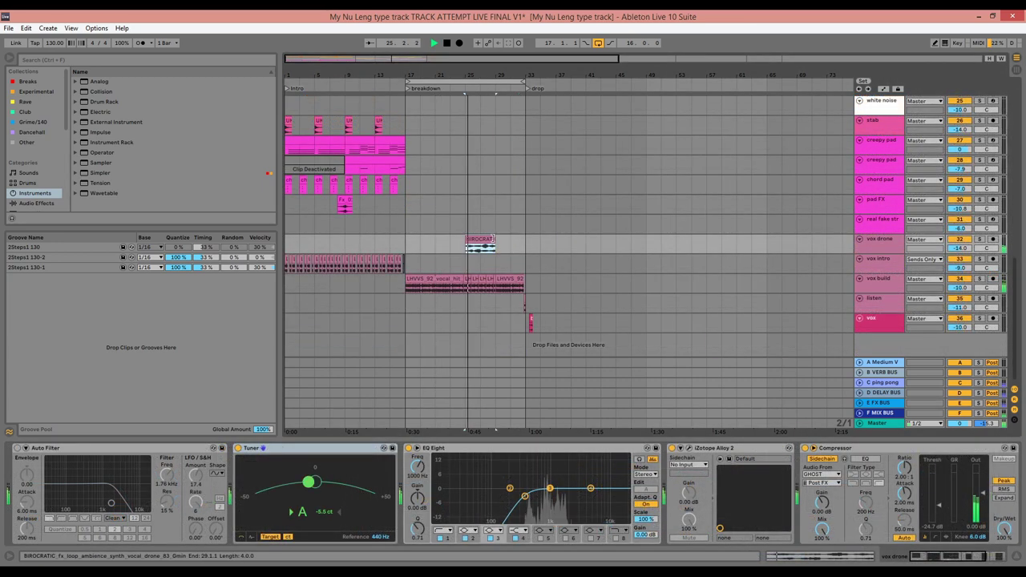
pyautogui.moveTo(493, 238); pyautogui.dragTo(511, 239)
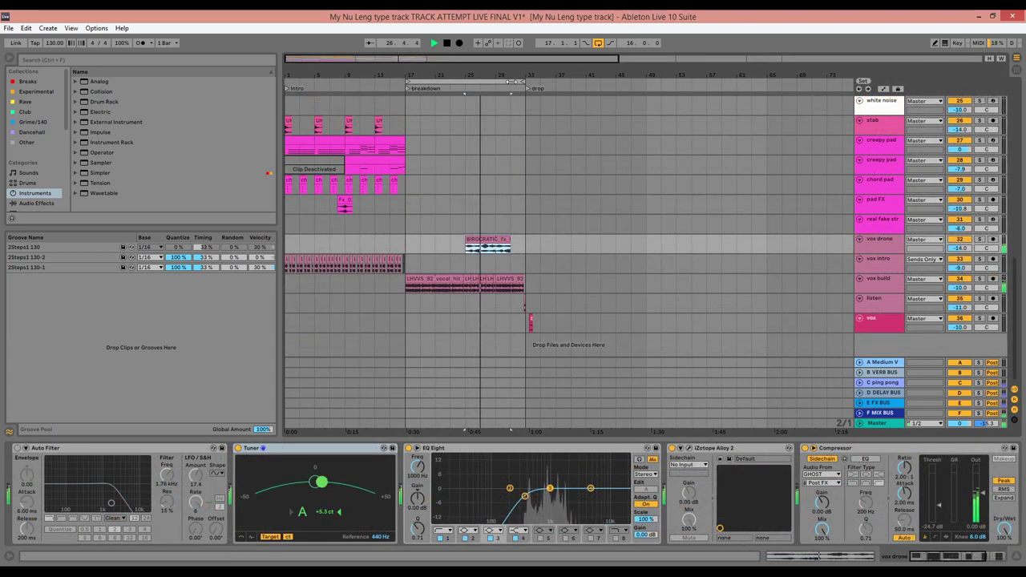
pyautogui.moveTo(516, 76); pyautogui.dragTo(532, 206)
pyautogui.moveTo(510, 239); pyautogui.dragTo(522, 239)
pyautogui.scroll(5, 529, 232)
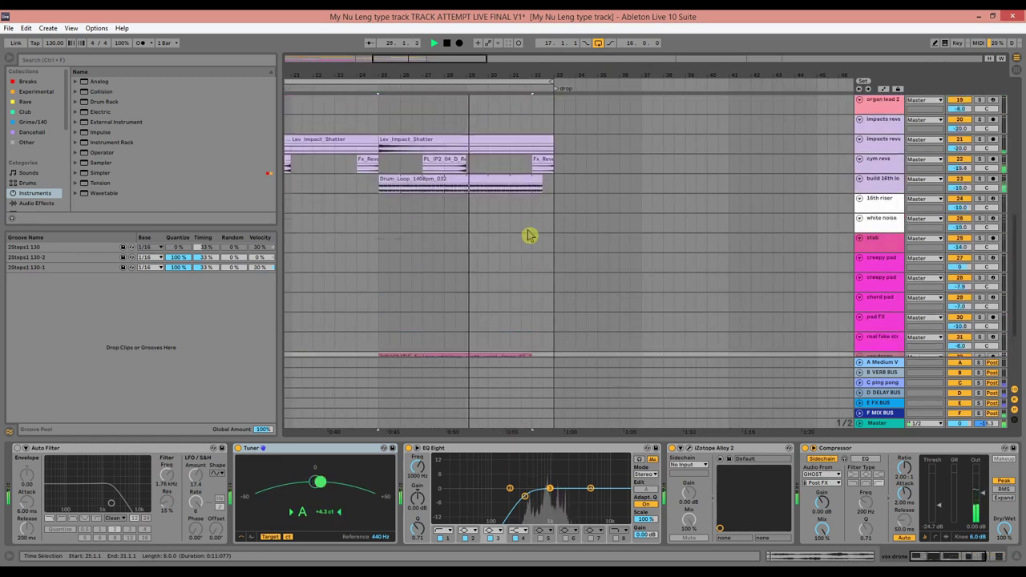
pyautogui.scroll(6, 530, 235)
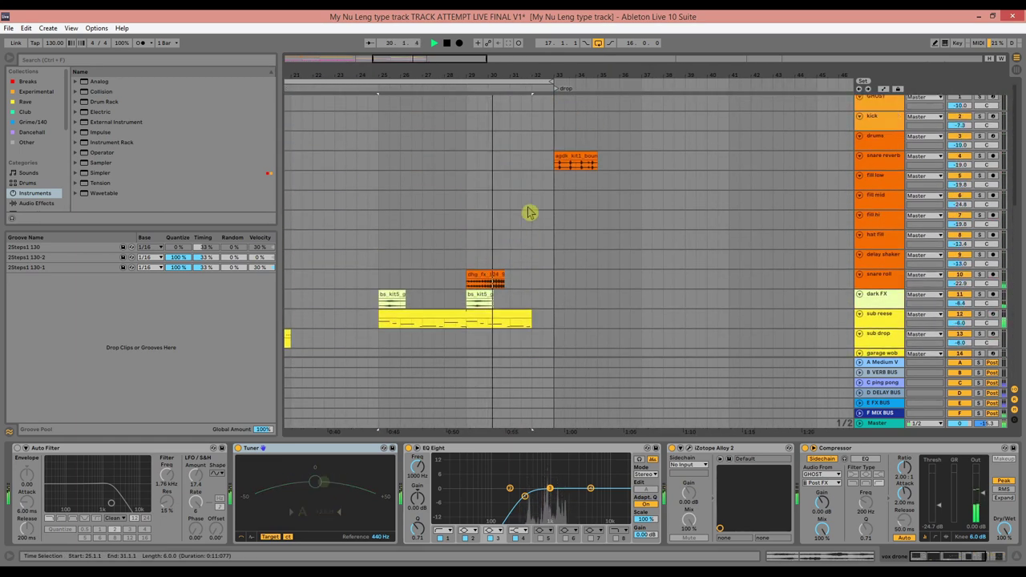
pyautogui.moveTo(518, 78); pyautogui.dragTo(529, 27)
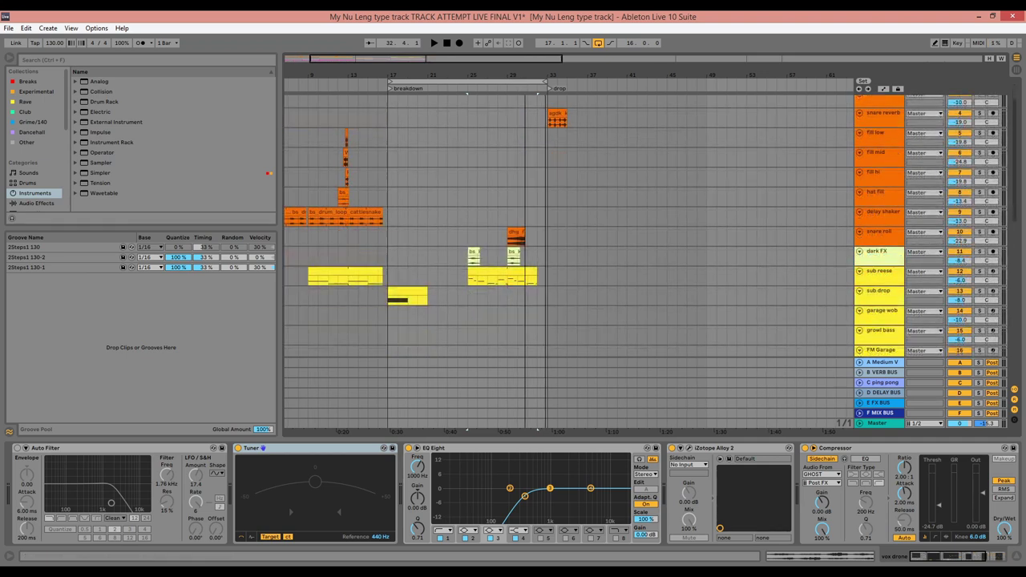
# - Audition the snare reverb clip at the start of the drop, bar 33
pyautogui.scroll(-2, 564, 219)
pyautogui.scroll(-2, 577, 218)
pyautogui.scroll(5, 577, 217)
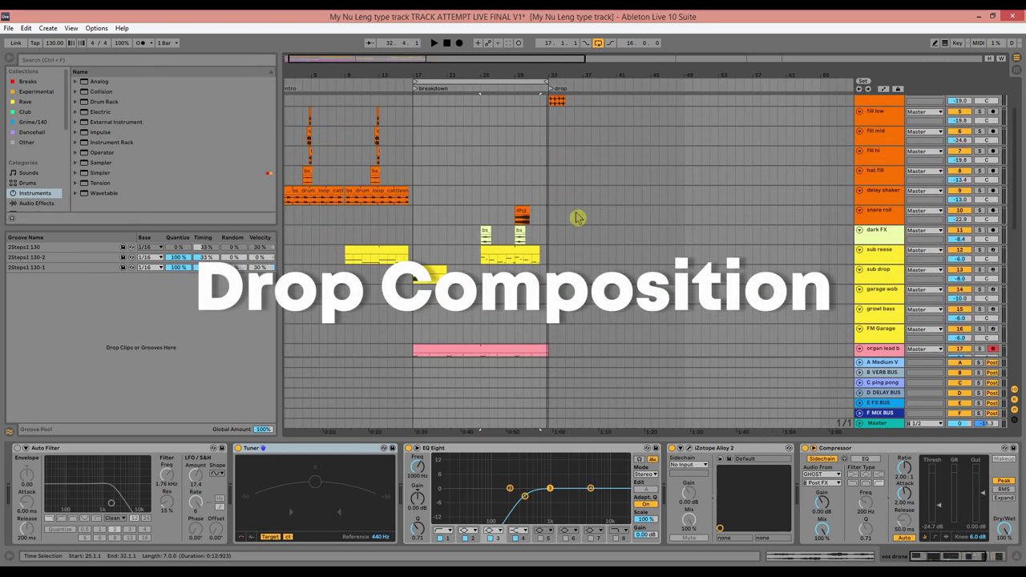
pyautogui.click(557, 167)
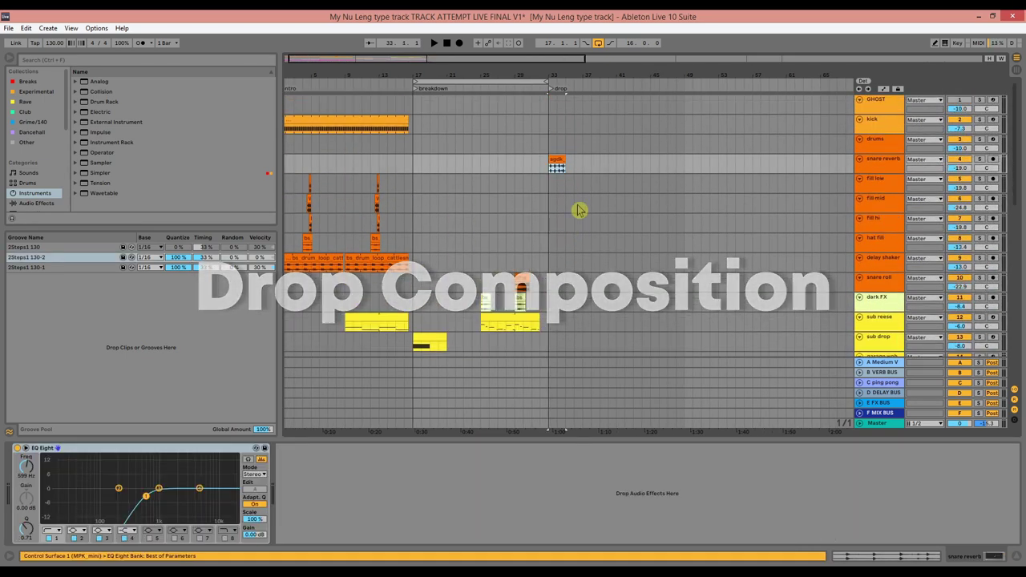
pyautogui.press('space')
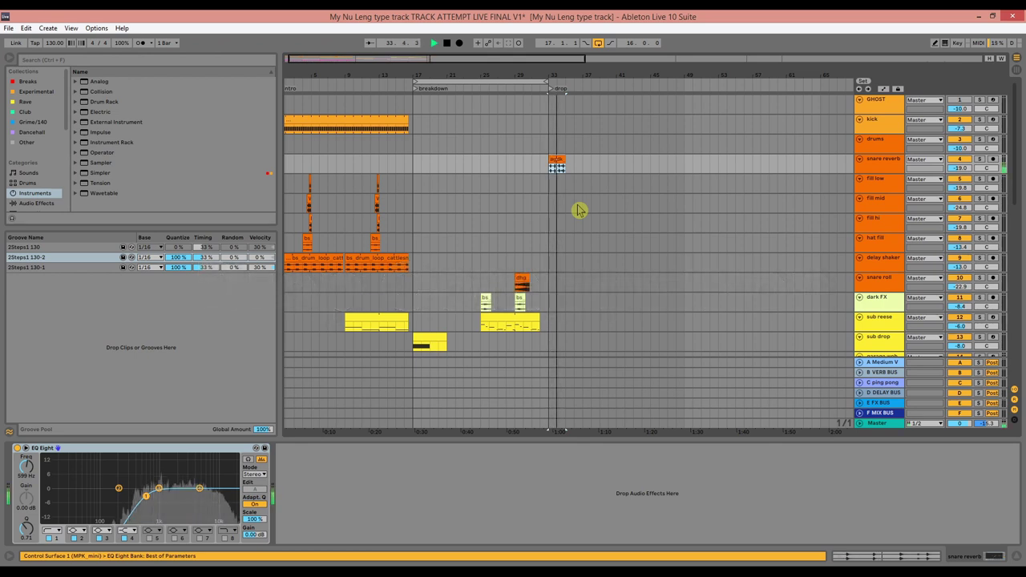
pyautogui.press('space')
# - Copy the intro kick pattern onto the GHOST track and continue it through the breakdown and drop to bar 49
pyautogui.click(391, 134)
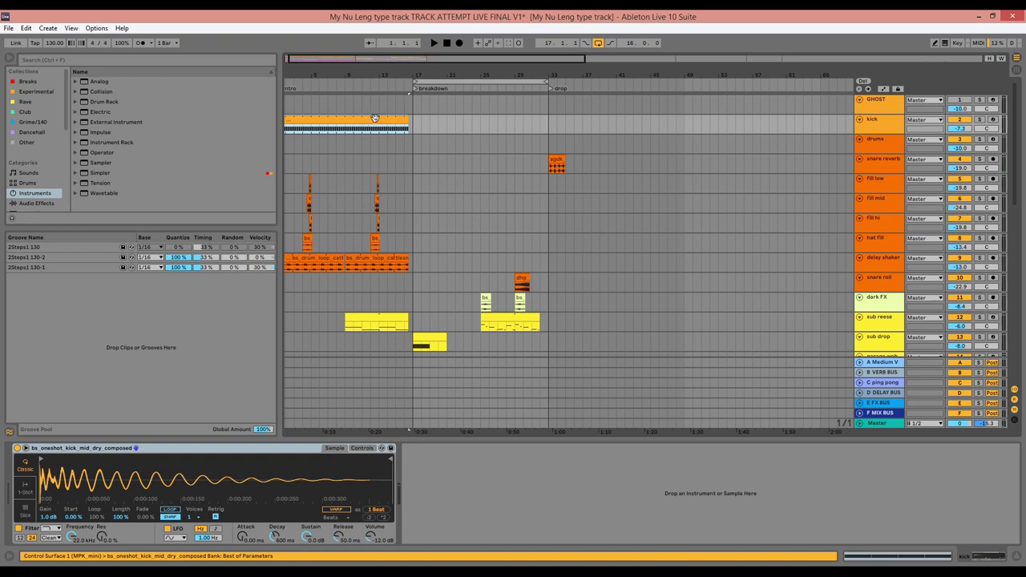
pyautogui.moveTo(376, 118); pyautogui.dragTo(676, 94)
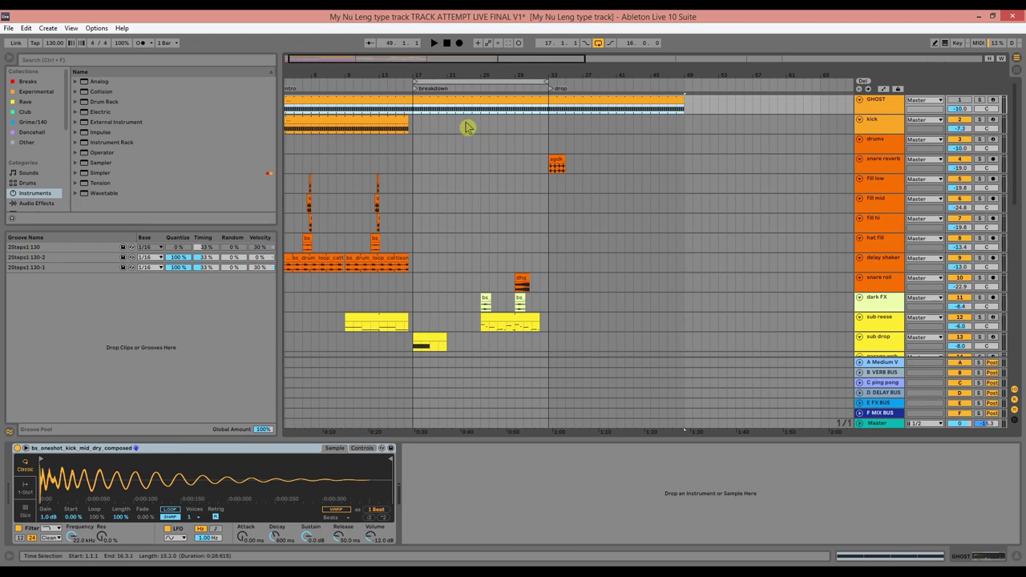
pyautogui.scroll(-2, 536, 259)
pyautogui.scroll(2, 675, 369)
# - Copy the intro kick clip to bar 33 on the kick track and play it with the snare reverb
pyautogui.click(552, 165)
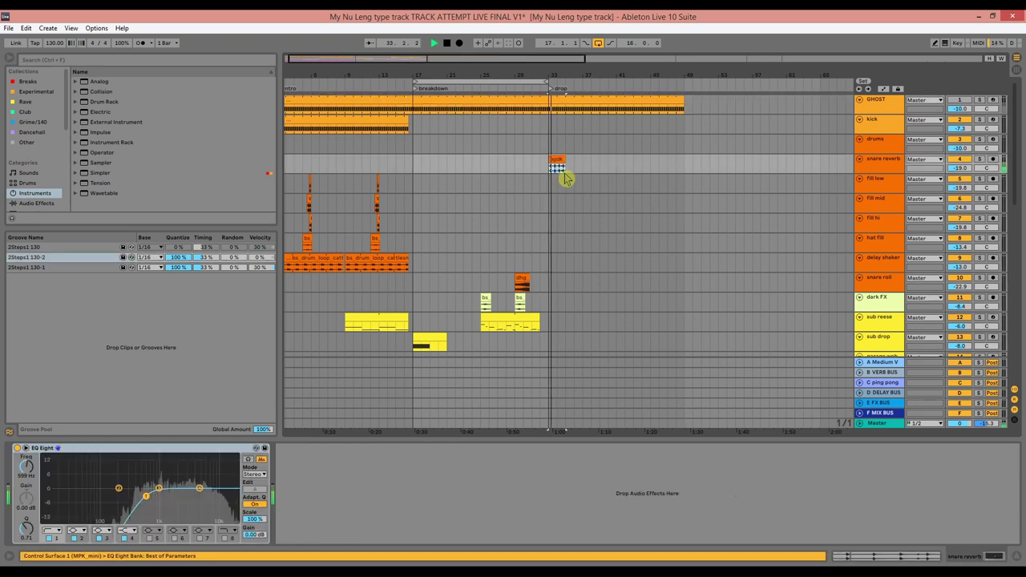
pyautogui.click(355, 121)
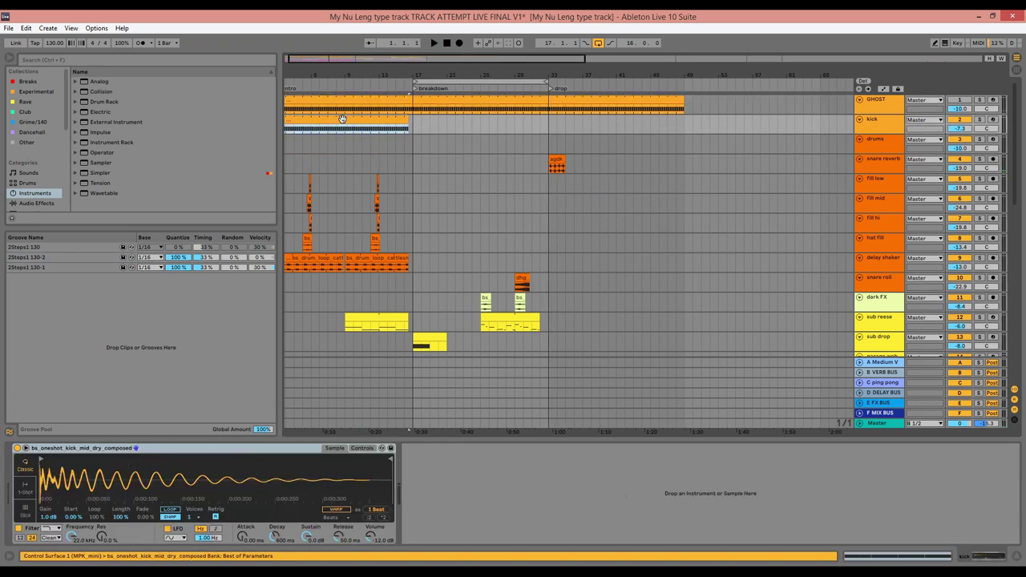
pyautogui.moveTo(343, 119); pyautogui.dragTo(611, 117)
pyautogui.press('space')
# - Duplicate the four-bar vox section from bar 33 to 37 twice along the vox track
pyautogui.scroll(-6, 594, 232)
pyautogui.scroll(-12, 583, 283)
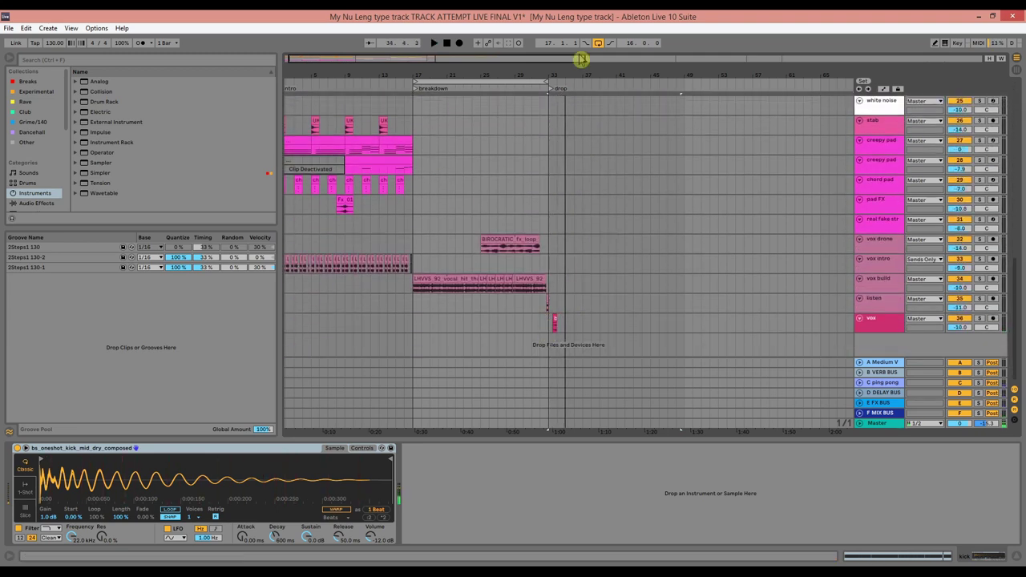
pyautogui.moveTo(586, 66); pyautogui.dragTo(583, 329)
pyautogui.press('space')
pyautogui.hotkey('ctrl', 'd')
pyautogui.hotkey('ctrl', 'd')
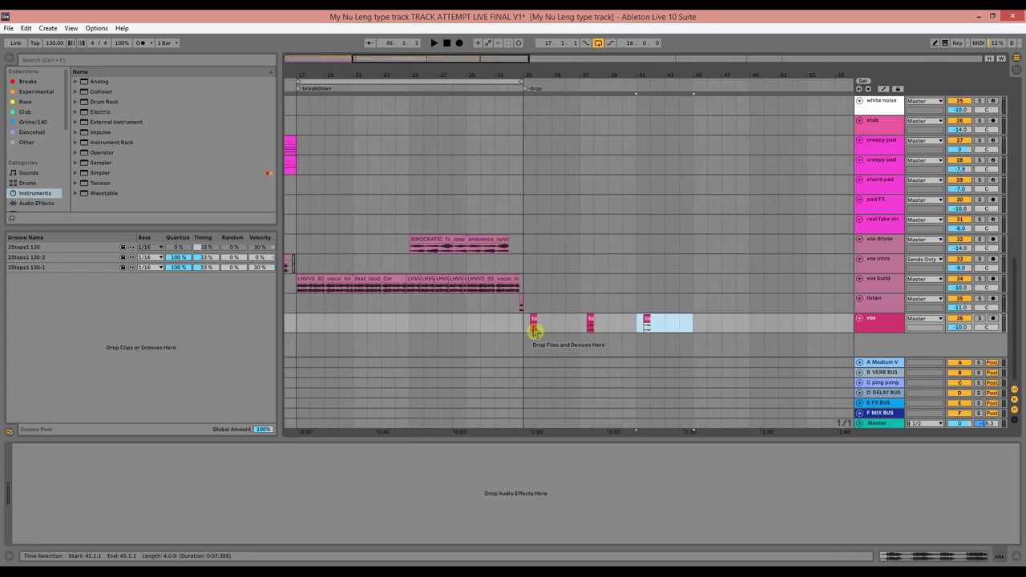
# - Set the arrangement loop to the first eight bars of the drop, bars 33 to 41, and play it
pyautogui.moveTo(523, 327); pyautogui.dragTo(641, 322)
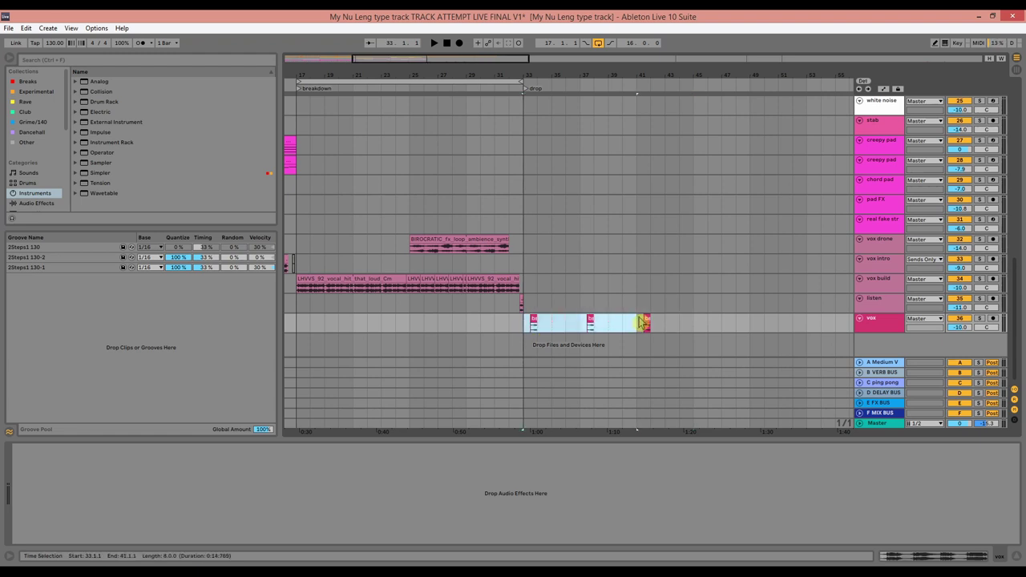
pyautogui.hotkey('ctrl', 'l')
pyautogui.scroll(10, 592, 285)
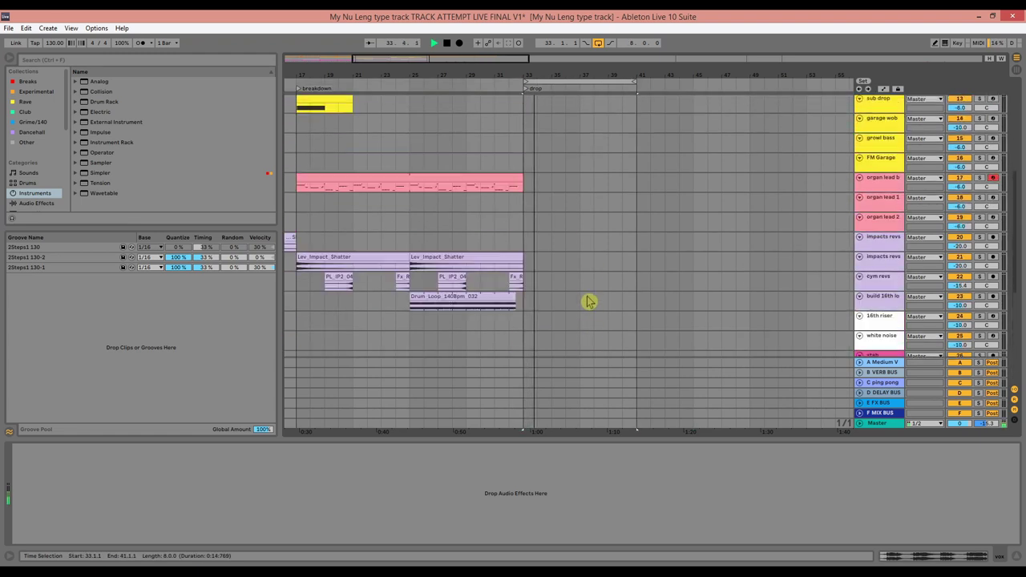
pyautogui.scroll(-2, 513, 301)
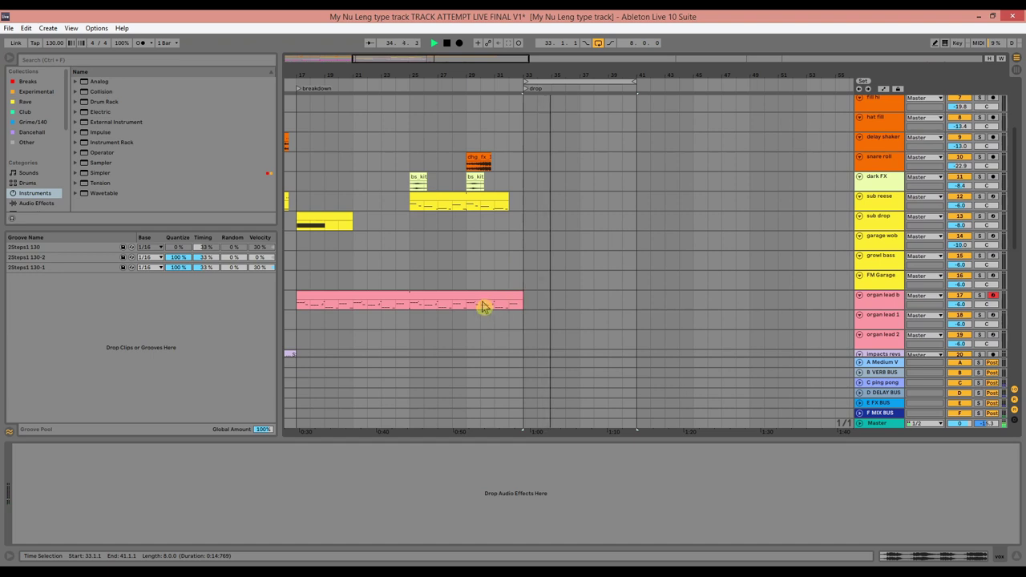
# - Copy the breakdown's organ lead clip onto the organ lead 1 track, starting at the drop on bar 33
pyautogui.press('space')
pyautogui.click(413, 297)
pyautogui.moveTo(422, 303); pyautogui.dragTo(637, 317)
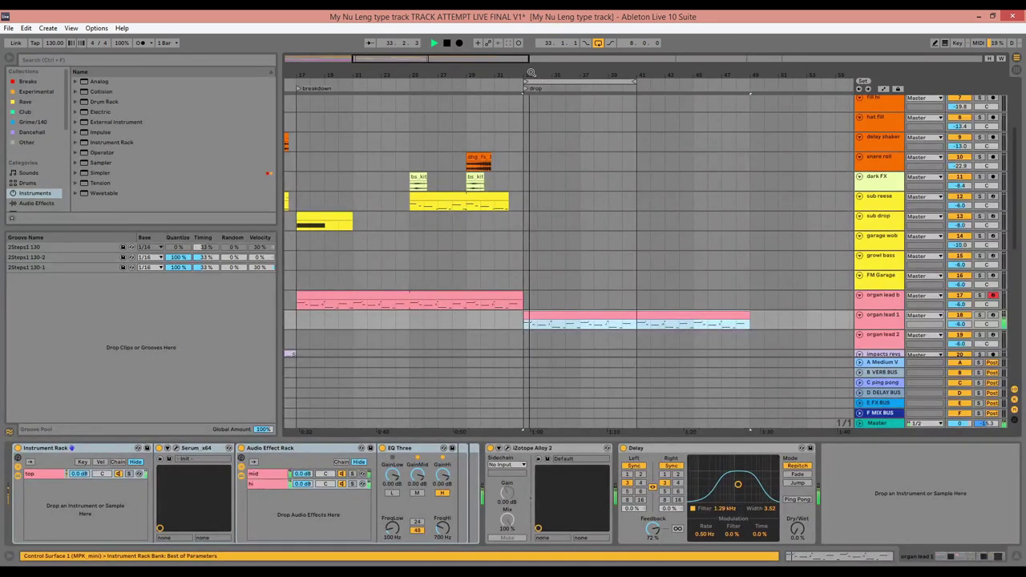
# - Copy the sub reese clip from bar 25 to the start of the drop at bar 33
pyautogui.moveTo(531, 73)
pyautogui.mouseDown()
pyautogui.moveTo(519, 113)
pyautogui.moveTo(532, 61)
pyautogui.mouseUp()
pyautogui.moveTo(482, 196); pyautogui.dragTo(559, 205)
pyautogui.scroll(5, 605, 213)
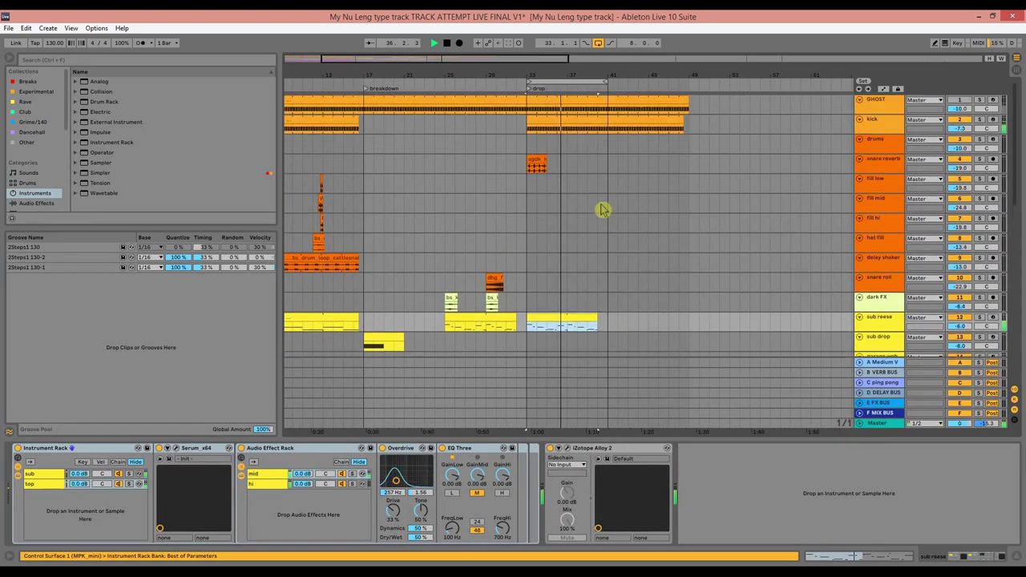
# - Extend the snare reverb clip in the drop to bar 40, matching the end of the sub reese clip
pyautogui.click(540, 159)
pyautogui.moveTo(579, 159); pyautogui.dragTo(598, 158)
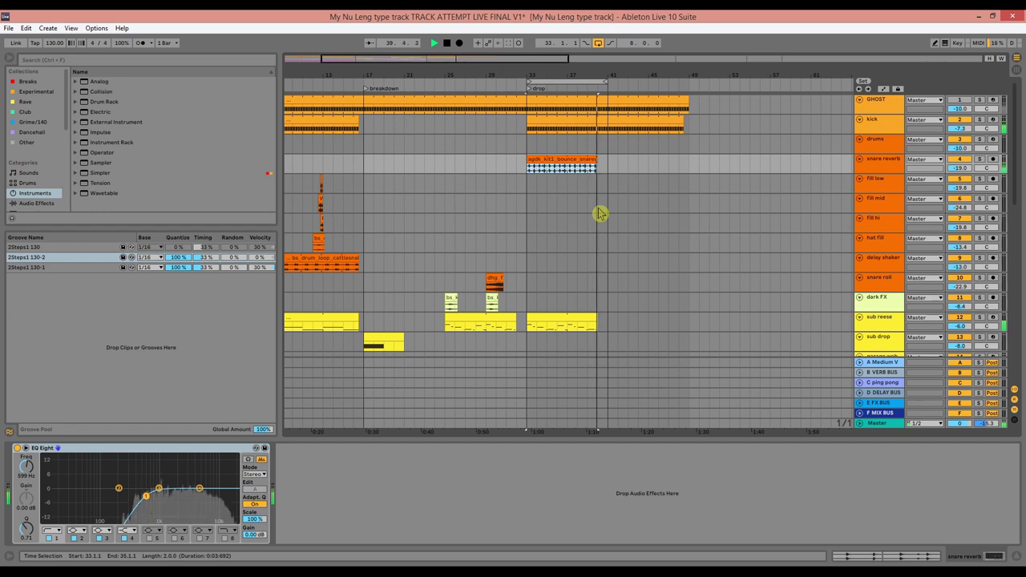
pyautogui.click(548, 155)
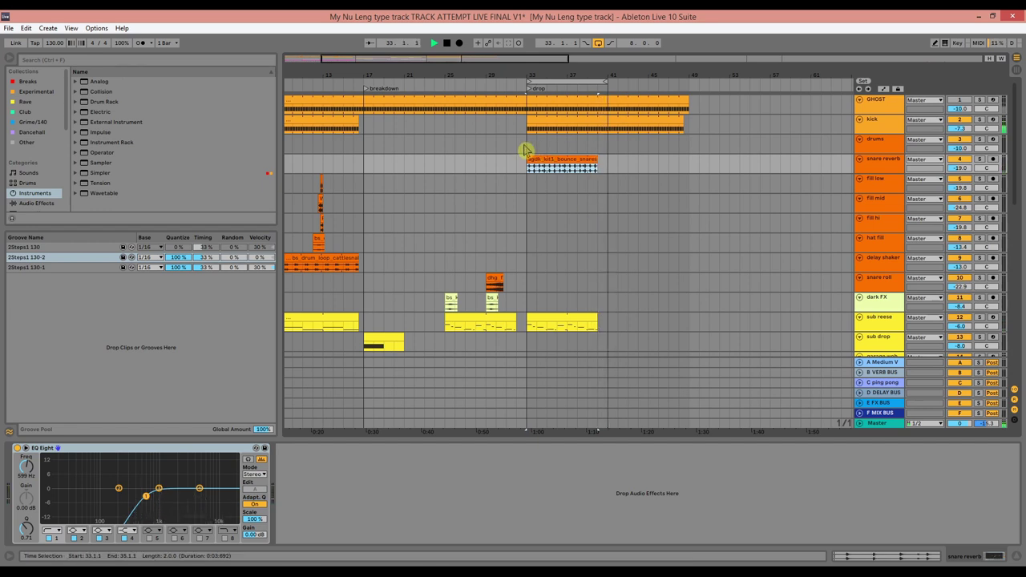
# - Create a four-bar MIDI clip on the drums track at bar 33 and assign it the 2Steps1 130 groove
pyautogui.moveTo(527, 152); pyautogui.dragTo(567, 132)
pyautogui.hotkey('ctrl', 'shift', 'm')
pyautogui.press('space')
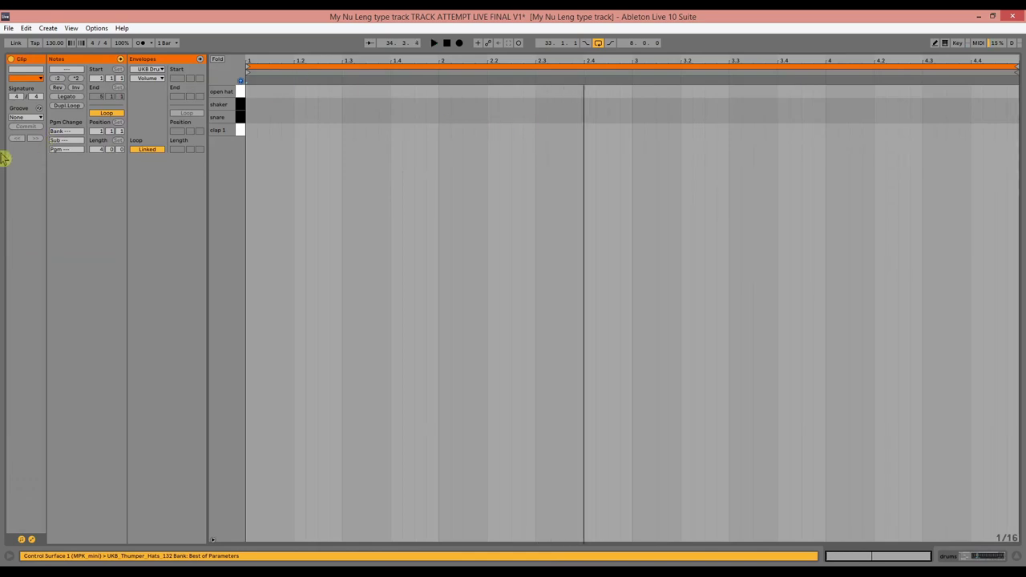
pyautogui.click(26, 118)
pyautogui.click(36, 136)
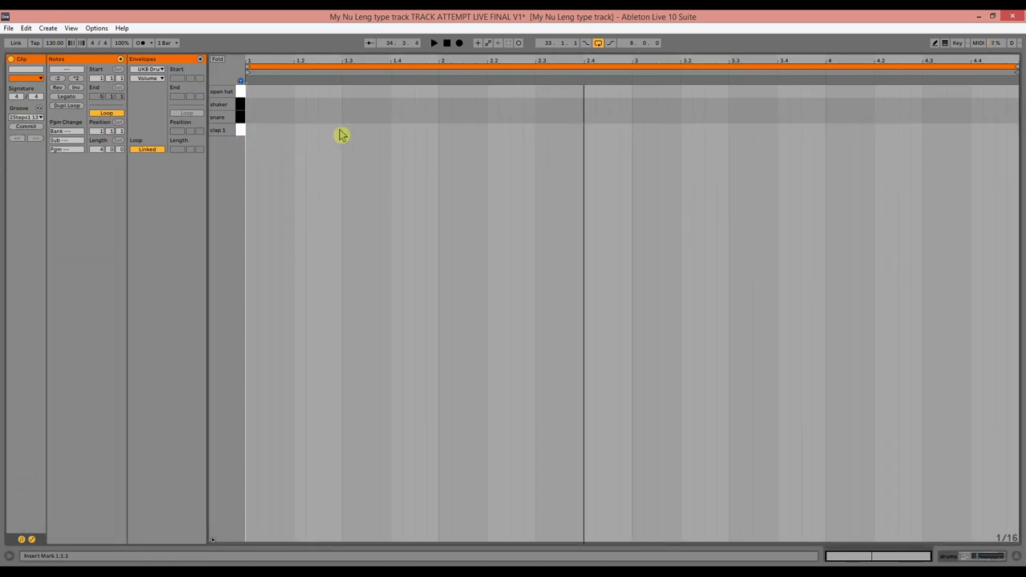
# - Add clap 1 notes on beats 2 and 4 of all four bars in the drums clip
pyautogui.doubleClick(298, 130)
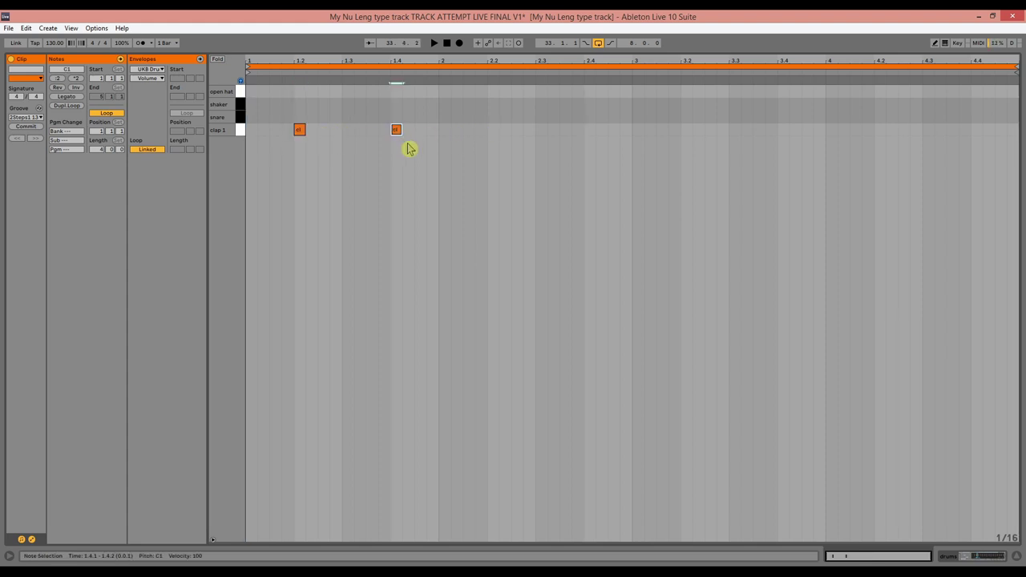
pyautogui.press('space')
pyautogui.moveTo(436, 128); pyautogui.dragTo(273, 126)
pyautogui.hotkey('ctrl', 'd')
pyautogui.hotkey('ctrl', 'd')
pyautogui.hotkey('ctrl', 'd')
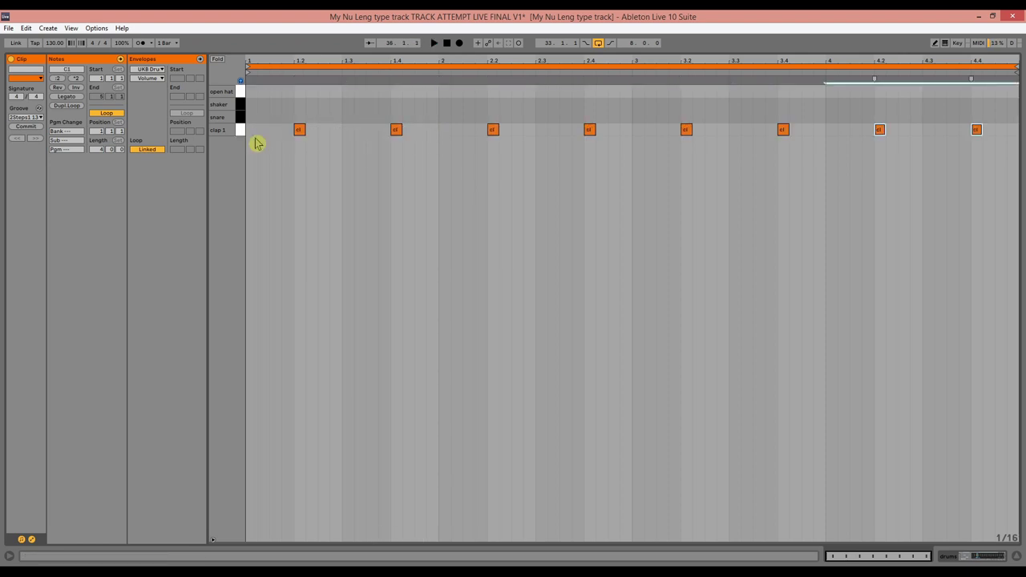
pyautogui.press('space')
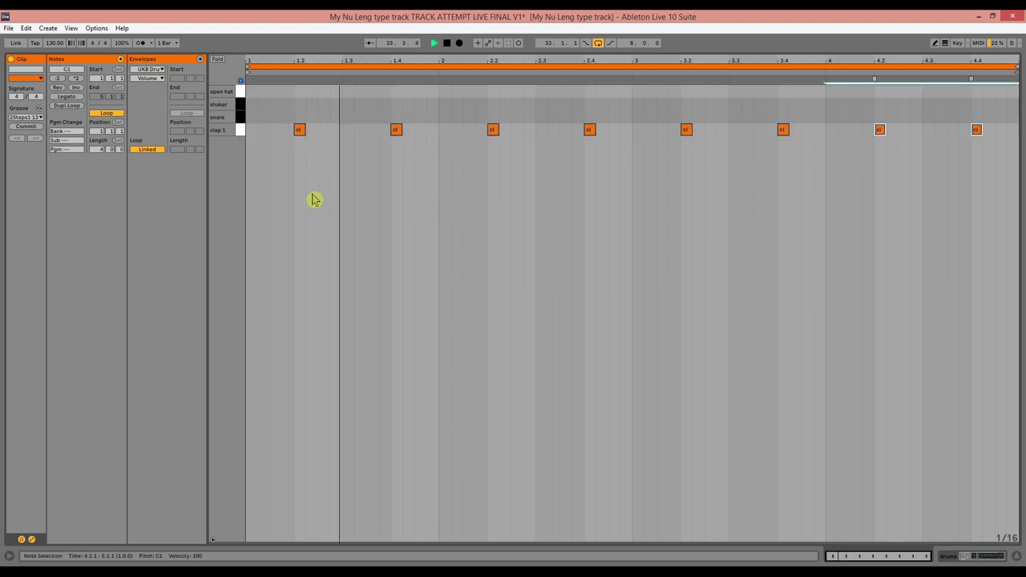
# - Set the grid to 1/8 and fill the open hat row with off-beat notes from 1.1.3 to 4.3.3
pyautogui.rightClick(280, 102)
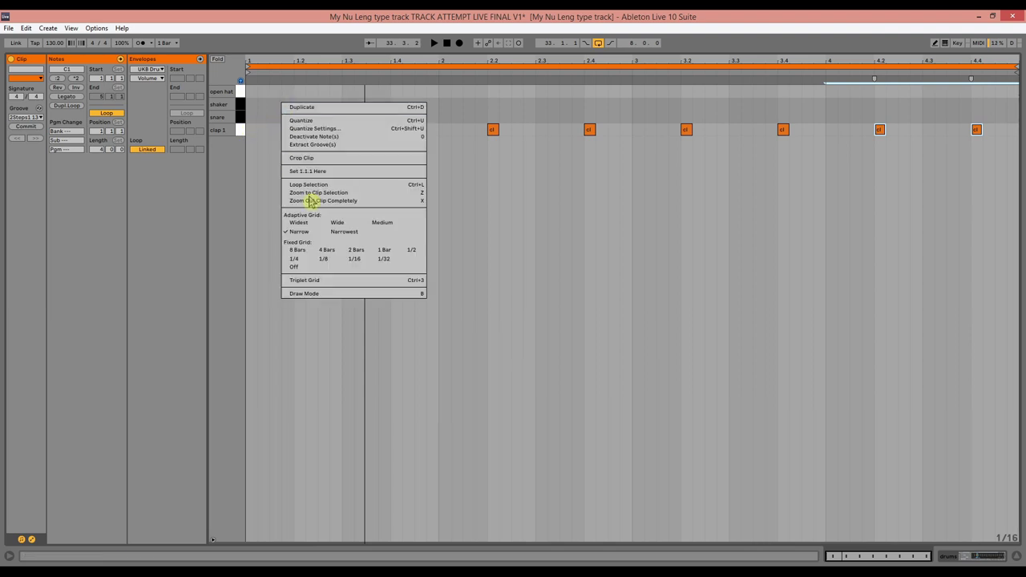
pyautogui.click(335, 264)
pyautogui.doubleClick(281, 92)
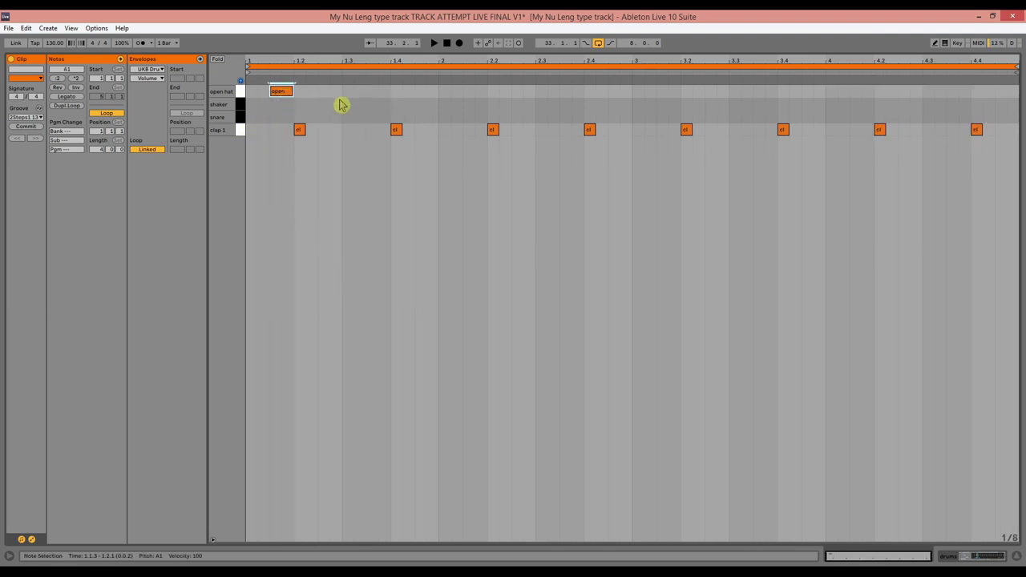
pyautogui.press('space')
pyautogui.moveTo(284, 96); pyautogui.dragTo(336, 94)
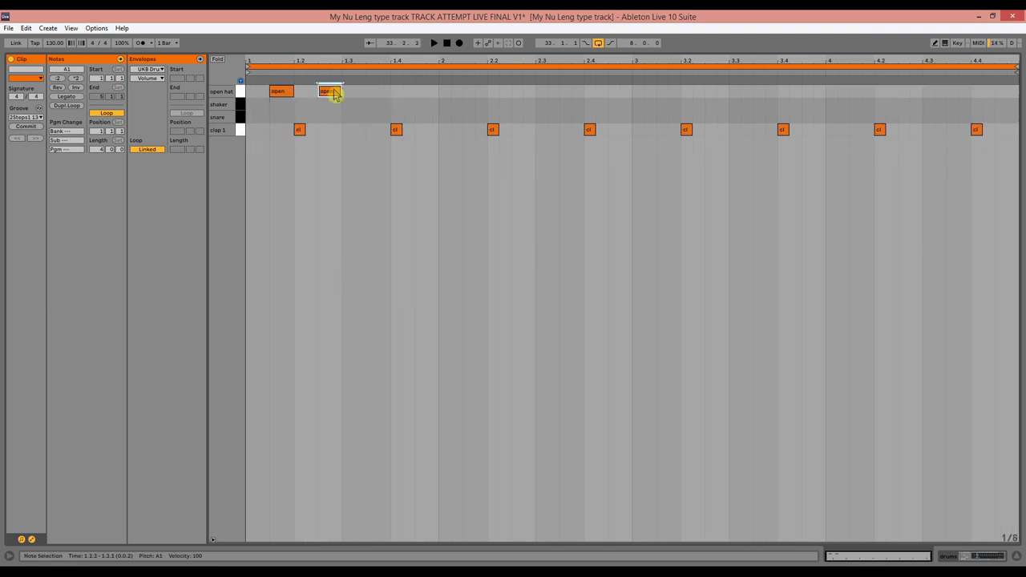
pyautogui.moveTo(335, 91); pyautogui.dragTo(277, 96)
pyautogui.moveTo(289, 92); pyautogui.dragTo(383, 93)
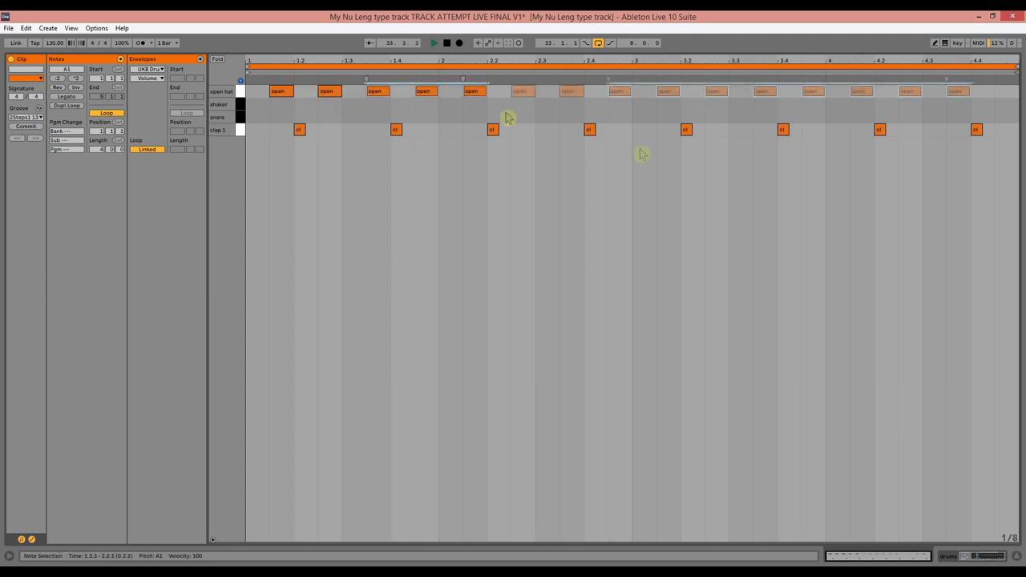
pyautogui.press('space')
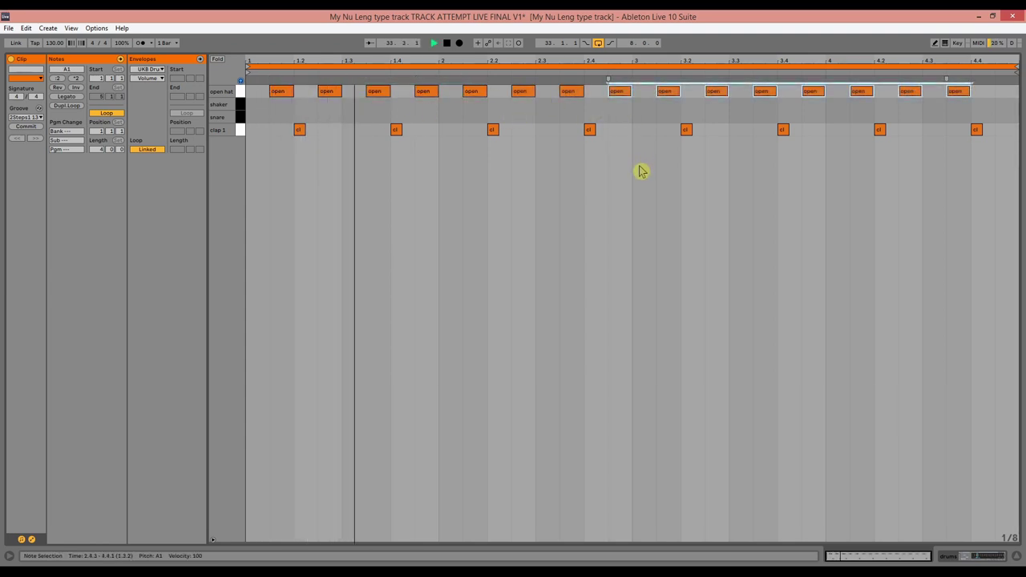
# - Extend the drums clip in the arrangement to bar 40
pyautogui.hotkey('ctrl', 'alt', 'l')
pyautogui.scroll(1, 643, 171)
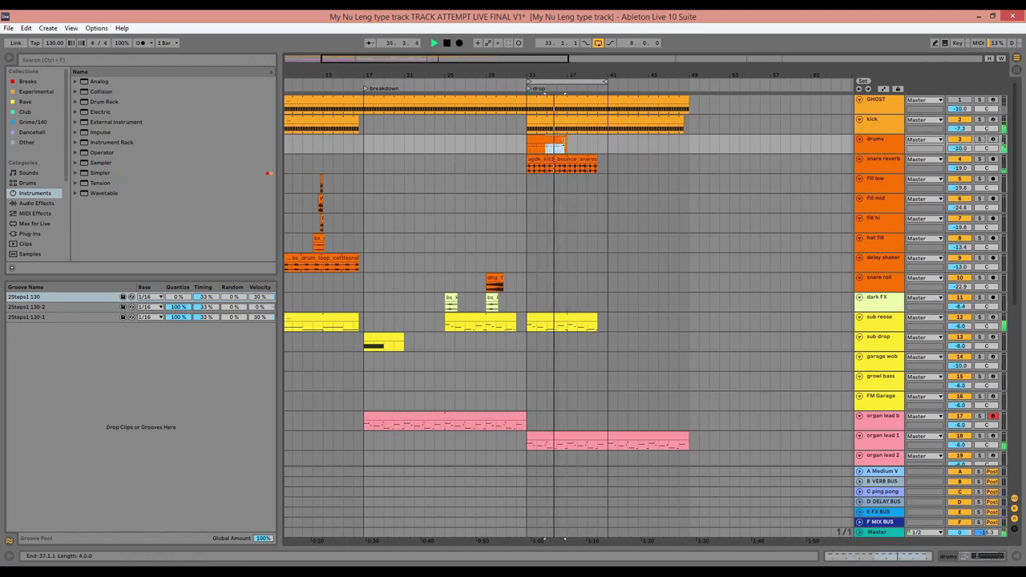
pyautogui.moveTo(564, 140); pyautogui.dragTo(597, 142)
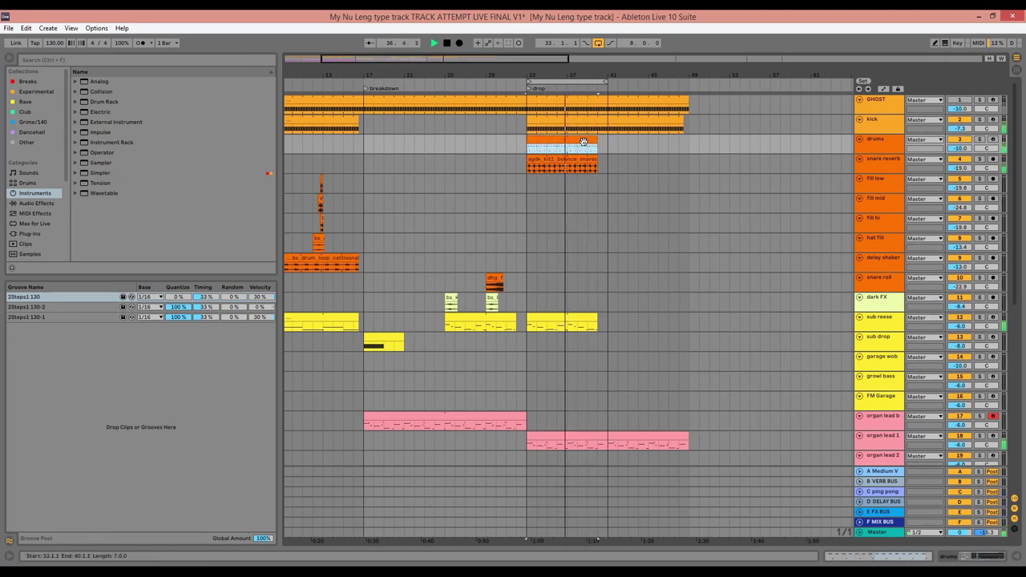
# - Reopen the drums clip and add the missing last off-beat open hat note at 4.4.3
pyautogui.doubleClick(584, 142)
pyautogui.click(943, 101)
pyautogui.click(954, 95)
pyautogui.press('space')
pyautogui.moveTo(958, 91); pyautogui.dragTo(1004, 95)
# - Set the grid to 1/16 and add shaker notes at 1.1.1, 1.1.2 and 1.2.2, repeating the pattern every half bar through bar 2
pyautogui.rightClick(275, 157)
pyautogui.click(344, 310)
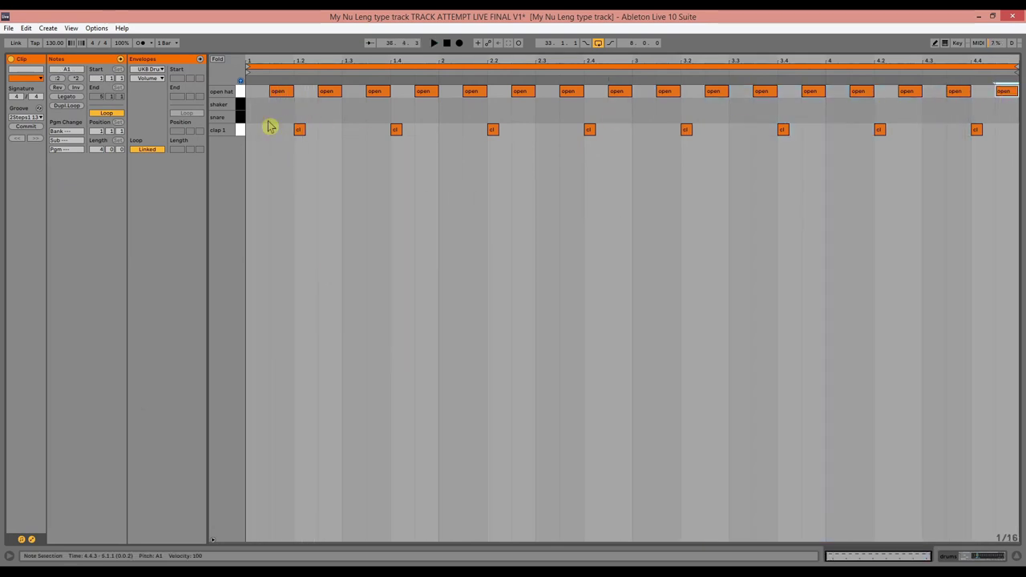
pyautogui.press('space')
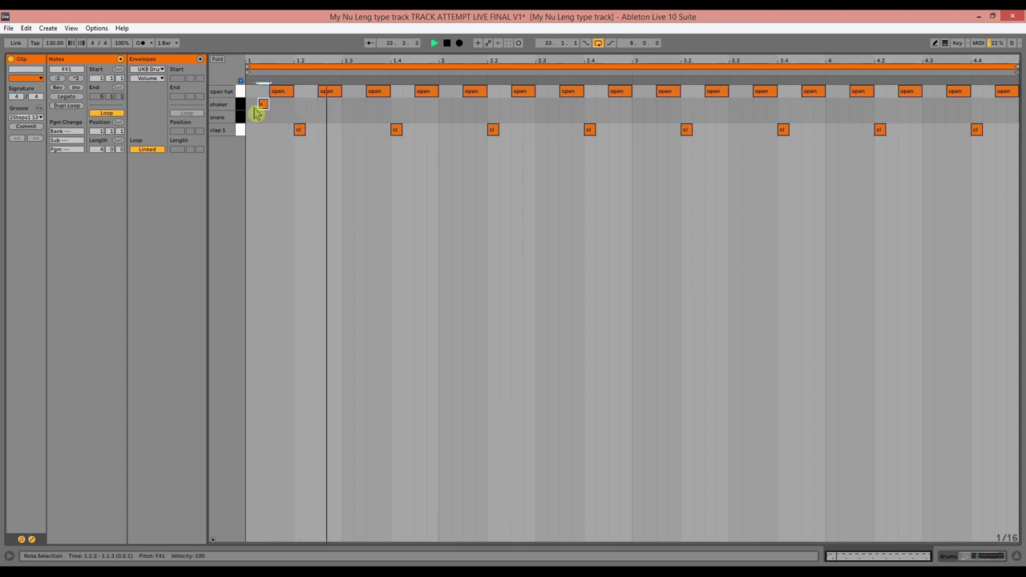
pyautogui.doubleClick(312, 104)
pyautogui.press('space')
pyautogui.moveTo(333, 102)
pyautogui.mouseDown()
pyautogui.moveTo(248, 116)
pyautogui.moveTo(352, 106)
pyautogui.mouseUp()
pyautogui.press('space')
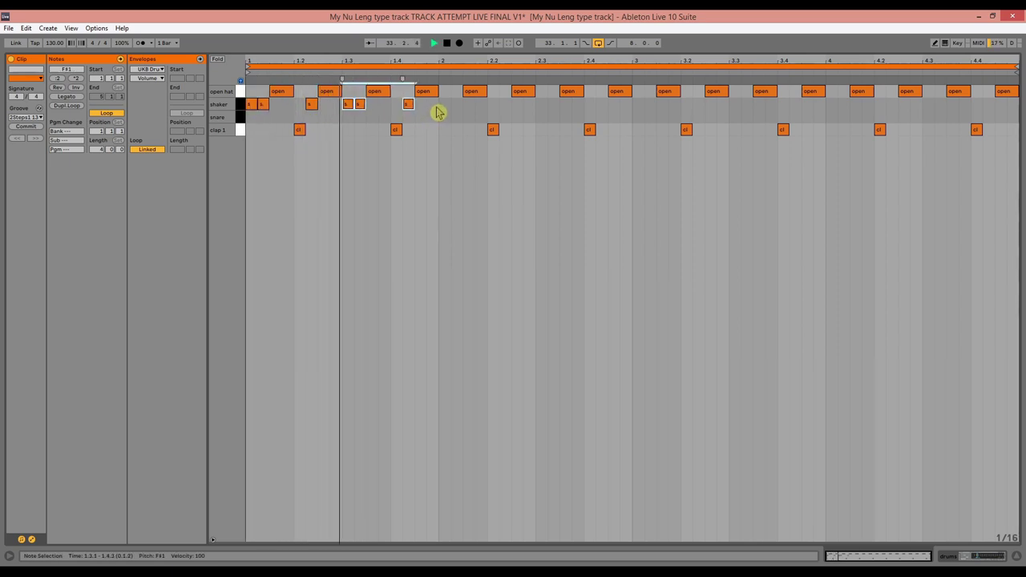
pyautogui.moveTo(435, 101)
pyautogui.mouseDown()
pyautogui.moveTo(230, 117)
pyautogui.moveTo(468, 105)
pyautogui.moveTo(444, 105)
pyautogui.mouseUp()
pyautogui.press('space')
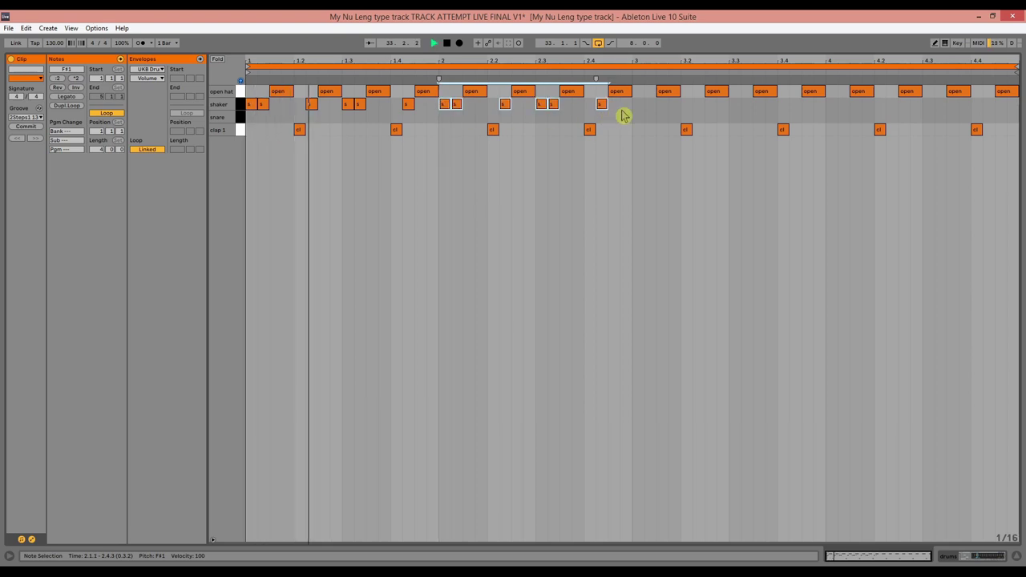
# - Loop only the first two bars of the drums clip
pyautogui.press('space')
pyautogui.moveTo(626, 112); pyautogui.dragTo(250, 90)
pyautogui.hotkey('ctrl', 'l')
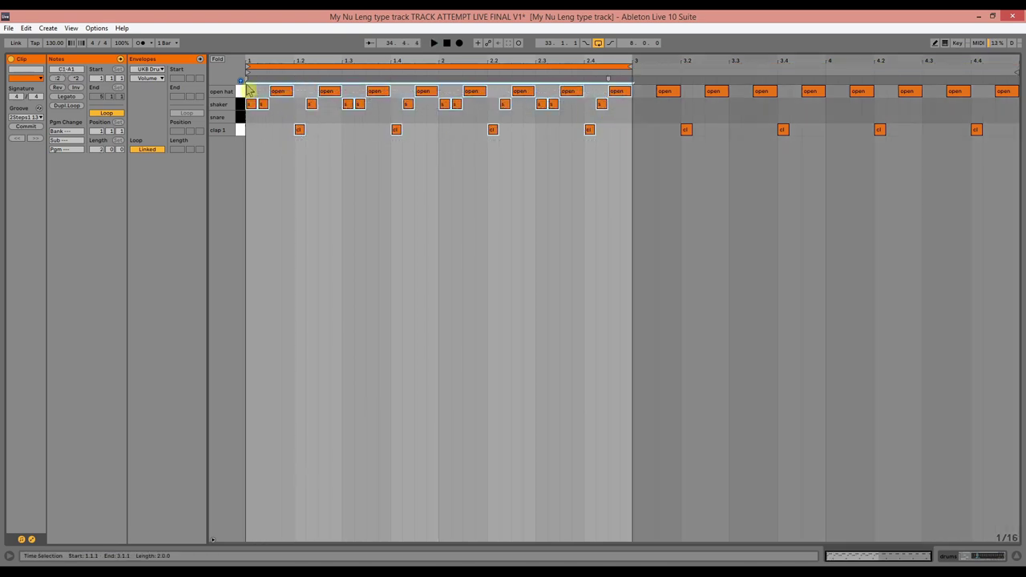
# - Add snare notes at 2.4.4 and 1.4.4 in the drums clip
pyautogui.doubleClick(626, 117)
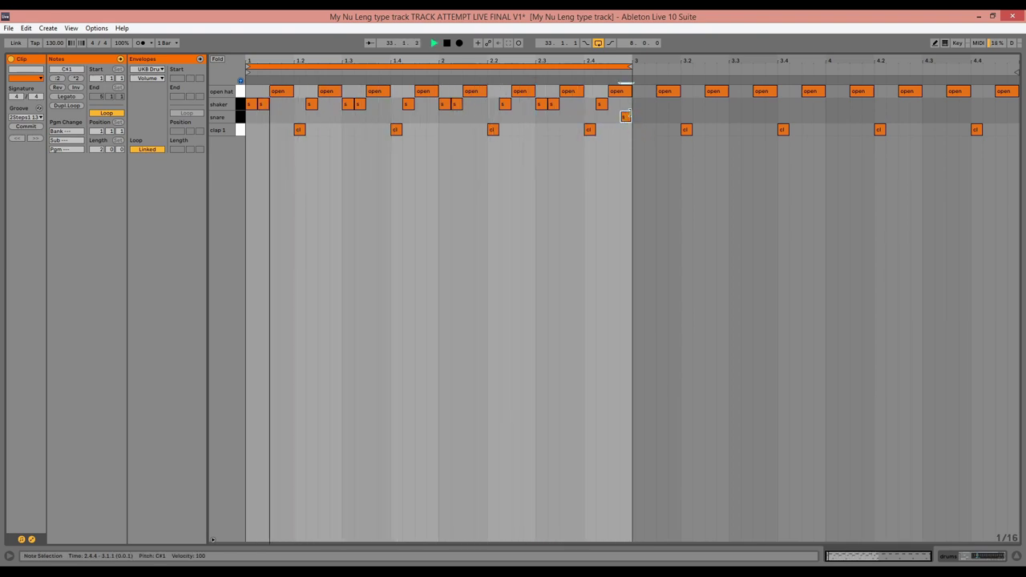
pyautogui.press('space')
pyautogui.doubleClick(420, 117)
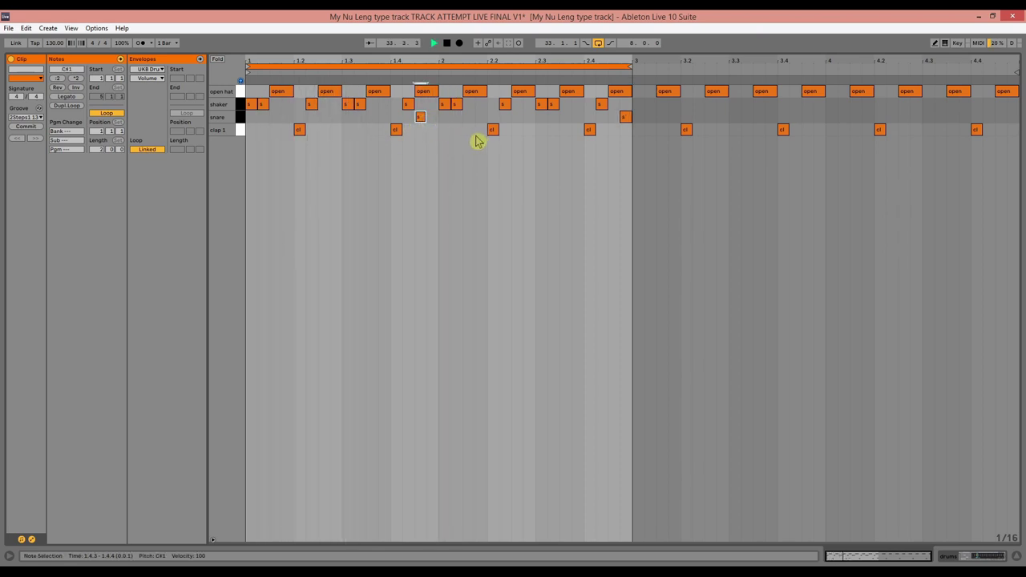
pyautogui.press('space')
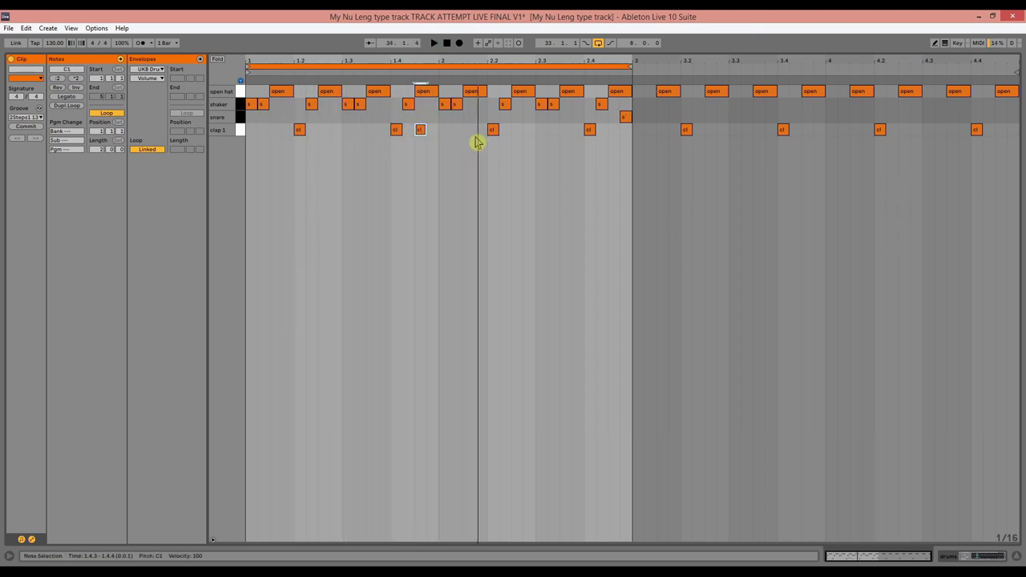
pyautogui.press('space')
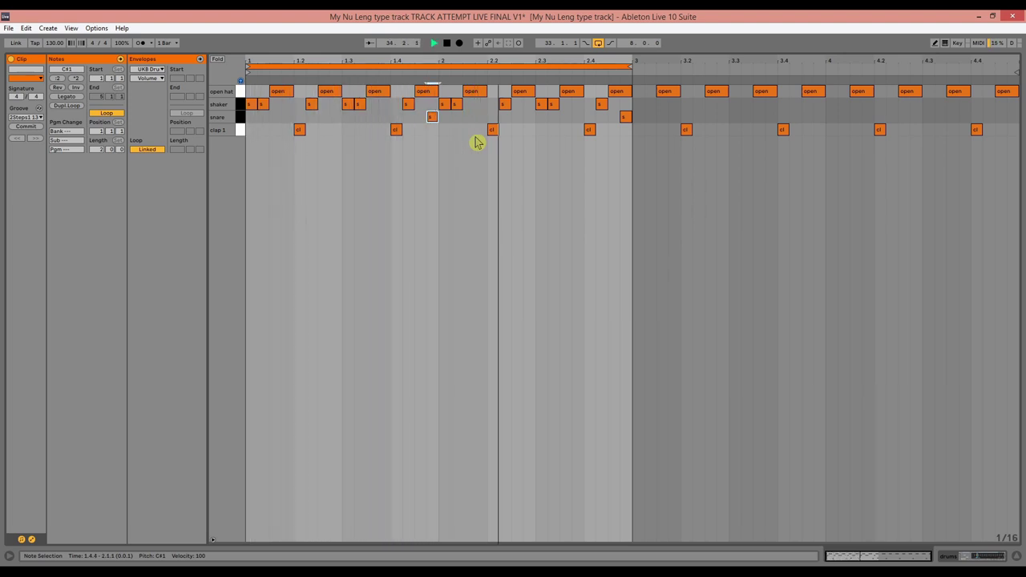
# - Return to the arrangement and inspect the snare pad's sample in the drums track's Drum Rack
pyautogui.press('Tab')
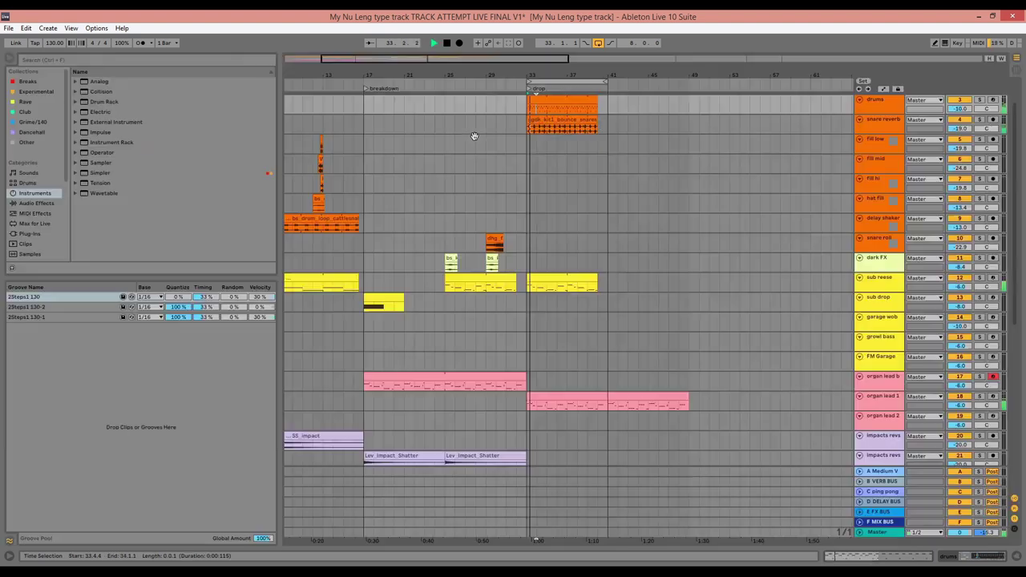
pyautogui.doubleClick(886, 109)
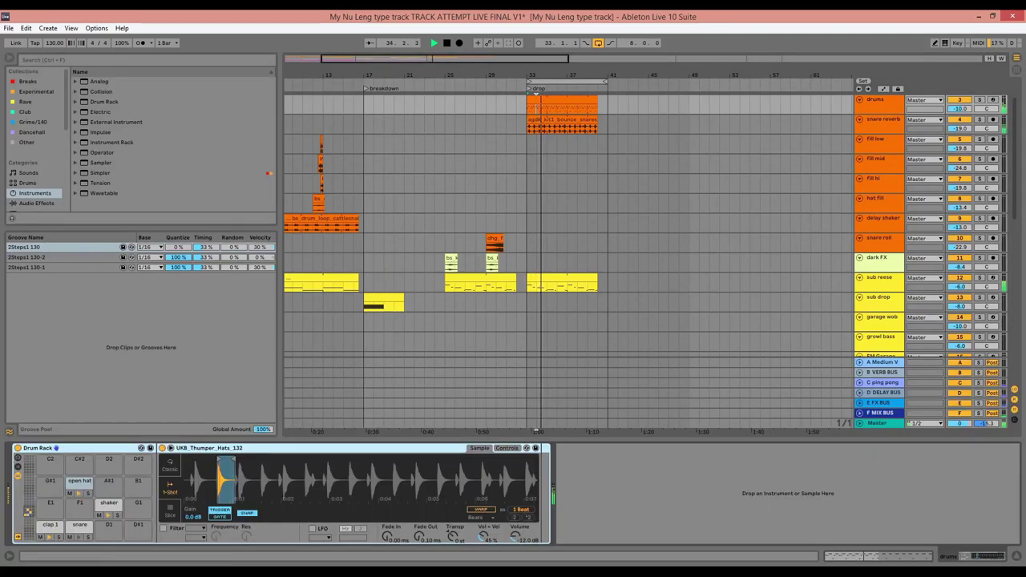
pyautogui.click(90, 525)
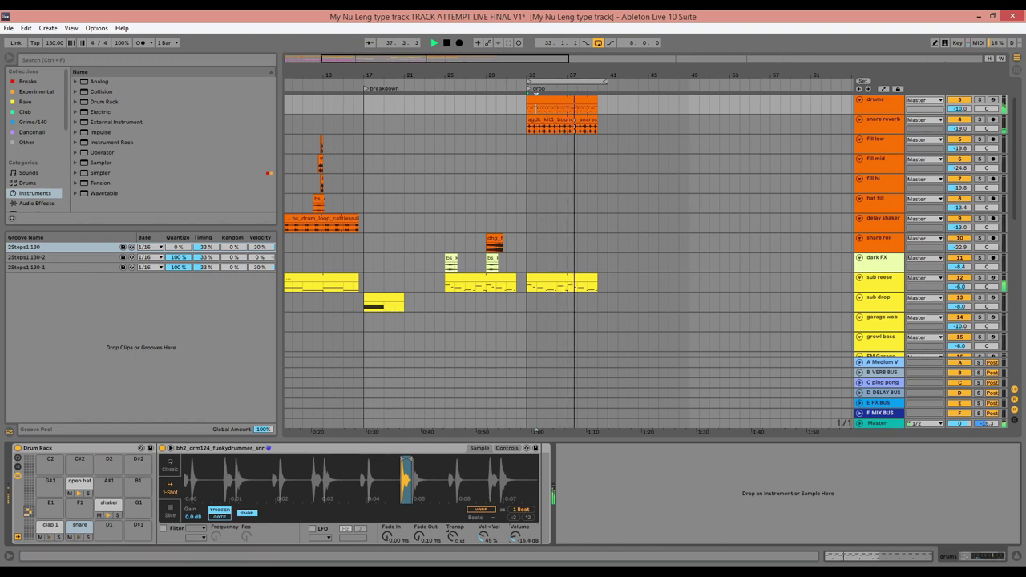
# - Clear the kick pattern from bar 40 to bar 41
pyautogui.scroll(2, 617, 236)
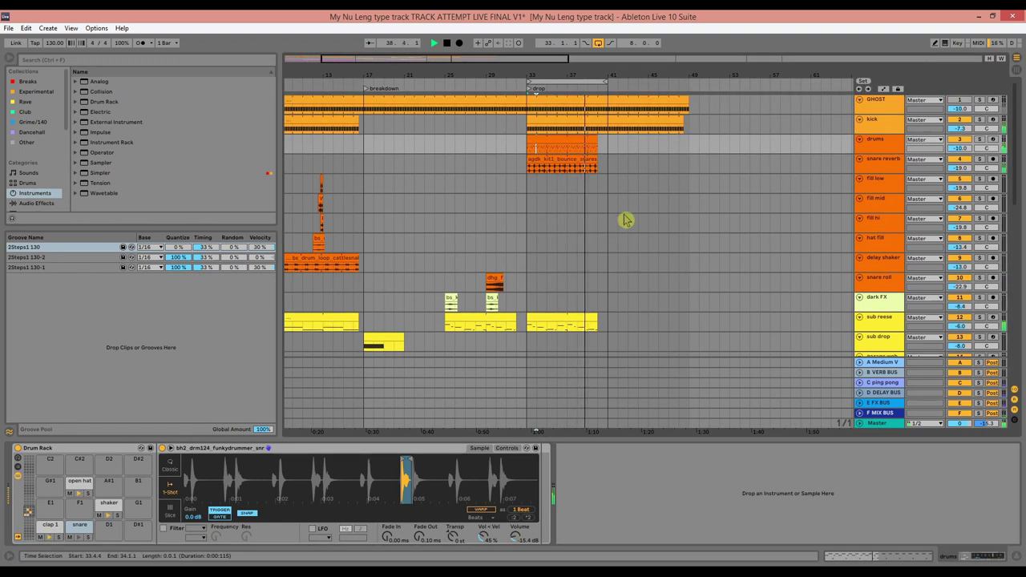
pyautogui.scroll(-6, 594, 313)
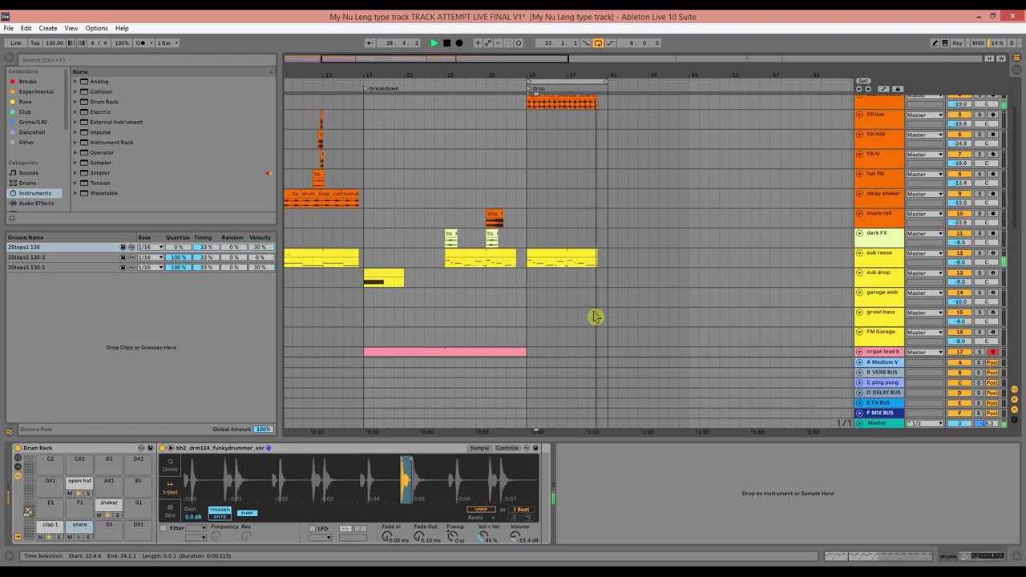
pyautogui.scroll(6, 602, 298)
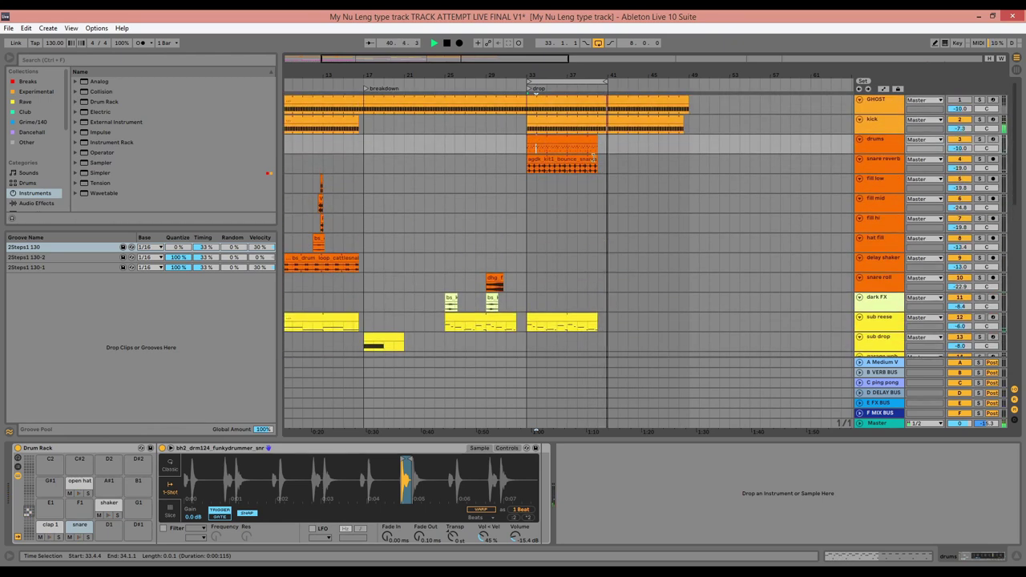
pyautogui.click(602, 127)
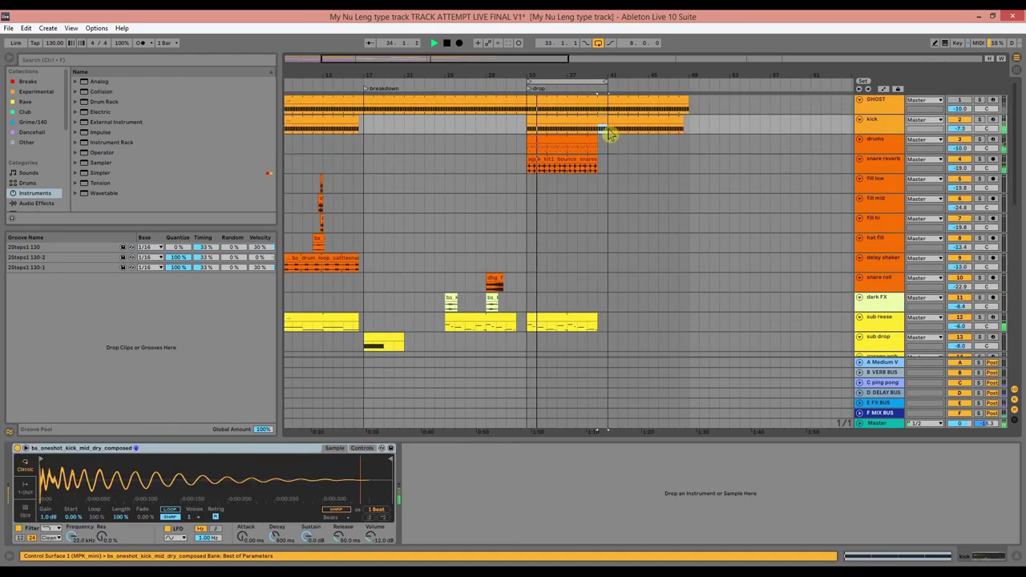
pyautogui.scroll(-15, 584, 259)
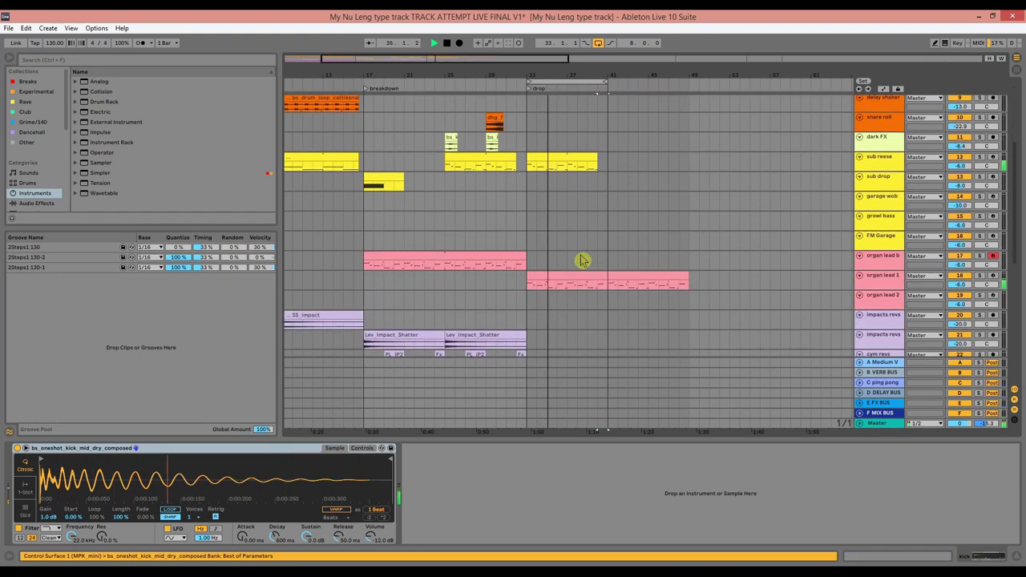
# - Duplicate the breakdown's Lev_Impact_Shatter clips and cym revs clips from bars 17–33 into the drop at bar 33
pyautogui.press('space')
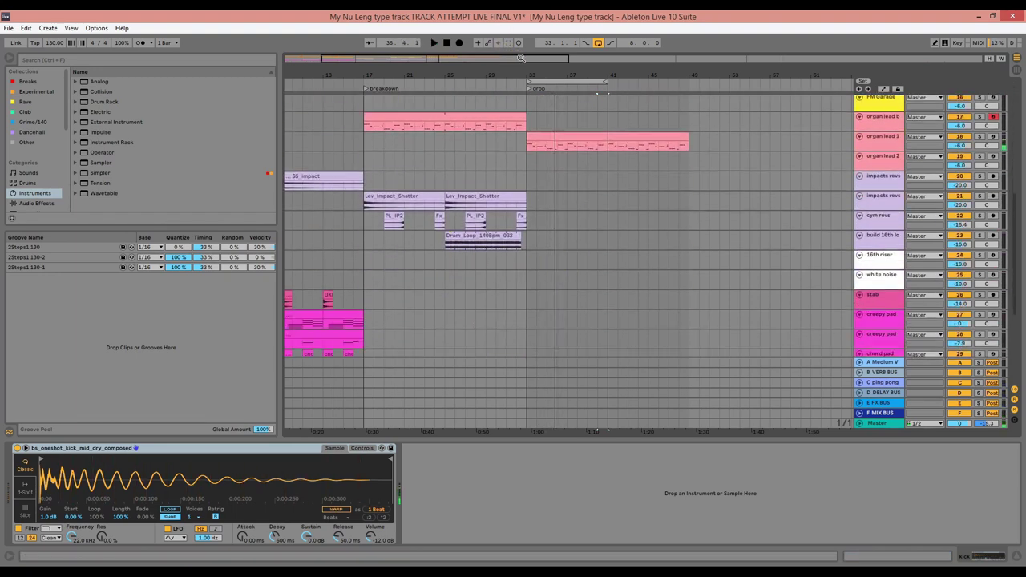
pyautogui.moveTo(541, 72); pyautogui.dragTo(535, 54)
pyautogui.click(457, 197)
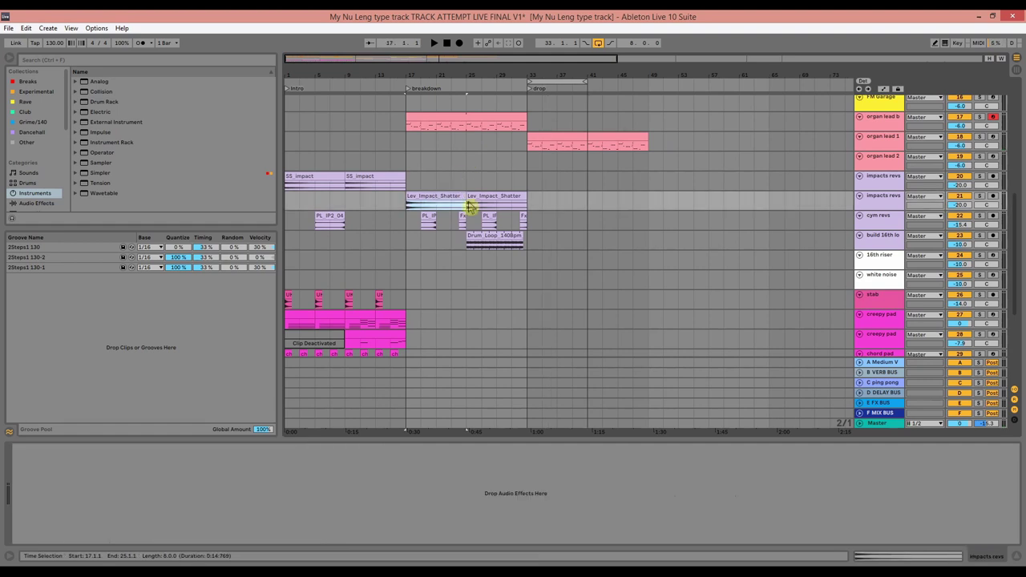
pyautogui.keyDown('shift'); pyautogui.click(477, 195); pyautogui.keyUp('shift')
pyautogui.hotkey('ctrl', 'd')
pyautogui.press('space')
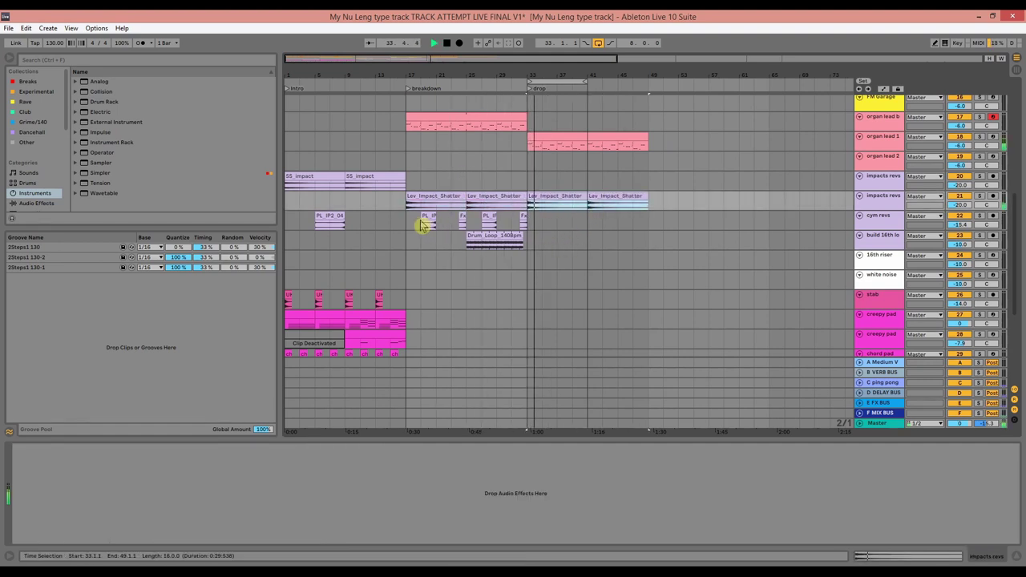
pyautogui.moveTo(409, 221); pyautogui.dragTo(527, 217)
pyautogui.hotkey('ctrl', 'd')
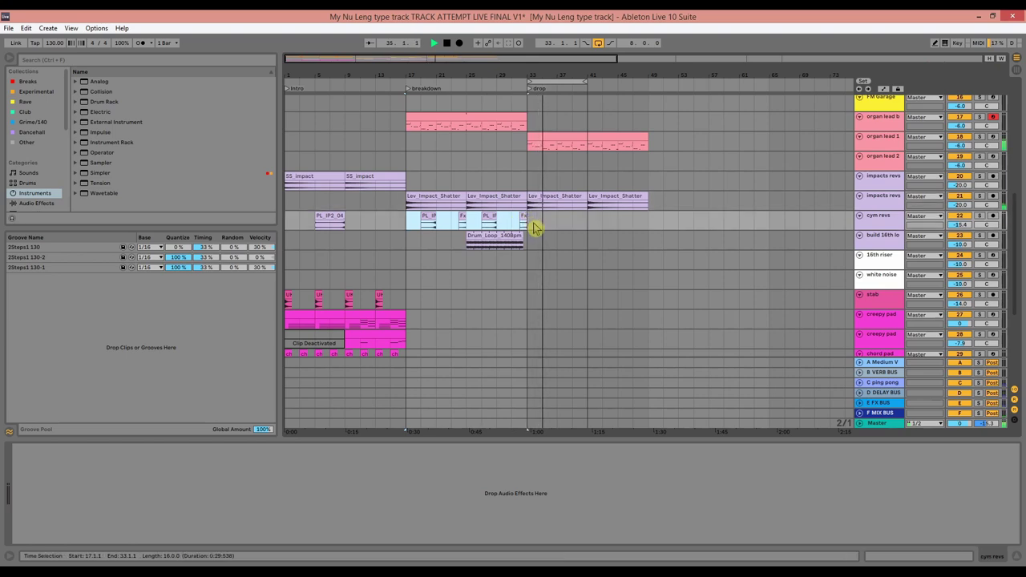
# - Copy the drums, snare reverb and sub reese clips from bar 33 to bar 41, and extend the loop to 16 bars
pyautogui.scroll(8, 542, 245)
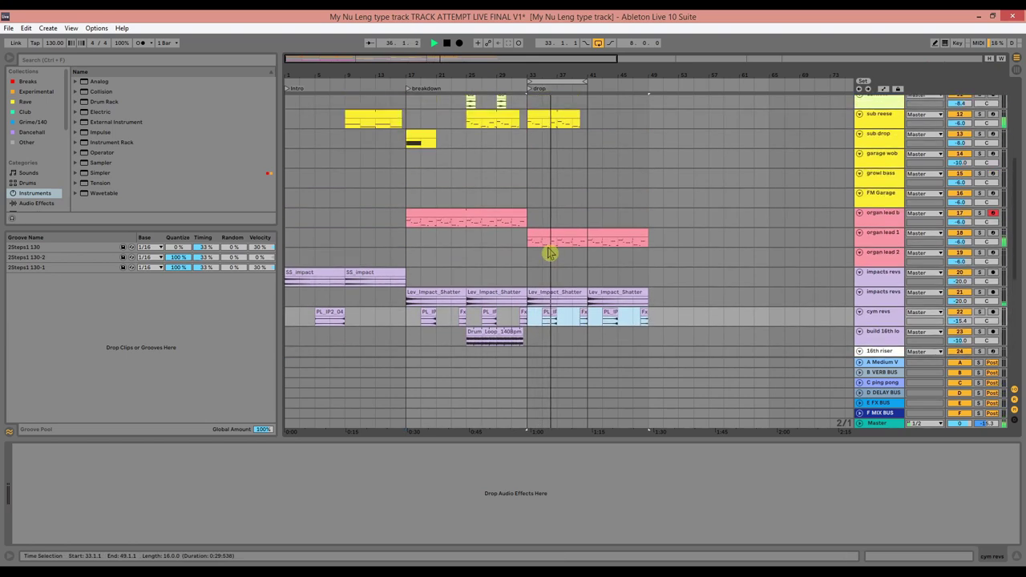
pyautogui.scroll(7, 593, 230)
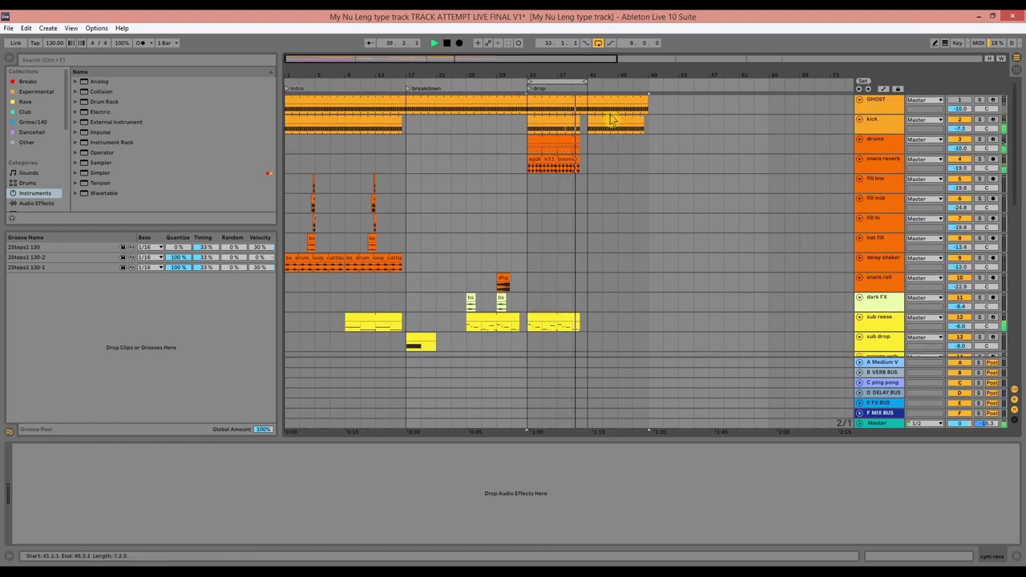
pyautogui.click(561, 120)
pyautogui.scroll(-4, 586, 233)
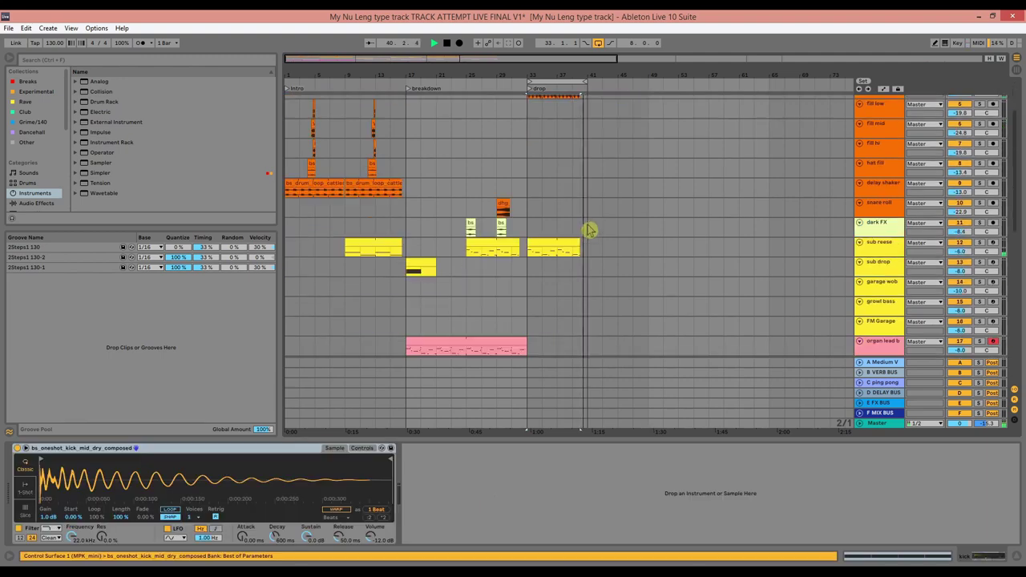
pyautogui.scroll(-8, 586, 234)
pyautogui.scroll(-3, 581, 281)
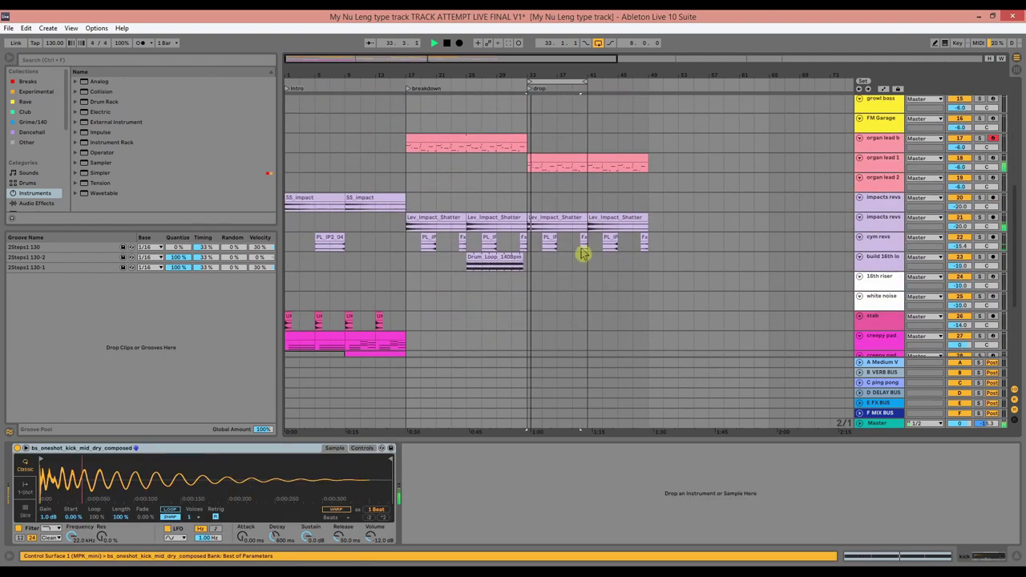
pyautogui.keyDown('shift'); pyautogui.click(584, 238); pyautogui.keyUp('shift')
pyautogui.moveTo(551, 218); pyautogui.dragTo(609, 217)
pyautogui.scroll(11, 609, 217)
pyautogui.moveTo(582, 85); pyautogui.dragTo(649, 85)
# - Copy the vox drone clip from bar 25 to bar 41, and duplicate the vox section of bars 41–45 to bar 45
pyautogui.scroll(-4, 594, 271)
pyautogui.scroll(-12, 594, 271)
pyautogui.click(540, 268)
pyautogui.scroll(-4, 540, 268)
pyautogui.click(481, 247)
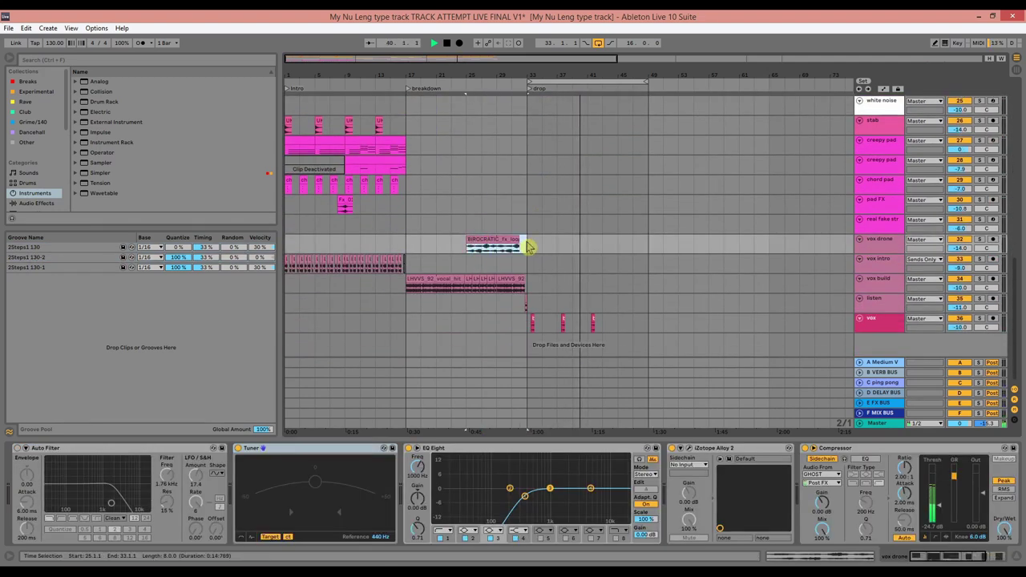
pyautogui.hotkey('ctrl', 'd')
pyautogui.moveTo(548, 241); pyautogui.dragTo(609, 241)
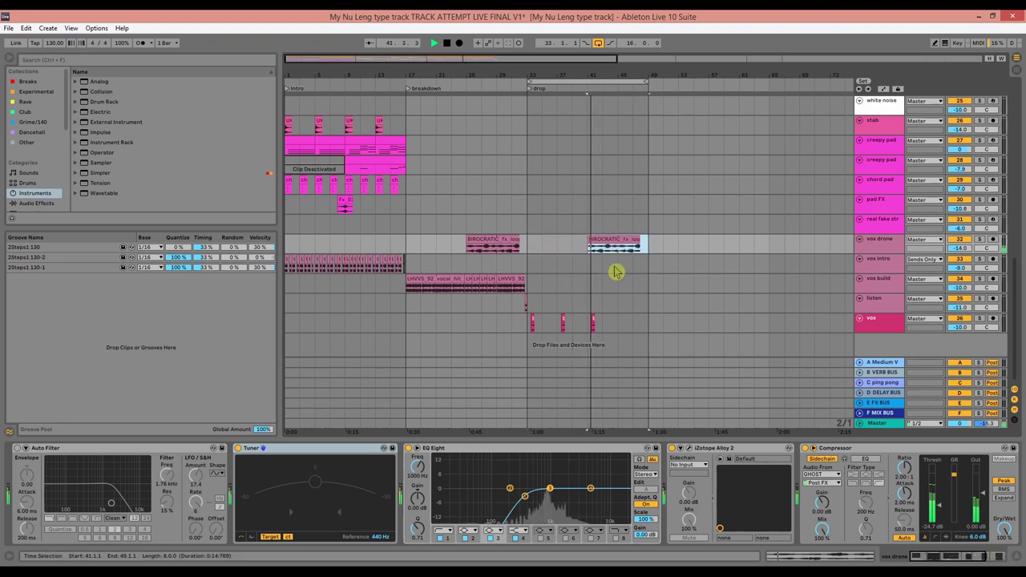
pyautogui.click(591, 321)
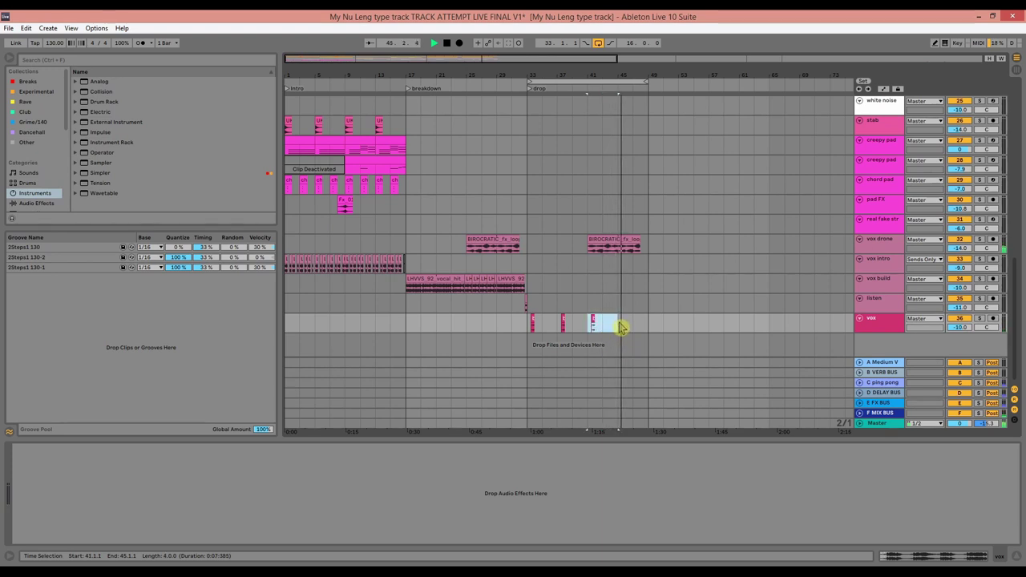
pyautogui.hotkey('ctrl', 'd')
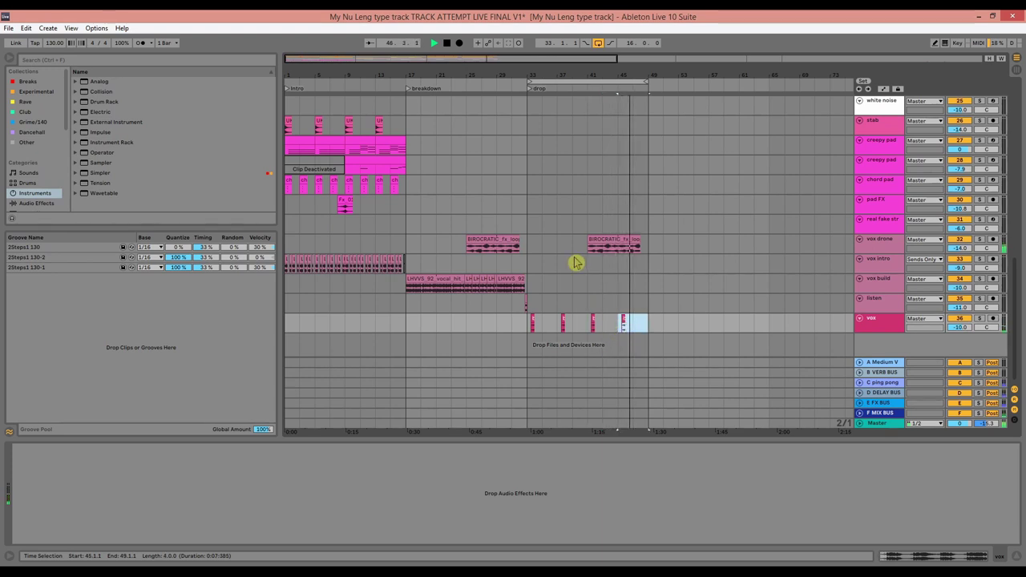
# - Rename the drop locator "drop 1A" and add a locator named "Drop 1 B" at bar 49
pyautogui.scroll(6, 574, 262)
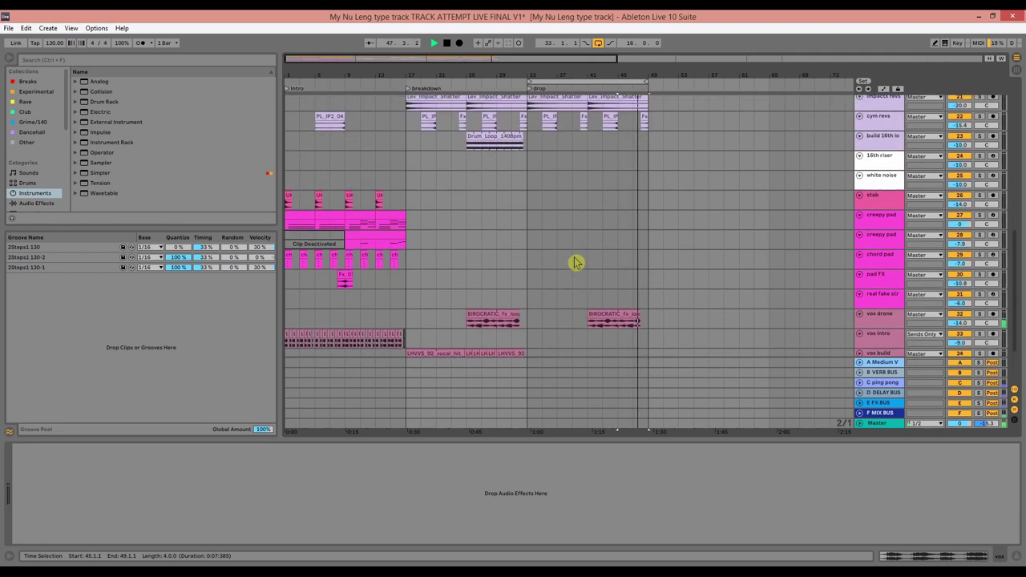
pyautogui.scroll(2, 574, 262)
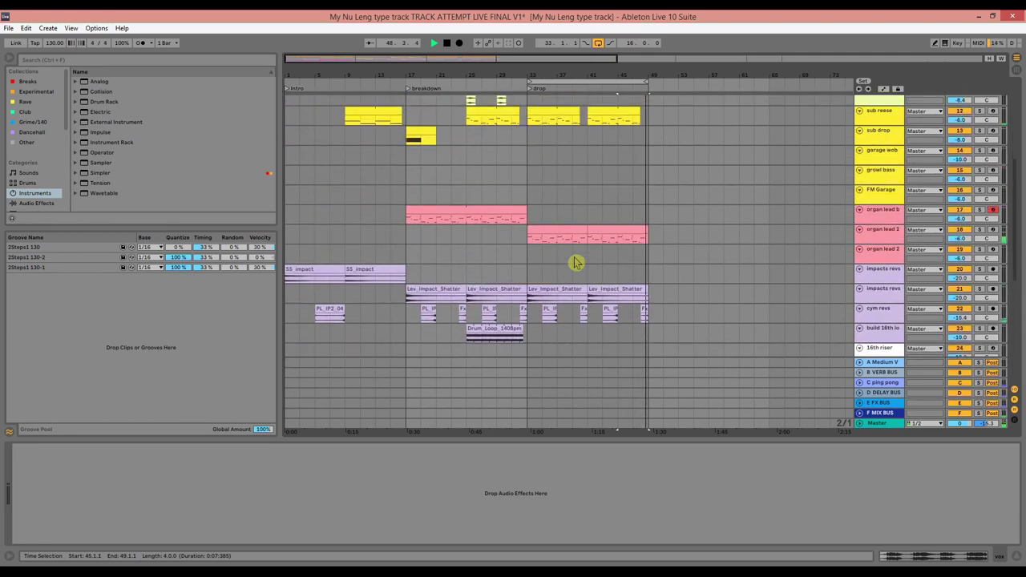
pyautogui.scroll(7, 574, 263)
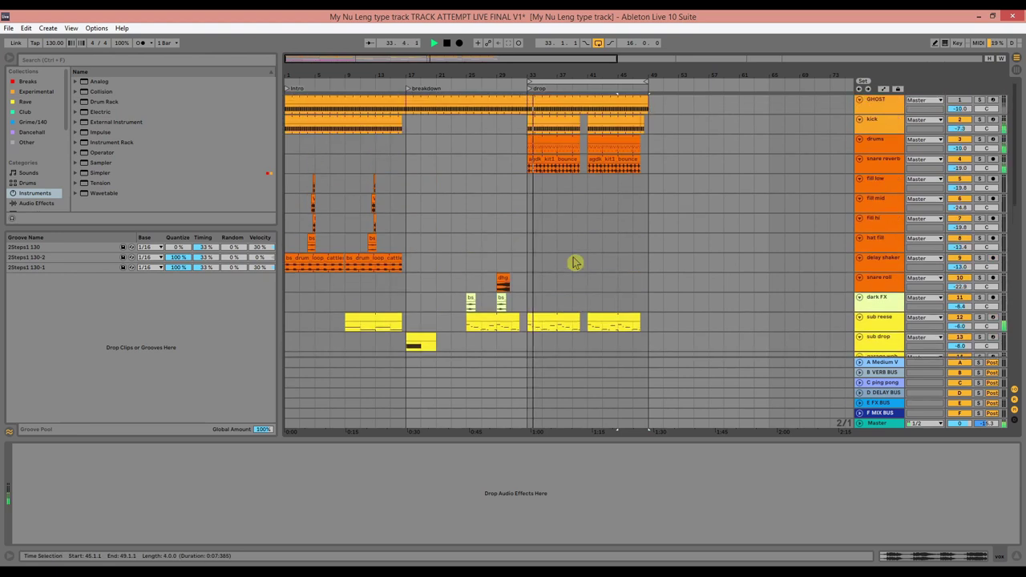
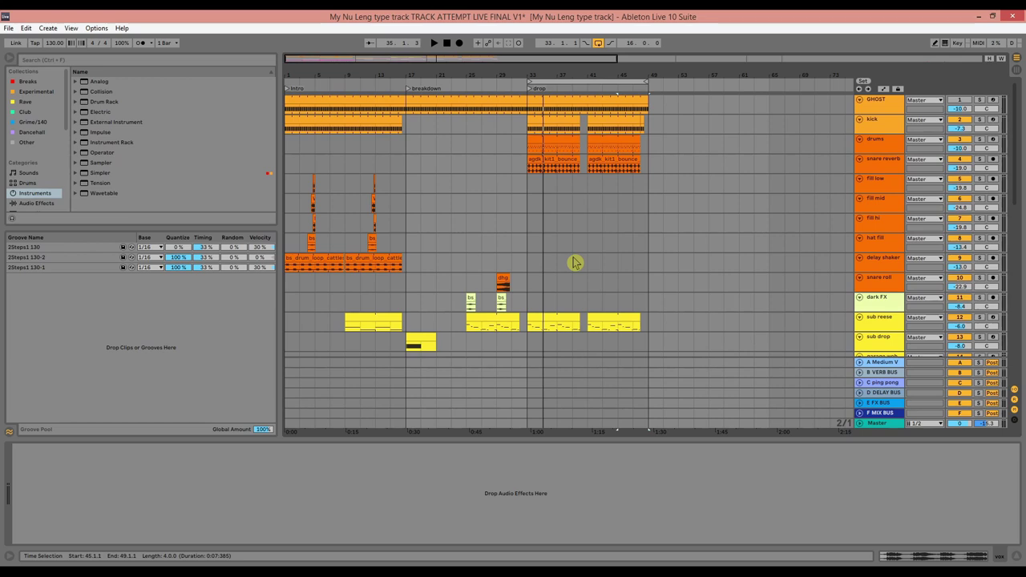
pyautogui.scroll(-10, 578, 270)
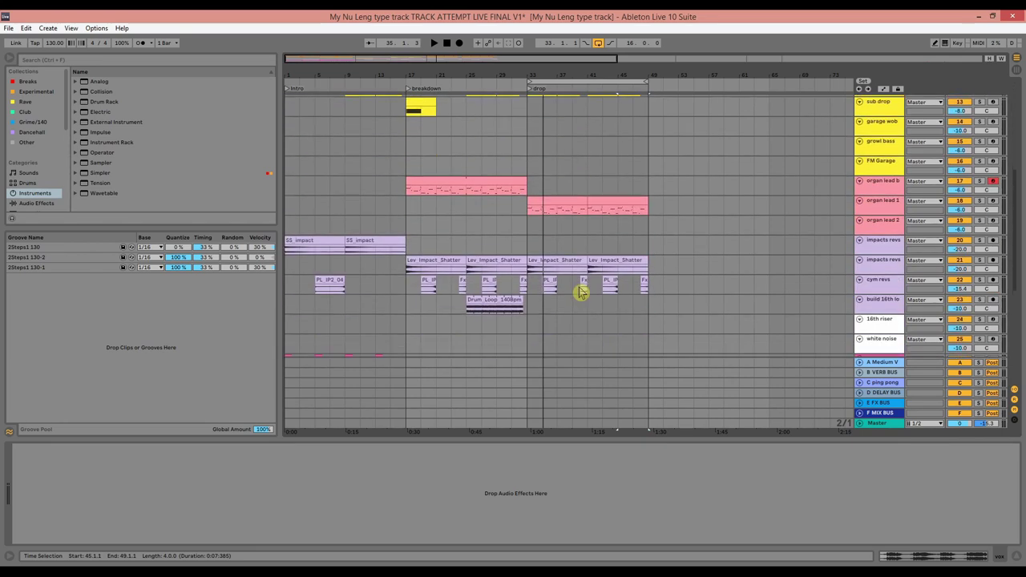
pyautogui.scroll(10, 607, 259)
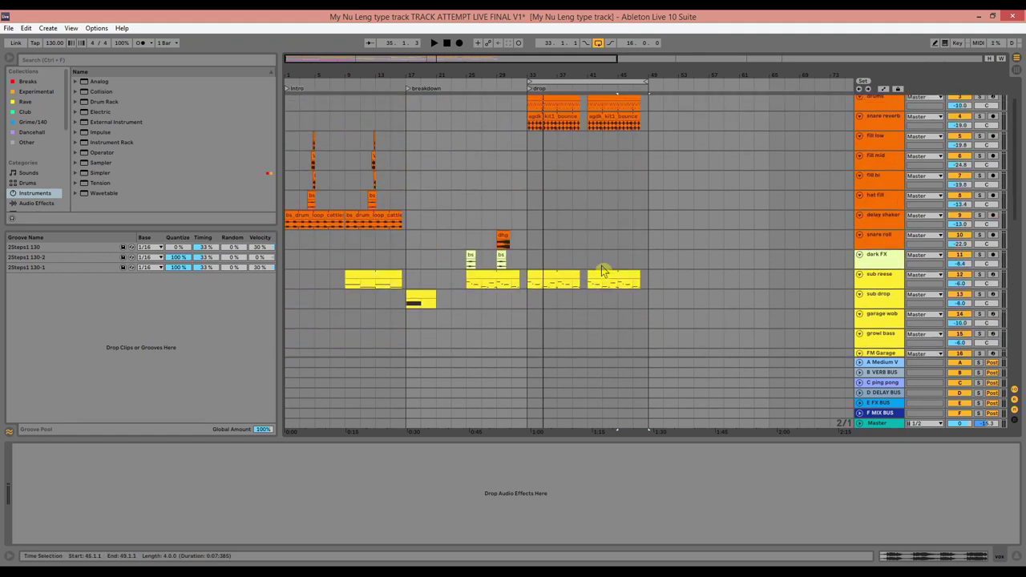
pyautogui.rightClick(533, 92)
pyautogui.click(539, 99)
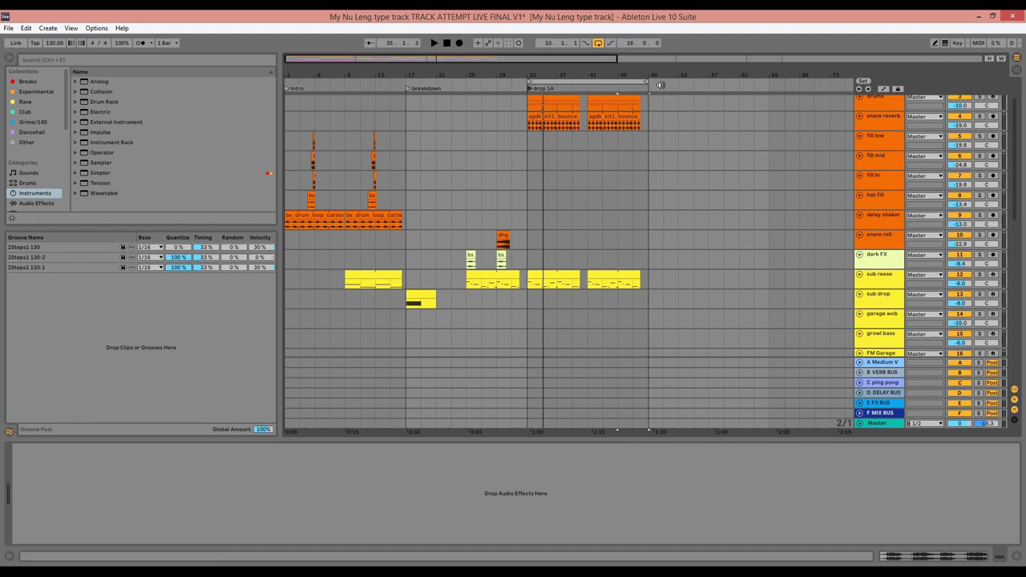
pyautogui.rightClick(653, 89)
pyautogui.click(667, 113)
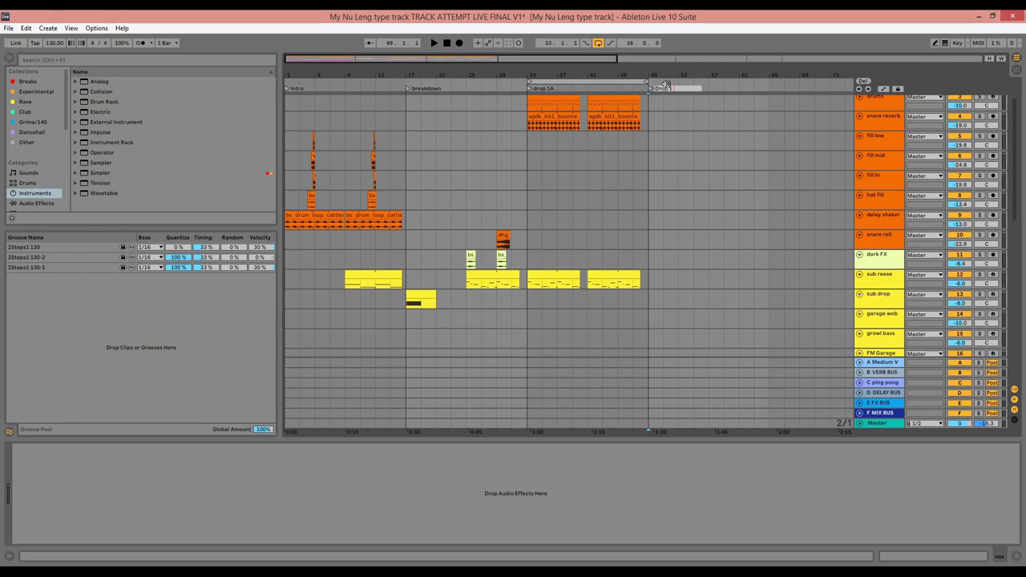
# - Copy the kick, drums and snare reverb clips from bar 33 to Drop 1 B at bar 49, and open the copied drums clip
pyautogui.scroll(-2, 639, 204)
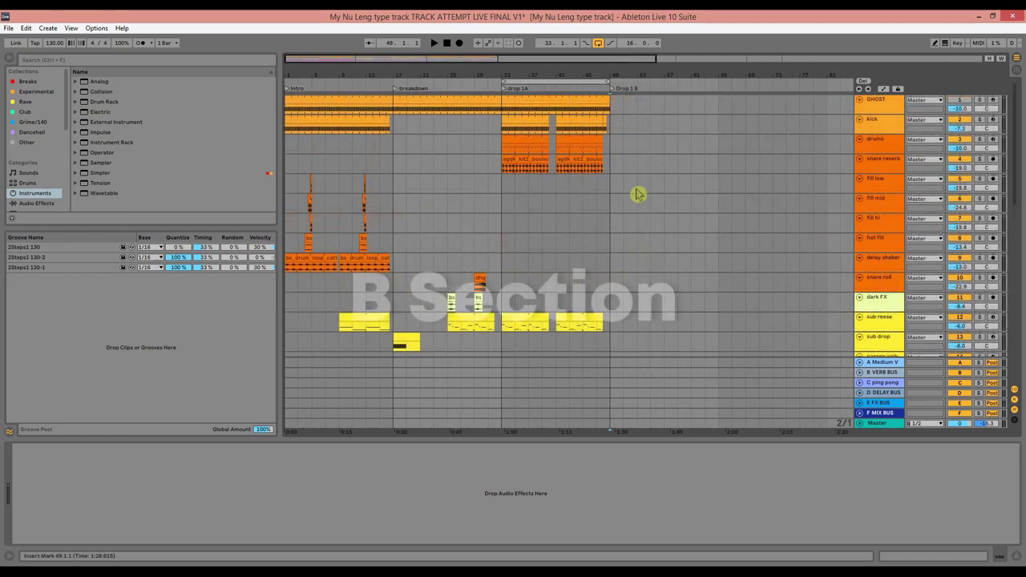
pyautogui.click(535, 143)
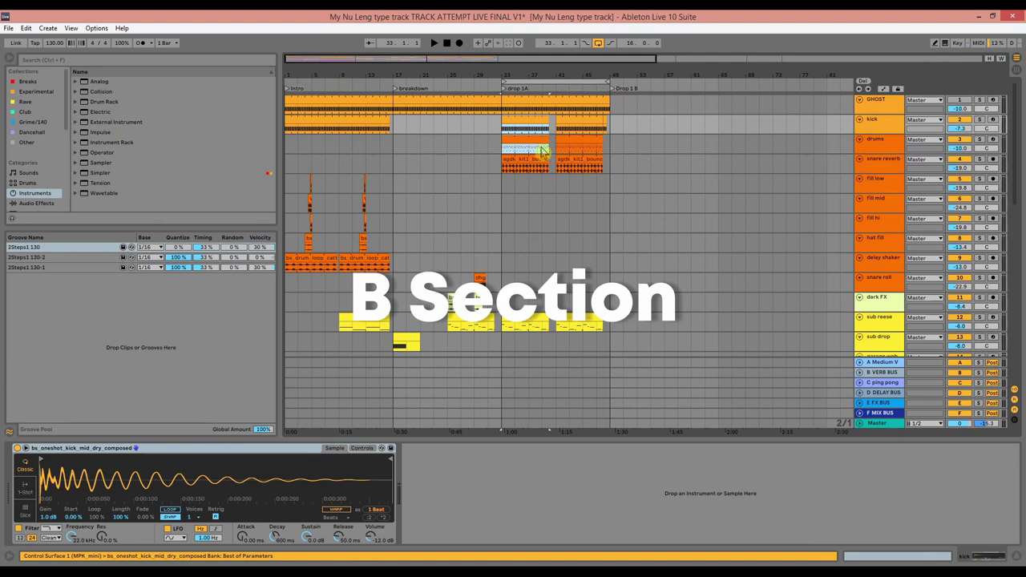
pyautogui.keyDown('shift'); pyautogui.click(542, 159); pyautogui.keyUp('shift')
pyautogui.moveTo(536, 140); pyautogui.dragTo(641, 133)
pyautogui.press('space')
pyautogui.doubleClick(637, 139)
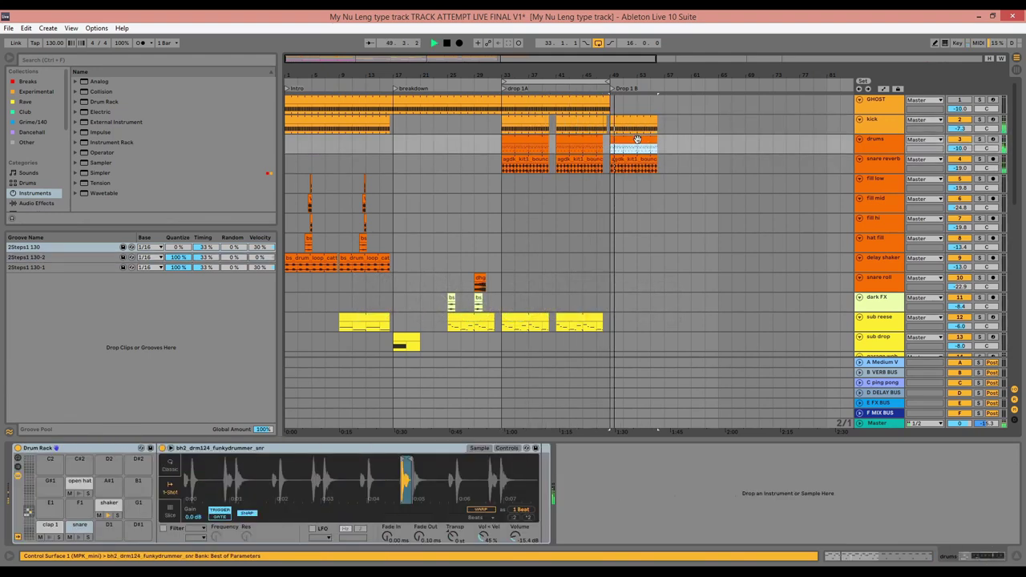
pyautogui.click(691, 164)
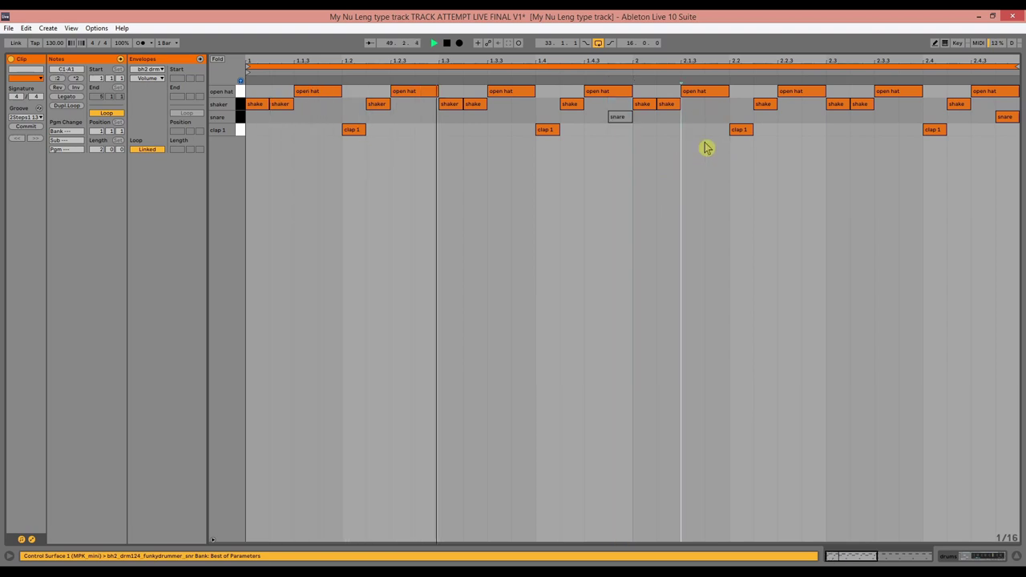
# - Try shortening the open hat at 2.4.3 to a sixteenth and adding another open hat at 2.4.4
pyautogui.click(994, 97)
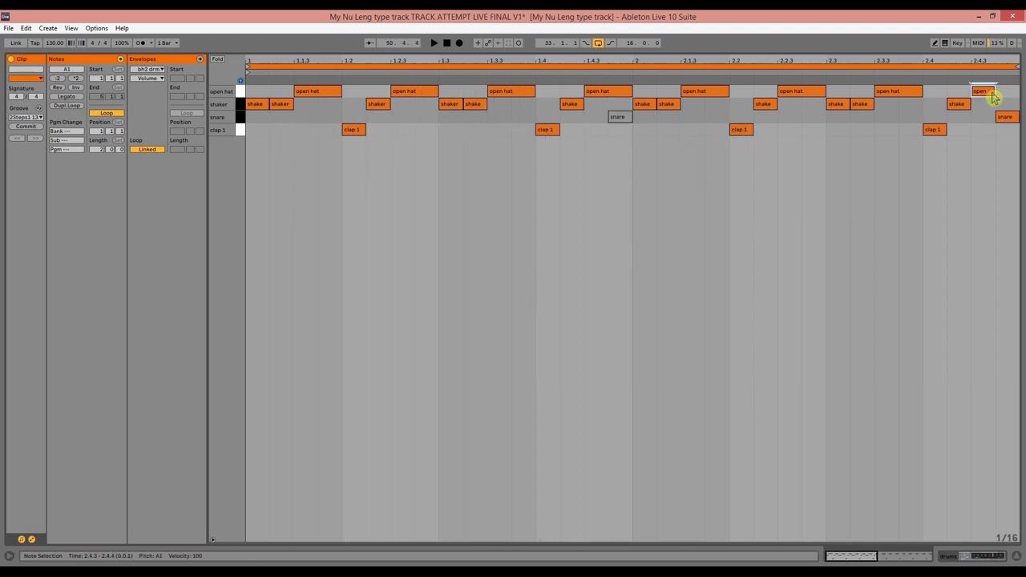
pyautogui.press('space')
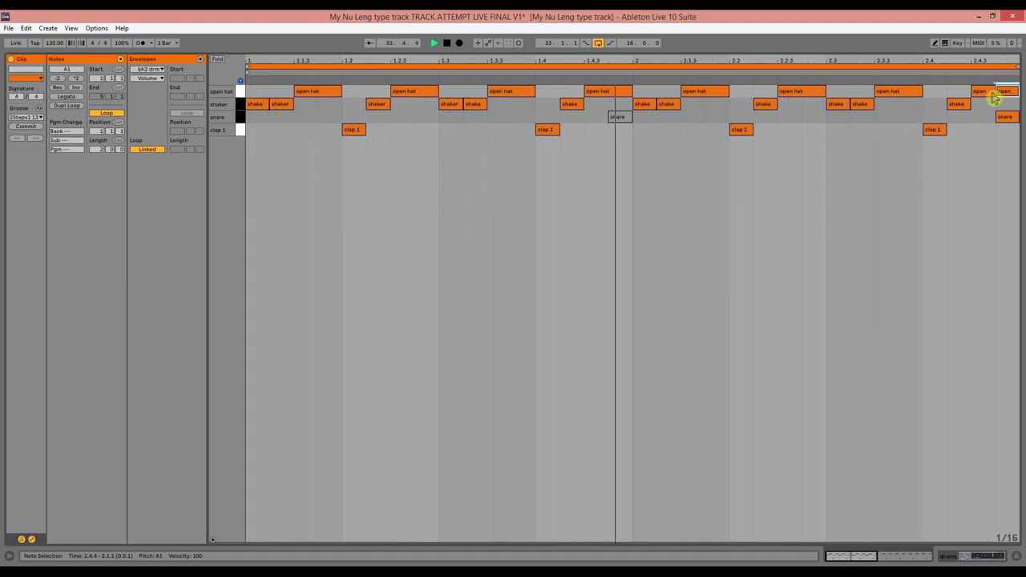
pyautogui.press('space')
# - Undo the open hat edit in bar 2; instead shorten the hat at 1.4.3 to a sixteenth and add one at 1.4.4
pyautogui.hotkey('ctrl', 'z')
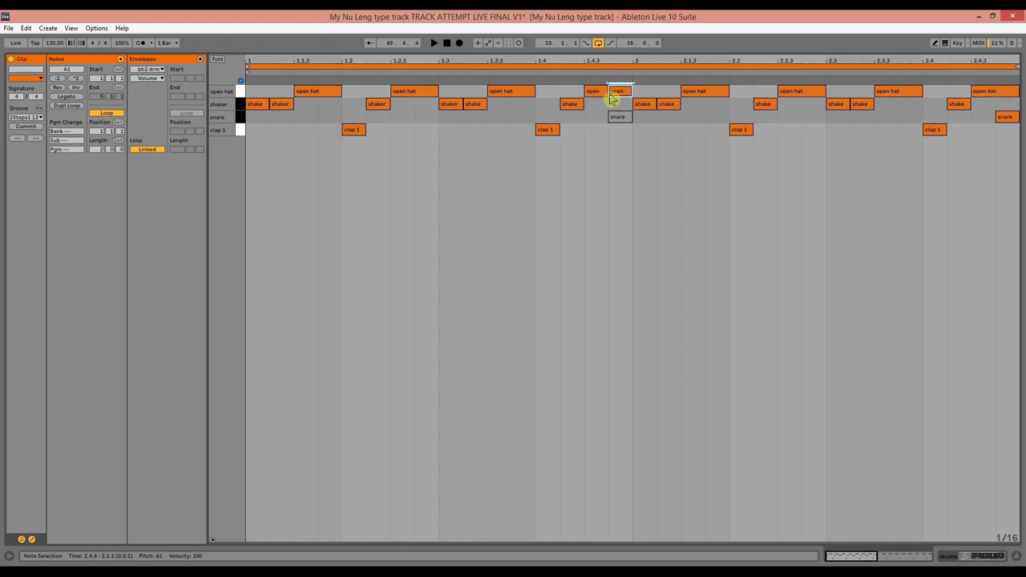
pyautogui.press('space')
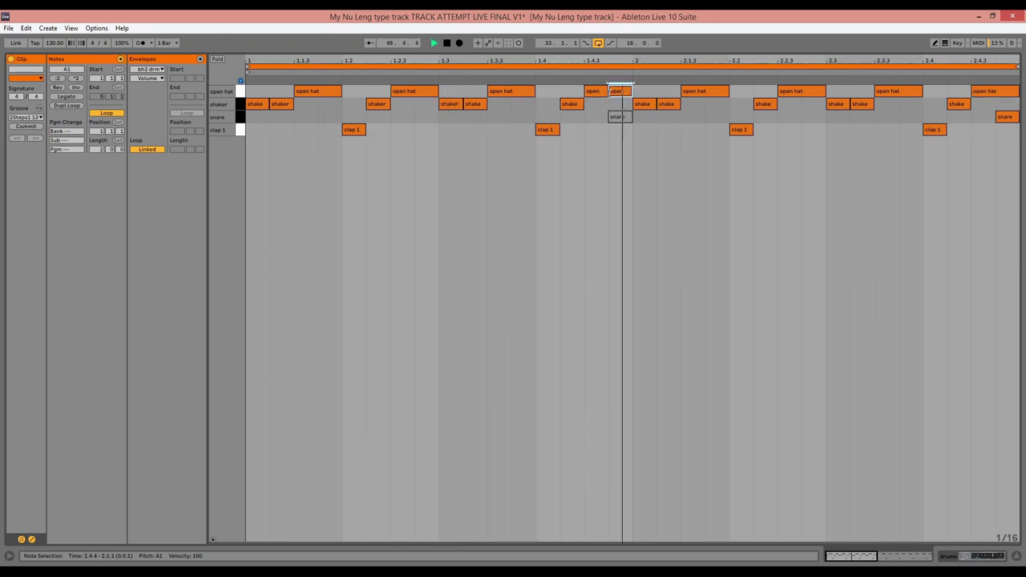
pyautogui.hotkey('ctrl', 'alt', 'l')
pyautogui.scroll(2, 630, 218)
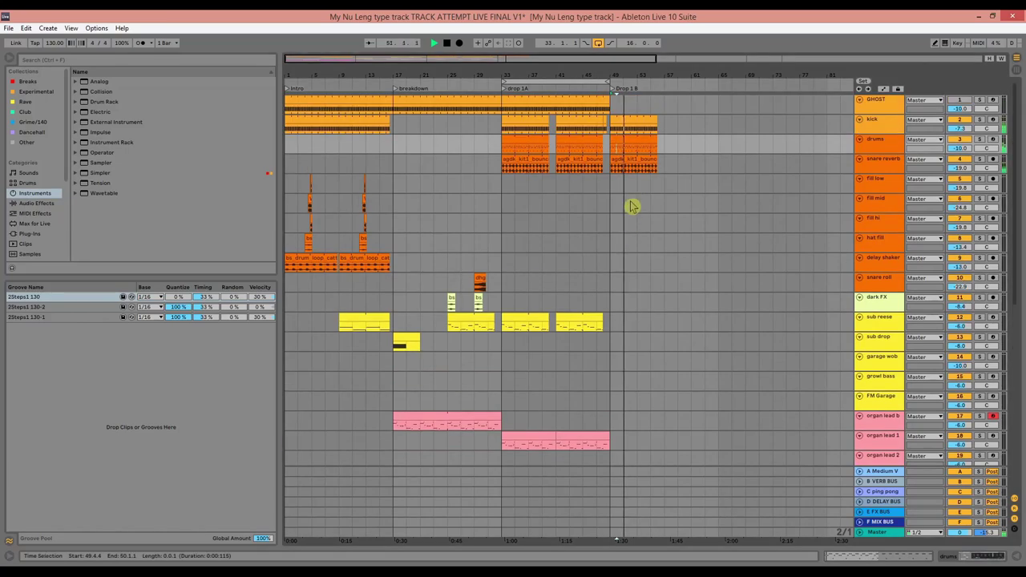
# - In the Drop 1 B kick clip, shorten the first C3 note to three sixteenths on a 1/16 grid and duplicate it three times
pyautogui.press('space')
pyautogui.click(641, 119)
pyautogui.press('Tab')
pyautogui.rightClick(350, 383)
pyautogui.click(428, 525)
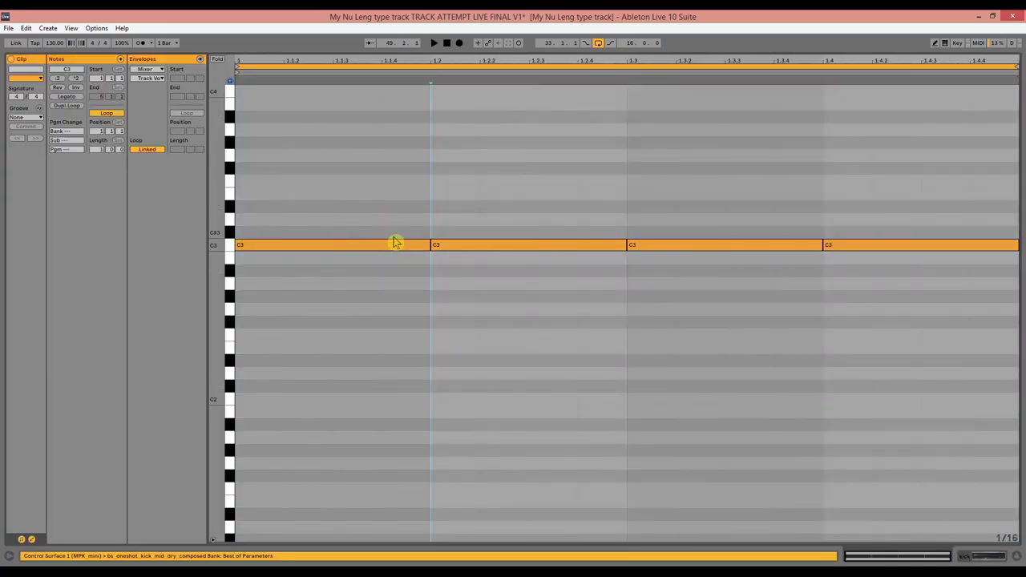
pyautogui.click(418, 250)
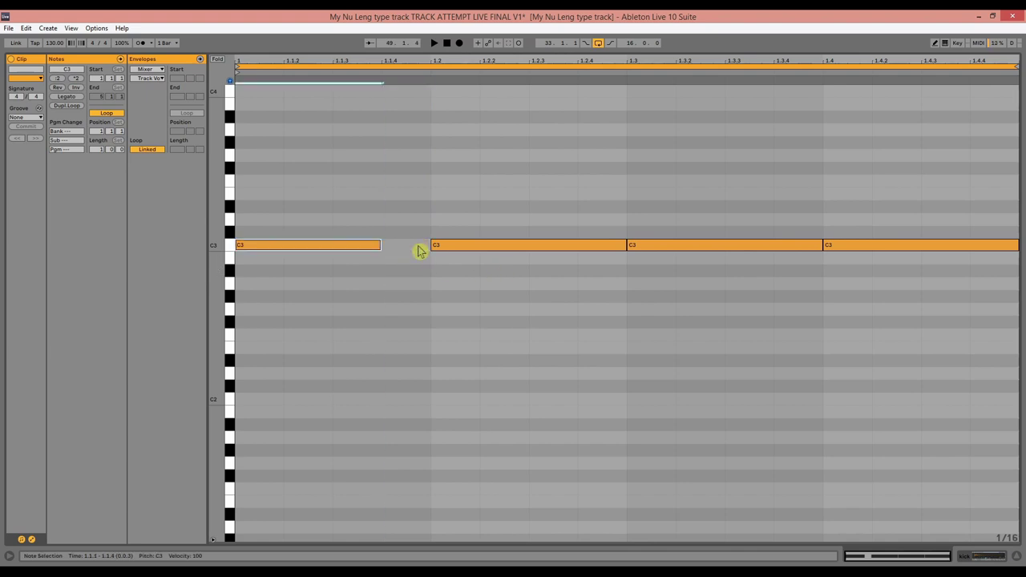
pyautogui.hotkey('ctrl', 'd')
pyautogui.hotkey('ctrl', 'd')
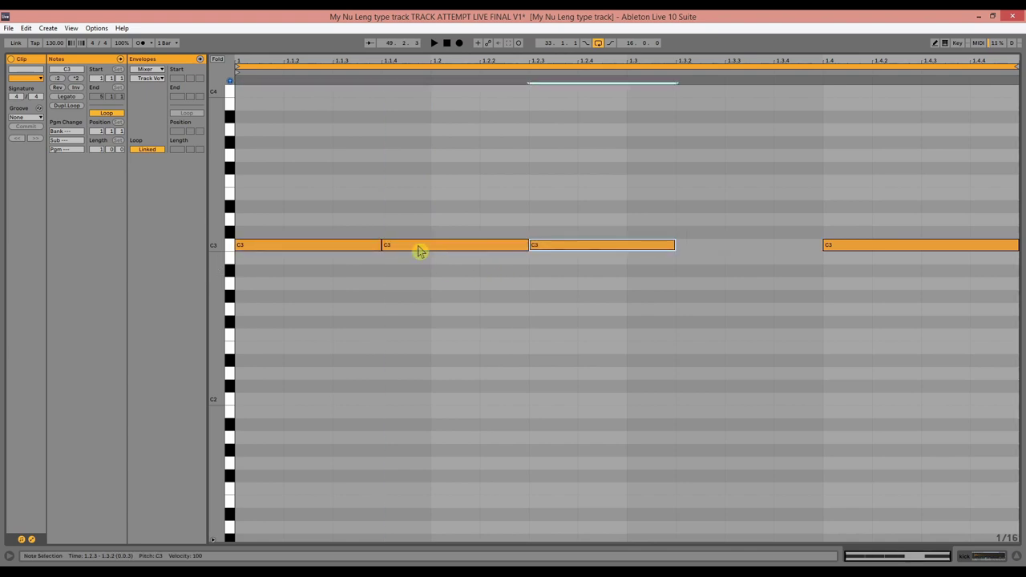
pyautogui.hotkey('ctrl', 'd')
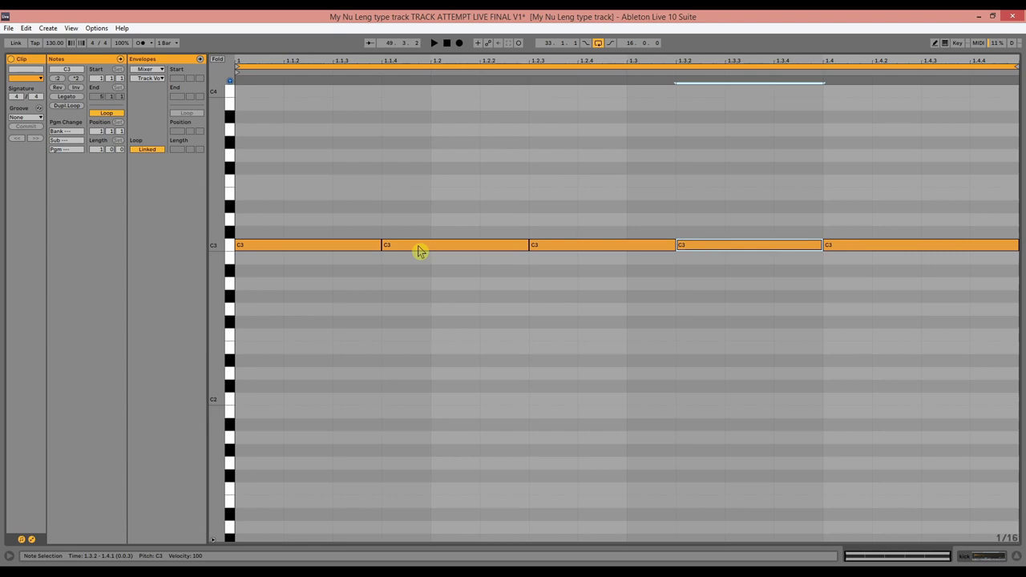
# - Return to the arrangement during playback and set the loop around the Drop 1 B kick clip, bars 49 to 56
pyautogui.press('space')
pyautogui.press('Tab')
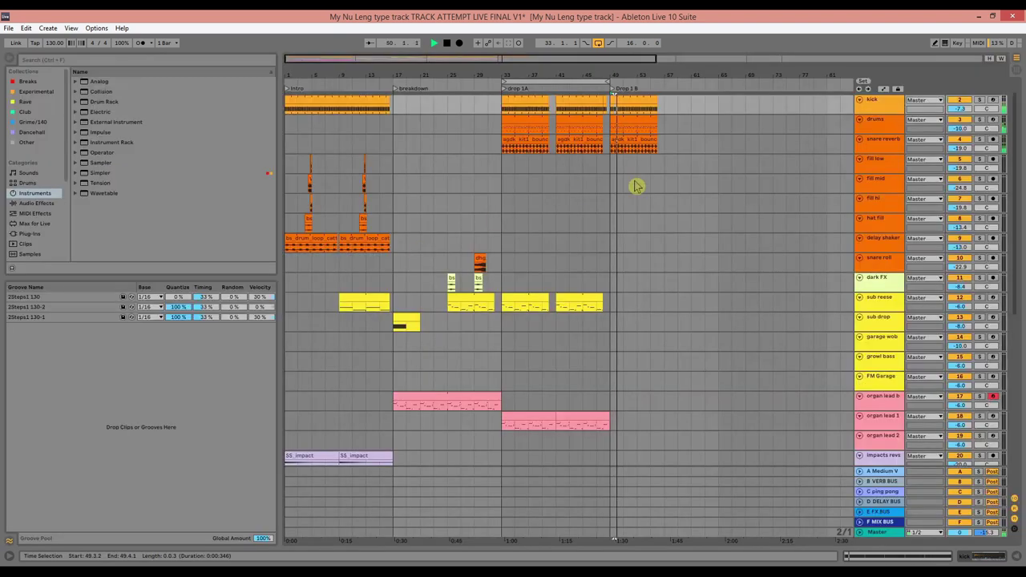
pyautogui.click(646, 120)
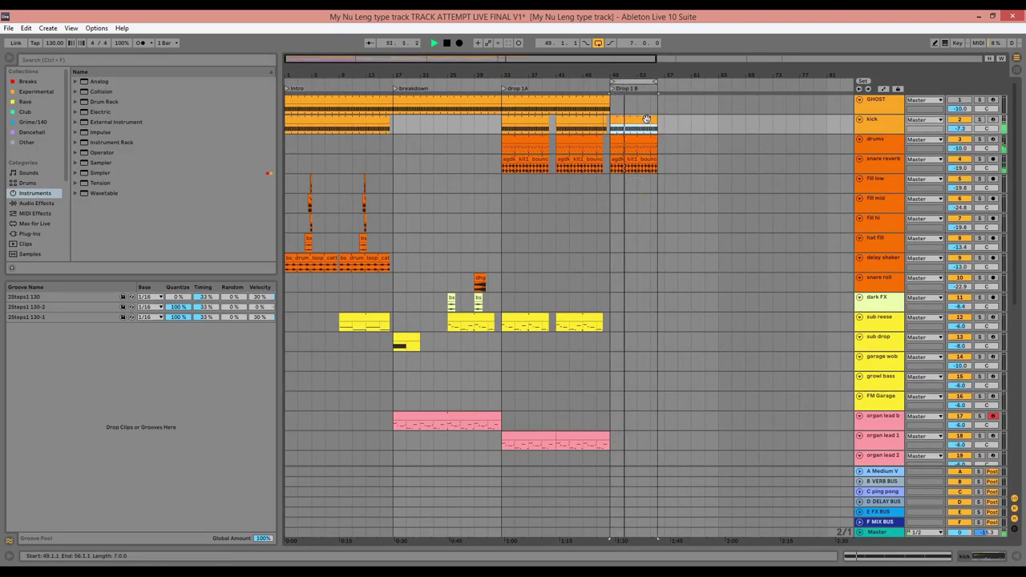
# - Create a four-bar MIDI clip at bar 49 on the growl bass track with a three-sixteenth A2 note at its start
pyautogui.scroll(-2, 653, 319)
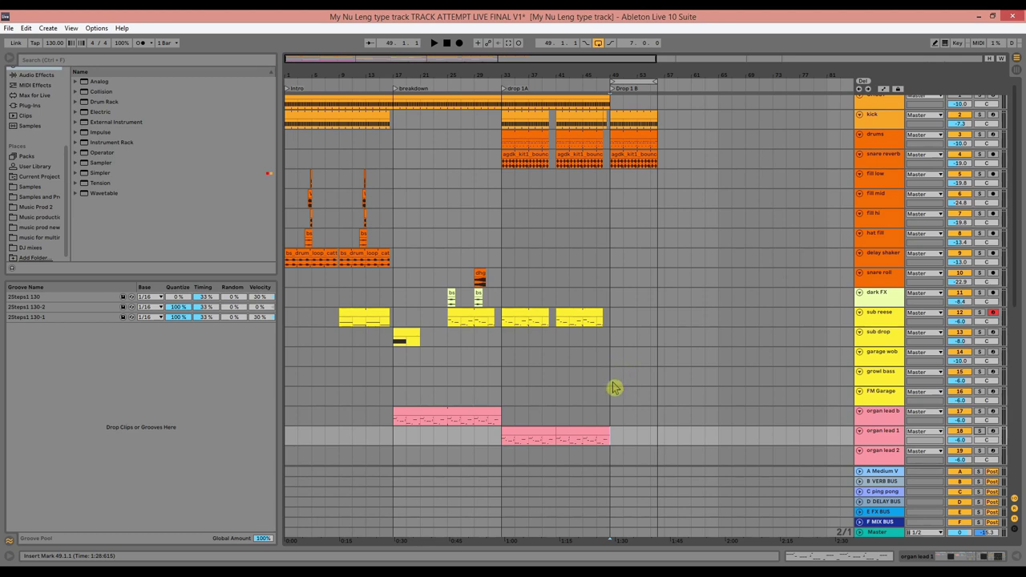
pyautogui.moveTo(612, 380); pyautogui.dragTo(635, 382)
pyautogui.doubleClick(629, 377)
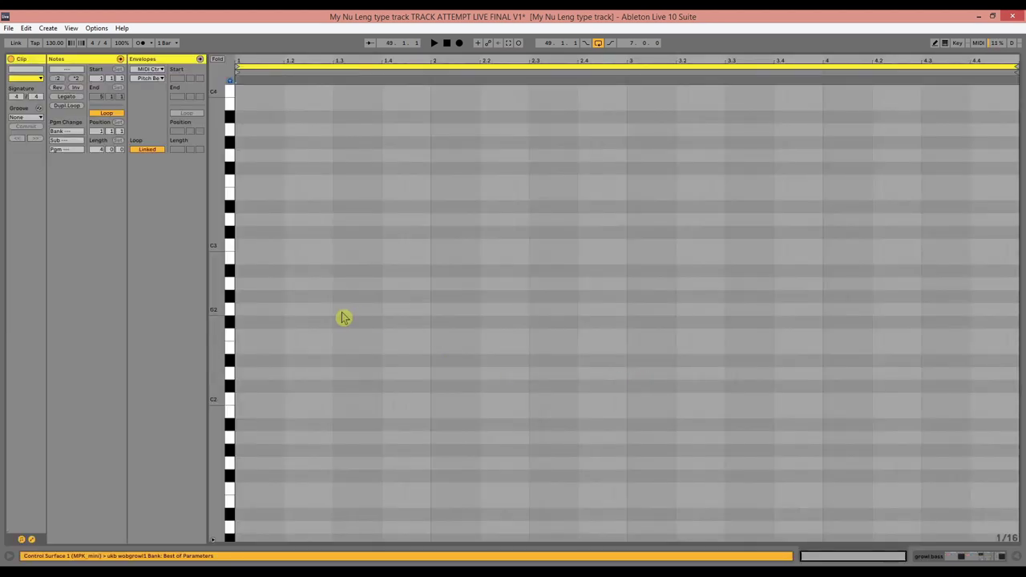
pyautogui.press('space')
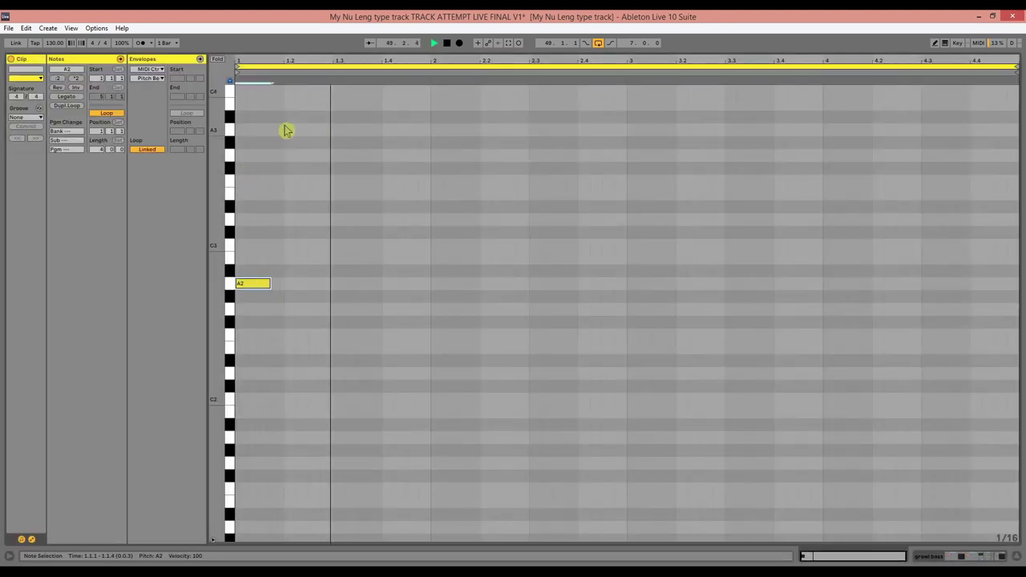
# - Return to the arrangement and duplicate the growl bass clips of bars 49 to 52 into bars 53 to 56
pyautogui.hotkey('ctrl', 'alt', 'l')
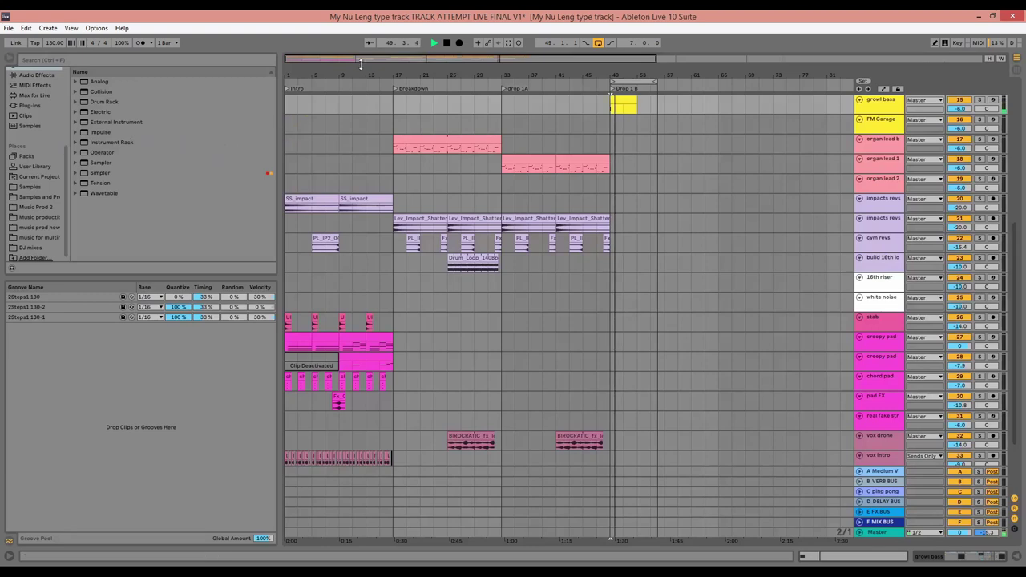
pyautogui.scroll(2, 625, 152)
pyautogui.click(626, 154)
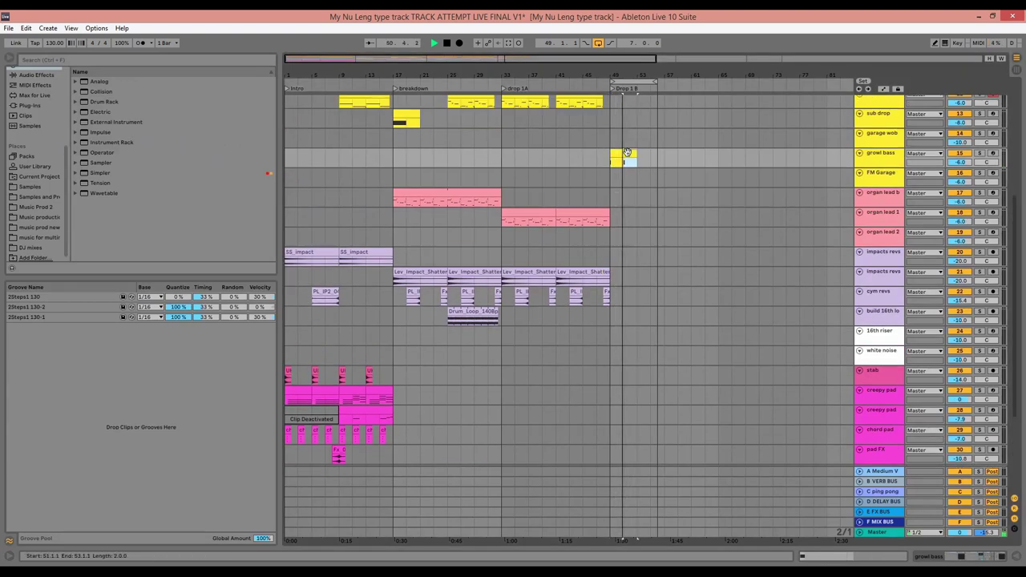
pyautogui.click(619, 154)
pyautogui.hotkey('ctrl', 'd')
pyautogui.scroll(5, 681, 273)
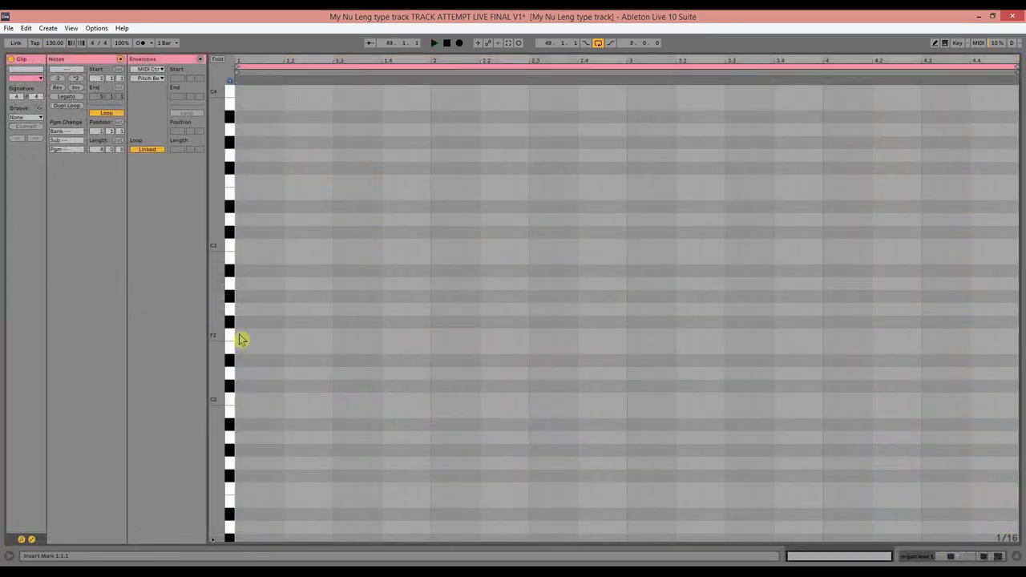
# - In the organ lead 1 clip at bar 49, add a three-sixteenth F2 note at 1.1.1 and duplicate it three times
pyautogui.doubleClick(240, 335)
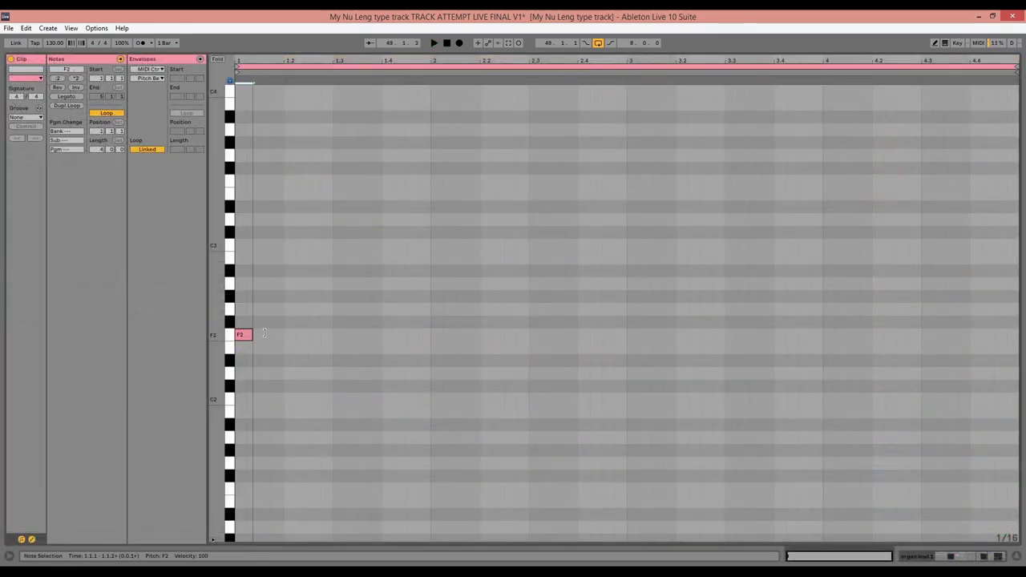
pyautogui.moveTo(270, 332); pyautogui.dragTo(271, 334)
pyautogui.press('space')
pyautogui.hotkey('ctrl', 'd')
pyautogui.hotkey('ctrl', 'd')
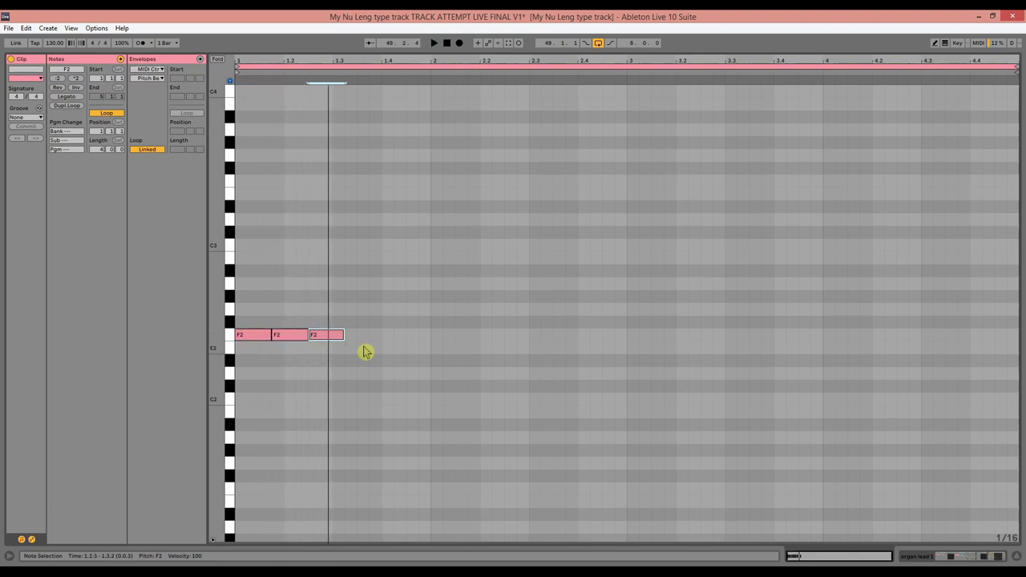
pyautogui.hotkey('ctrl', 'd')
pyautogui.press('space')
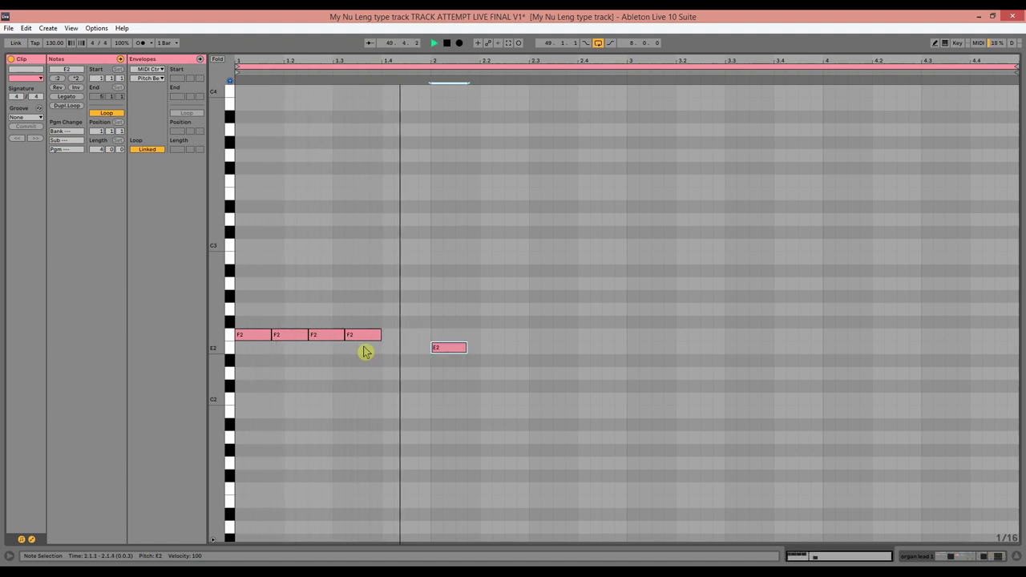
# - Duplicate the E2 note at 2.1.1 three times in the organ lead 1 clip and play back the pattern
pyautogui.hotkey('ctrl', 'd')
pyautogui.hotkey('ctrl', 'd')
pyautogui.hotkey('ctrl', 'd')
pyautogui.press('space')
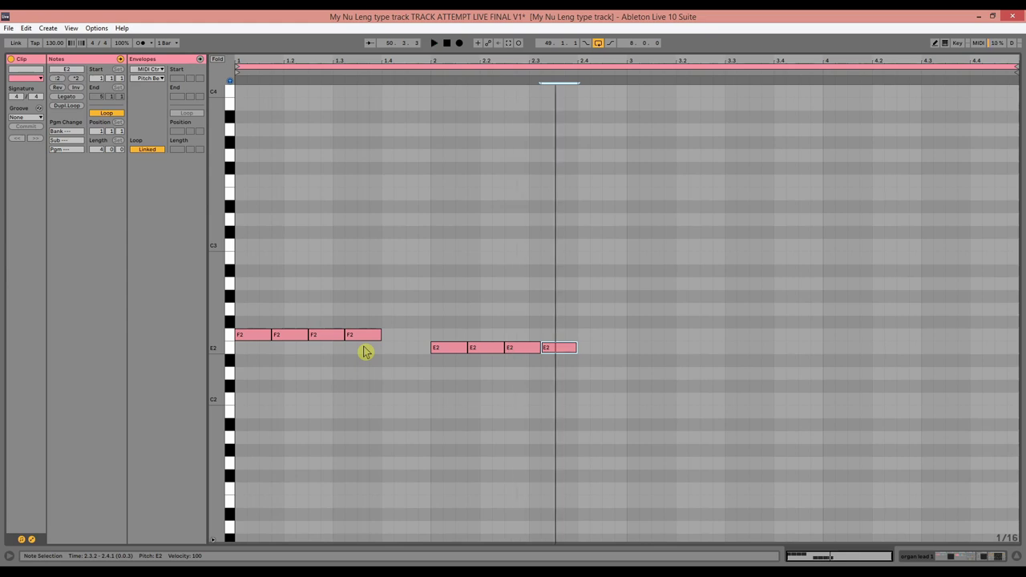
pyautogui.press('space')
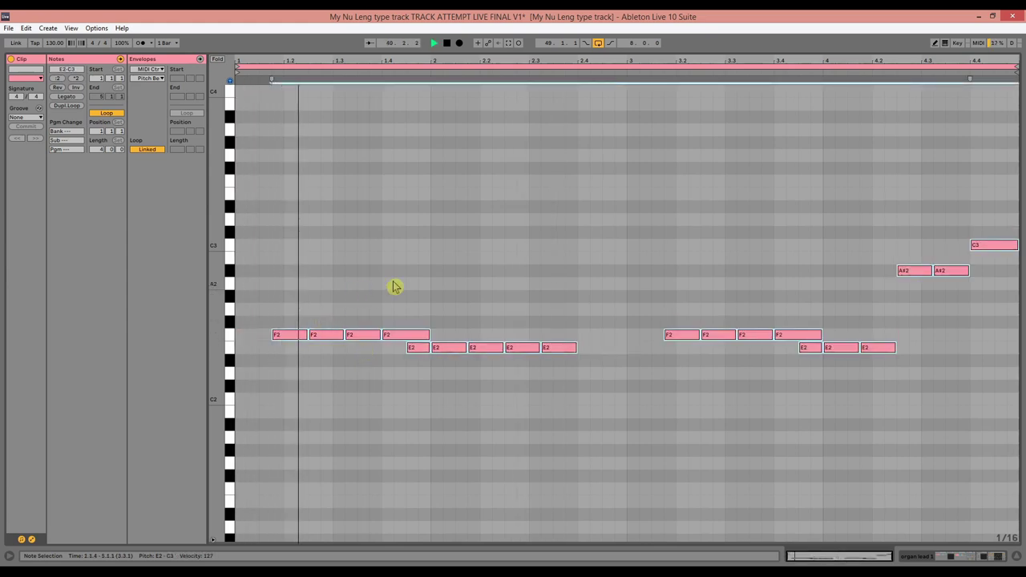
pyautogui.click(418, 284)
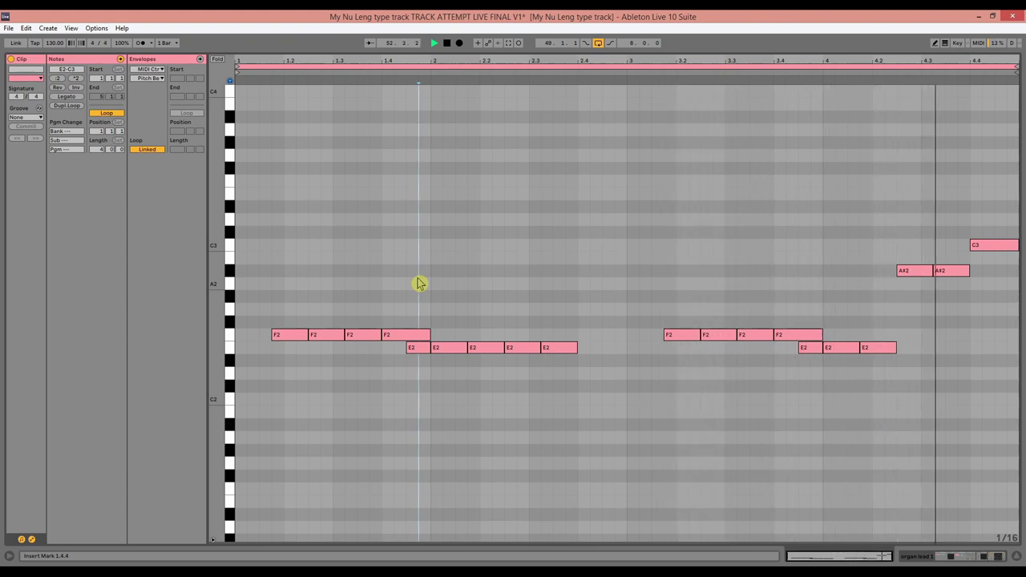
# - Return to the arrangement, stop playback and duplicate the four-bar organ lead 1 clip to fill bars 49 to 56
pyautogui.press('Tab')
pyautogui.press('space')
pyautogui.scroll(3, 665, 217)
pyautogui.scroll(2, 631, 176)
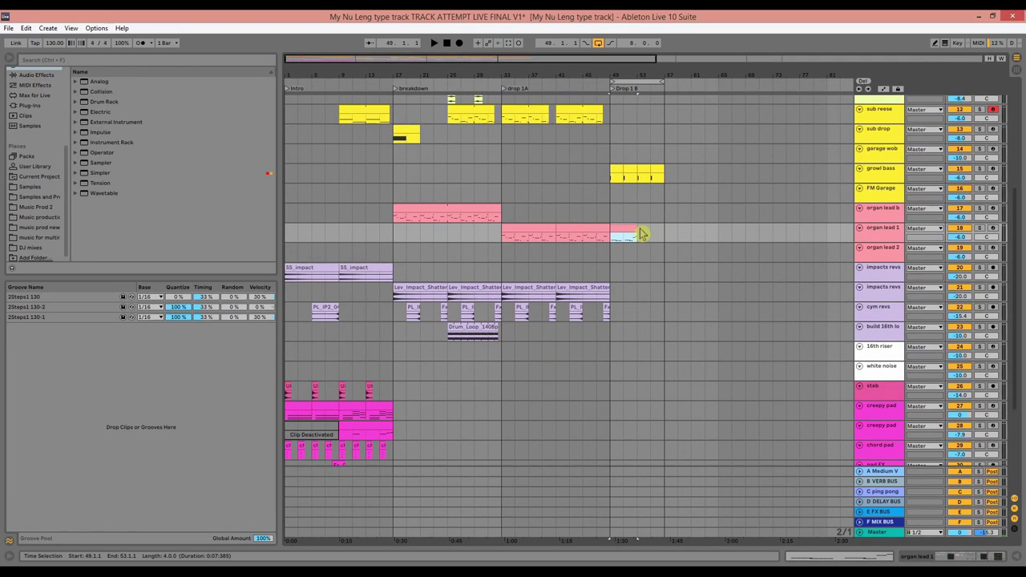
pyautogui.scroll(3, 665, 259)
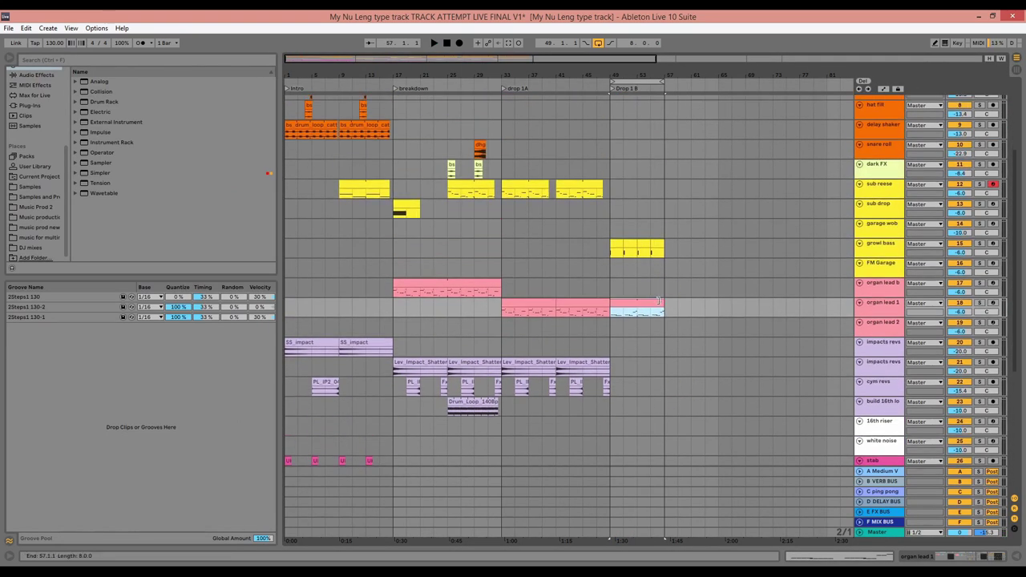
# - Place a copy of the Drop 1 B organ lead clip on the sub reese track and give it the track's yellow color
pyautogui.moveTo(652, 197); pyautogui.dragTo(645, 196)
pyautogui.press('space')
pyautogui.doubleClick(640, 183)
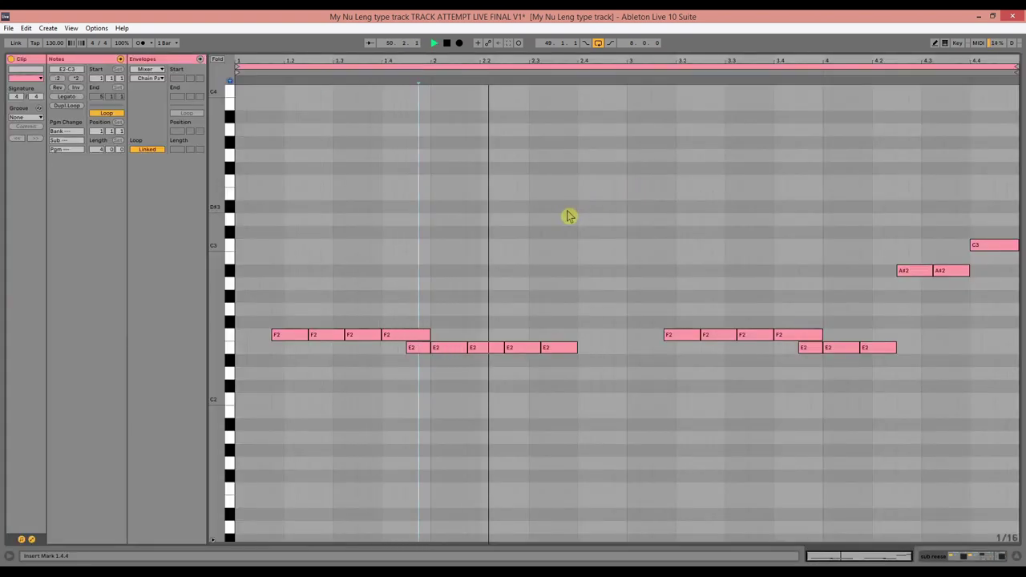
pyautogui.hotkey('ctrl', 'alt', 'l')
pyautogui.scroll(2, 593, 204)
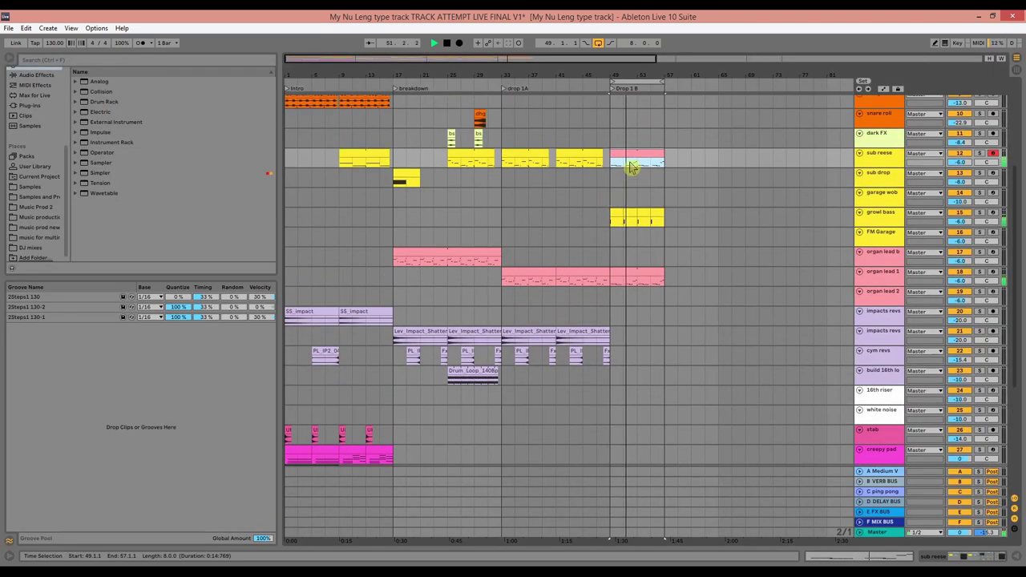
pyautogui.rightClick(631, 158)
pyautogui.click(663, 332)
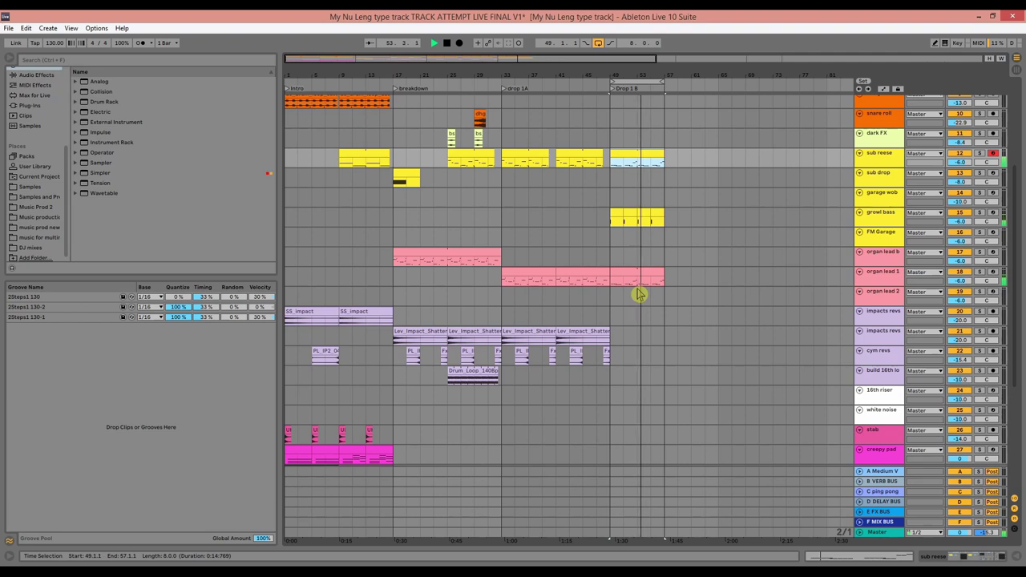
# - Move bars 52 and 56 of the Drop 1 B sub reese part onto the garage wob track
pyautogui.scroll(3, 639, 294)
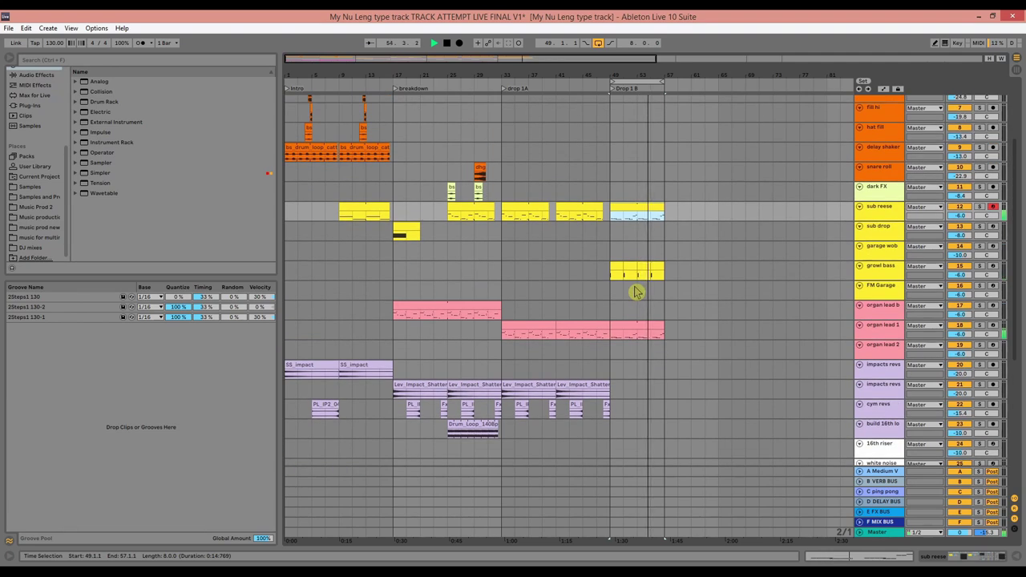
pyautogui.scroll(-2, 636, 293)
pyautogui.scroll(3, 636, 292)
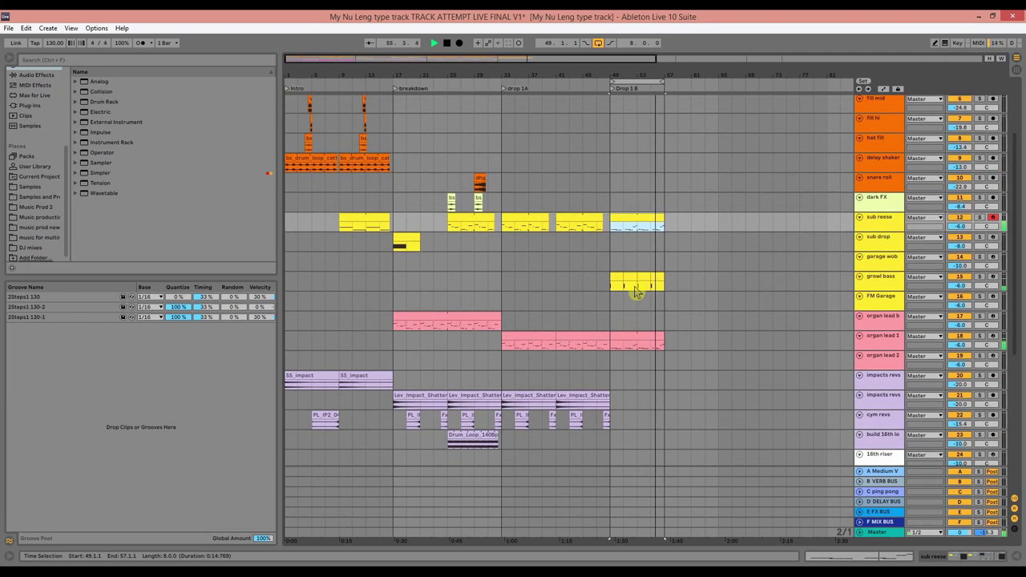
pyautogui.moveTo(634, 74); pyautogui.dragTo(646, 171)
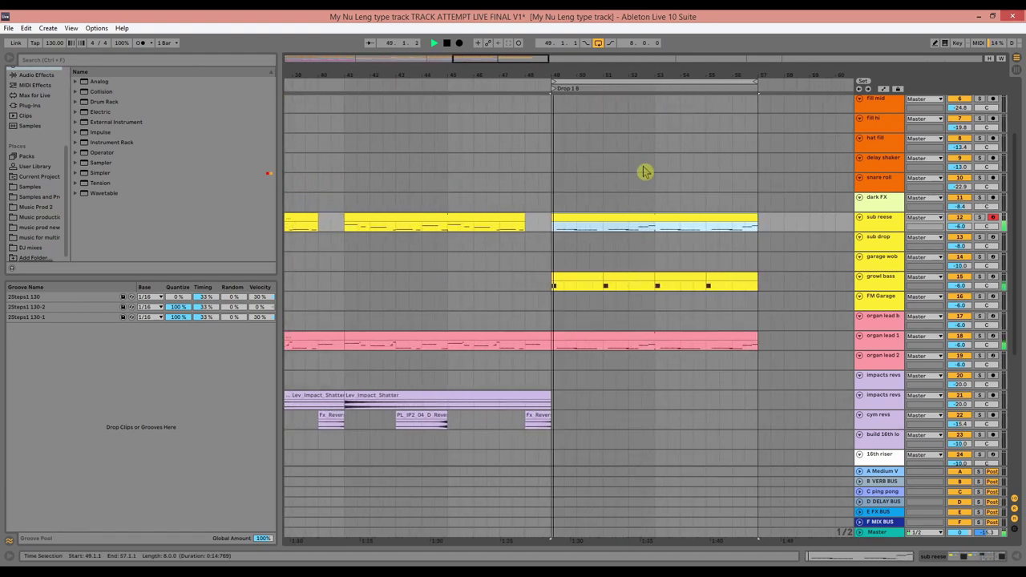
pyautogui.click(632, 232)
pyautogui.moveTo(631, 232); pyautogui.dragTo(645, 258)
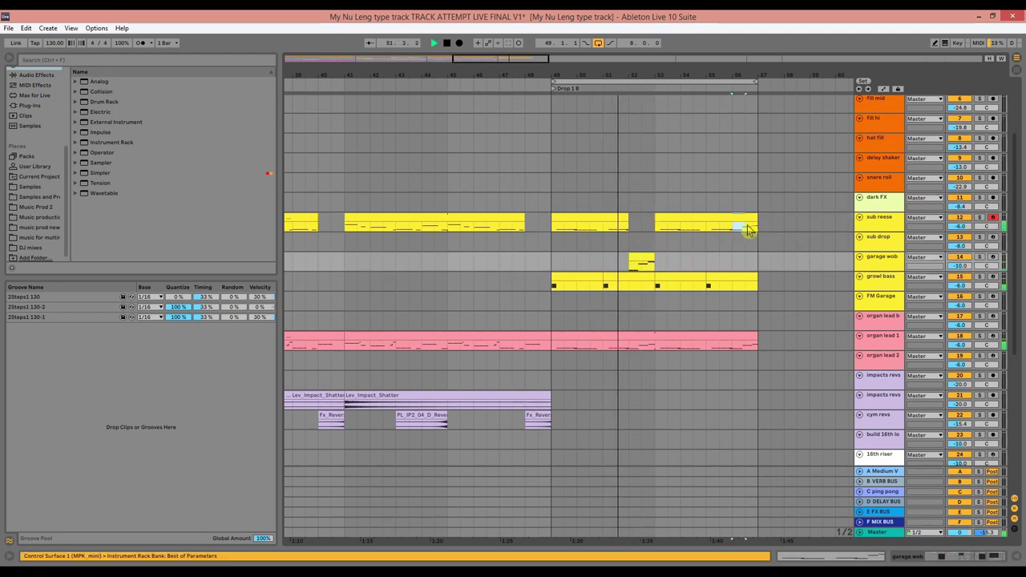
pyautogui.moveTo(732, 224); pyautogui.dragTo(747, 255)
# - In the bar 52 garage wob clip, lengthen the first A#2 and first E2 notes to six sixteenths over their repeats
pyautogui.doubleClick(646, 258)
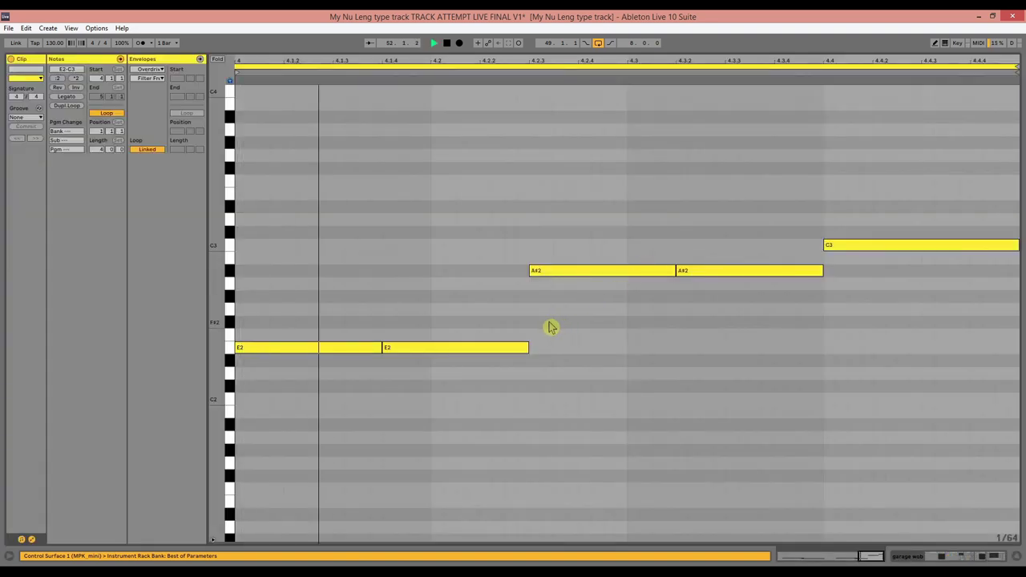
pyautogui.click(653, 272)
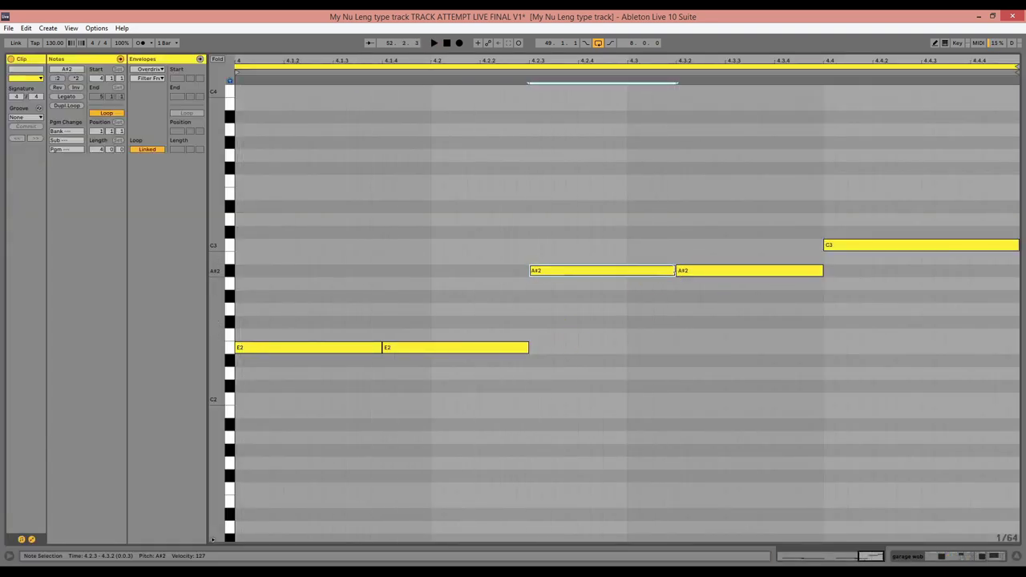
pyautogui.moveTo(673, 270); pyautogui.dragTo(823, 271)
pyautogui.press('space')
pyautogui.press('space')
pyautogui.click(365, 348)
pyautogui.hotkey('shift', 'Right')
pyautogui.hotkey('shift', 'Right')
pyautogui.hotkey('shift', 'Right')
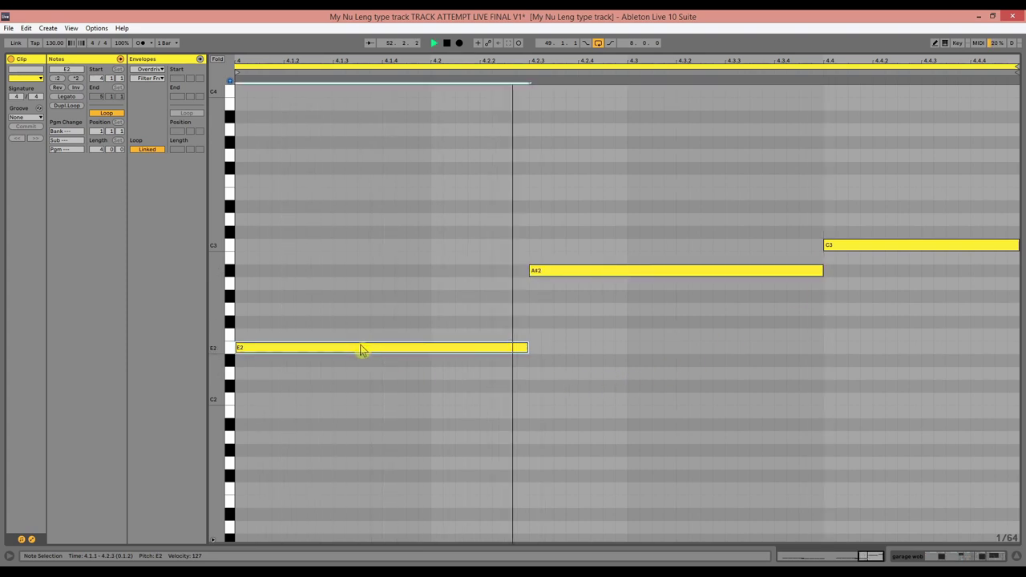
# - Return to the arrangement and move the garage wob clips at bars 52 and 56 to the FM Garage track
pyautogui.hotkey('ctrl', 'alt', 'l')
pyautogui.press('space')
pyautogui.scroll(3, 752, 269)
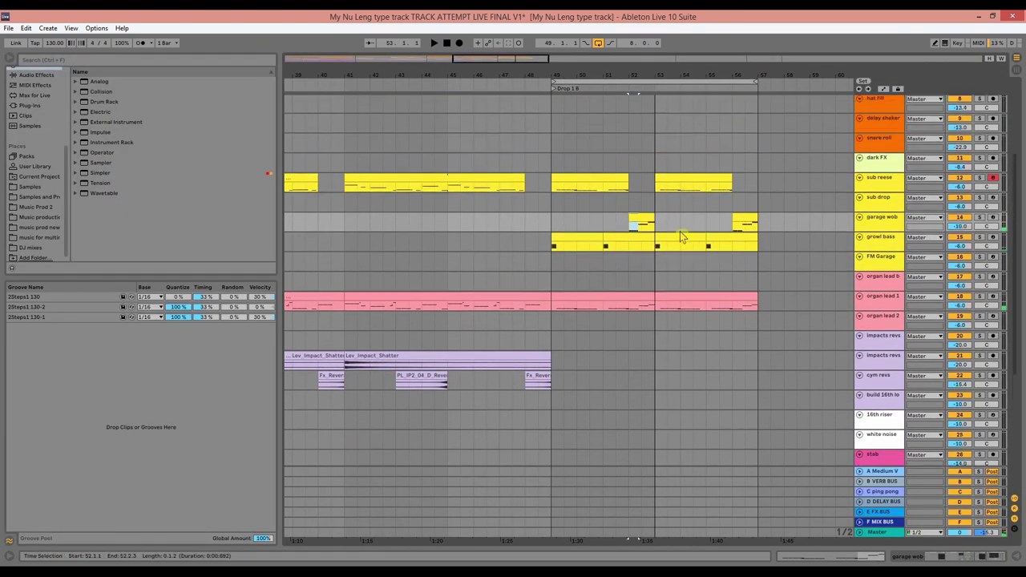
pyautogui.moveTo(644, 265); pyautogui.dragTo(643, 264)
pyautogui.click(608, 264)
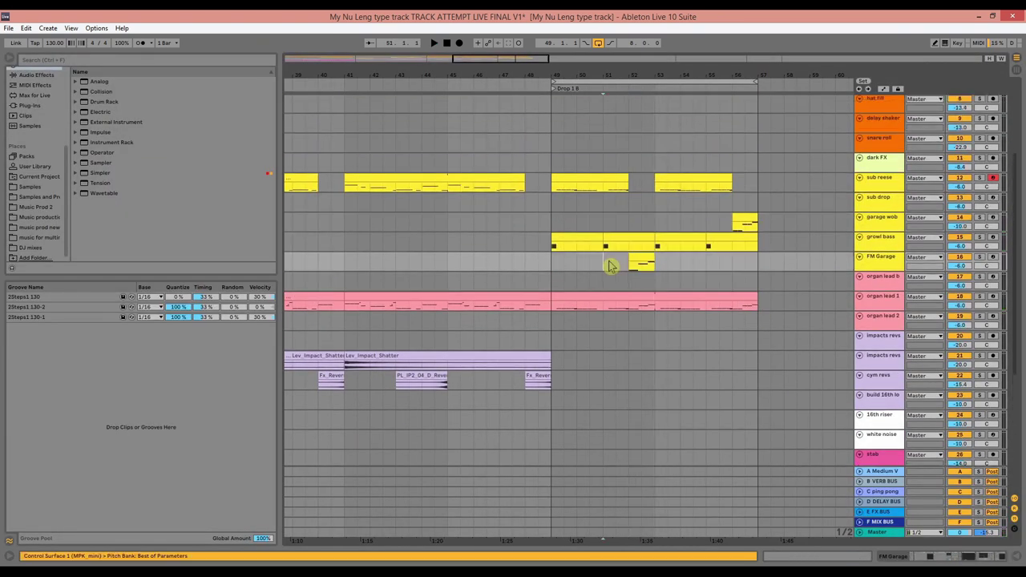
pyautogui.press('space')
pyautogui.moveTo(744, 217); pyautogui.dragTo(745, 263)
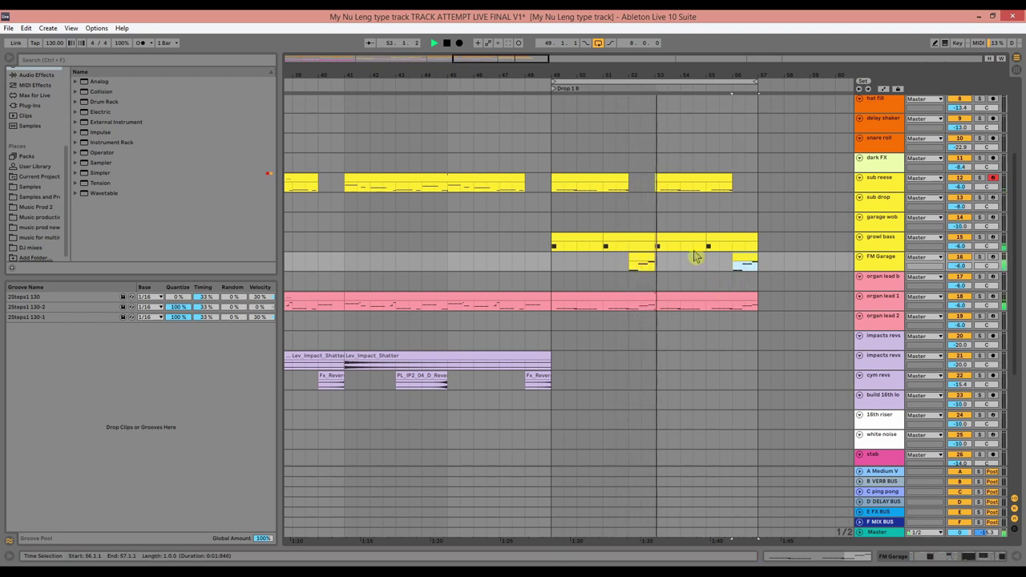
# - Stop playback and move the last beat of the bar 52 FM Garage clip up to the garage wob track
pyautogui.press('space')
pyautogui.moveTo(676, 77); pyautogui.dragTo(675, 100)
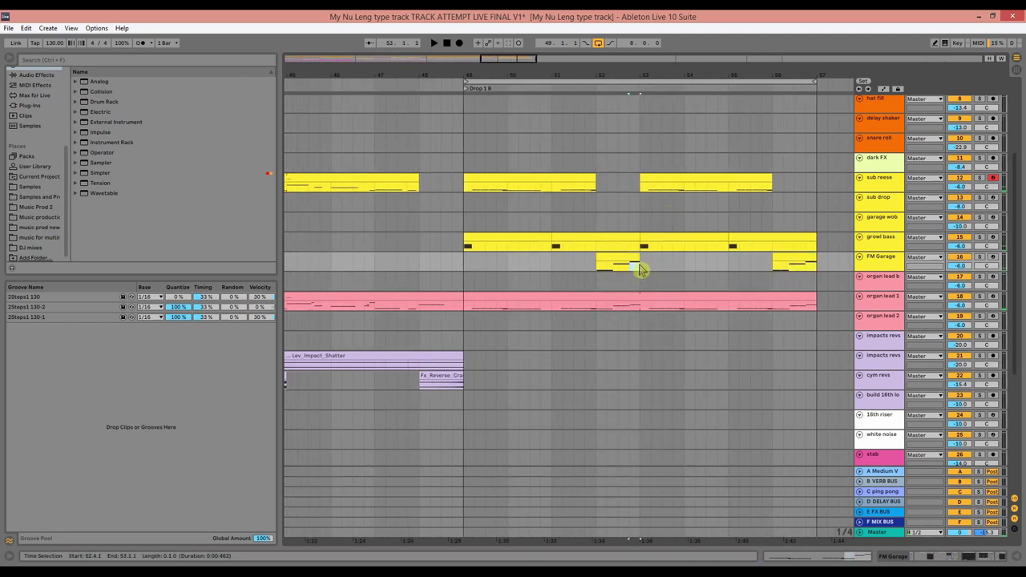
pyautogui.moveTo(633, 261); pyautogui.dragTo(633, 222)
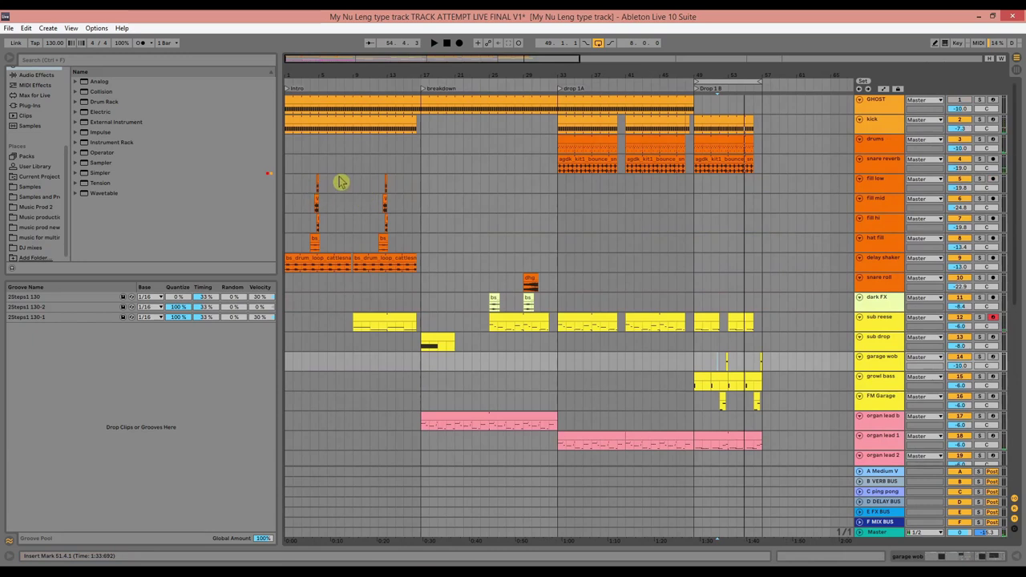
# - Copy the intro's fill low, fill mid, fill hi and hat fill section to bar 33 at the start of drop 1A
pyautogui.moveTo(340, 182); pyautogui.dragTo(250, 258)
pyautogui.click(563, 189)
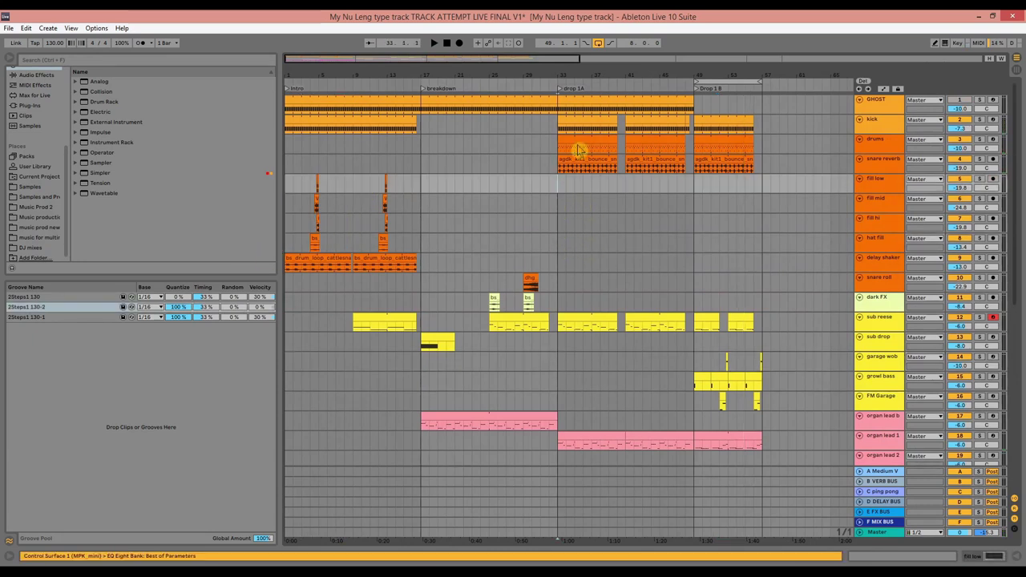
pyautogui.hotkey('ctrl', 'v')
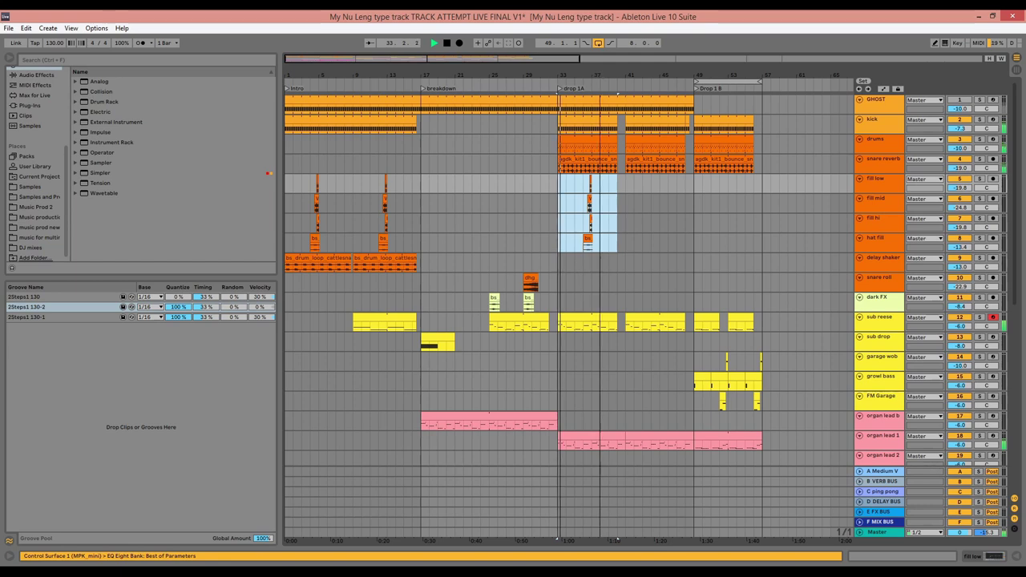
# - Try deleting the drums and snare reverb from 36.4.1 to 37.1.1, under the pasted fills
pyautogui.moveTo(598, 76); pyautogui.dragTo(564, 167)
pyautogui.press('Delete')
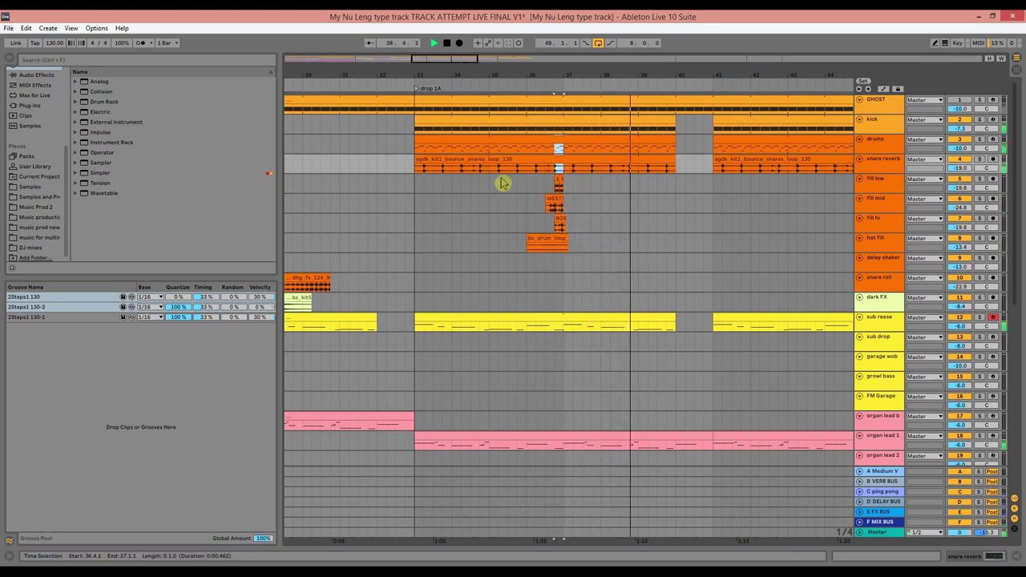
# - Duplicate the fill tracks' section of bars 33 to 40 into bars 41 to 48 of drop 1A
pyautogui.moveTo(417, 190); pyautogui.dragTo(717, 268)
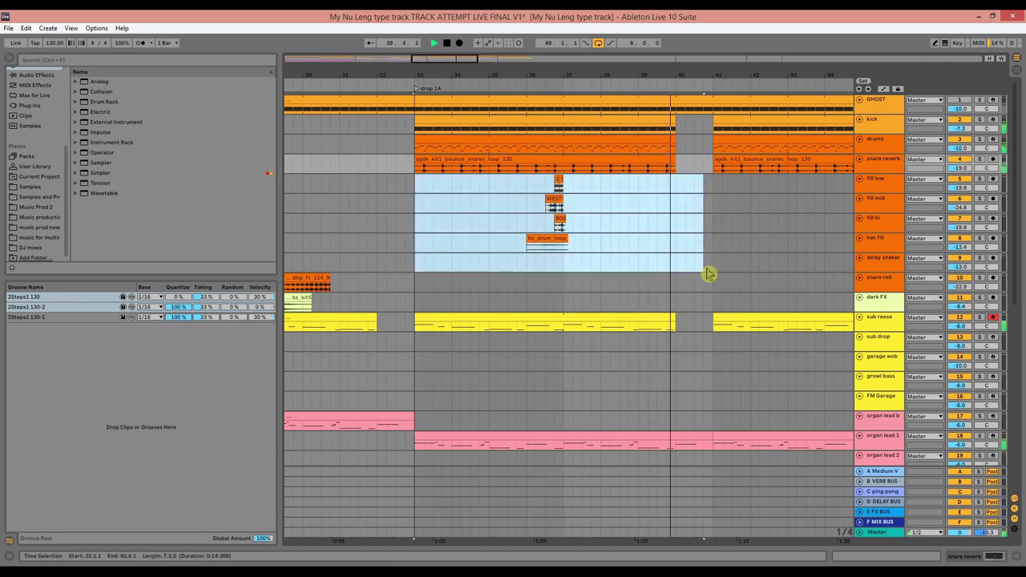
pyautogui.hotkey('ctrl', 'd')
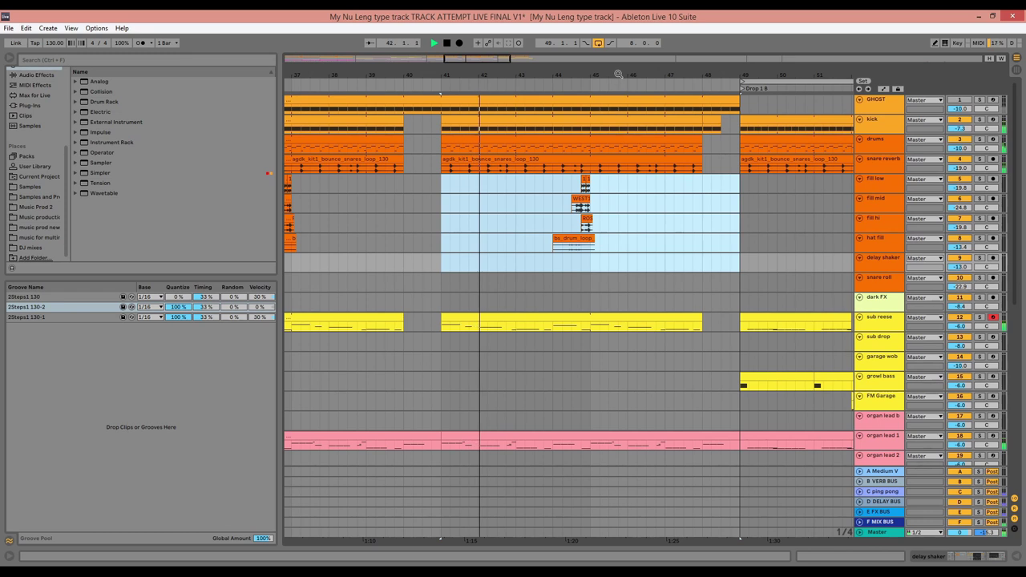
pyautogui.moveTo(618, 74); pyautogui.dragTo(616, 64)
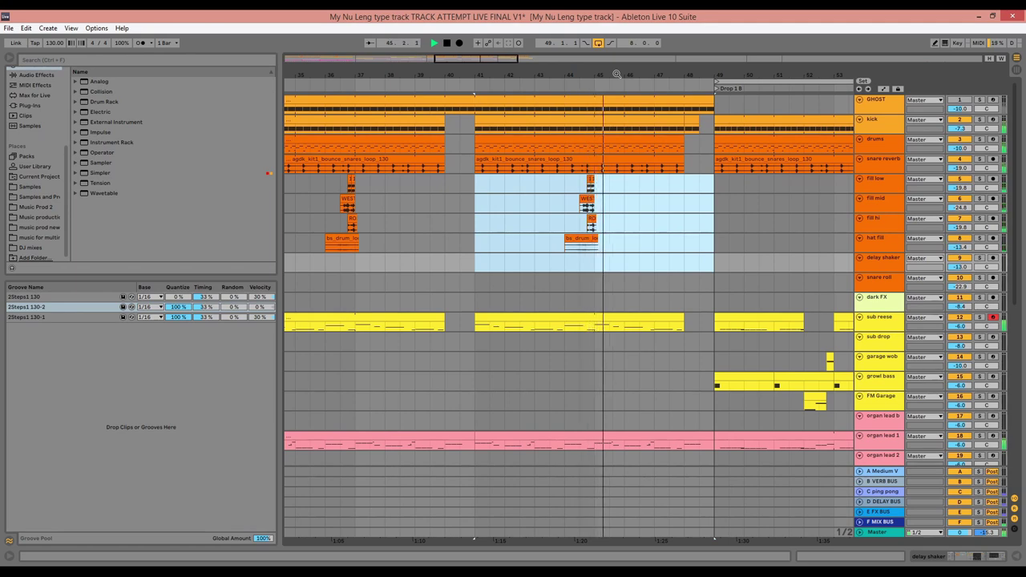
# - Duplicate the fill tracks' section into the first eight bars of Drop 1 B and extend the loop to 16 bars
pyautogui.moveTo(615, 73); pyautogui.dragTo(615, 51)
pyautogui.hotkey('ctrl', 'd')
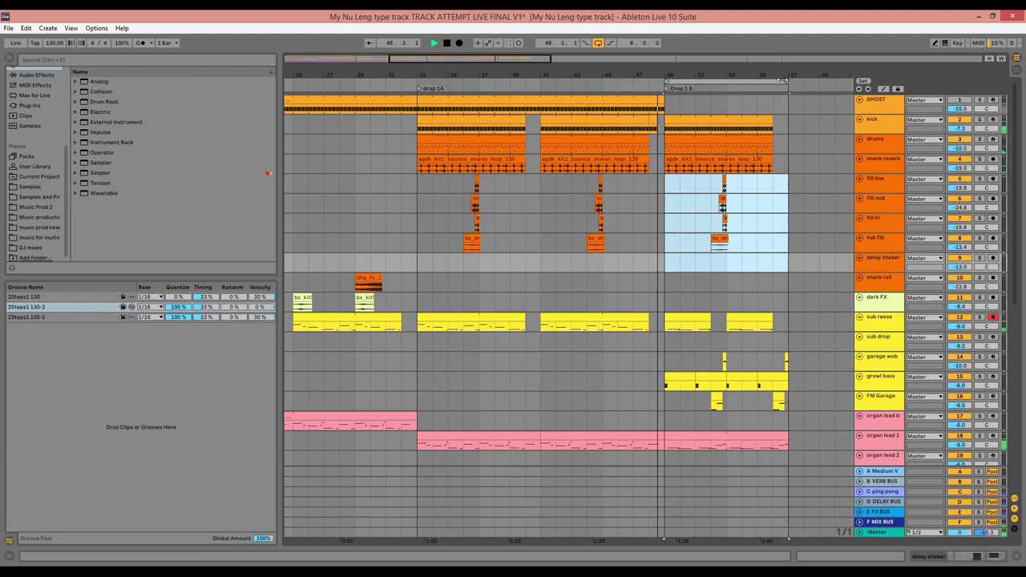
pyautogui.moveTo(782, 76); pyautogui.dragTo(728, 82)
pyautogui.click(559, 119)
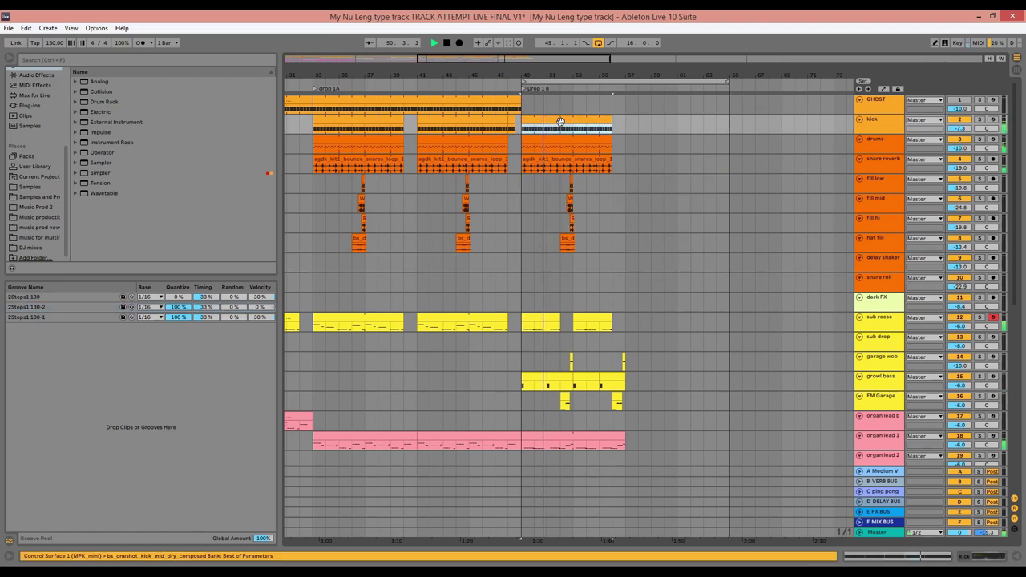
# - Duplicate the two Lev_Impact_Shatter clips of drop 1A into bars 49 to 64 of Drop 1 B
pyautogui.scroll(-3, 639, 430)
pyautogui.click(408, 368)
pyautogui.keyDown('shift'); pyautogui.click(433, 367); pyautogui.keyUp('shift')
pyautogui.hotkey('ctrl', 'd')
pyautogui.scroll(5, 641, 204)
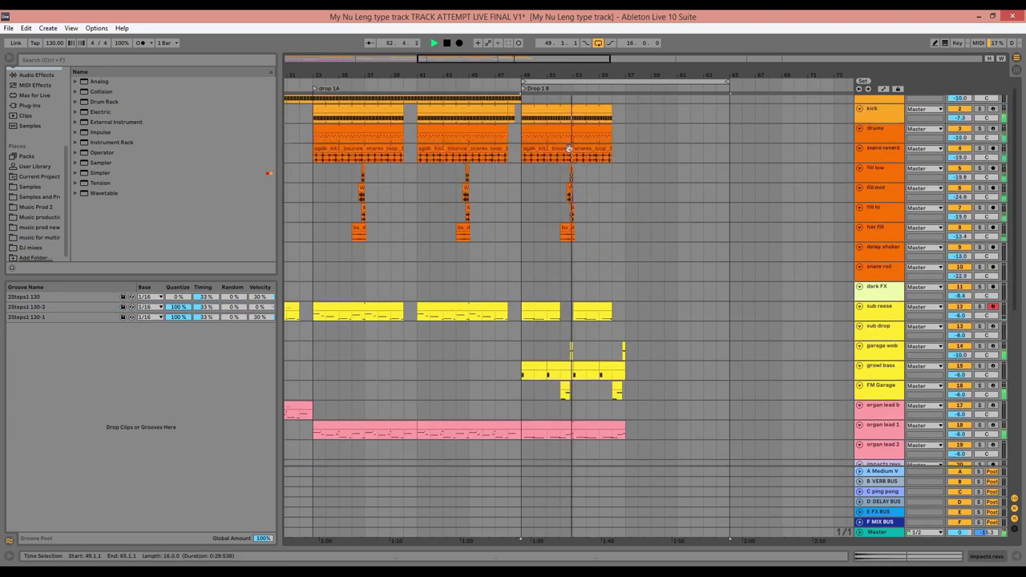
# - Duplicate bars 49 to 56 of all tracks from kick to organ lead 1 into bars 57 to 64
pyautogui.click(550, 122)
pyautogui.scroll(-1, 648, 367)
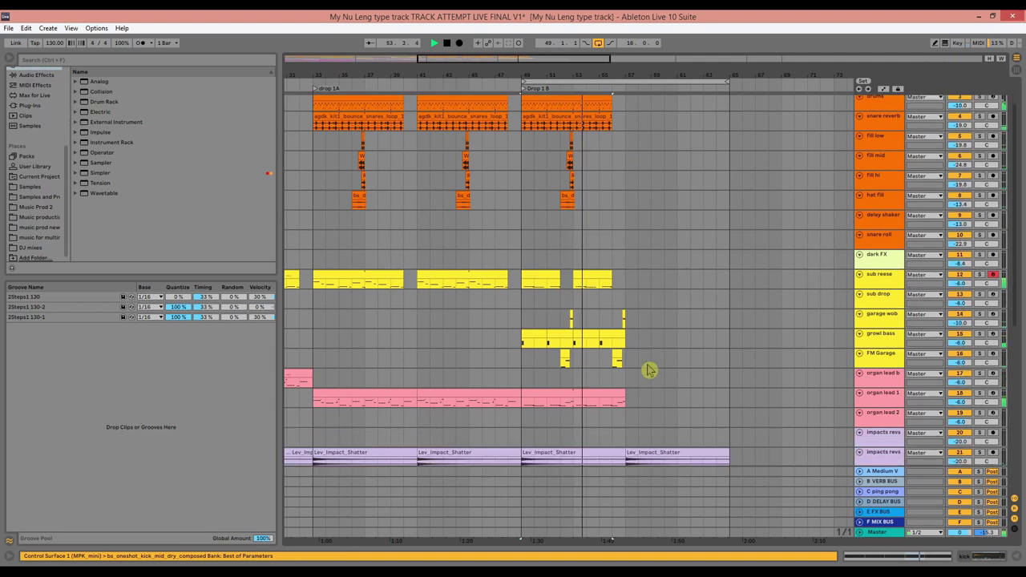
pyautogui.keyDown('shift'); pyautogui.click(634, 403); pyautogui.keyUp('shift')
pyautogui.hotkey('ctrl', 'd')
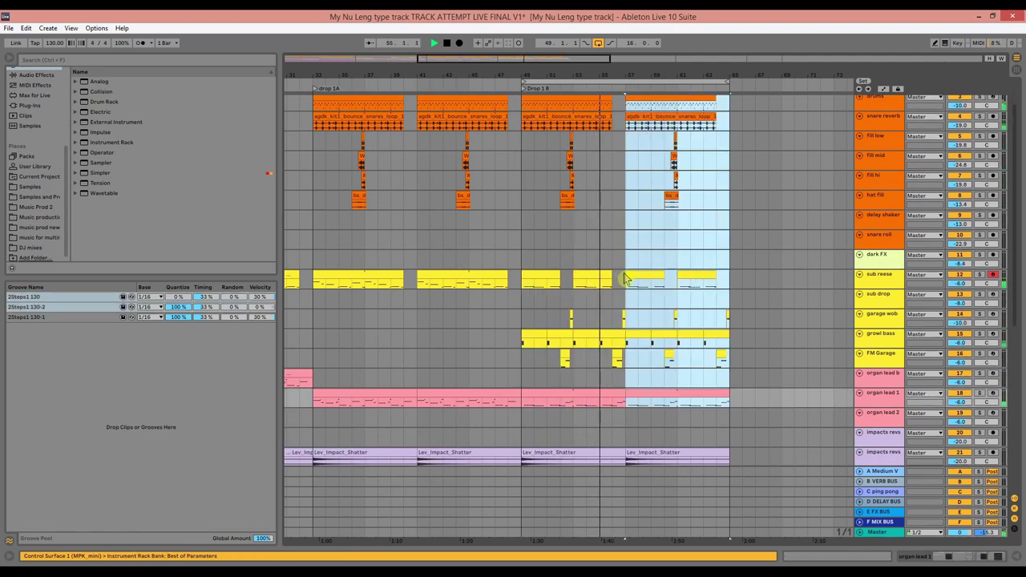
# - Stop playback, copy the vox drone clip from bar 41 to bar 57, and play from there
pyautogui.scroll(-4, 624, 275)
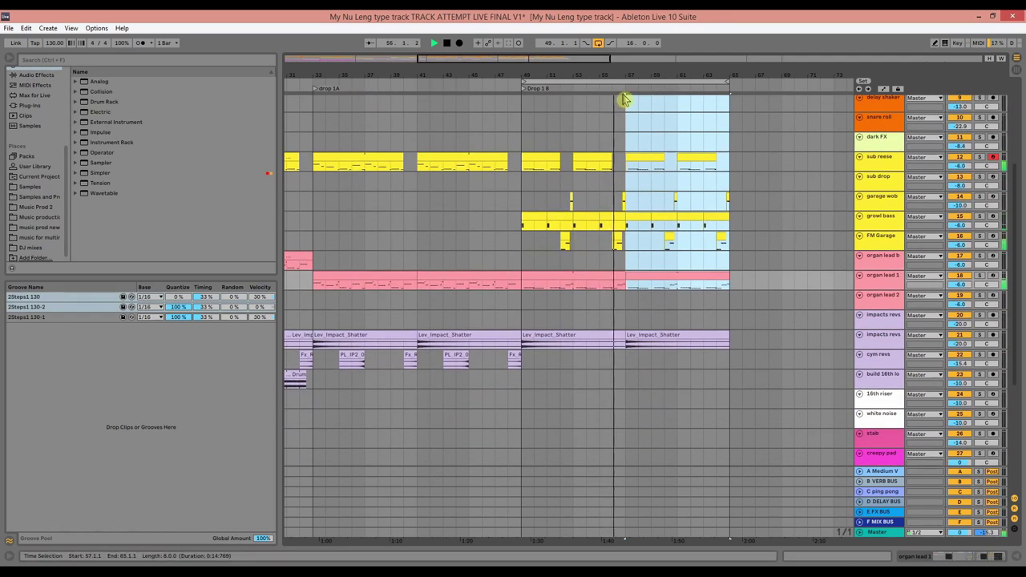
pyautogui.scroll(2, 651, 323)
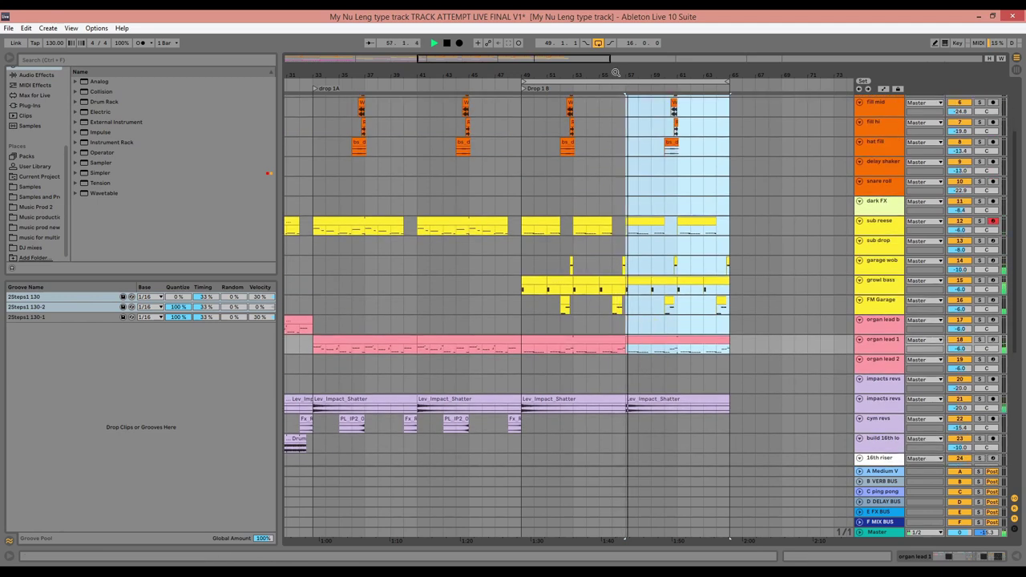
pyautogui.moveTo(615, 74); pyautogui.dragTo(612, 36)
pyautogui.scroll(-2, 481, 417)
pyautogui.click(434, 376)
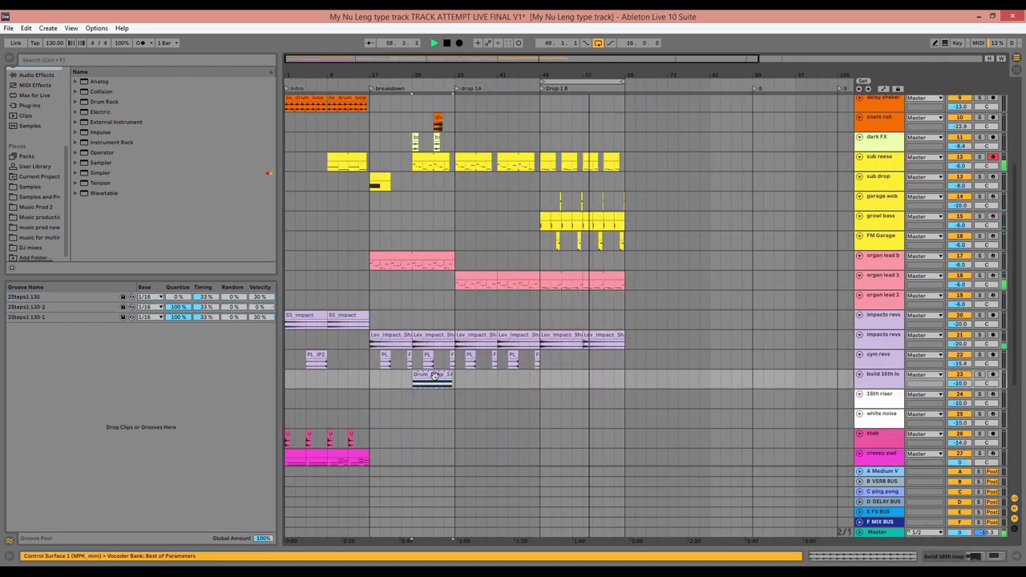
pyautogui.click(584, 301)
pyautogui.press('space')
pyautogui.scroll(2, 538, 366)
pyautogui.scroll(-6, 538, 366)
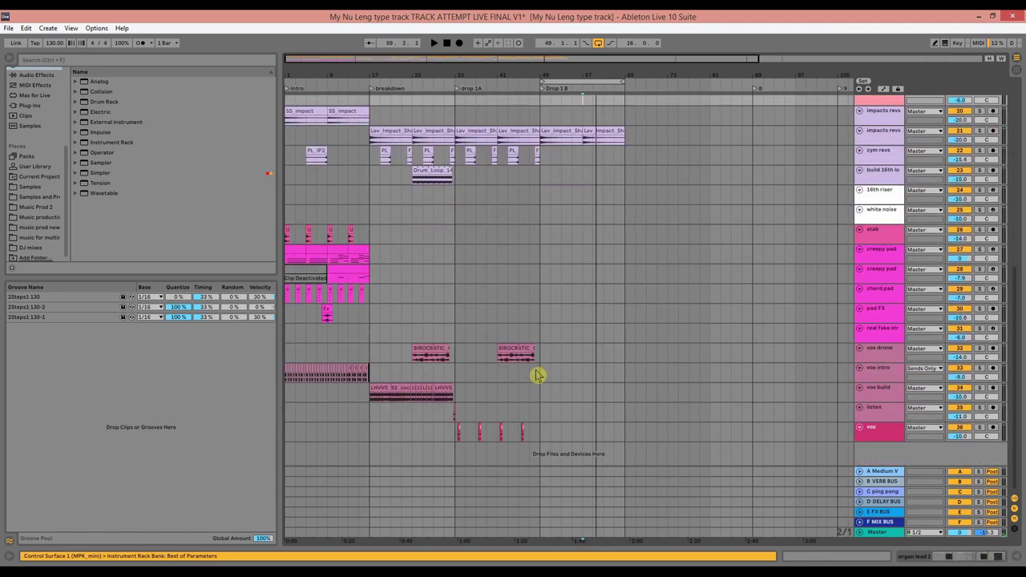
pyautogui.moveTo(517, 347); pyautogui.dragTo(610, 343)
pyautogui.press('space')
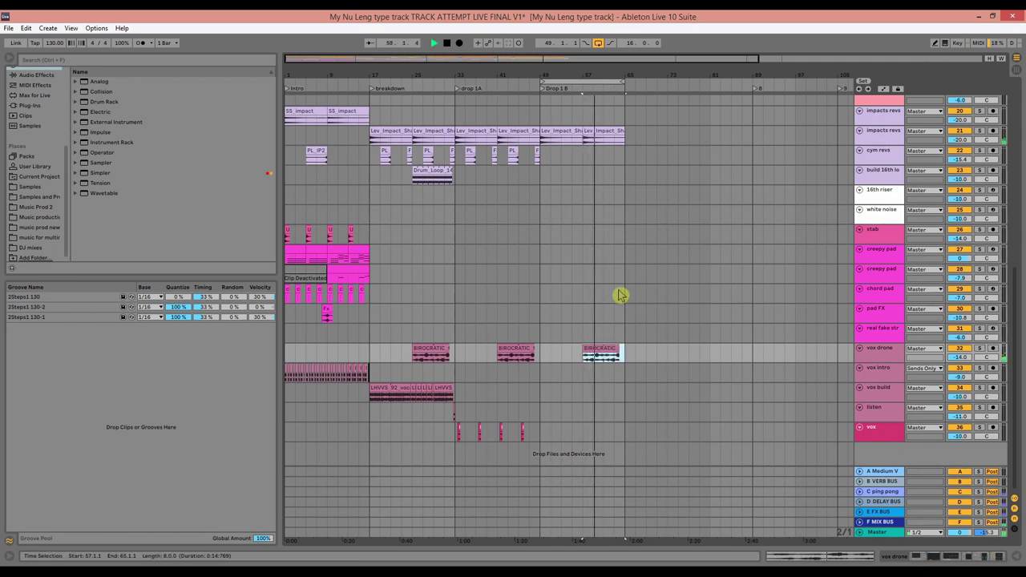
# - Copy the vox intro clips from bar 9 onwards to bar 57 of Drop 1 B and play them
pyautogui.scroll(8, 621, 294)
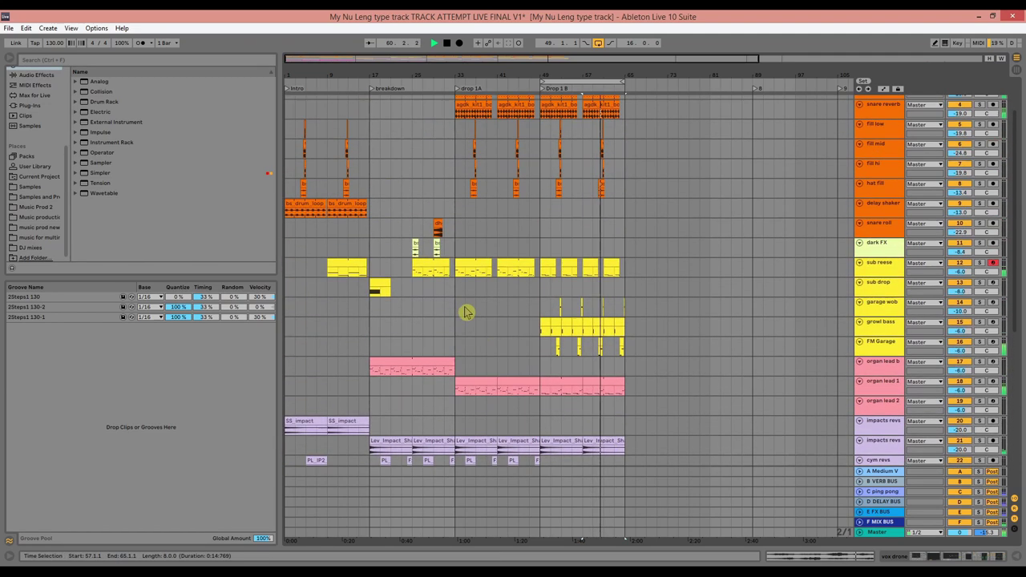
pyautogui.scroll(3, 465, 314)
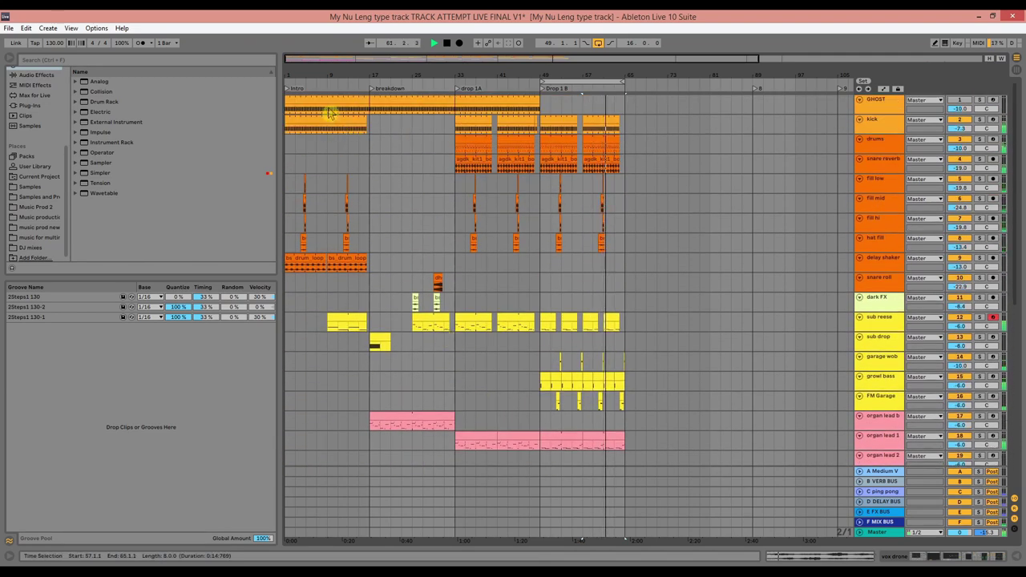
pyautogui.scroll(-10, 407, 324)
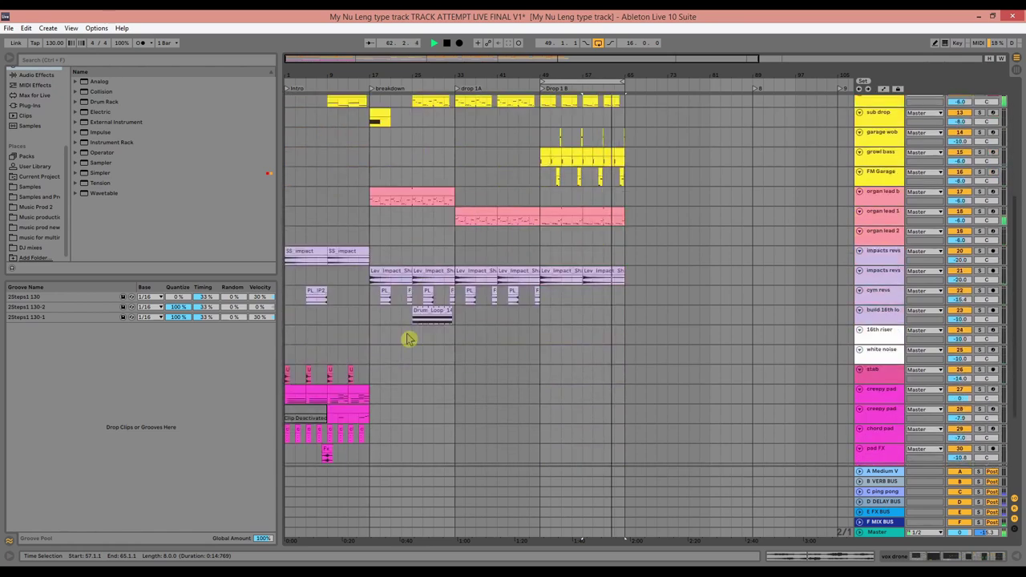
pyautogui.press('space')
pyautogui.moveTo(380, 374); pyautogui.dragTo(355, 379)
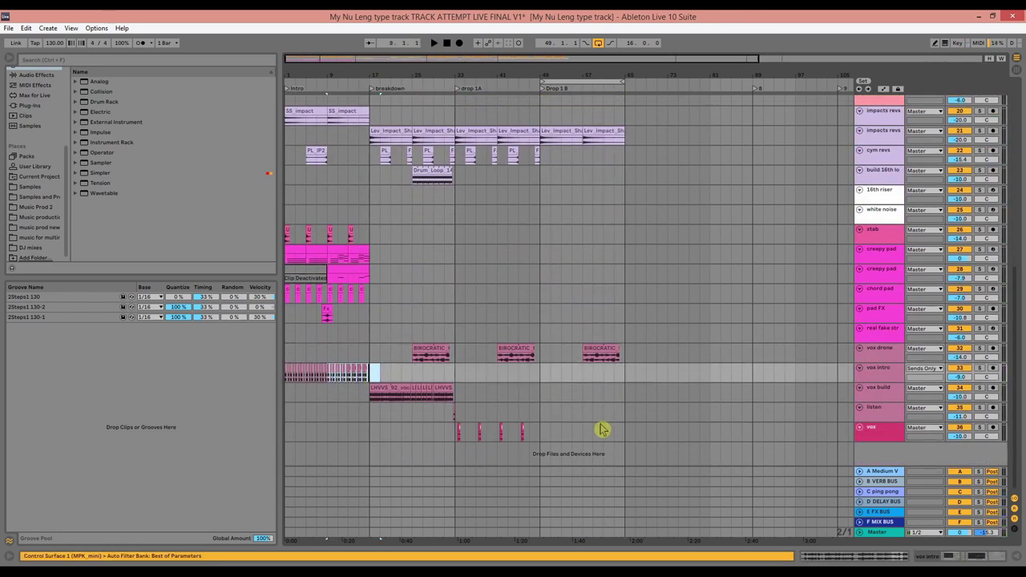
pyautogui.click(584, 377)
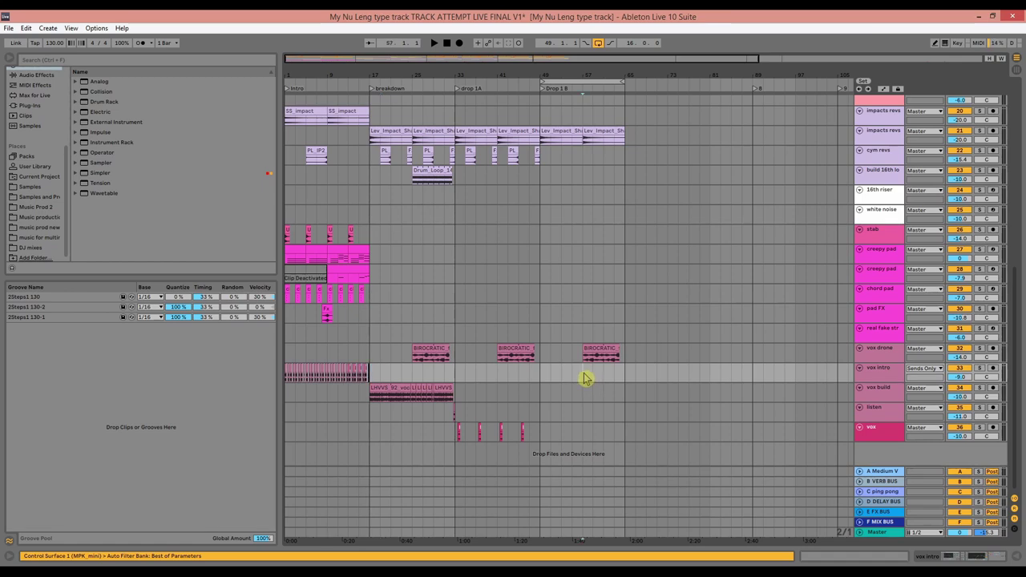
pyautogui.hotkey('ctrl', 'v')
pyautogui.press('space')
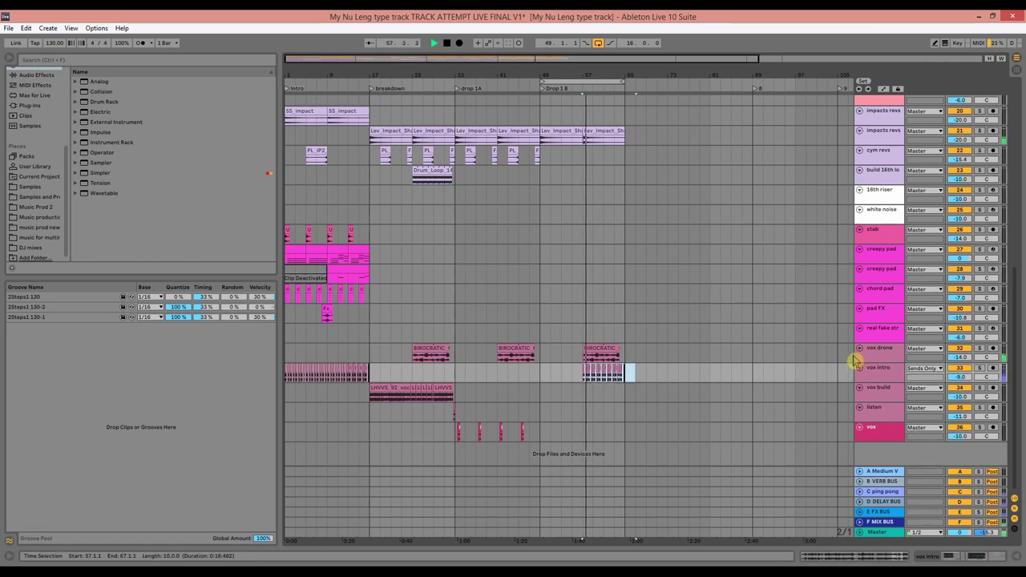
# - Enlarge the vox intro track and display the chain volume automation of its Volume Automator rack
pyautogui.doubleClick(889, 378)
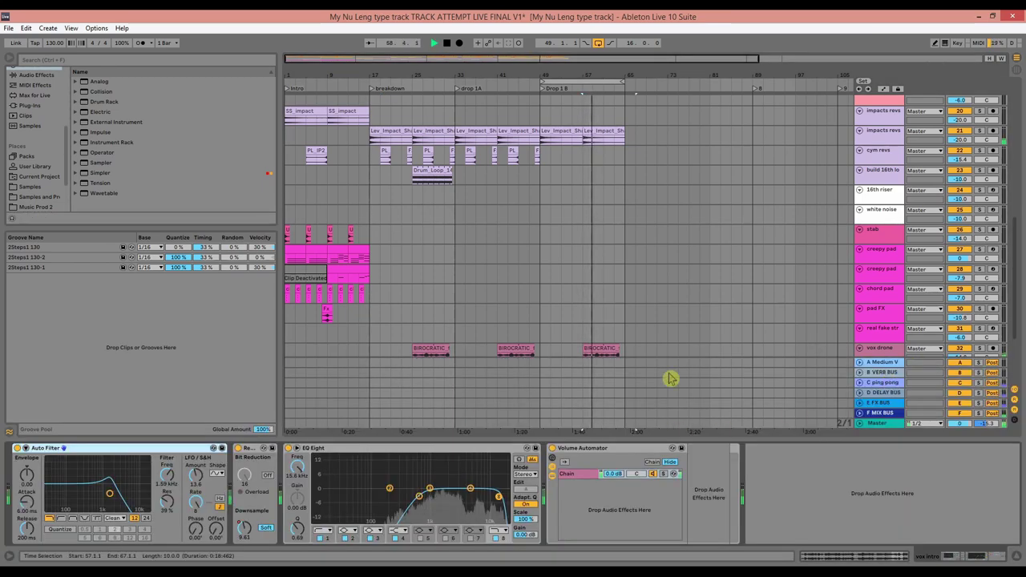
pyautogui.scroll(-3, 671, 377)
pyautogui.press('space')
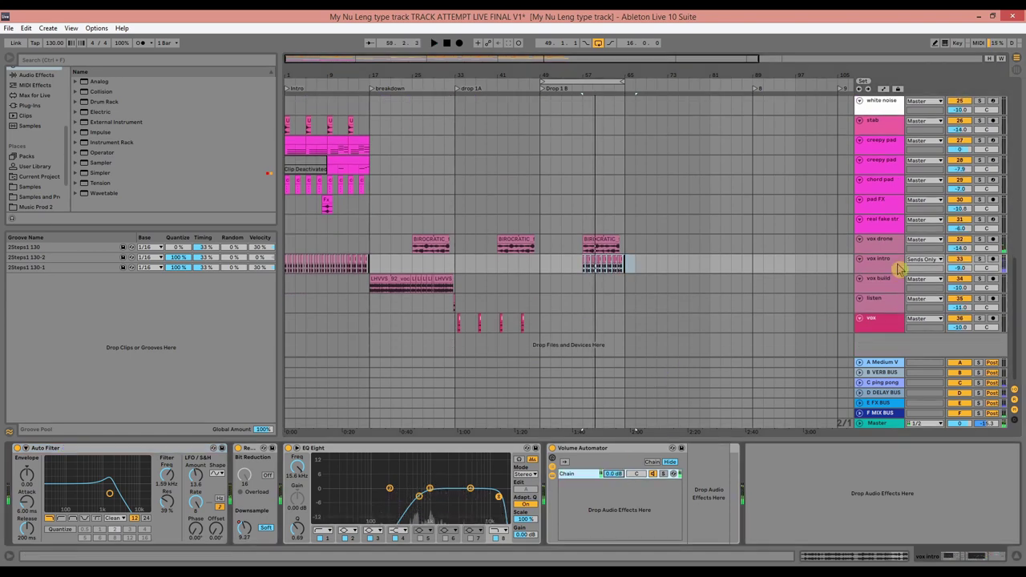
pyautogui.moveTo(893, 271); pyautogui.dragTo(904, 314)
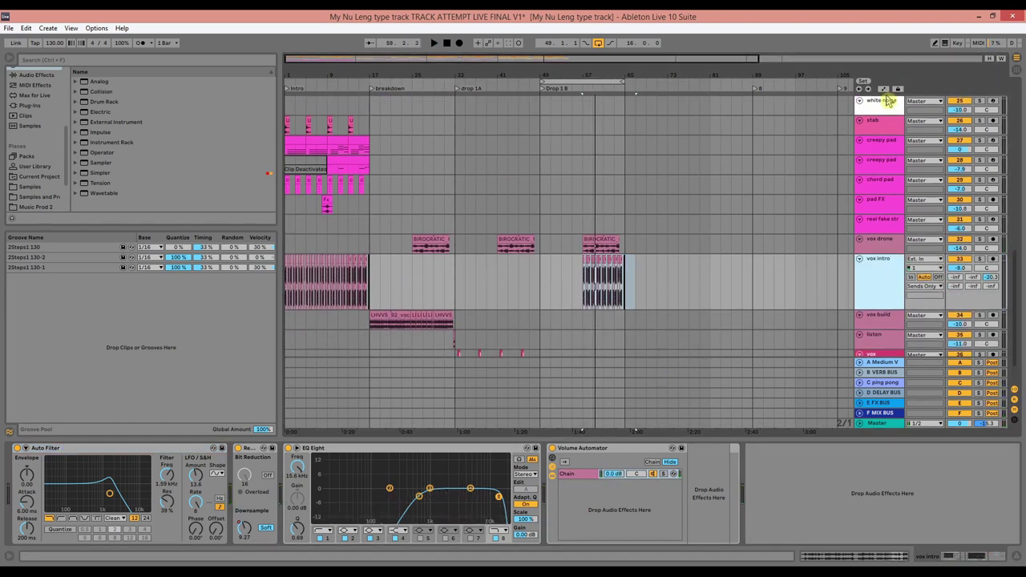
pyautogui.click(624, 475)
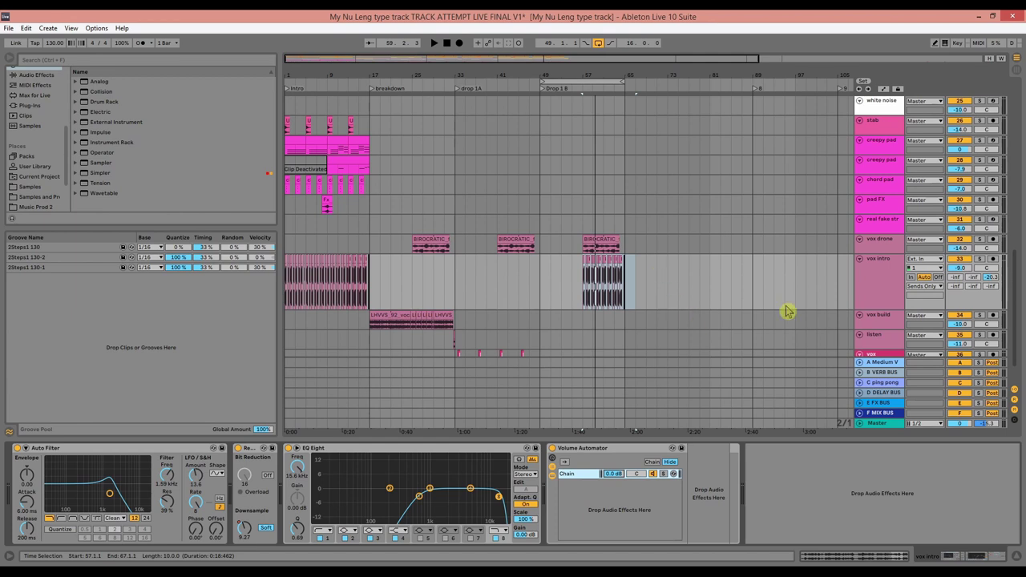
pyautogui.click(884, 90)
# - Raise the vox intro chain volume automation from bar 55 to bar 69, play from bar 57, and hide the automation
pyautogui.moveTo(649, 288); pyautogui.dragTo(582, 291)
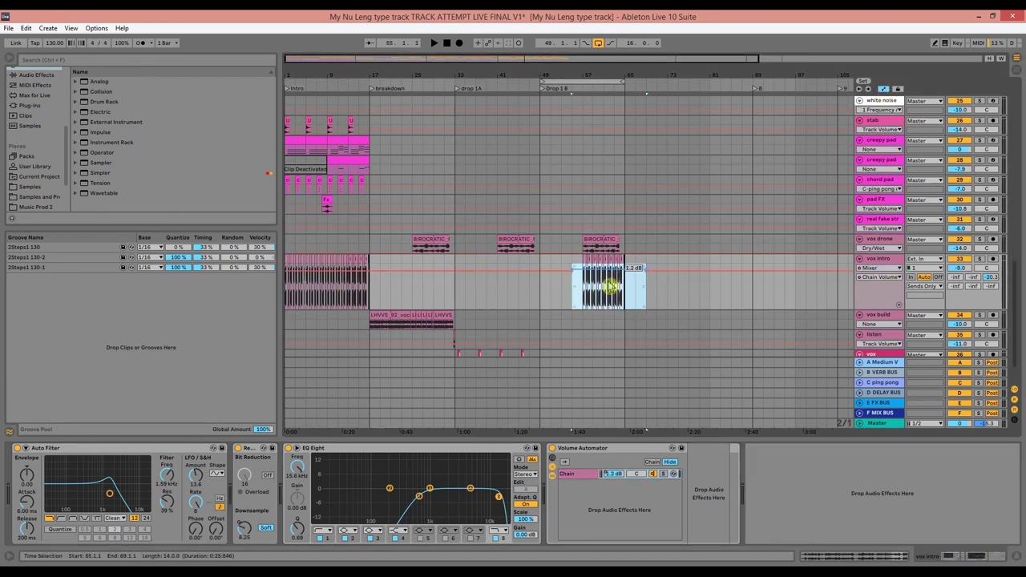
pyautogui.click(586, 294)
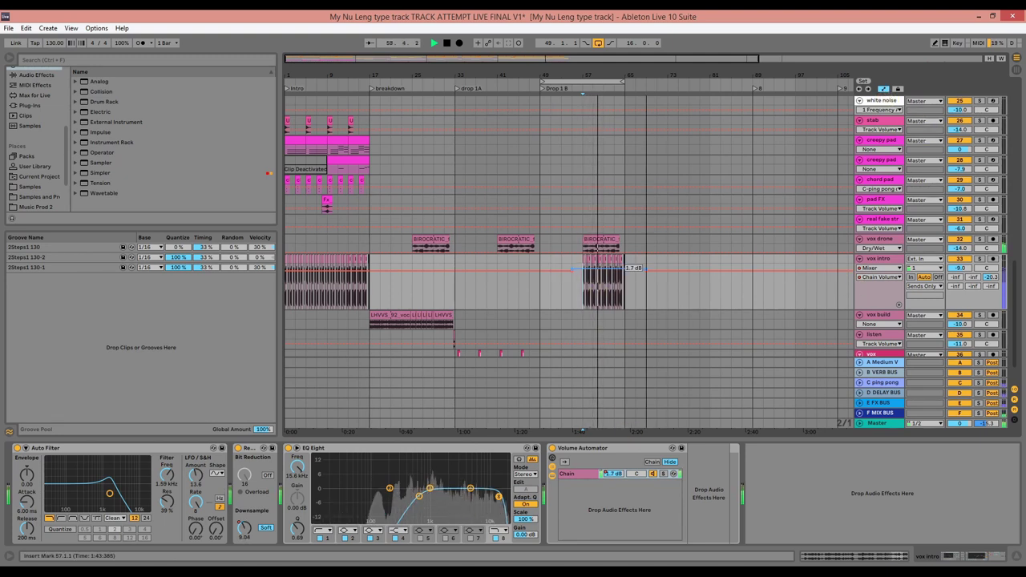
pyautogui.click(885, 89)
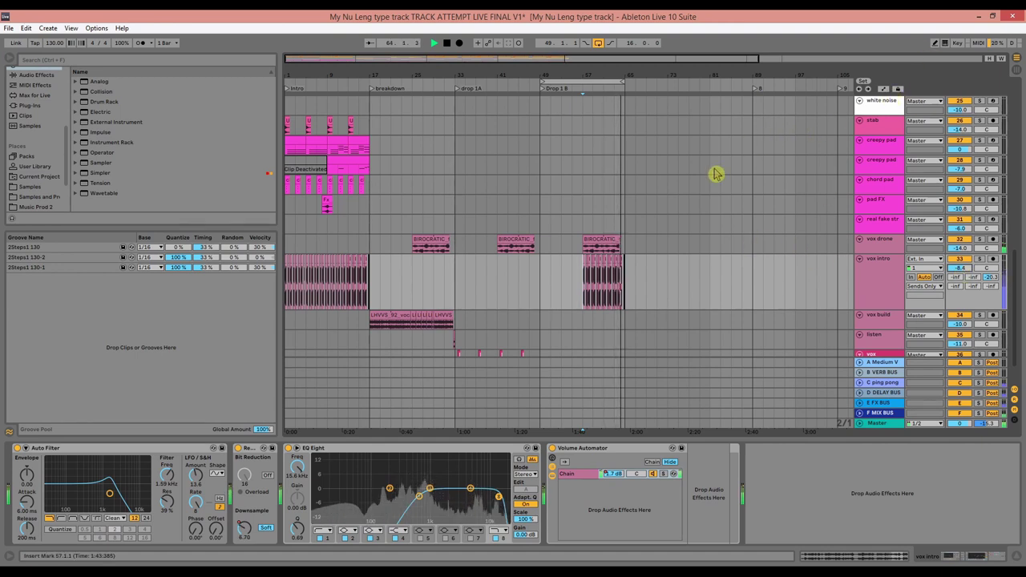
# - Copy the first eight bars of the intro across all tracks to bar 65, right after Drop 1 B
pyautogui.click(991, 60)
pyautogui.scroll(10, 327, 297)
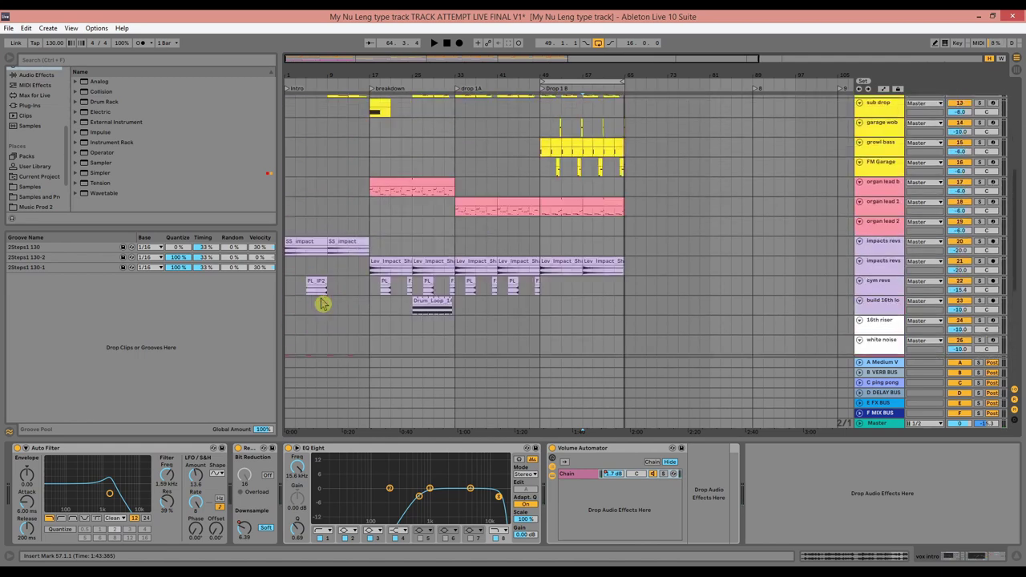
pyautogui.click(296, 186)
pyautogui.scroll(3, 302, 192)
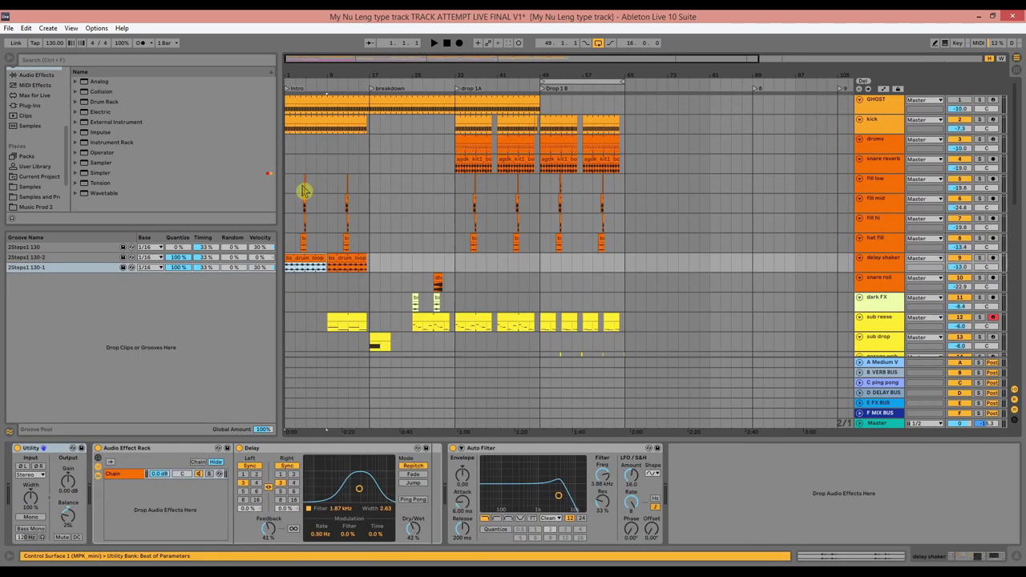
pyautogui.moveTo(289, 112); pyautogui.dragTo(334, 479)
pyautogui.click(625, 109)
pyautogui.hotkey('ctrl', 'v')
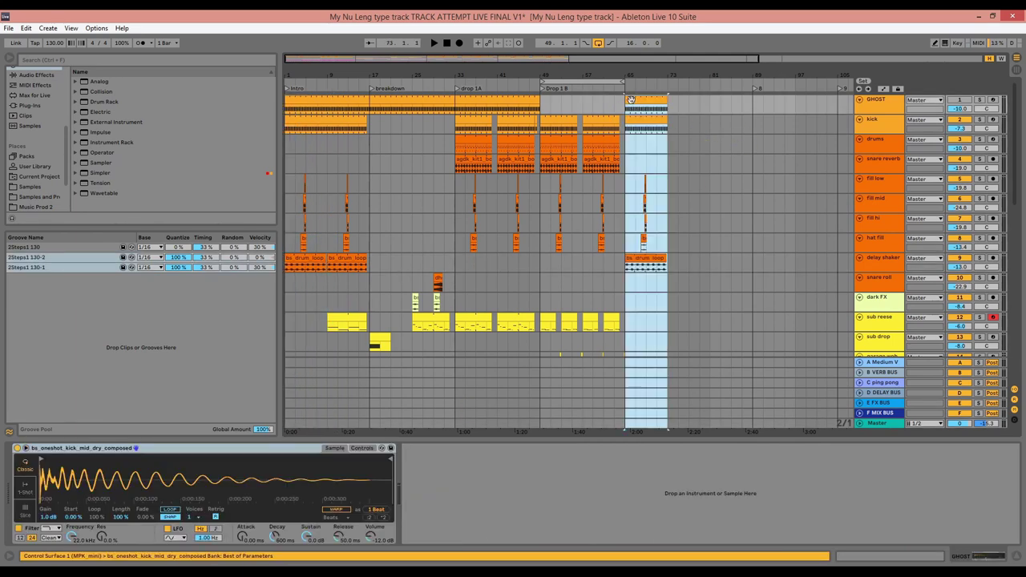
# - Play the pasted section and delete its vox intro clips from bar 65 onwards
pyautogui.press('space')
pyautogui.scroll(-12, 657, 225)
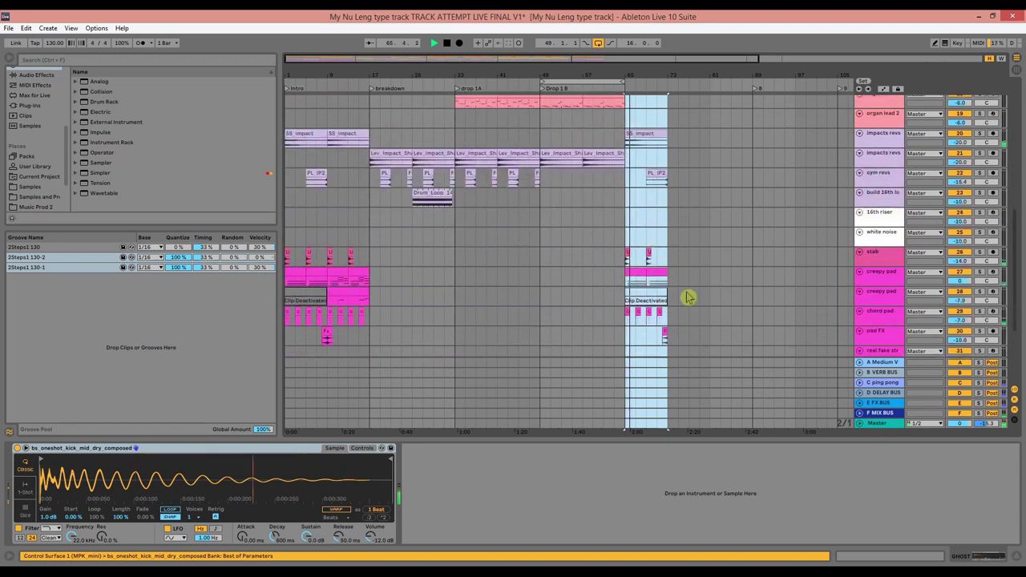
pyautogui.moveTo(688, 264); pyautogui.dragTo(628, 276)
pyautogui.press('Delete')
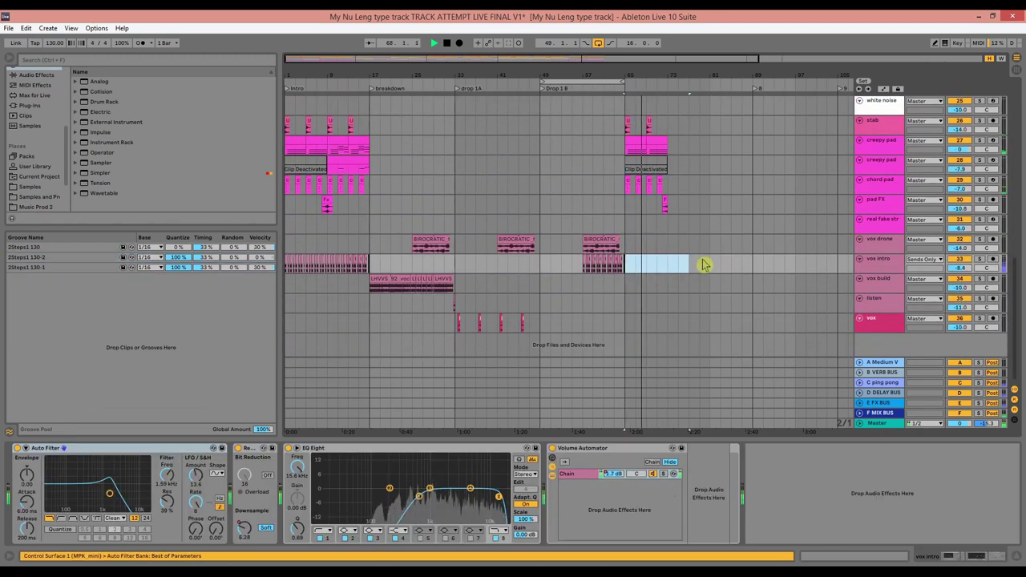
# - Stop playback, copy the intro's sub reese clip from bar 9 to bar 65, and play from there
pyautogui.moveTo(629, 76); pyautogui.dragTo(630, 120)
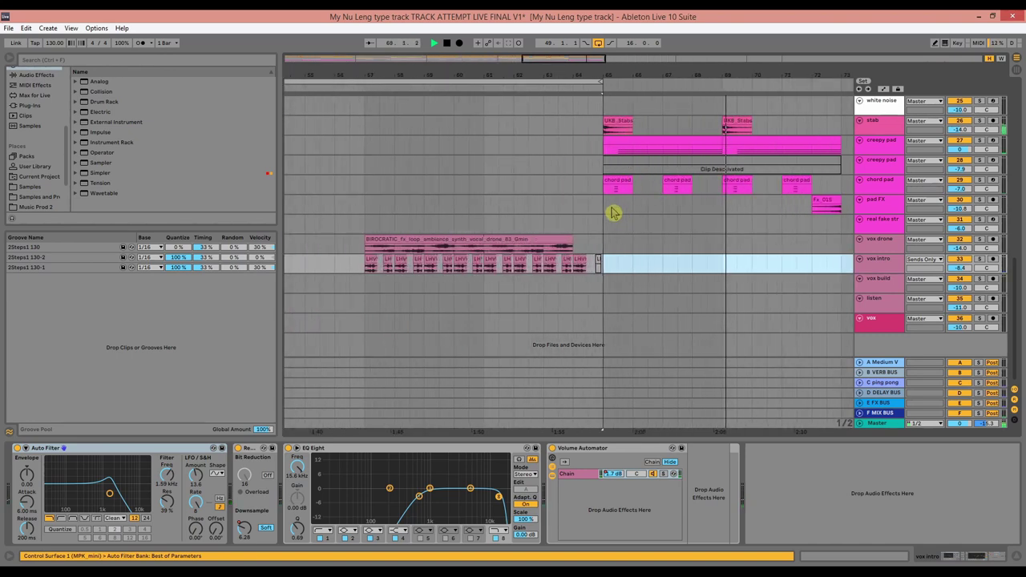
pyautogui.scroll(3, 615, 213)
pyautogui.moveTo(618, 76); pyautogui.dragTo(617, 40)
pyautogui.press('space')
pyautogui.scroll(10, 447, 238)
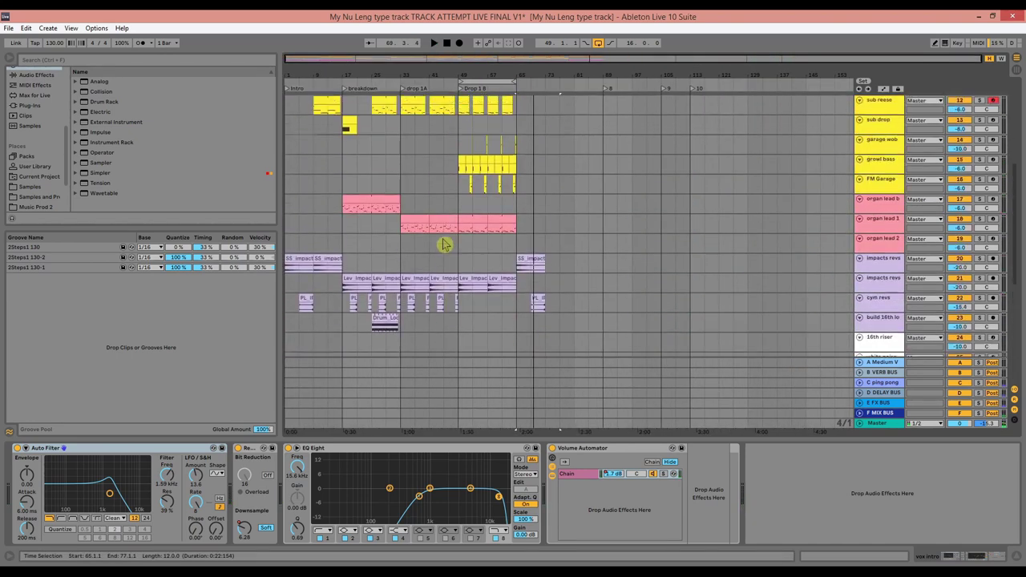
pyautogui.click(329, 177)
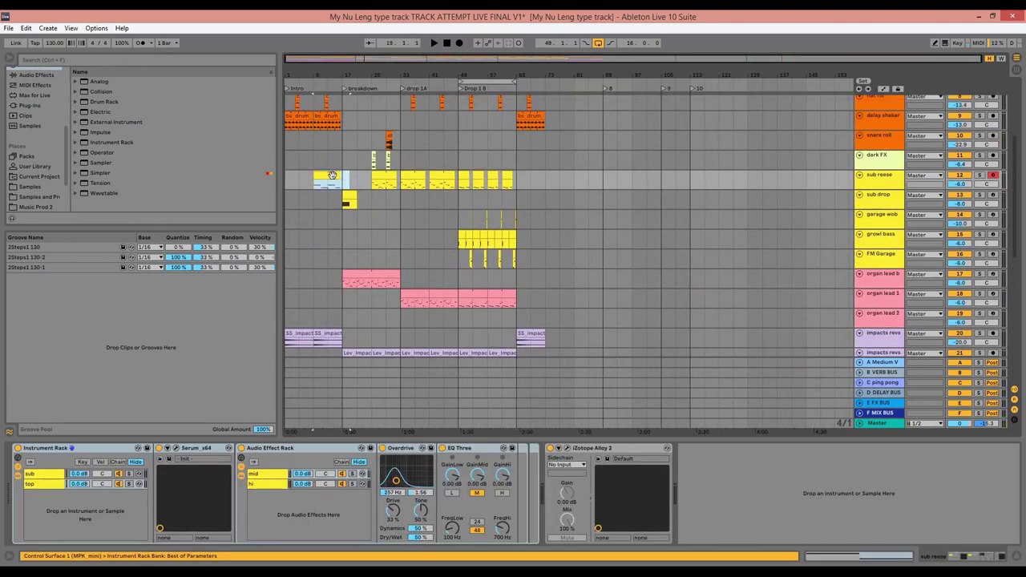
pyautogui.moveTo(512, 190); pyautogui.dragTo(531, 187)
pyautogui.press('space')
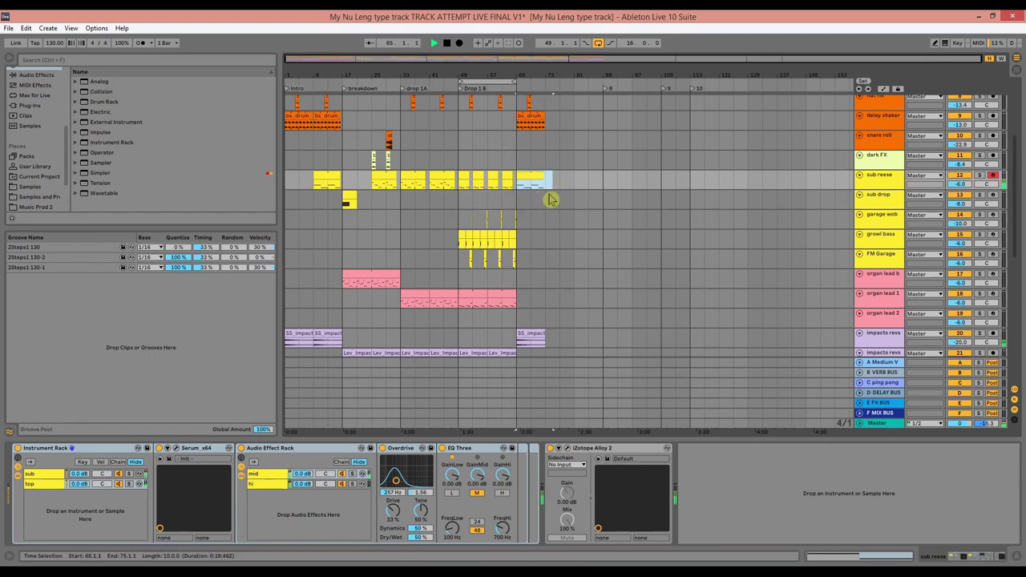
# - Play from bar 61 to check the transition from Drop 1 B into the pasted intro section
pyautogui.scroll(6, 559, 226)
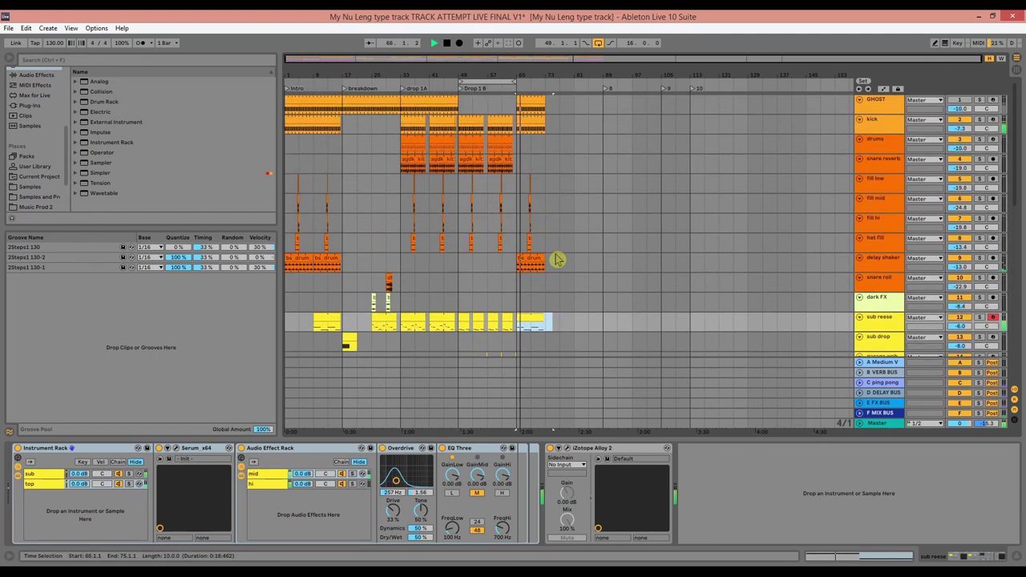
pyautogui.scroll(-2, 559, 259)
pyautogui.click(504, 244)
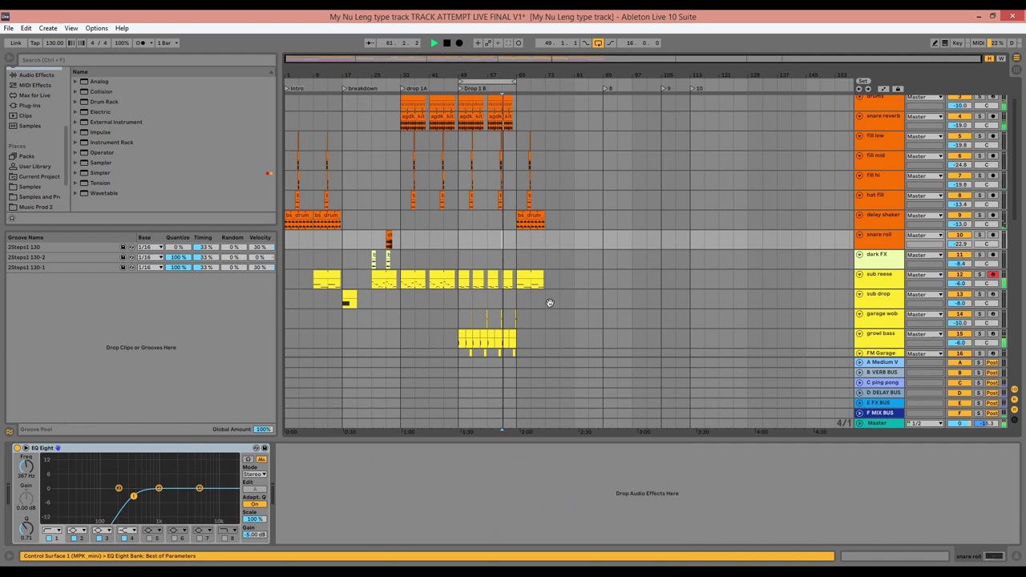
pyautogui.scroll(-7, 562, 337)
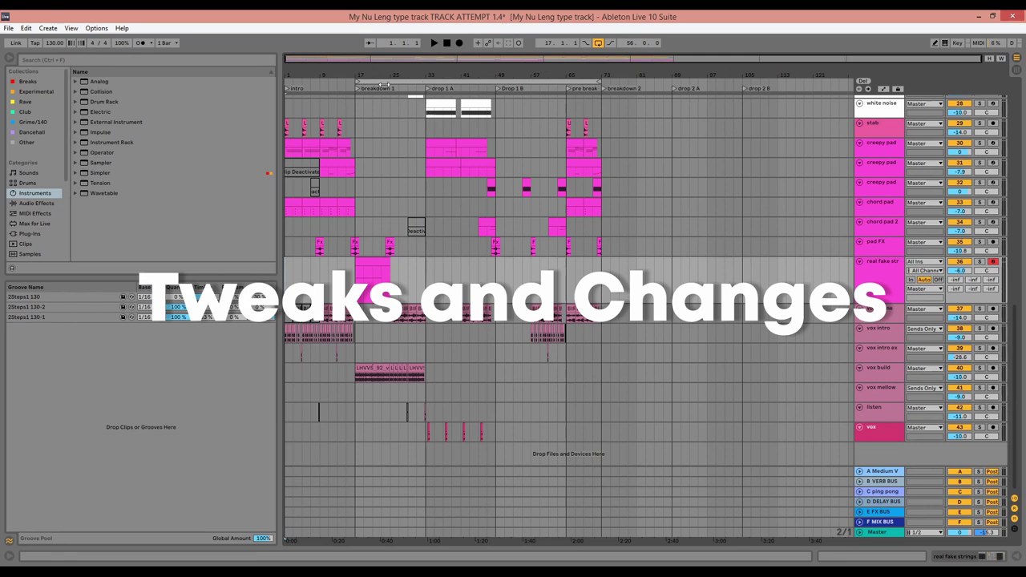
# - Play the track from bar 1 and examine the intro's vox intro and vox intro extra clips up close
pyautogui.scroll(5, 490, 324)
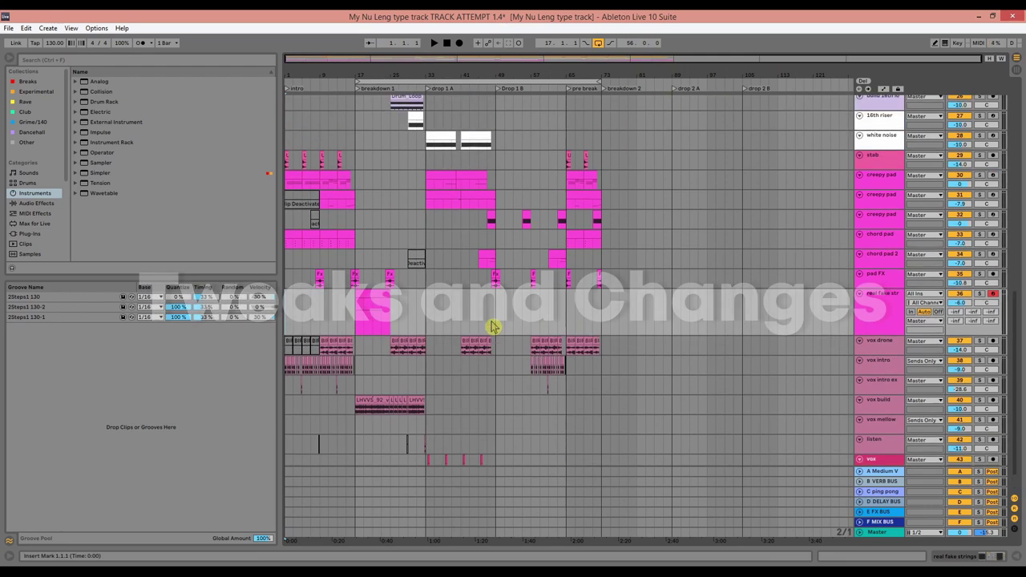
pyautogui.scroll(10, 490, 324)
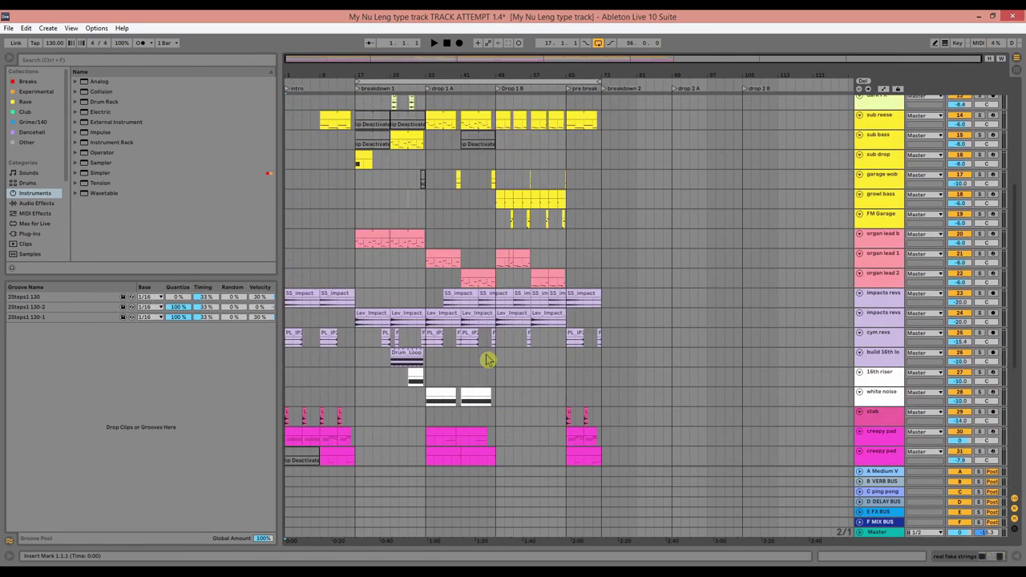
pyautogui.press('space')
pyautogui.scroll(-10, 323, 245)
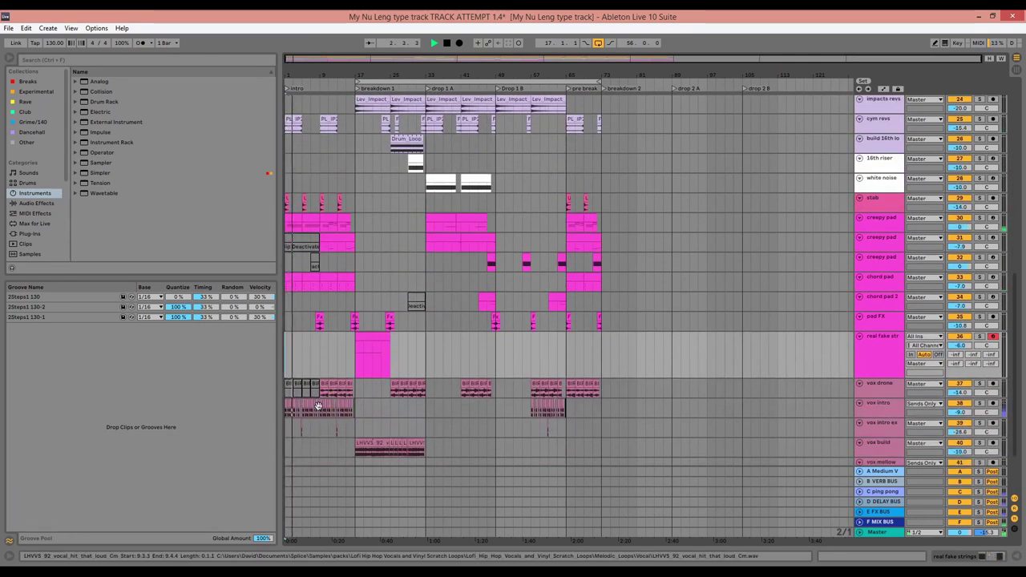
pyautogui.click(895, 426)
pyautogui.scroll(-3, 534, 433)
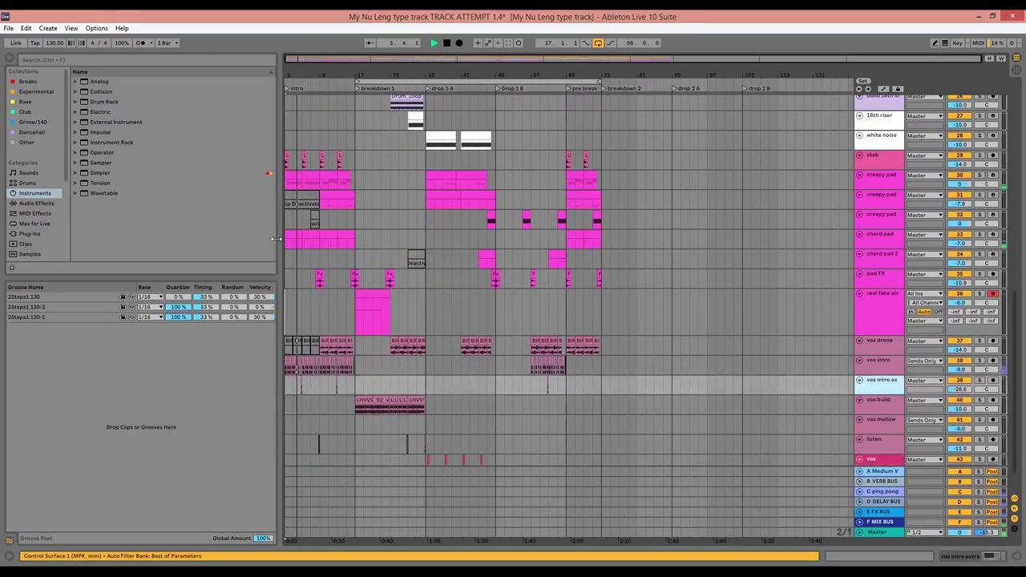
pyautogui.moveTo(286, 76); pyautogui.dragTo(287, 208)
pyautogui.scroll(4, 499, 235)
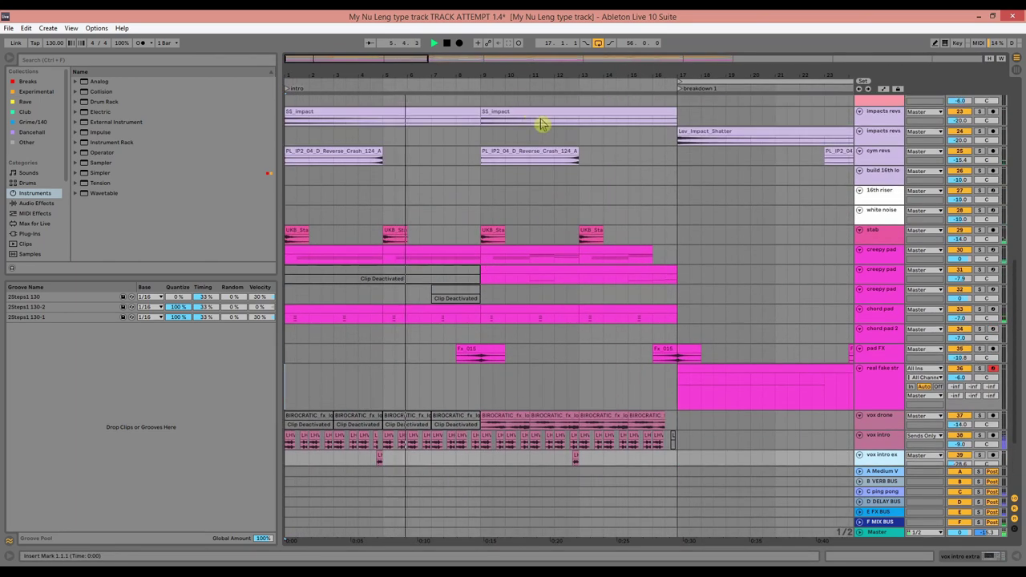
# - Examine the intro's other tracks and select the four active vox drone clips from bar 9 onwards during playback
pyautogui.scroll(2, 545, 245)
pyautogui.scroll(-3, 539, 250)
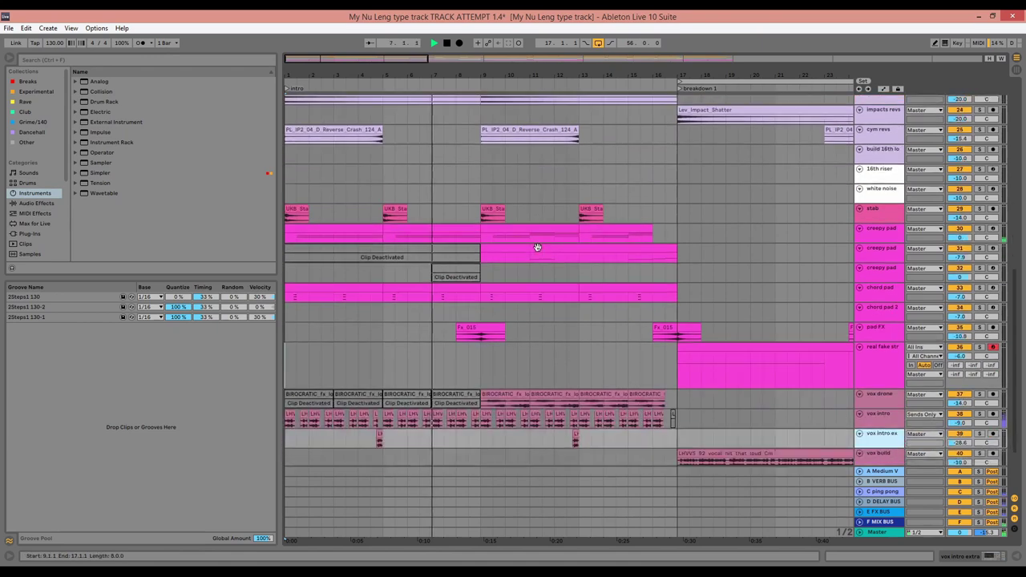
pyautogui.click(506, 395)
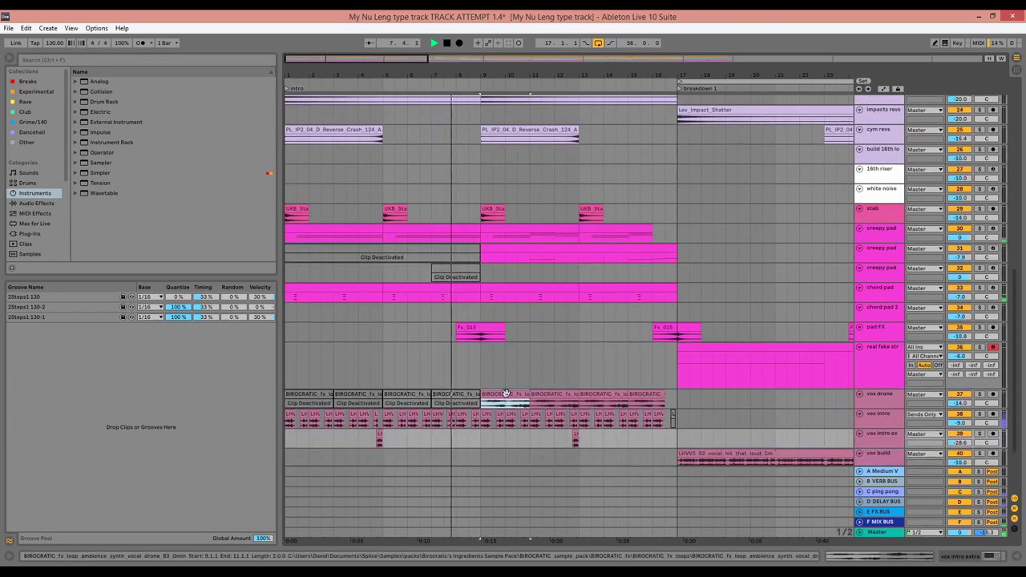
pyautogui.keyDown('shift'); pyautogui.click(644, 395); pyautogui.keyUp('shift')
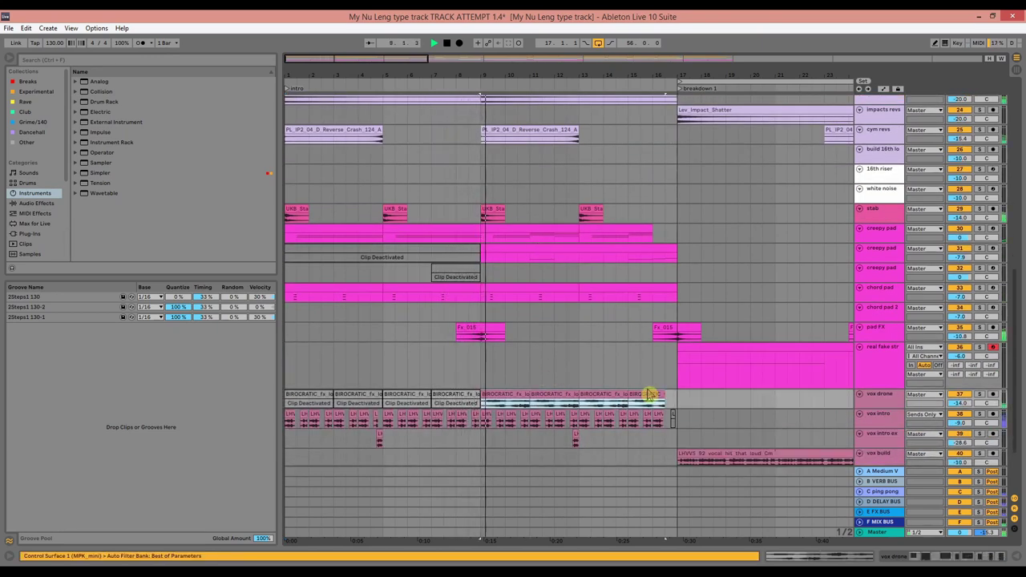
pyautogui.moveTo(585, 72); pyautogui.dragTo(375, 73)
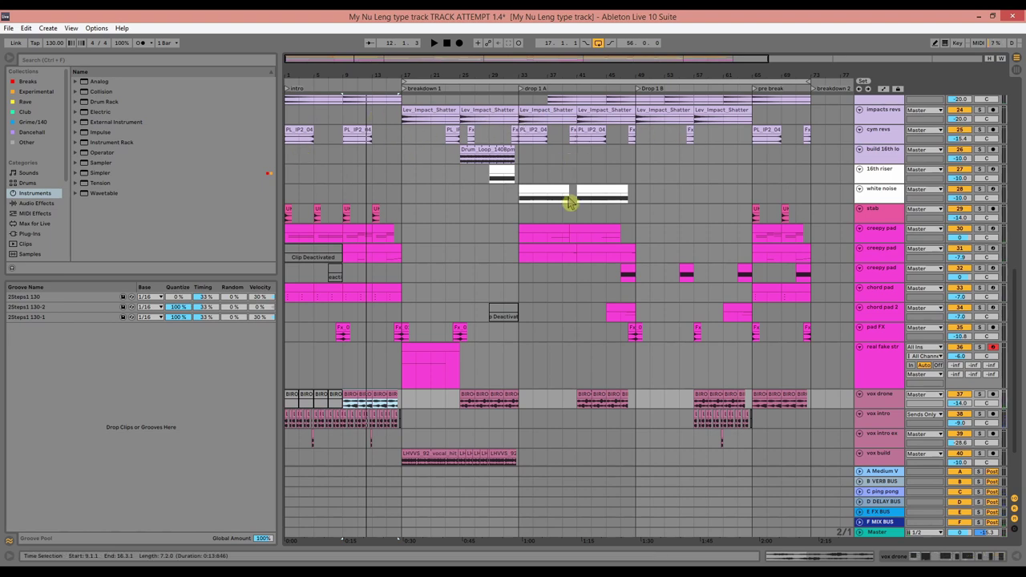
# - Play breakdown 1 from bar 17 and inspect the Auto Filters and Delay in the organ lead break's device chain
pyautogui.scroll(5, 521, 416)
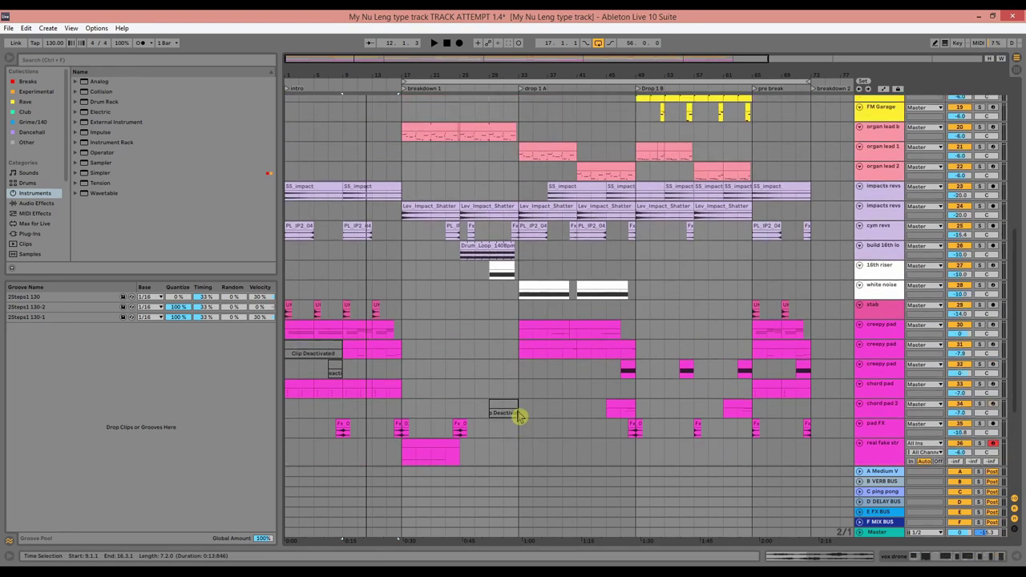
pyautogui.scroll(8, 504, 403)
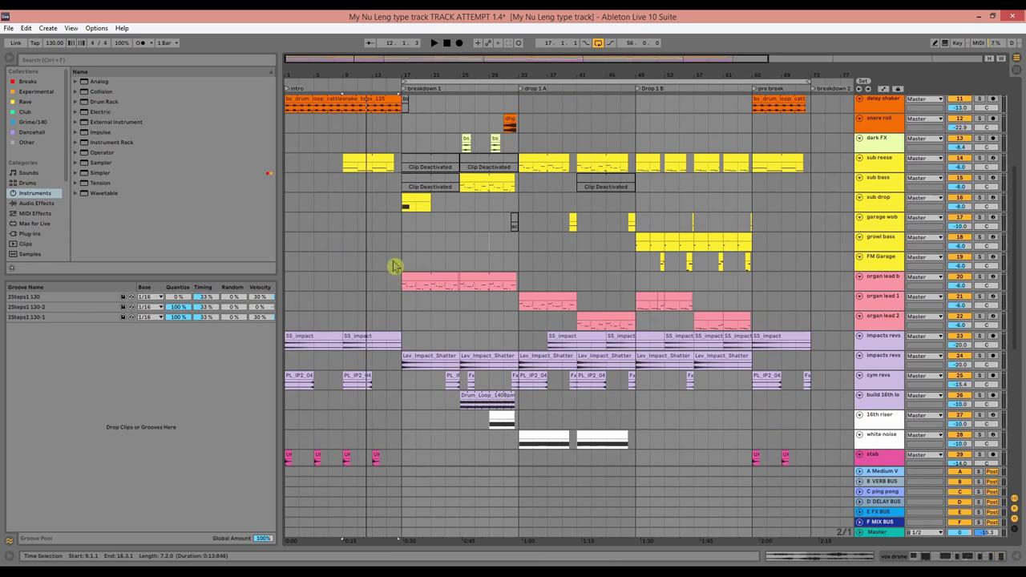
pyautogui.click(403, 238)
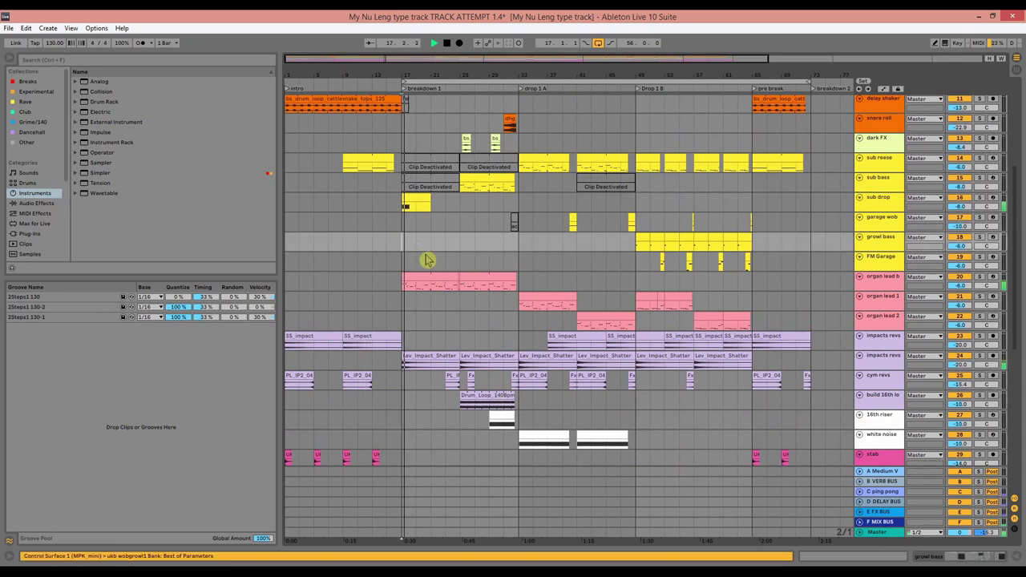
pyautogui.doubleClick(889, 278)
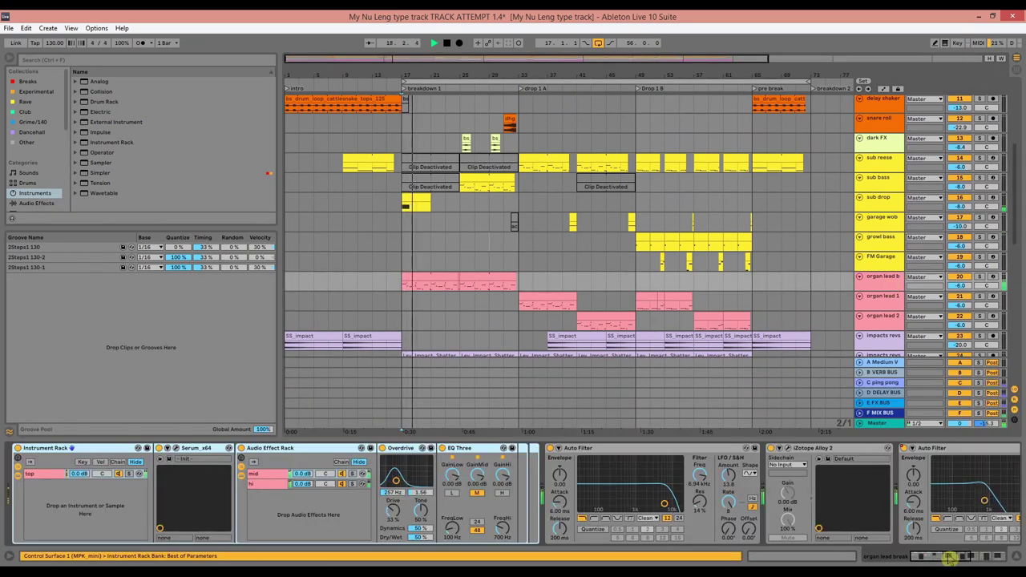
pyautogui.moveTo(949, 558); pyautogui.dragTo(990, 558)
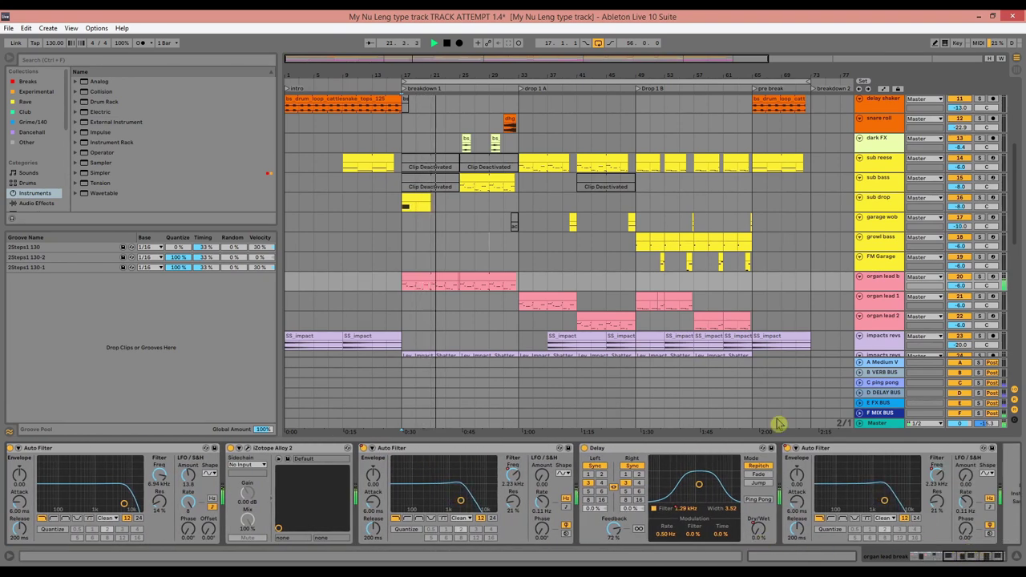
# - Delete the Beat Repeat and Frequency Shifter devices from the vox build track
pyautogui.scroll(-15, 670, 335)
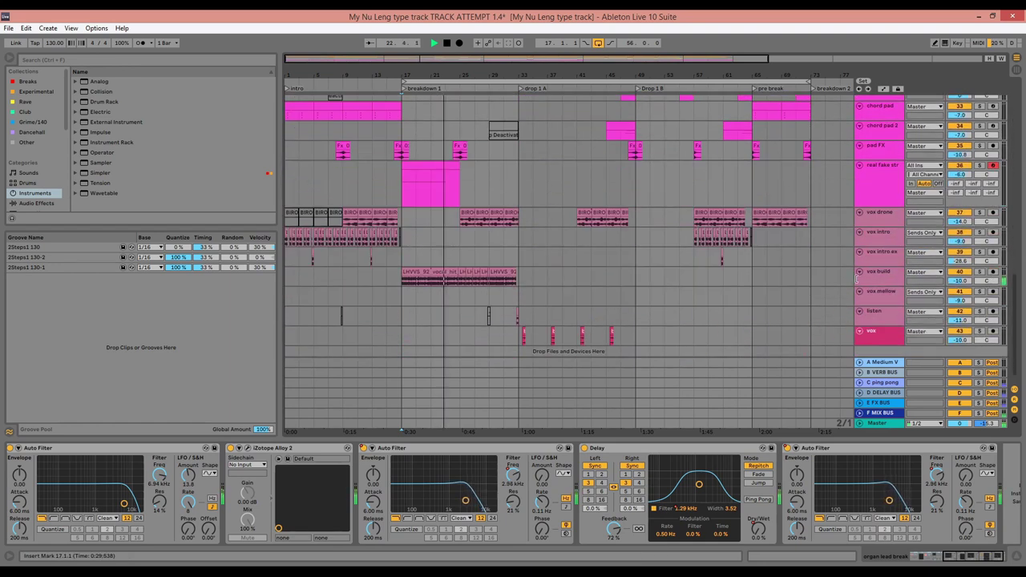
pyautogui.click(873, 277)
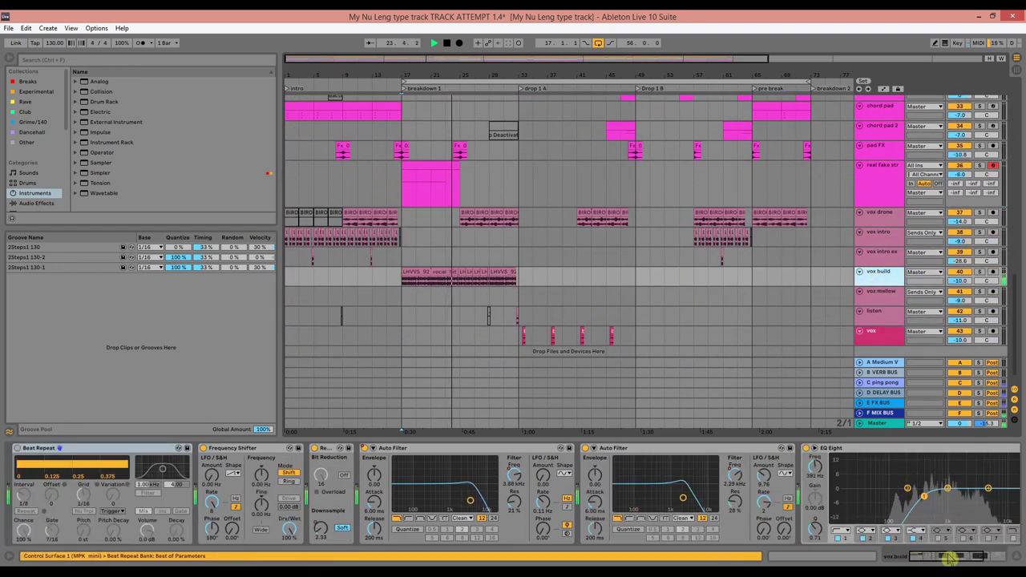
pyautogui.moveTo(950, 558); pyautogui.dragTo(912, 559)
pyautogui.click(258, 448)
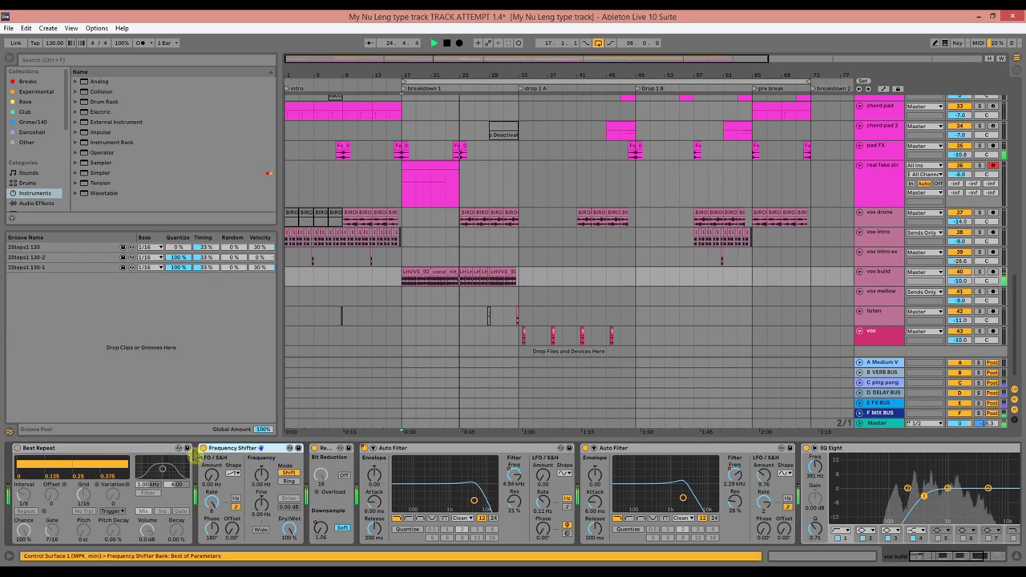
pyautogui.click(180, 454)
pyautogui.press('Delete')
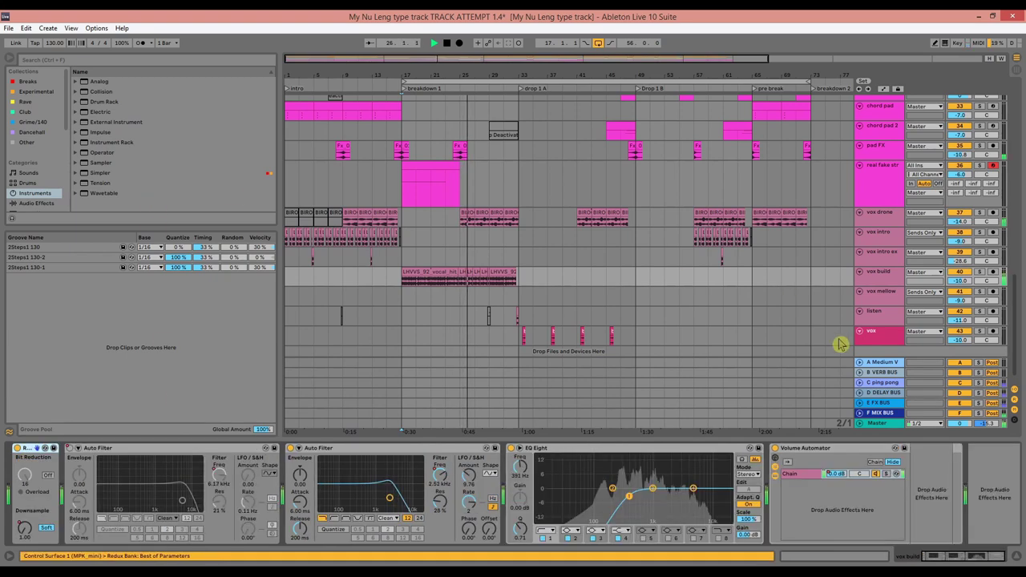
# - Review breakdown 1's drum loop, 16th riser, kick and snare roll clips while the build-up plays
pyautogui.scroll(1, 639, 320)
pyautogui.scroll(1, 566, 277)
pyautogui.scroll(10, 507, 272)
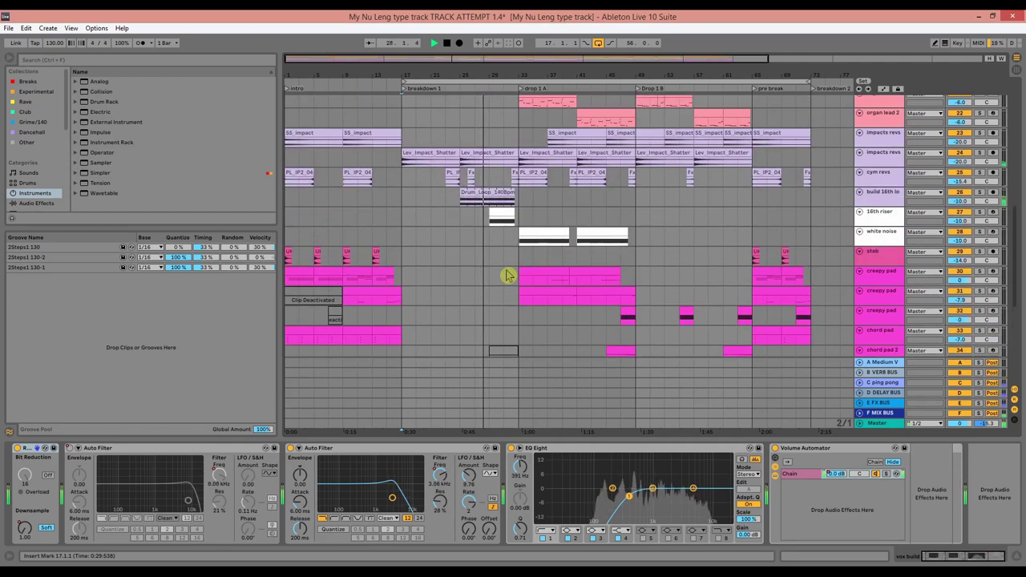
pyautogui.scroll(3, 493, 268)
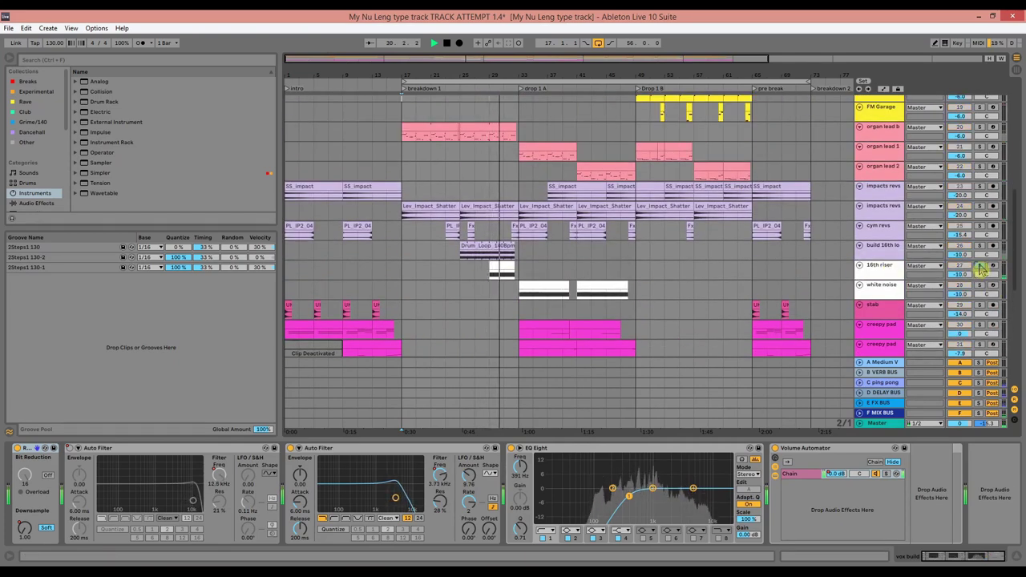
pyautogui.scroll(4, 597, 256)
pyautogui.scroll(12, 499, 188)
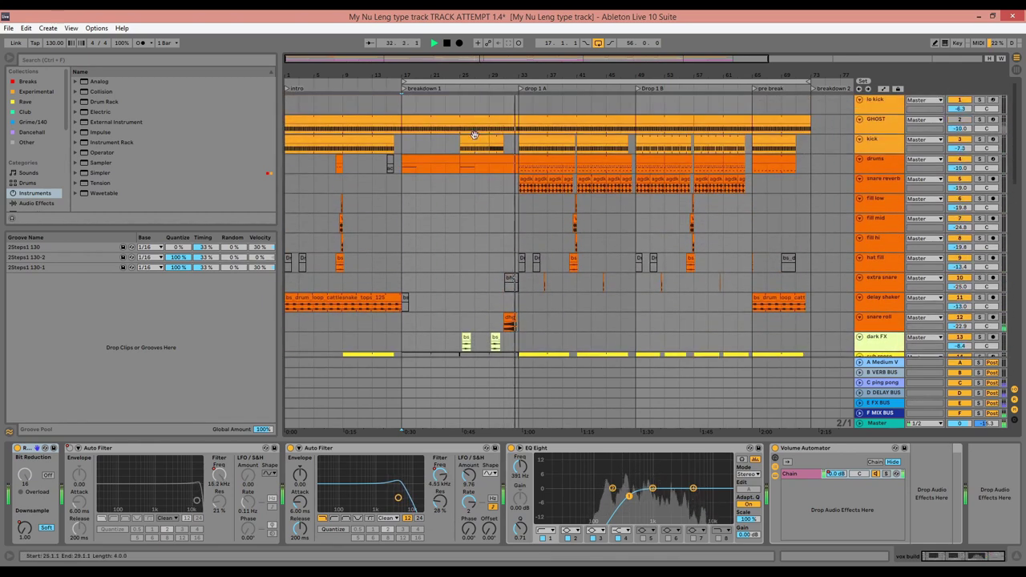
# - Review the drum, bass, organ lead, impact and pad tracks while drop 1 A plays through
pyautogui.scroll(-10, 583, 202)
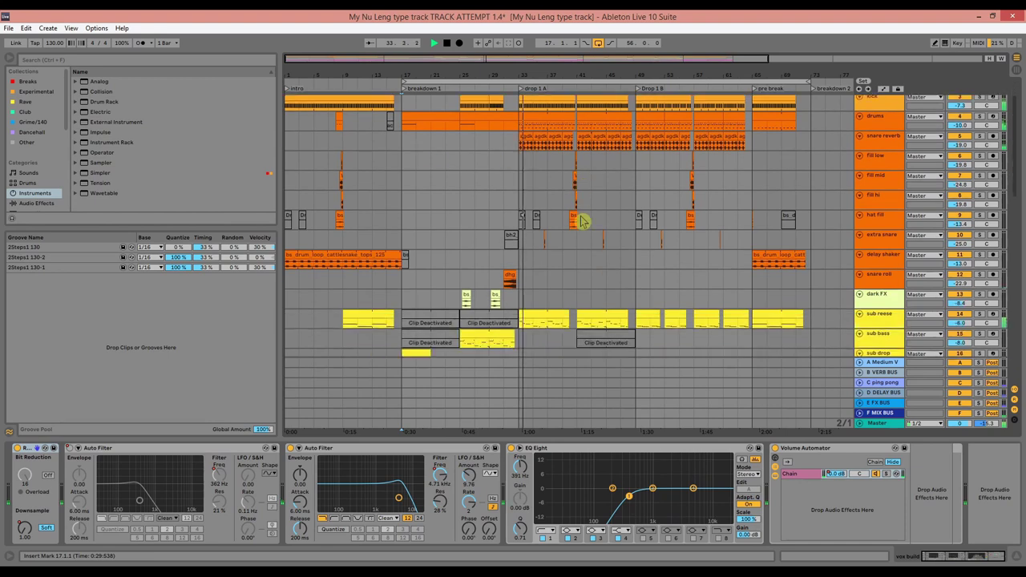
pyautogui.scroll(-9, 583, 222)
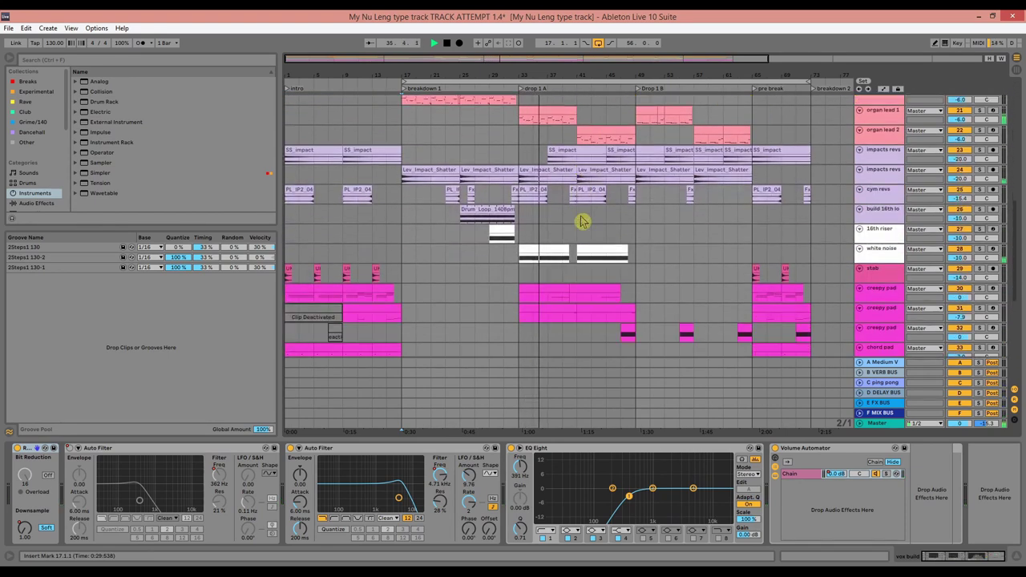
pyautogui.scroll(9, 583, 222)
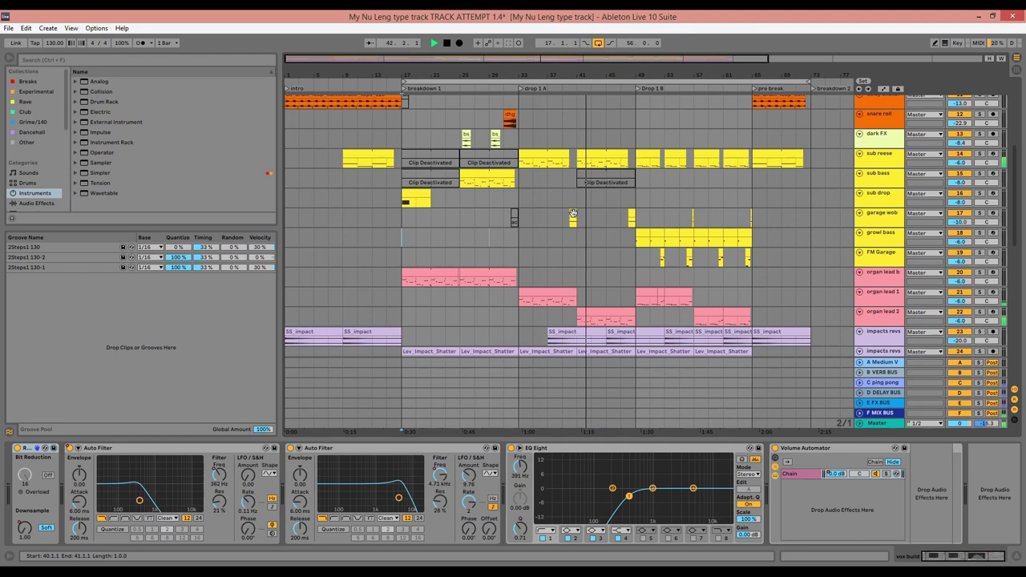
pyautogui.scroll(-10, 573, 213)
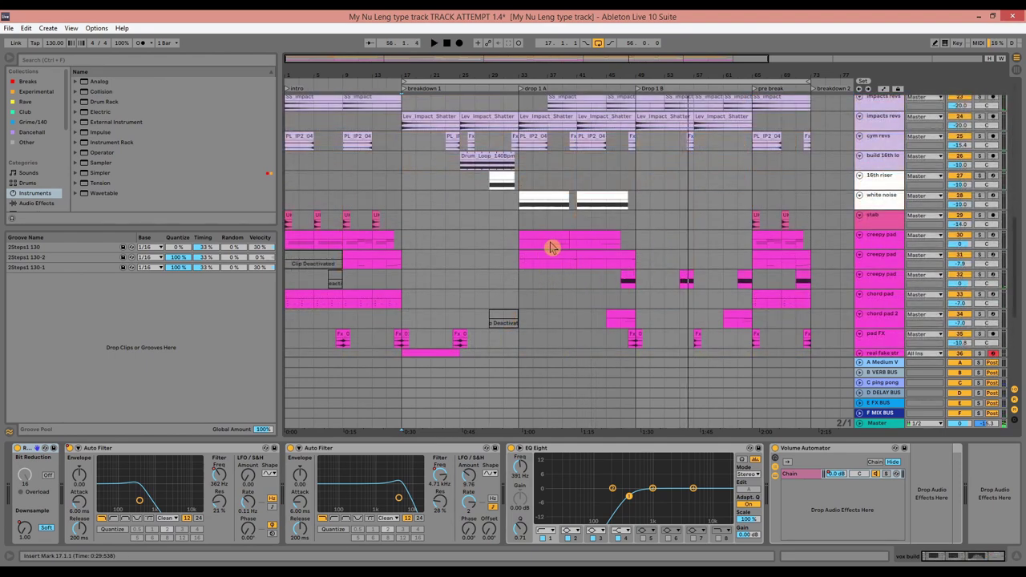
# - Solo the real fake strings track and play its breakdown 1 clip from bar 17
pyautogui.click(536, 237)
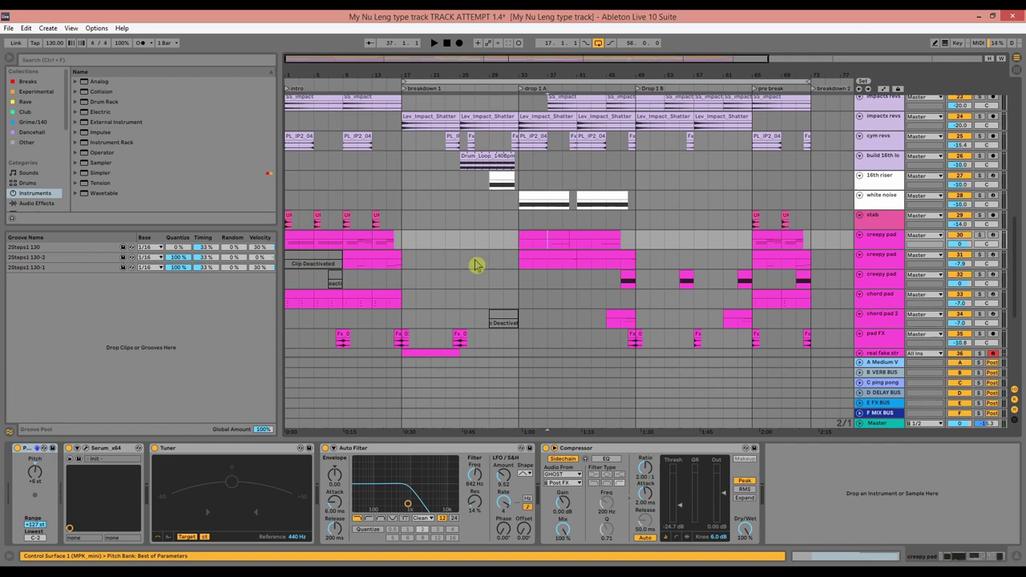
pyautogui.scroll(-2, 484, 321)
pyautogui.click(428, 301)
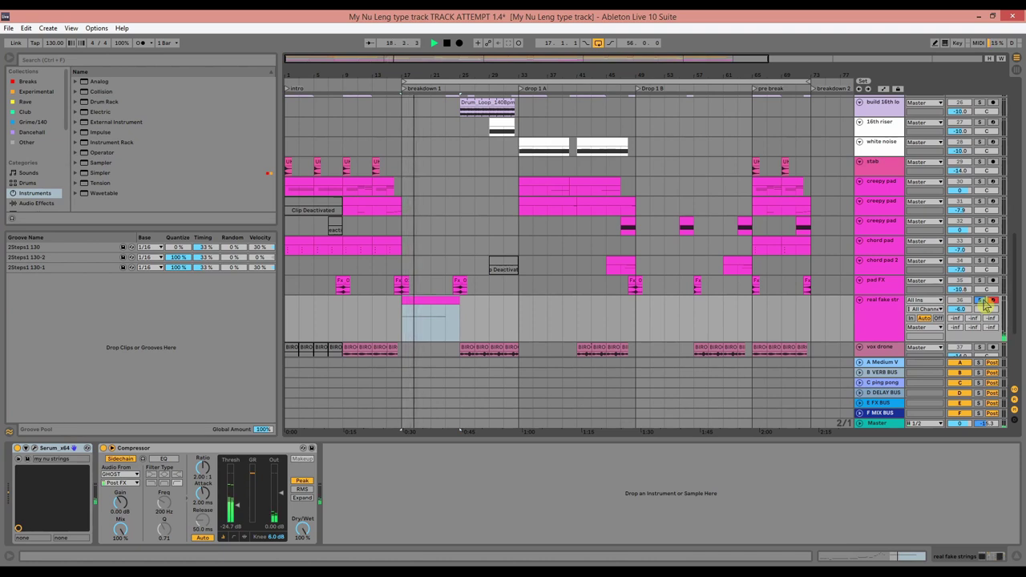
# - Solo creepy pad track 30, play it from bar 37 and view the MIDI notes of its first drop 1 A clip
pyautogui.click(550, 192)
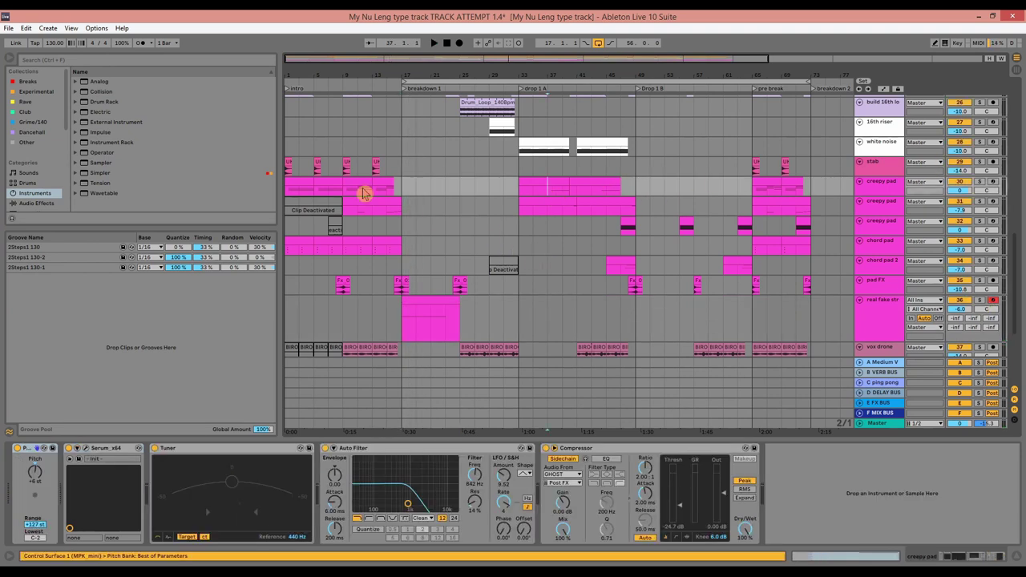
pyautogui.click(979, 181)
pyautogui.doubleClick(565, 183)
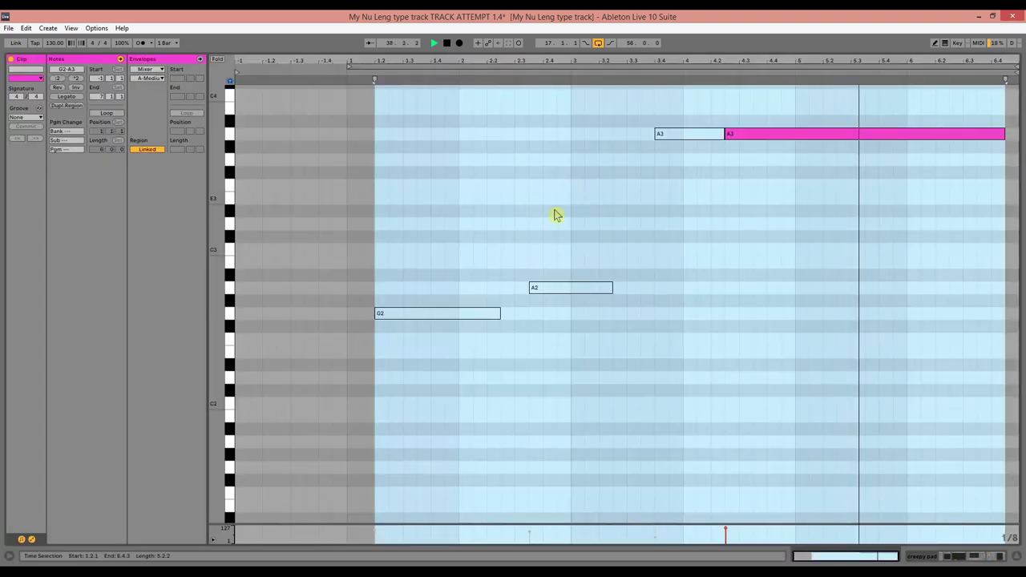
pyautogui.press('Escape')
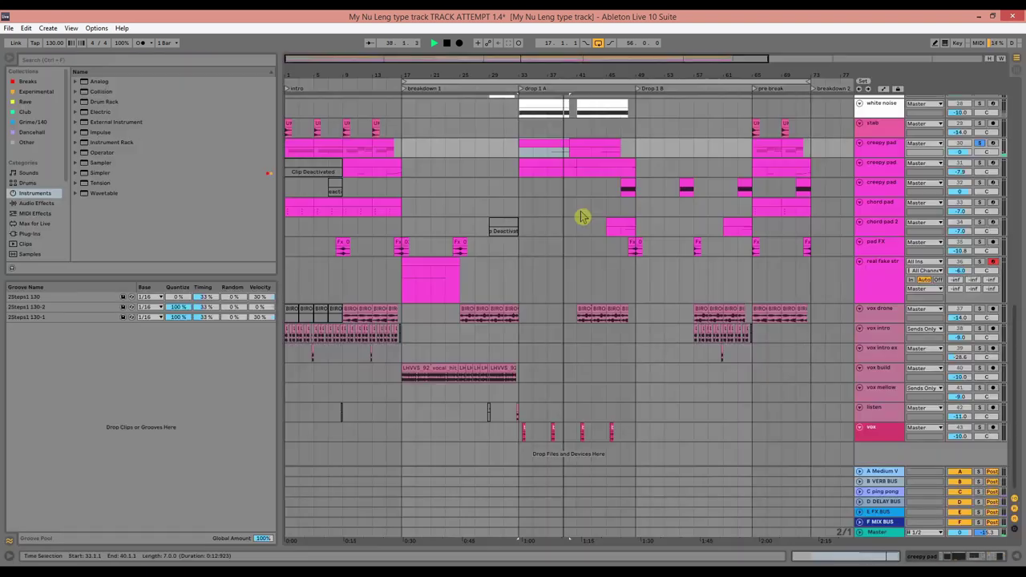
# - Switch the solo to creepy pad track 31, play it from bar 39 and view the notes of its drop 1 A clip
pyautogui.click(979, 143)
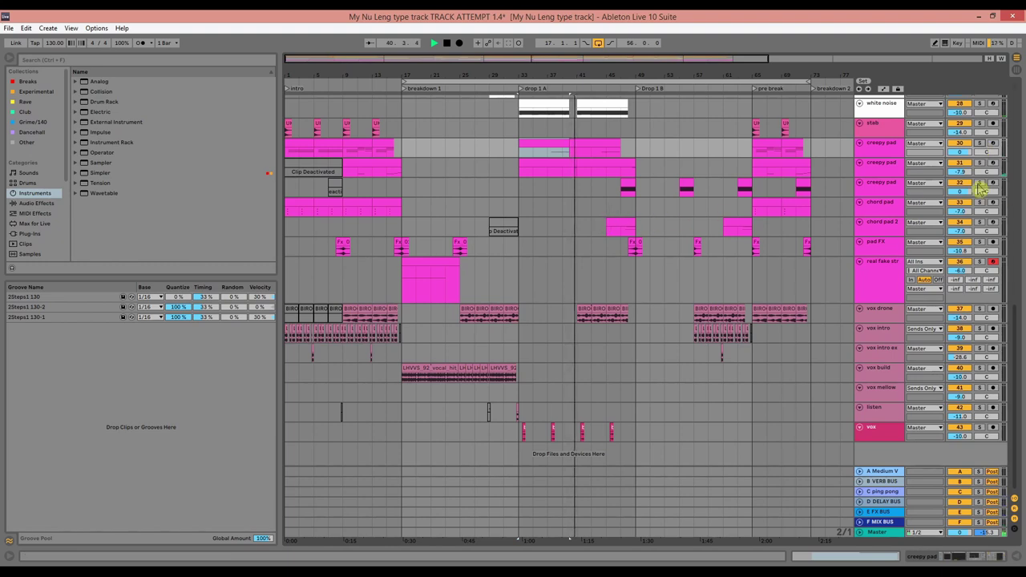
pyautogui.click(979, 163)
pyautogui.press('space')
pyautogui.click(570, 177)
pyautogui.press('space')
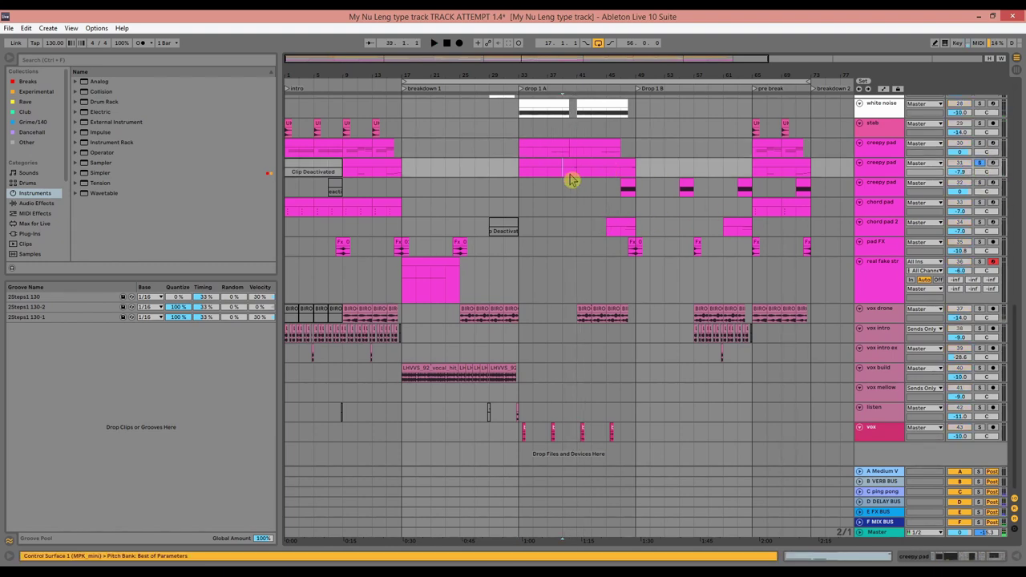
pyautogui.doubleClick(572, 166)
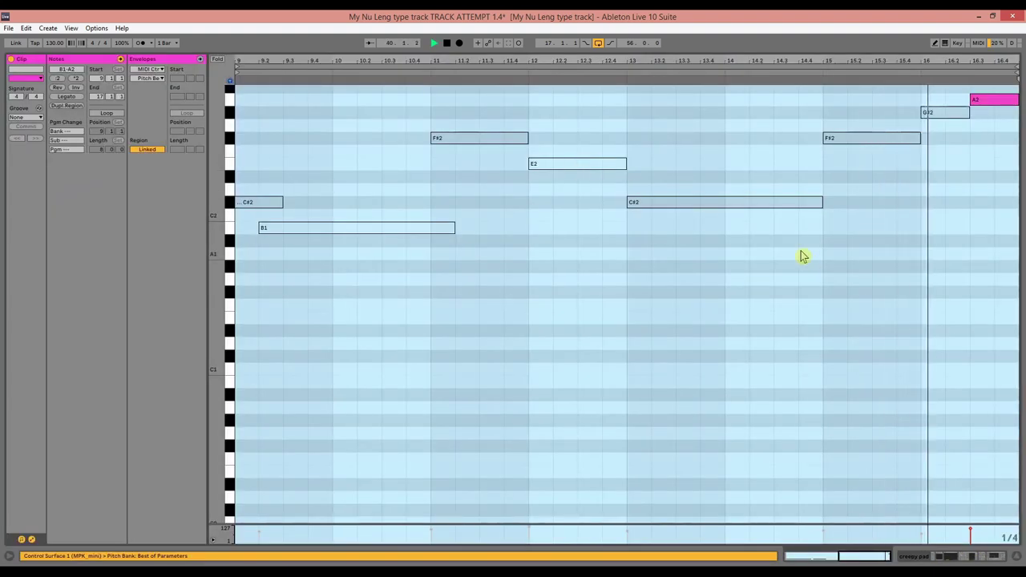
pyautogui.hotkey('ctrl', 'alt', 'l')
# - Unsolo creepy pad track 31 and play the full mix of drop 1 A from bar 33
pyautogui.scroll(2, 805, 257)
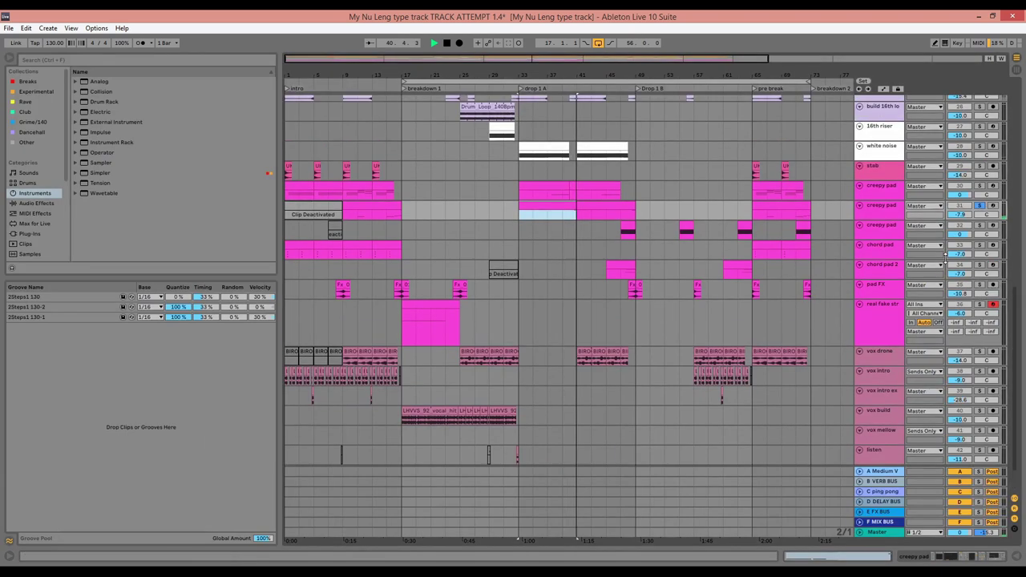
pyautogui.press('space')
pyautogui.click(979, 207)
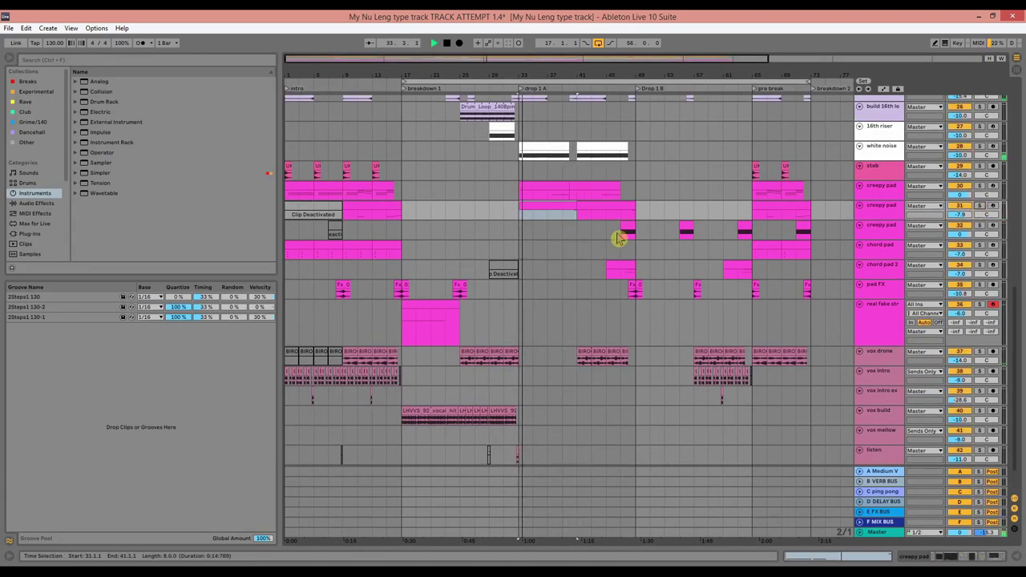
# - Play from bar 47 with creepy pad track 32, chord pad 2 and pad FX soloed
pyautogui.click(624, 229)
pyautogui.click(980, 225)
pyautogui.click(981, 226)
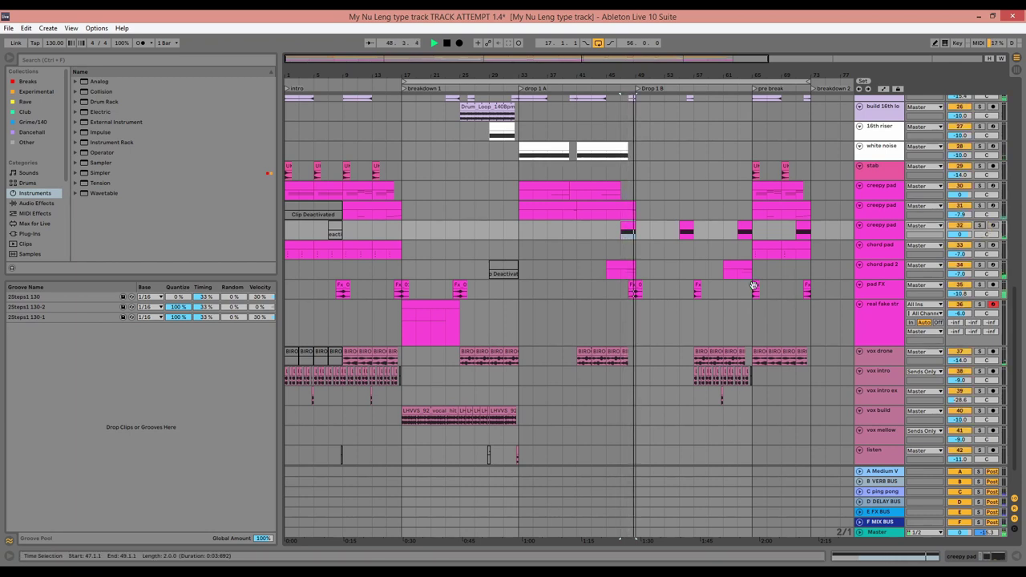
pyautogui.press('space')
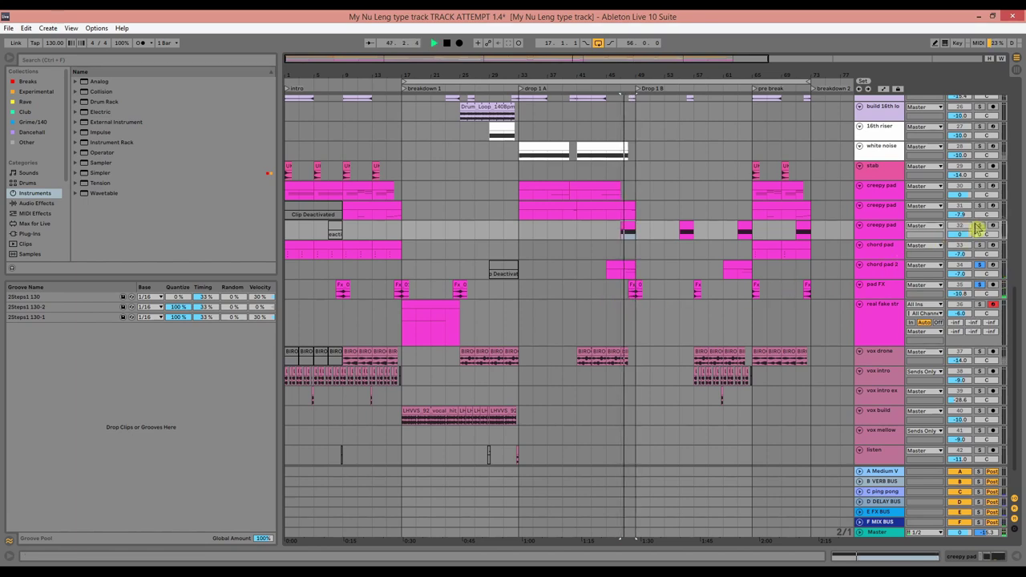
pyautogui.scroll(2, 798, 287)
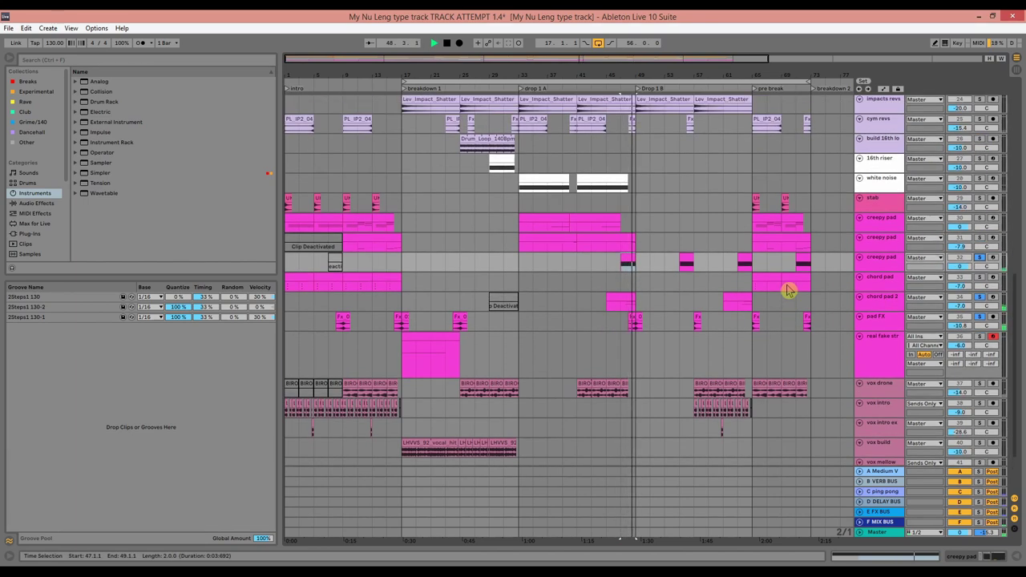
# - Unsolo the pad tracks and play the full mix into Drop 1 B while reviewing its layers across all tracks
pyautogui.click(981, 258)
pyautogui.scroll(4, 732, 318)
pyautogui.scroll(-6, 726, 321)
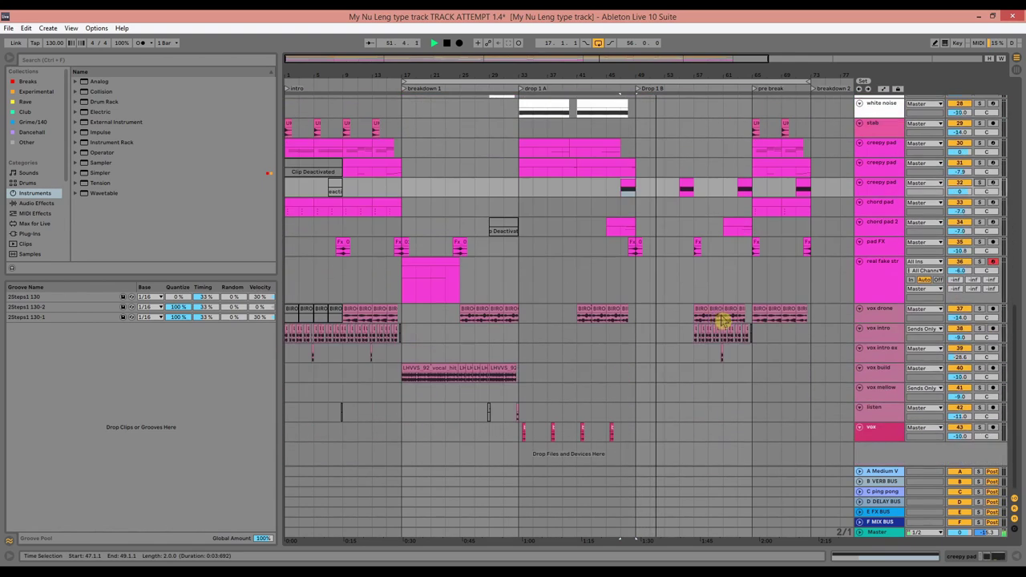
pyautogui.scroll(10, 690, 319)
pyautogui.scroll(3, 686, 317)
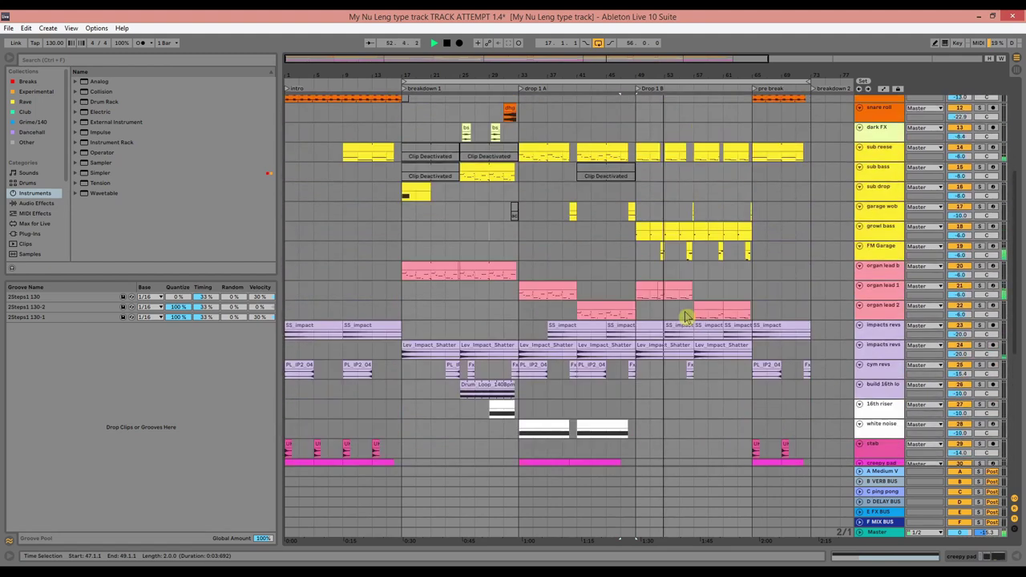
pyautogui.scroll(15, 686, 318)
pyautogui.scroll(1, 686, 317)
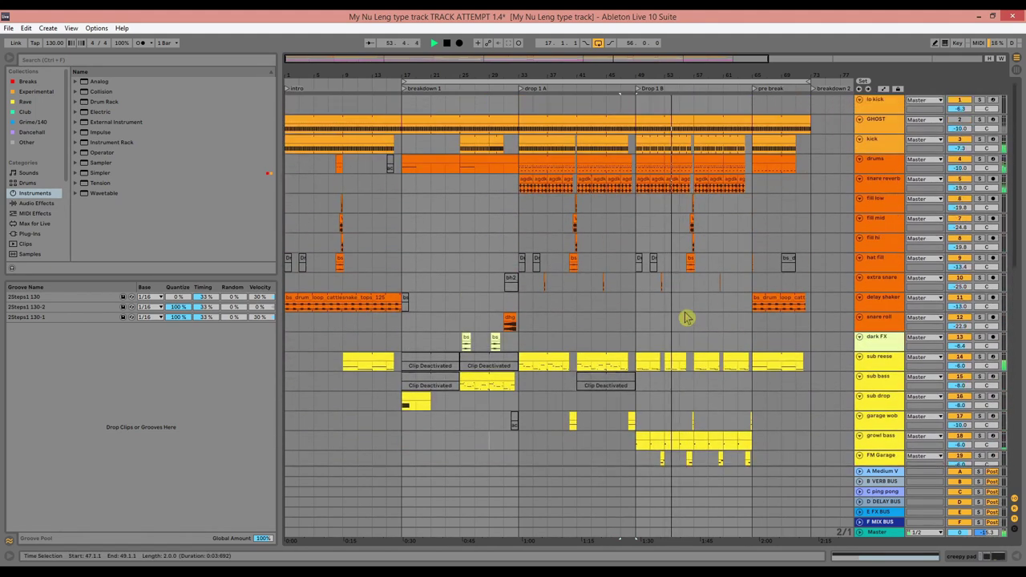
# - Play the pre break section from bar 65 and review its drum, bass, FX, pad and vocal layers
pyautogui.click(753, 207)
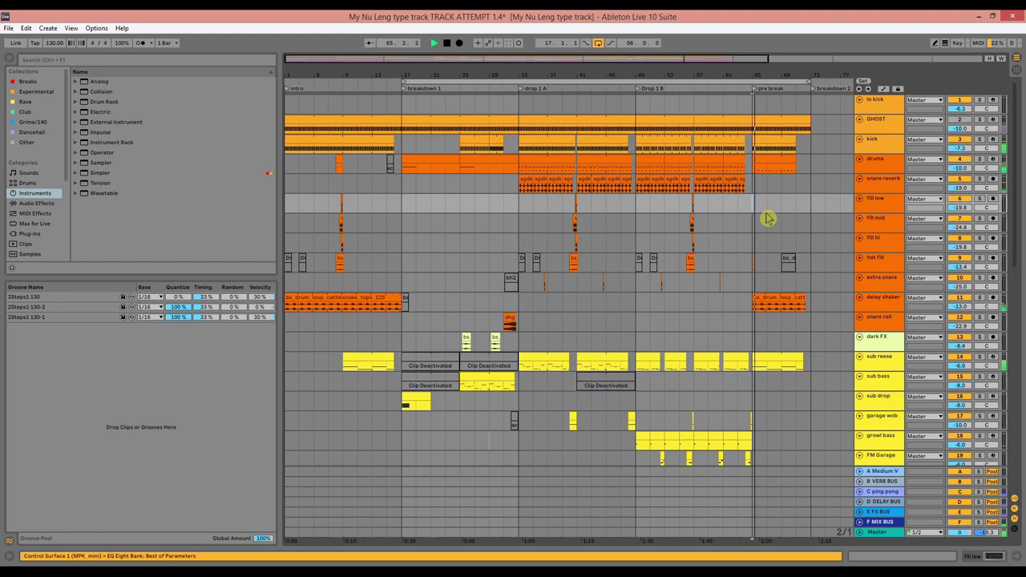
pyautogui.scroll(-2, 769, 221)
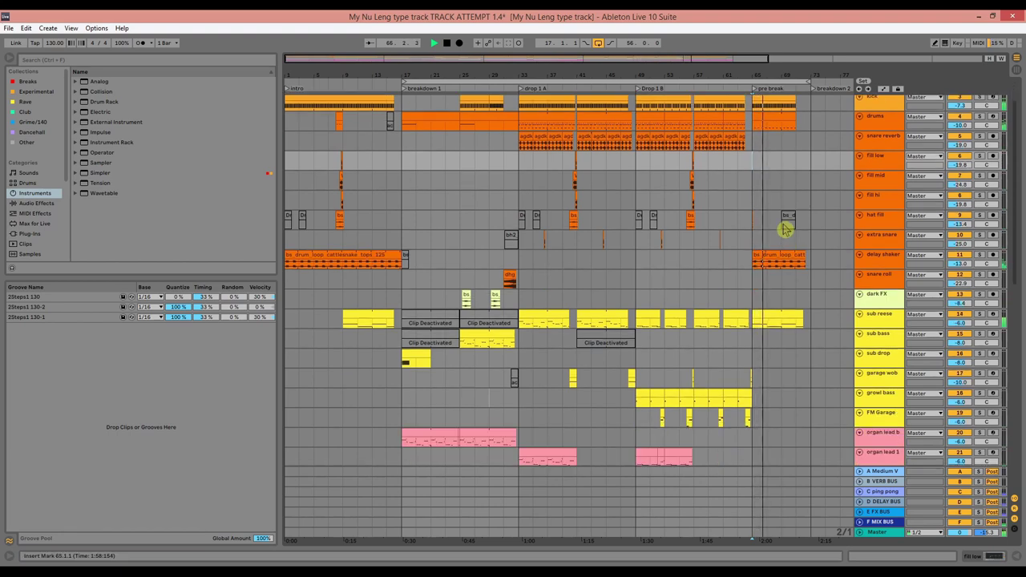
pyautogui.scroll(-12, 785, 230)
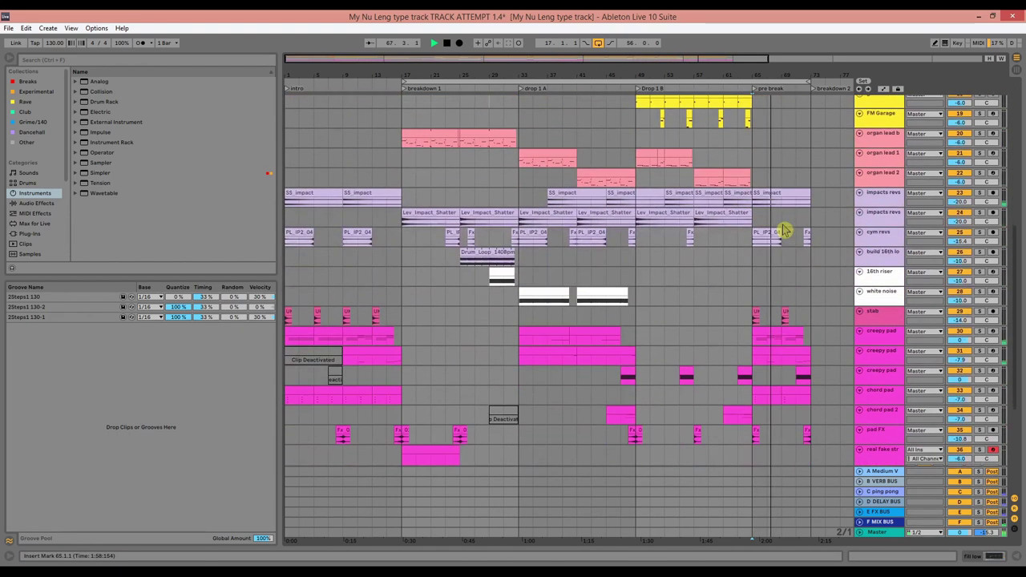
pyautogui.click(785, 349)
pyautogui.scroll(-5, 772, 386)
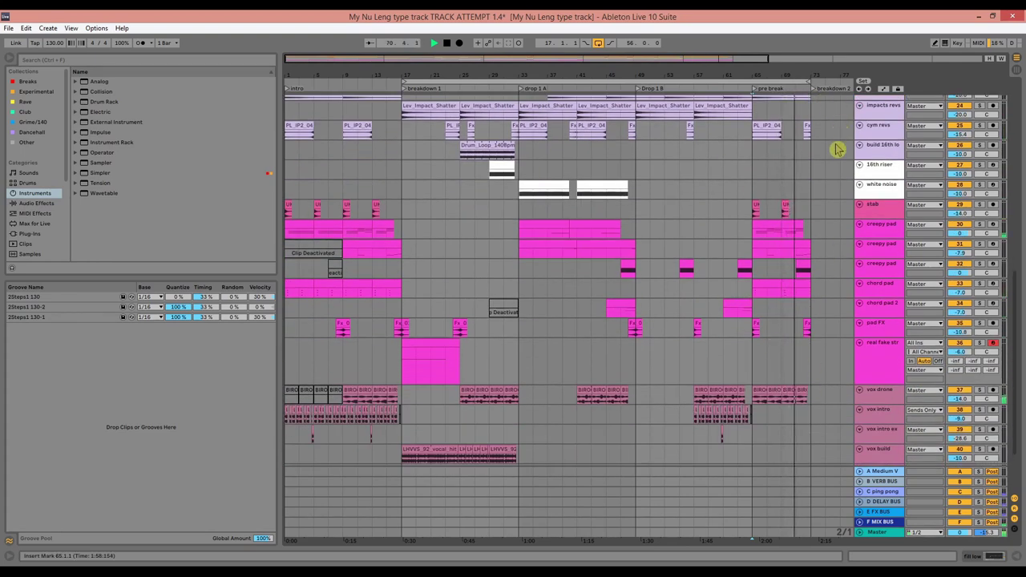
pyautogui.scroll(15, 837, 150)
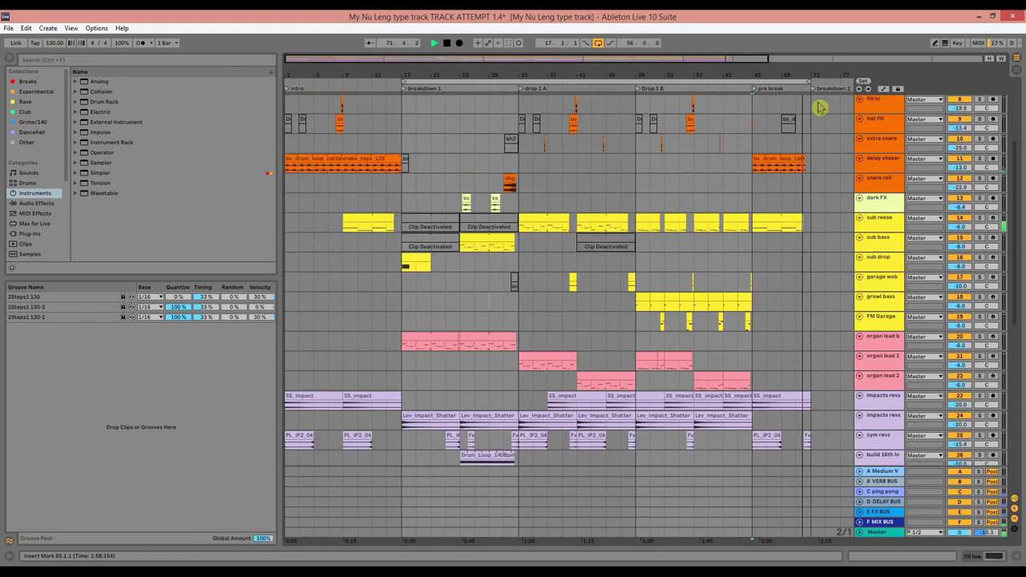
pyautogui.scroll(6, 819, 107)
pyautogui.press('space')
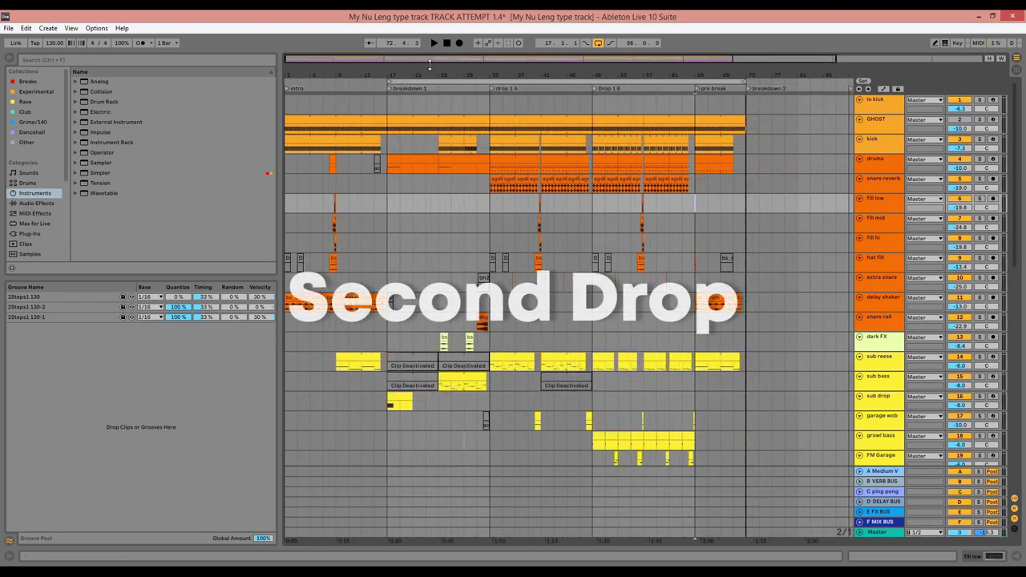
# - Copy all of breakdown 1, bars 17 to 33 on every track, to the breakdown 2 marker at bar 73
pyautogui.moveTo(392, 105); pyautogui.dragTo(493, 554)
pyautogui.scroll(-2, 403, 366)
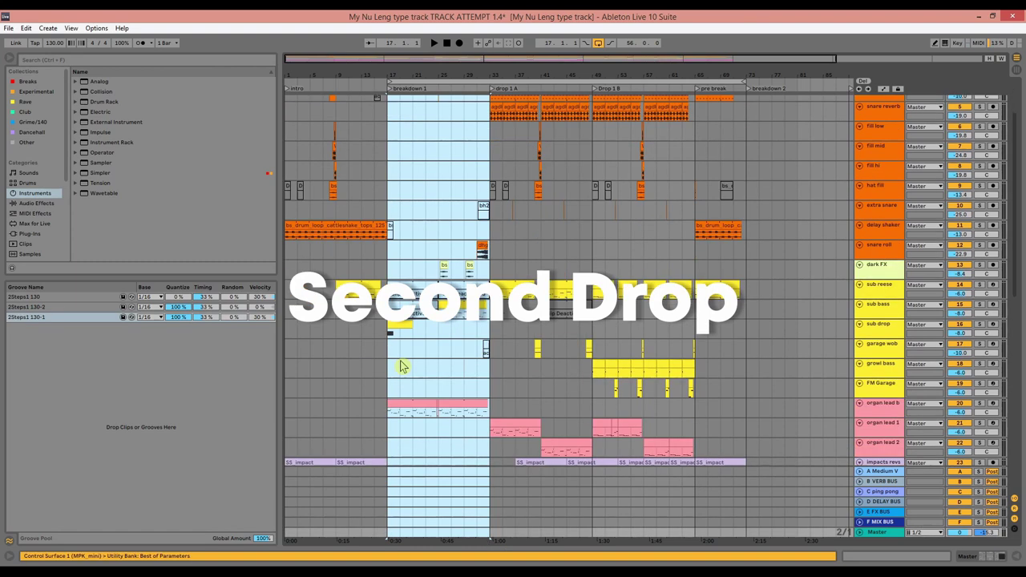
pyautogui.moveTo(408, 325); pyautogui.dragTo(759, 327)
pyautogui.scroll(2, 744, 315)
pyautogui.scroll(1, 743, 315)
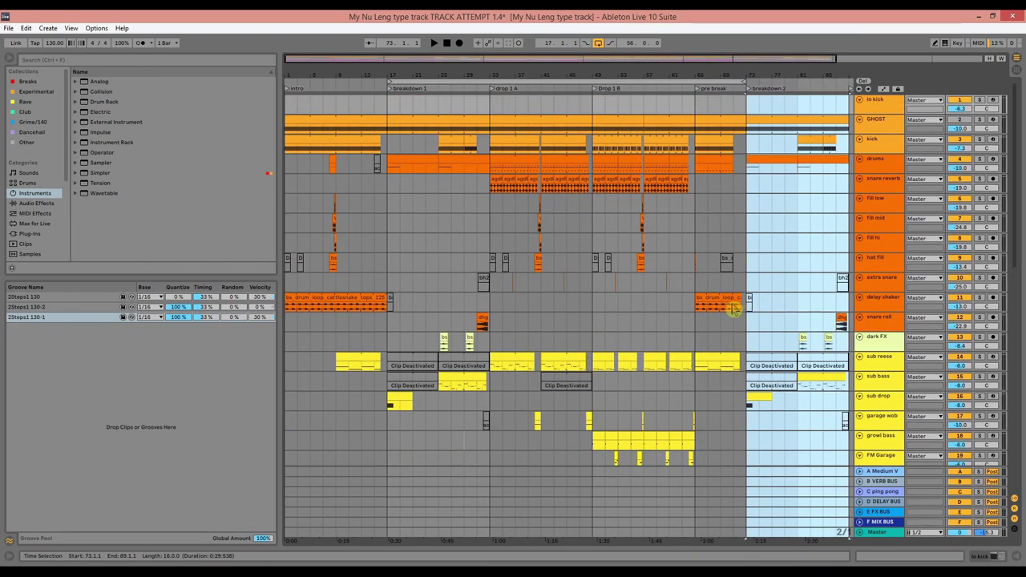
# - Deactivate the kick clips in the second half of breakdown 1 and play that part from bar 25
pyautogui.click(417, 111)
pyautogui.press('space')
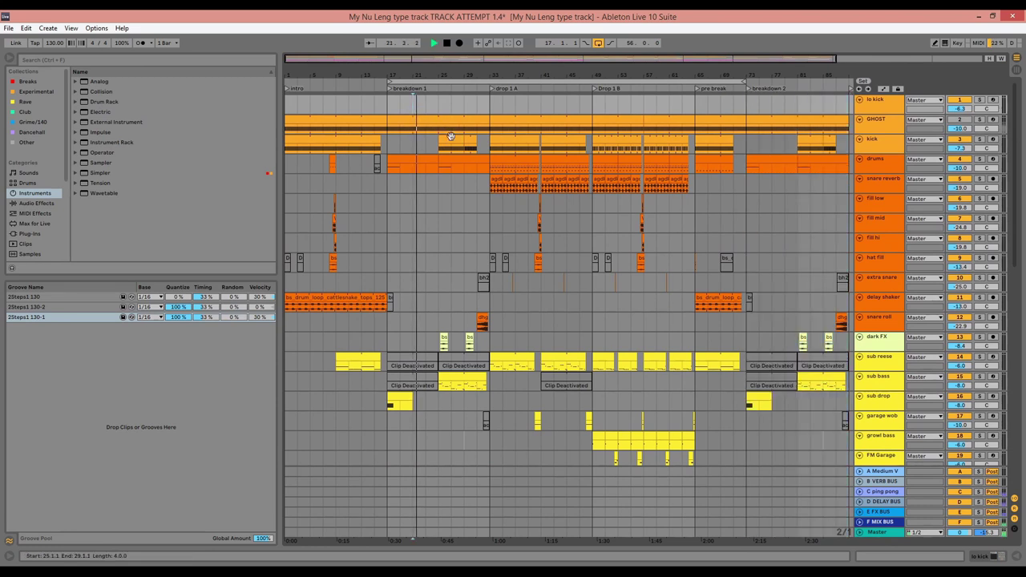
pyautogui.click(465, 137)
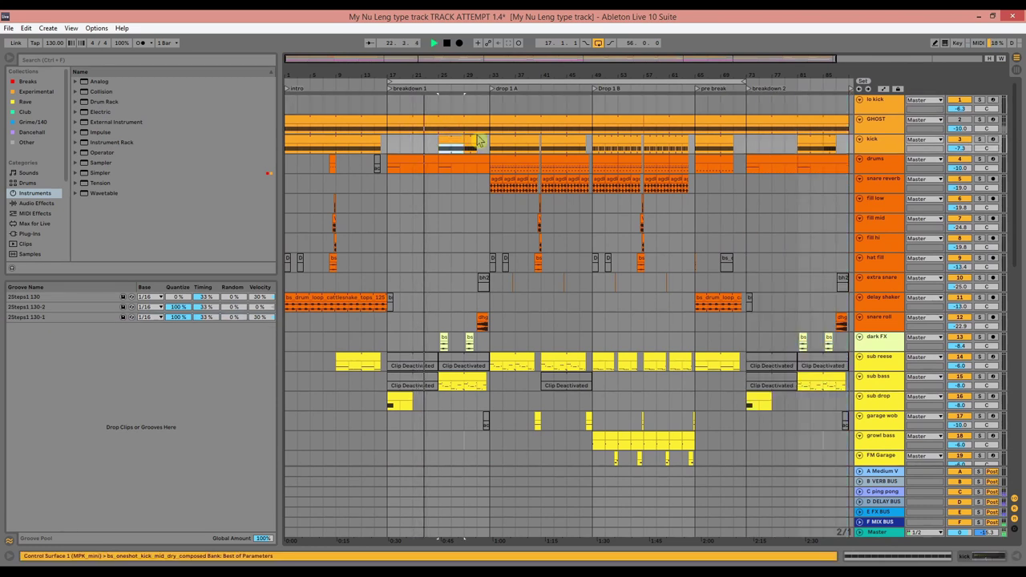
pyautogui.press('0')
pyautogui.click(469, 158)
pyautogui.press('space')
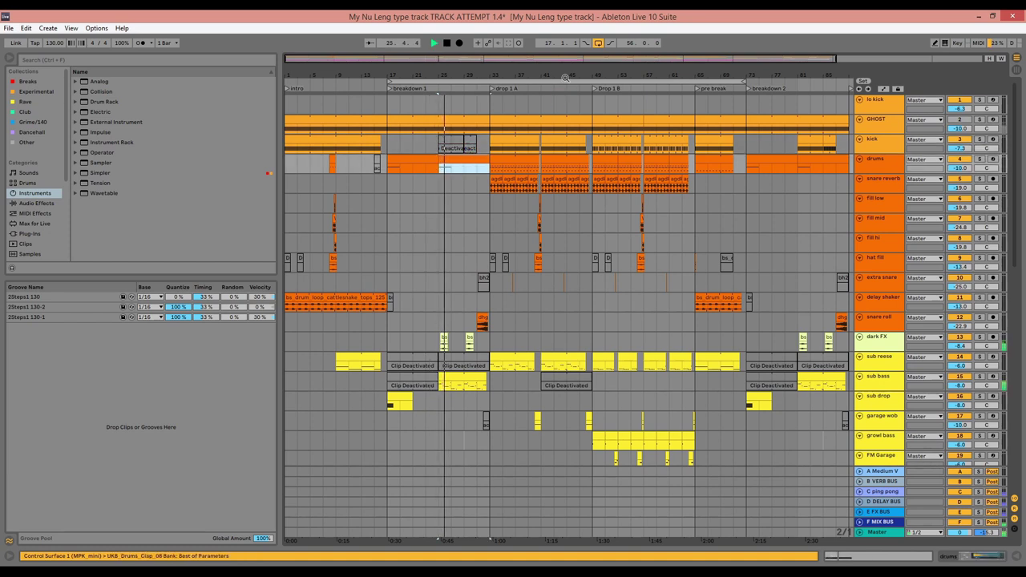
# - Play breakdown 2 from bar 73, then its second half with the kick from bar 81
pyautogui.moveTo(566, 77); pyautogui.dragTo(566, 62)
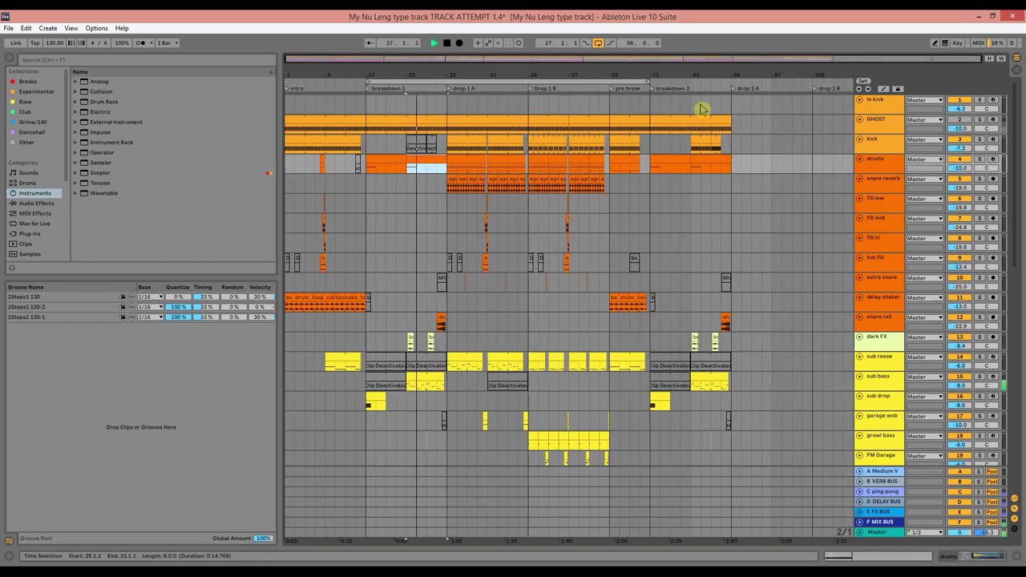
pyautogui.click(700, 140)
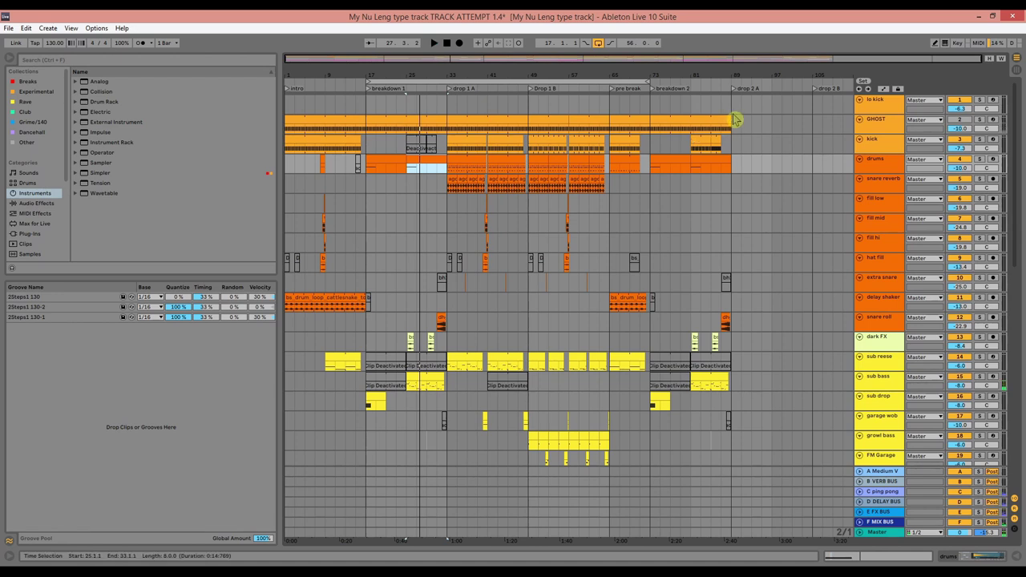
pyautogui.click(665, 113)
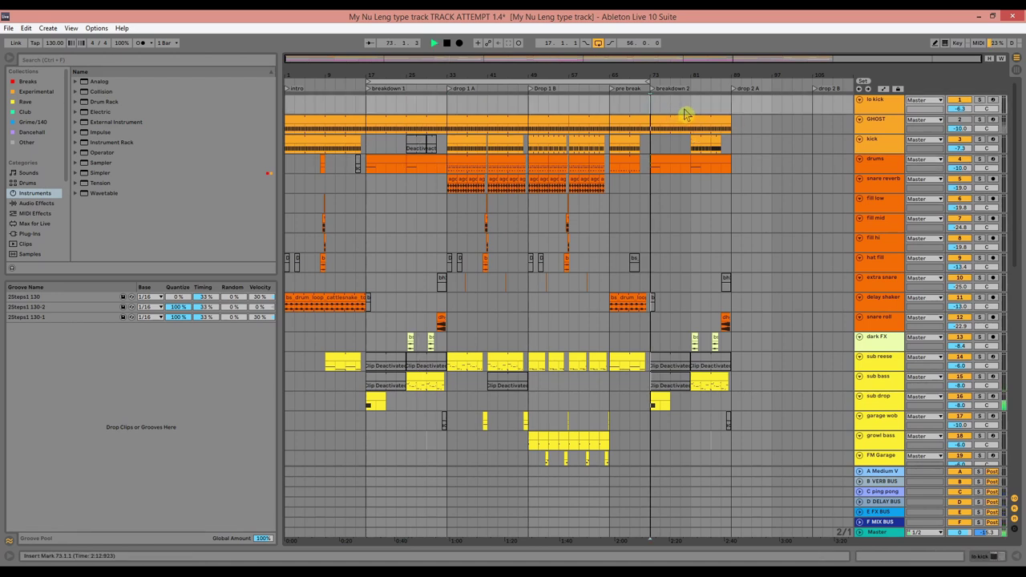
pyautogui.click(691, 112)
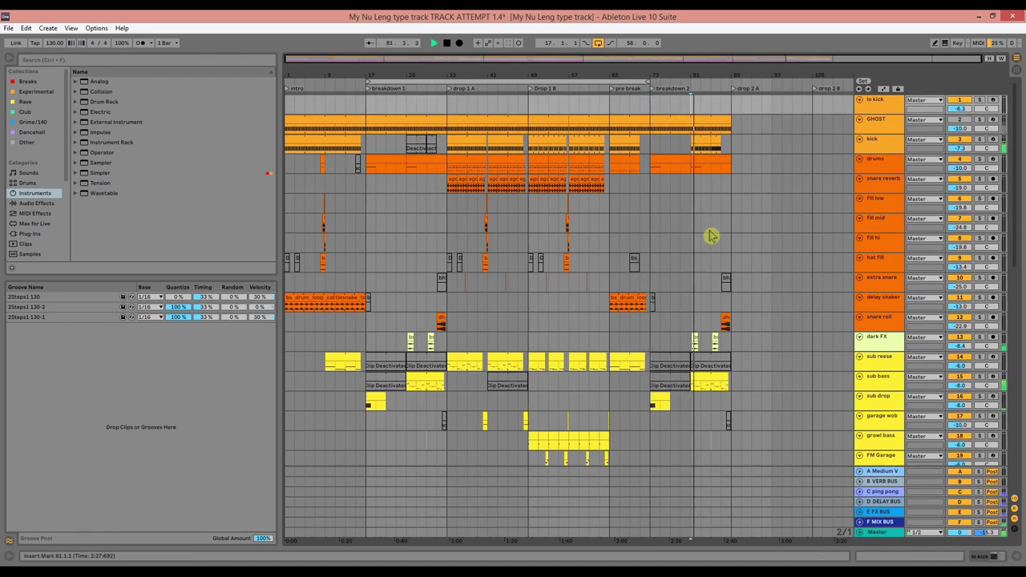
pyautogui.press('space')
# - Copy all of Drop 1 B, bars 49 to 65, to the drop 2 A marker at bar 89 and play from bar 85
pyautogui.moveTo(529, 111); pyautogui.dragTo(615, 514)
pyautogui.scroll(3, 572, 229)
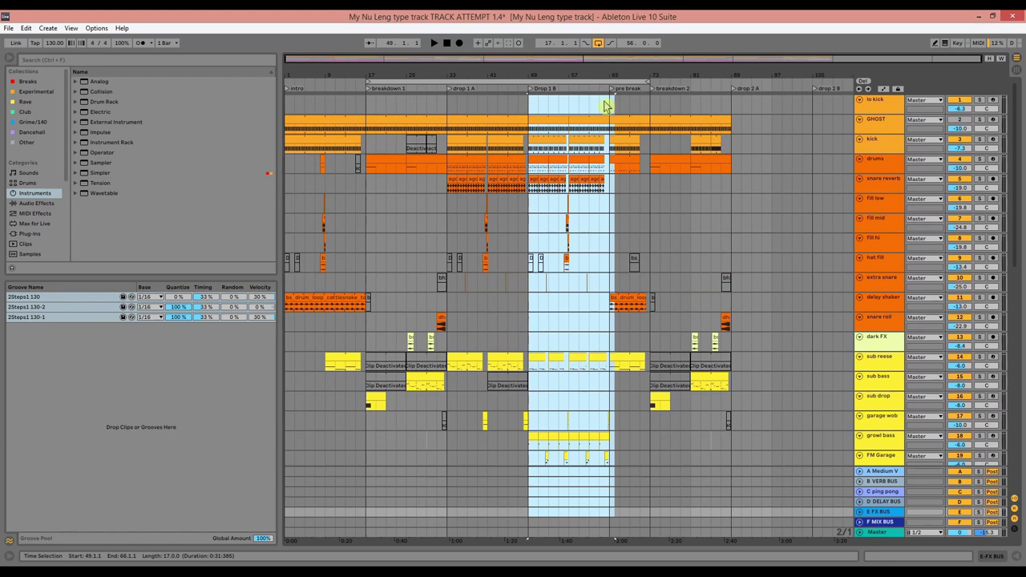
pyautogui.keyDown('shift'); pyautogui.click(611, 107); pyautogui.keyUp('shift')
pyautogui.moveTo(552, 121); pyautogui.dragTo(759, 128)
pyautogui.click(712, 108)
pyautogui.press('space')
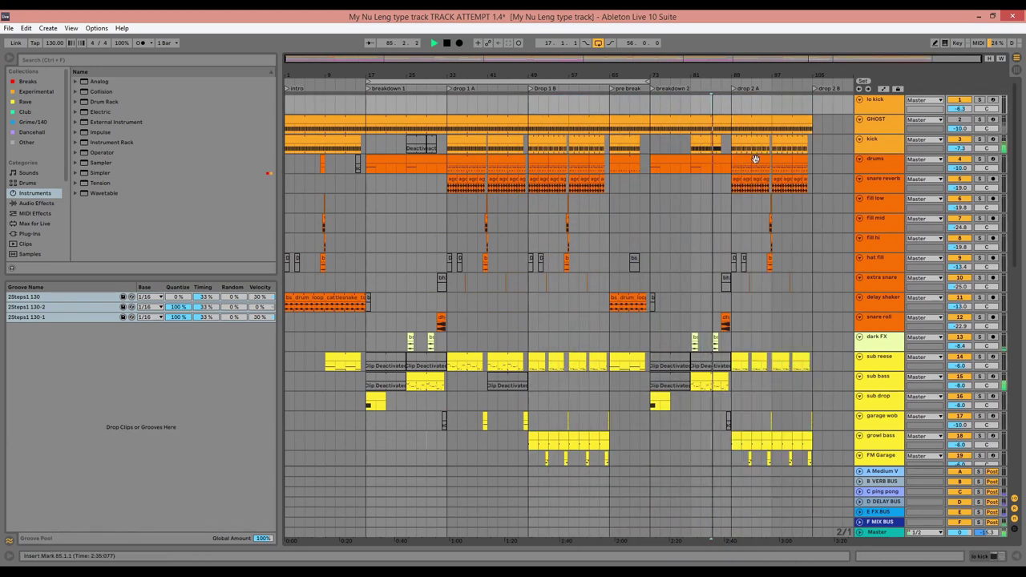
# - Rework the offbeat open hat pattern in drop 2 A's first drums clip and play it from bar 89
pyautogui.doubleClick(744, 159)
pyautogui.press('space')
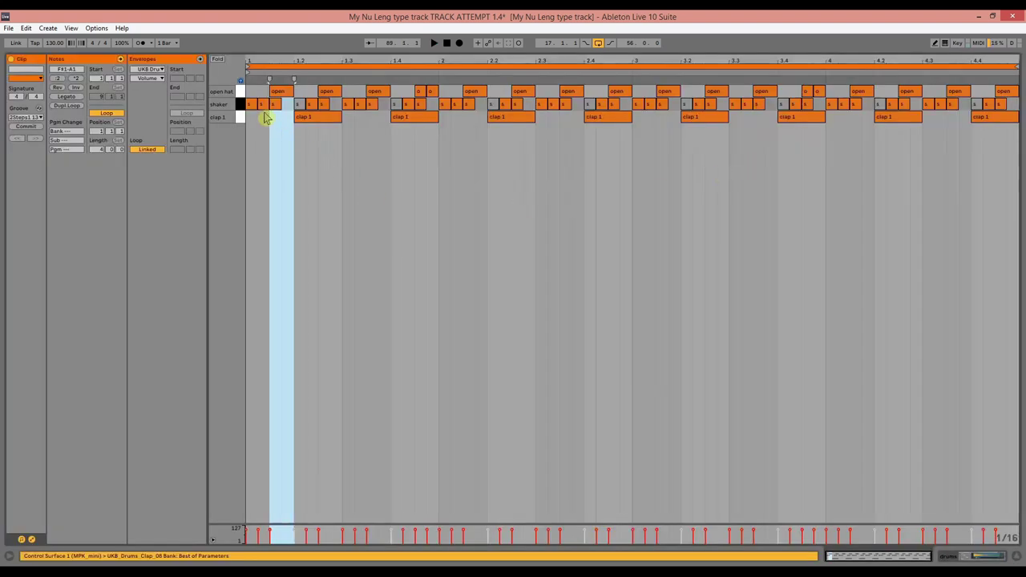
pyautogui.click(239, 93)
pyautogui.press('space')
pyautogui.press('space')
pyautogui.press('space')
pyautogui.hotkey('ctrl', 'alt', 'l')
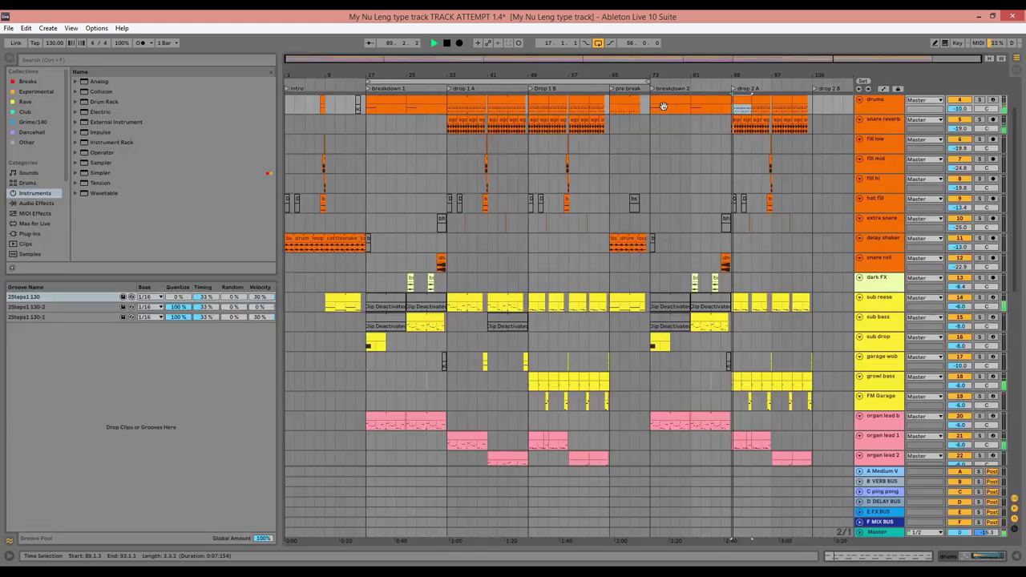
# - Duplicate the first drop 2 A drums clip to bar 93, ending it at 96.4 to keep the gap for the fill
pyautogui.scroll(3, 786, 196)
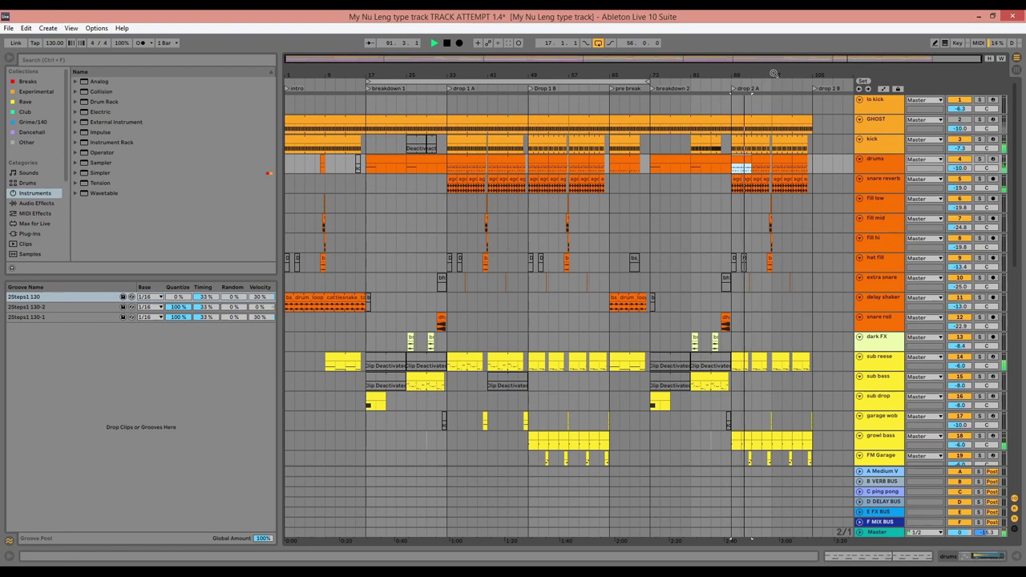
pyautogui.moveTo(773, 76); pyautogui.dragTo(724, 74)
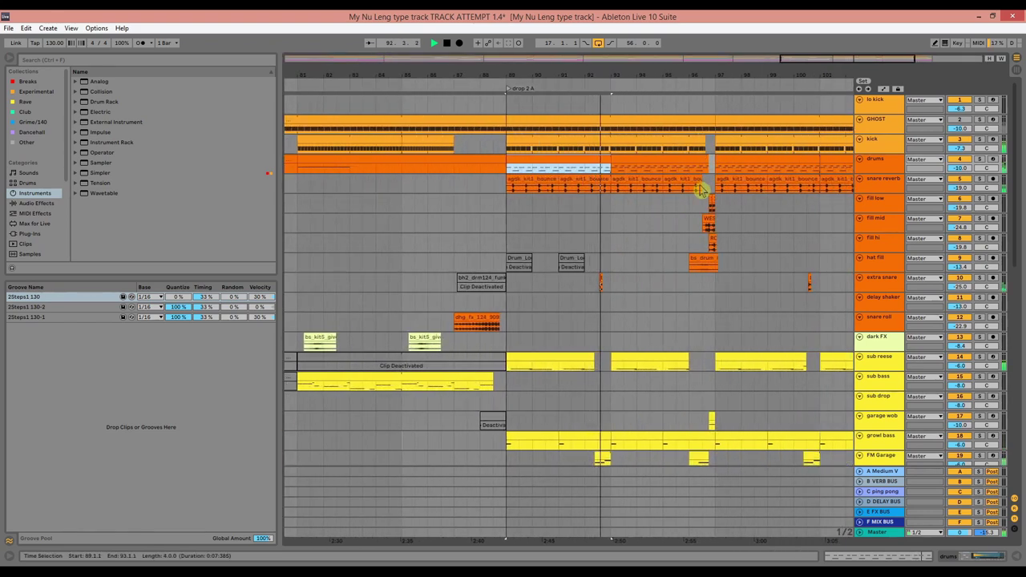
pyautogui.hotkey('ctrl', 'd')
pyautogui.moveTo(713, 75); pyautogui.dragTo(714, 158)
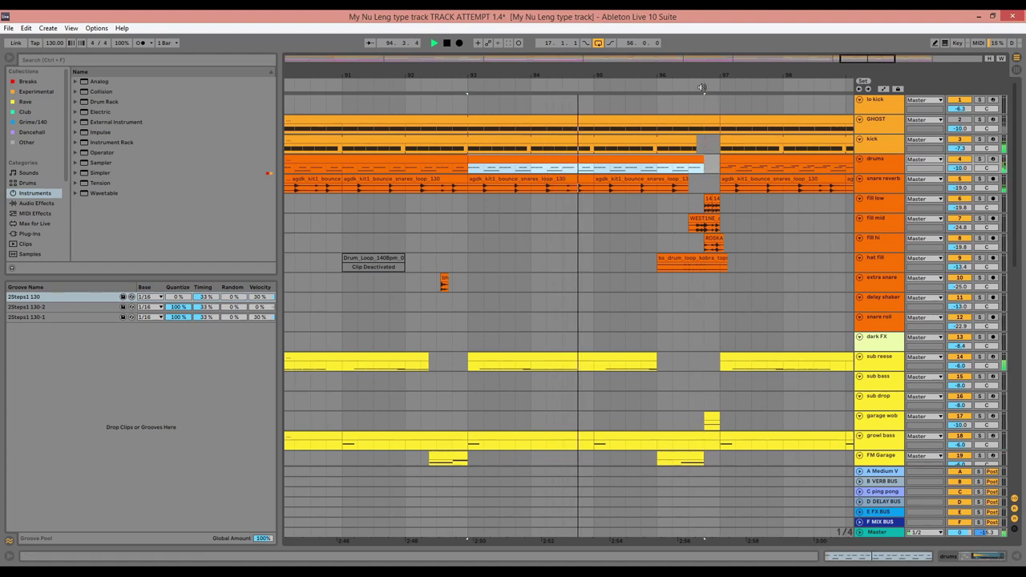
pyautogui.moveTo(704, 77); pyautogui.dragTo(650, 32)
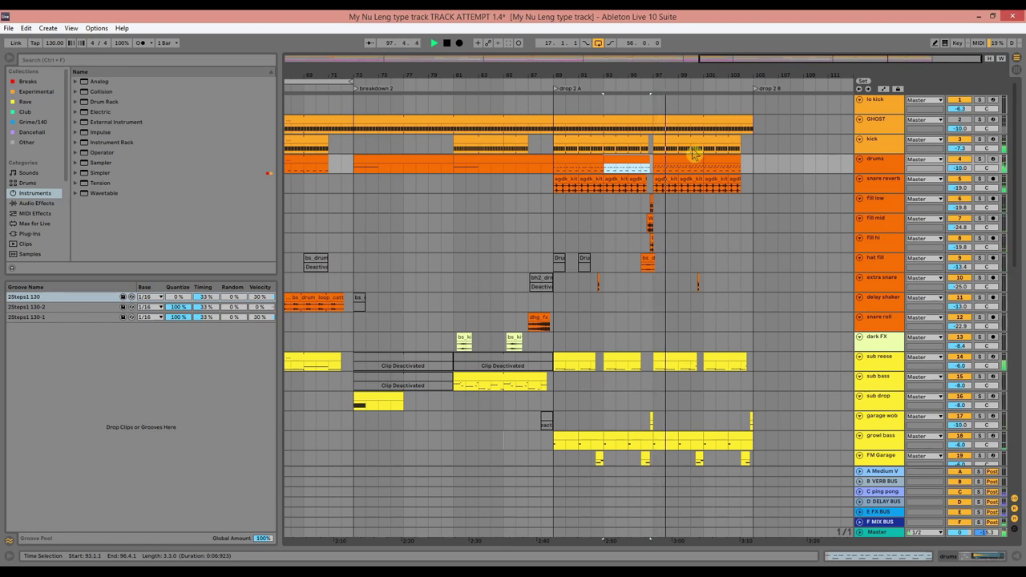
# - Delete the vox intro clips and the vox intro extra clip from the second half of drop 2 A
pyautogui.scroll(-5, 744, 318)
pyautogui.scroll(-8, 745, 321)
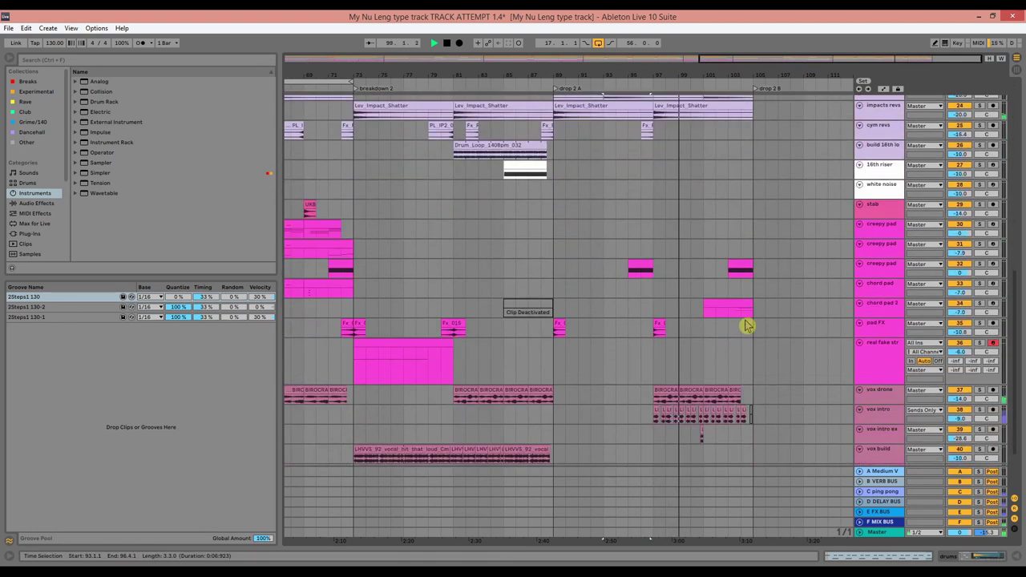
pyautogui.moveTo(766, 341); pyautogui.dragTo(662, 357)
pyautogui.click(652, 348)
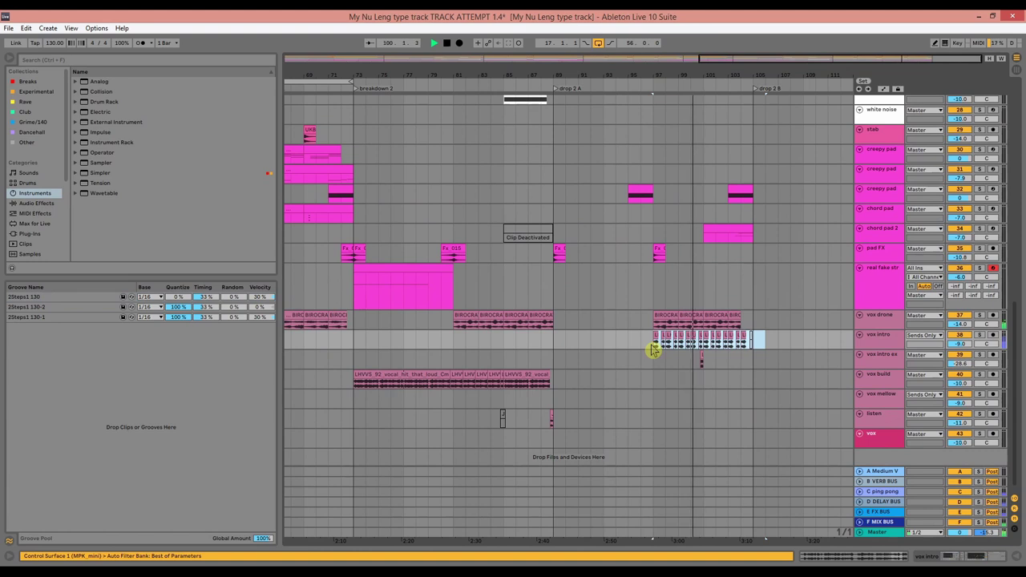
pyautogui.press('Delete')
pyautogui.moveTo(727, 356); pyautogui.dragTo(683, 368)
pyautogui.scroll(-1, 801, 294)
pyautogui.press('space')
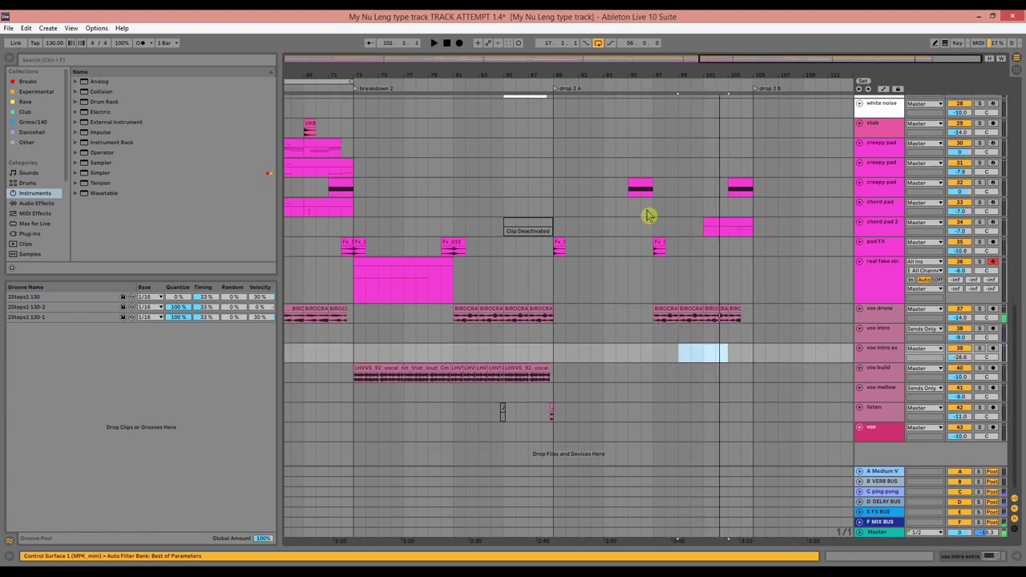
# - Copy the first two-bar vox phrase of drop 1 A to bar 89 on the vox track and play it there
pyautogui.moveTo(643, 73); pyautogui.dragTo(641, 16)
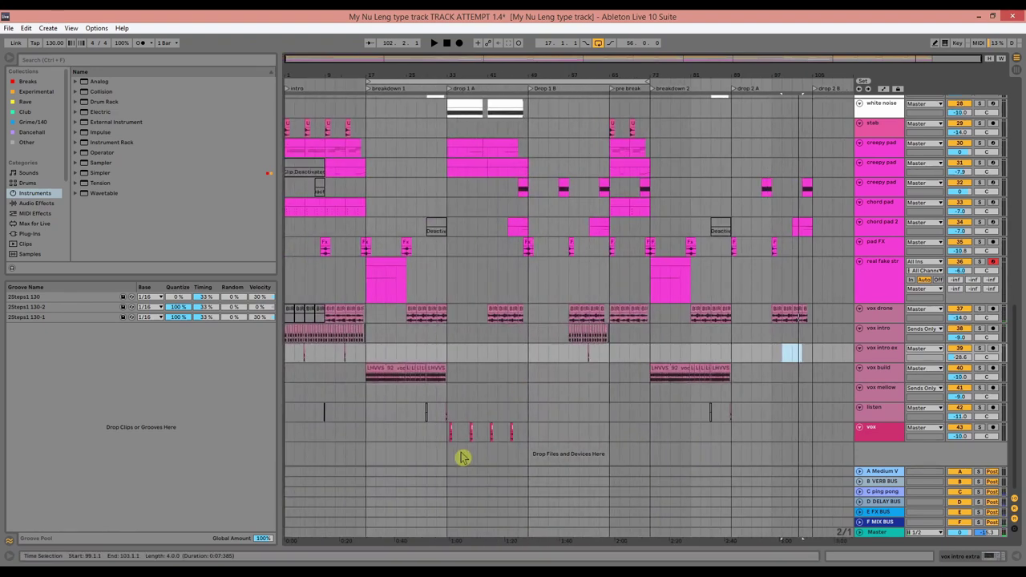
pyautogui.moveTo(448, 438); pyautogui.dragTo(732, 434)
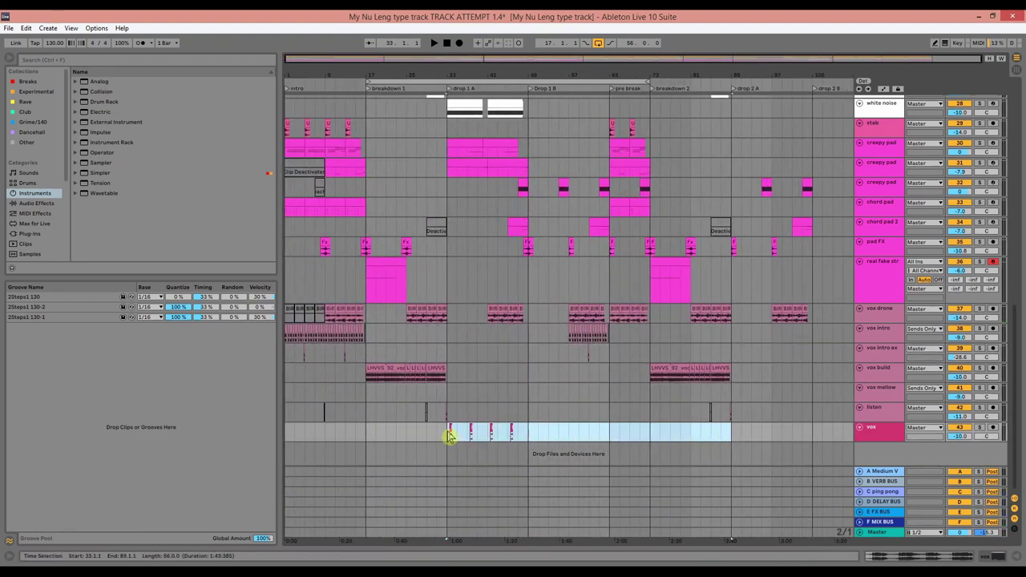
pyautogui.click(735, 433)
pyautogui.press('space')
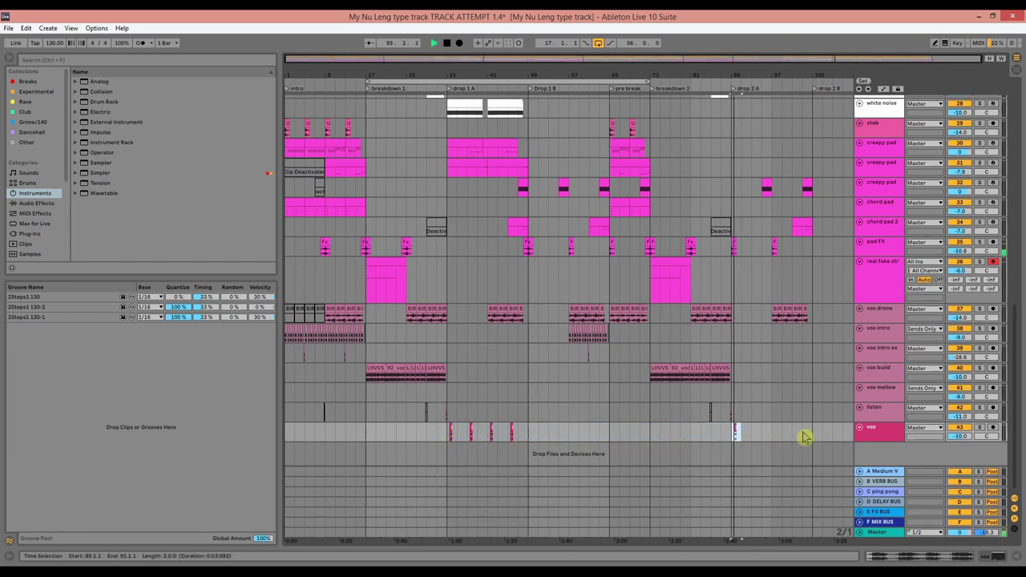
# - Duplicate the vox phrase at bar 89 to bar 93 on the vox track and play drop 2 A from bar 89
pyautogui.keyDown('shift'); pyautogui.click(750, 431); pyautogui.keyUp('shift')
pyautogui.hotkey('ctrl', 'd')
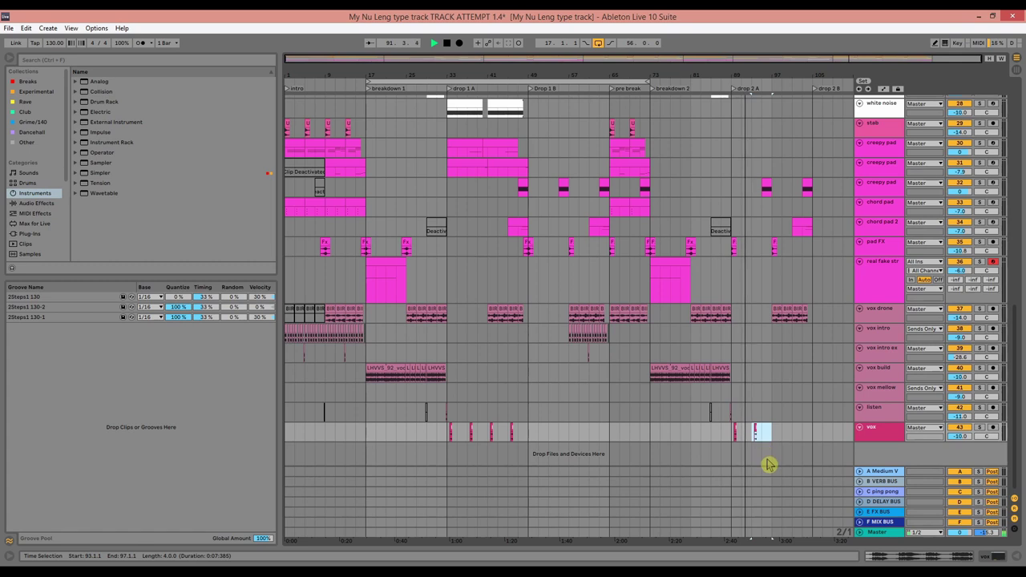
pyautogui.hotkey('ctrl', 'd')
pyautogui.hotkey('ctrl', 'd')
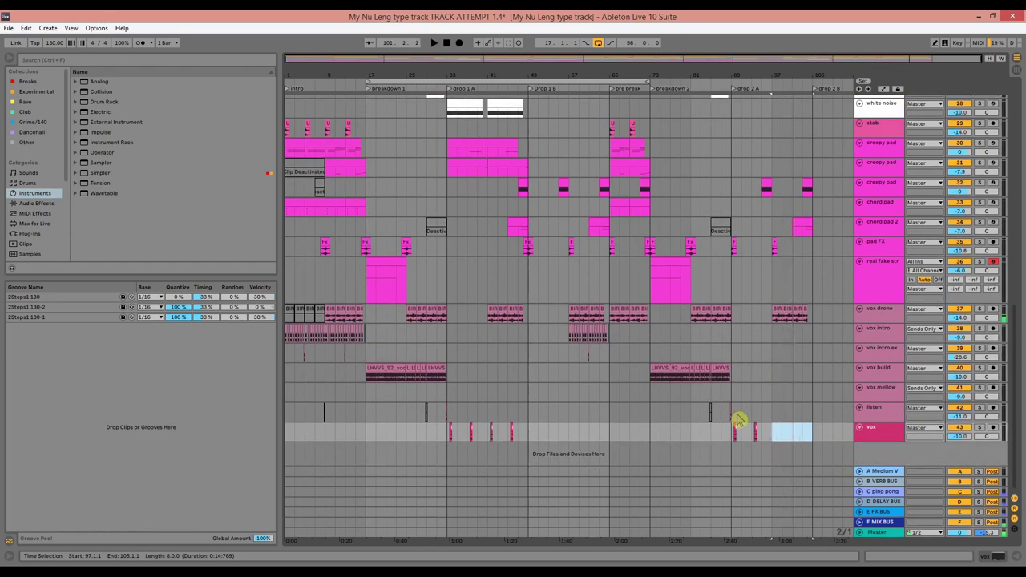
pyautogui.click(738, 418)
pyautogui.scroll(15, 719, 232)
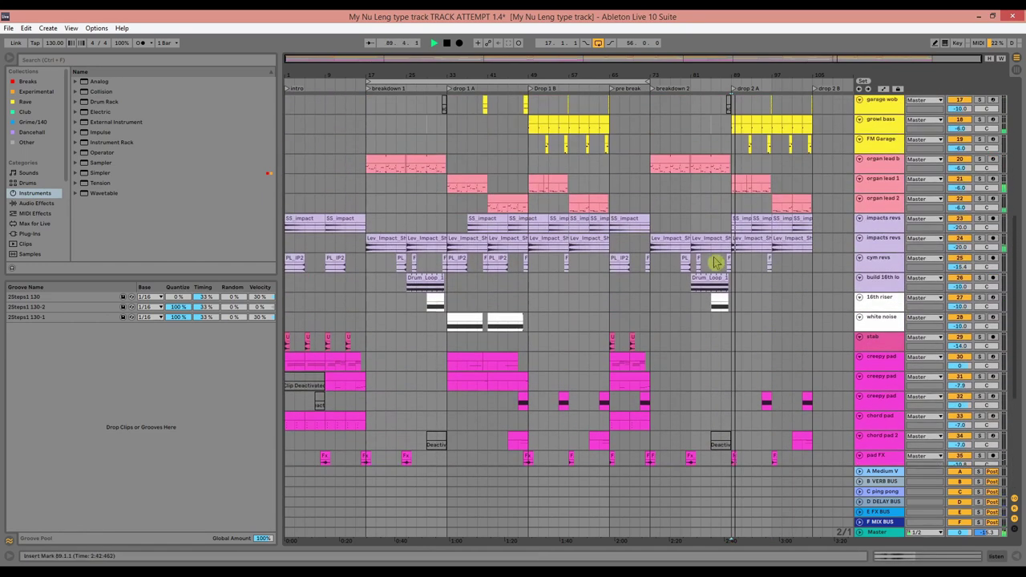
# - Copy the drop 1 A section on all tracks to bar 105 as drop 2 B, and the intro to bar 113 as the outro
pyautogui.scroll(5, 583, 321)
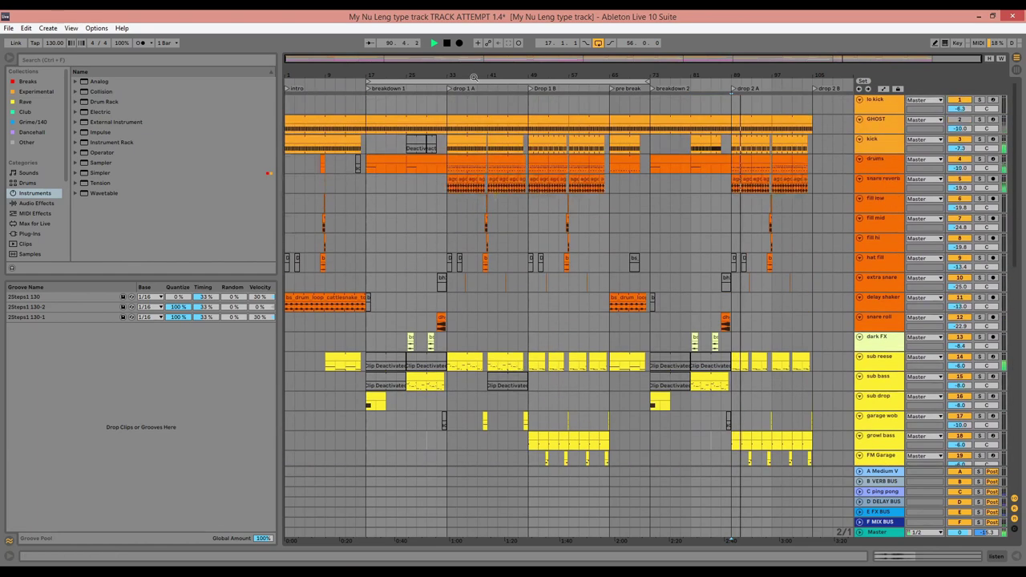
pyautogui.moveTo(449, 122); pyautogui.dragTo(529, 517)
pyautogui.scroll(3, 505, 282)
pyautogui.moveTo(478, 120); pyautogui.dragTo(832, 125)
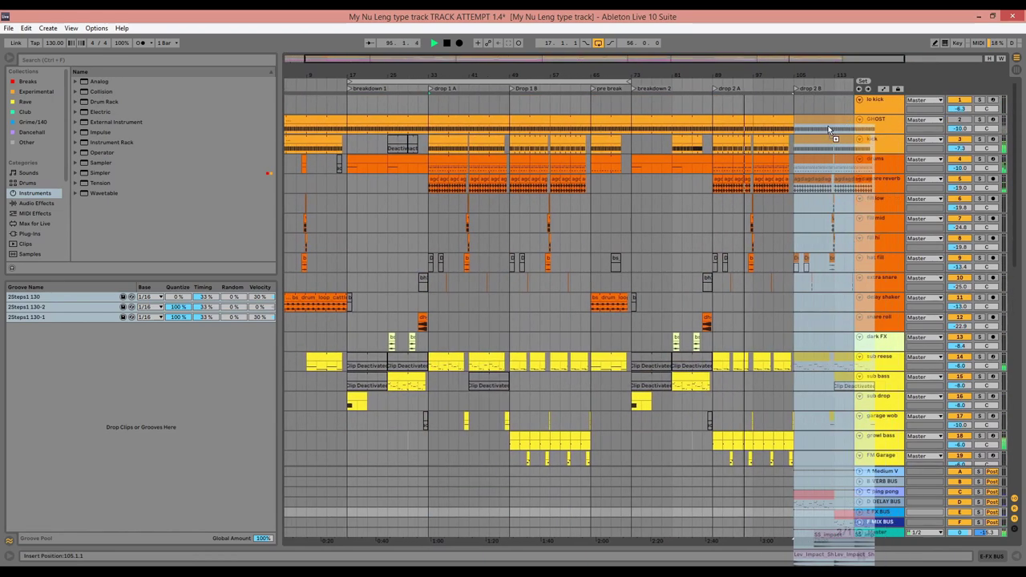
pyautogui.scroll(-4, 816, 185)
pyautogui.scroll(-3, 816, 186)
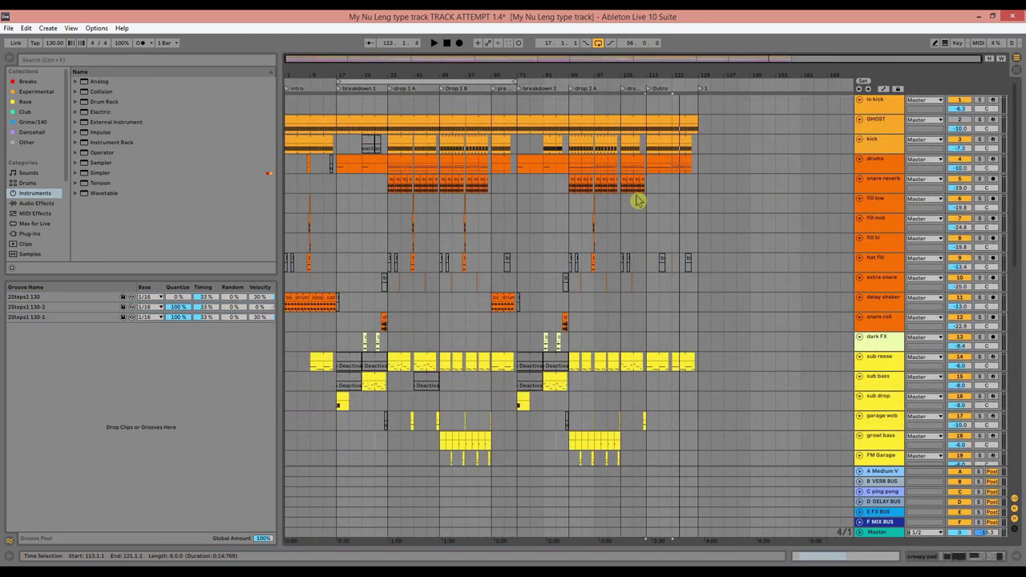
# - Play drop 2 B from bar 105 into the outro and look over the clips on the lower tracks
pyautogui.click(628, 208)
pyautogui.press('space')
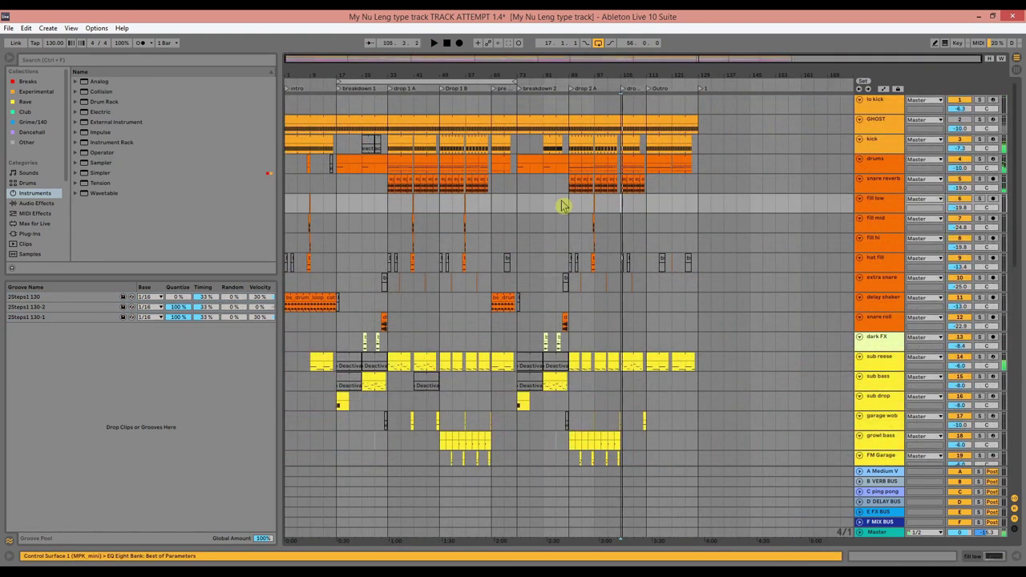
pyautogui.click(626, 211)
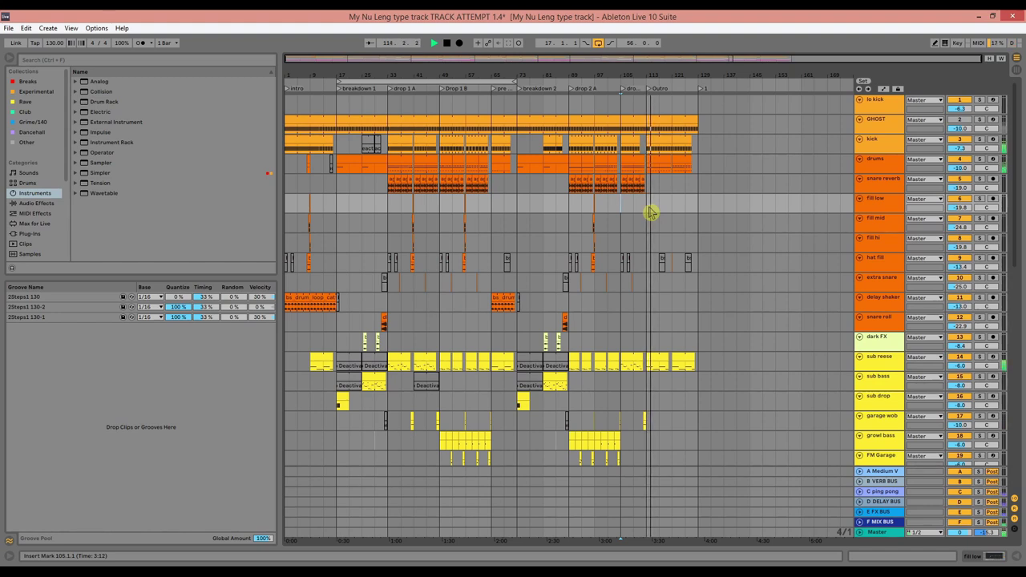
pyautogui.scroll(-5, 702, 353)
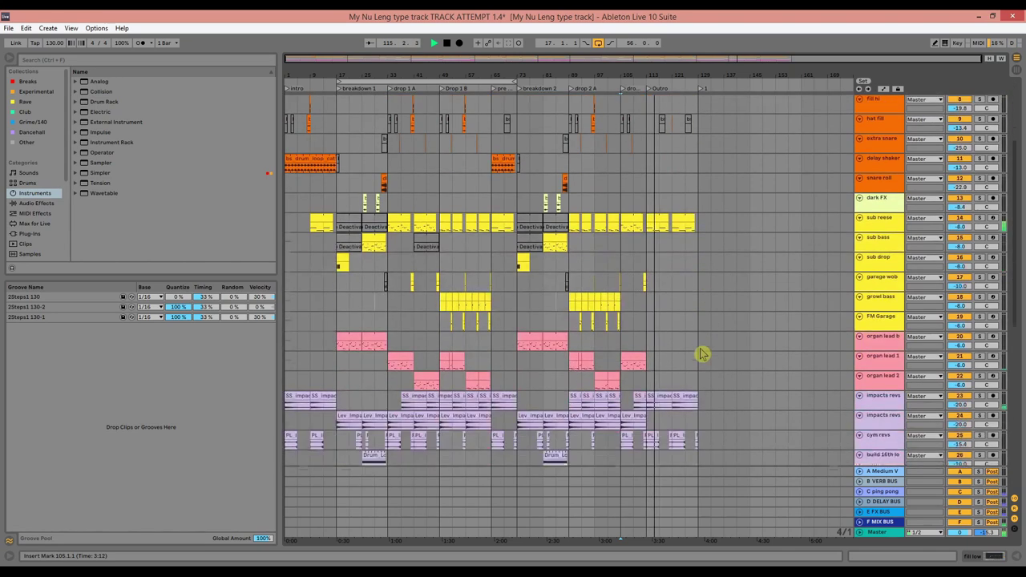
pyautogui.scroll(-8, 702, 353)
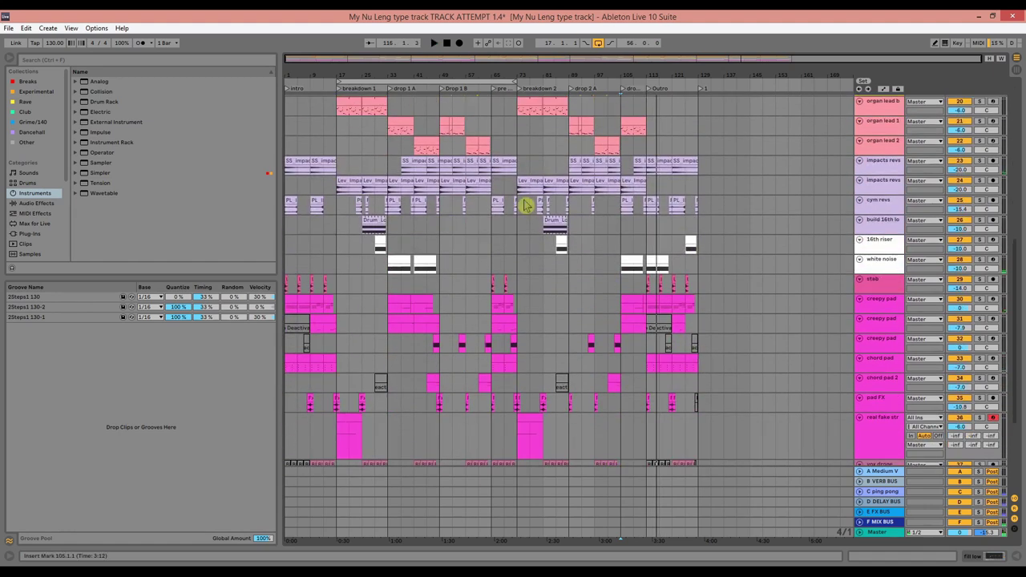
pyautogui.scroll(-8, 678, 369)
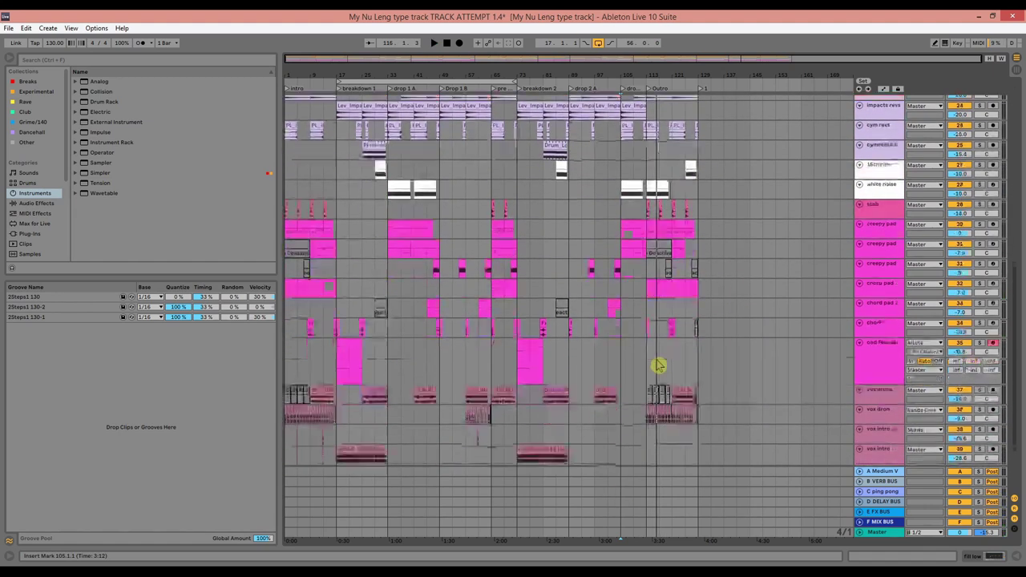
pyautogui.scroll(9, 639, 382)
pyautogui.scroll(7, 636, 380)
# - Solo the organ lead break track and enlarge the timeline around breakdown 2
pyautogui.click(888, 341)
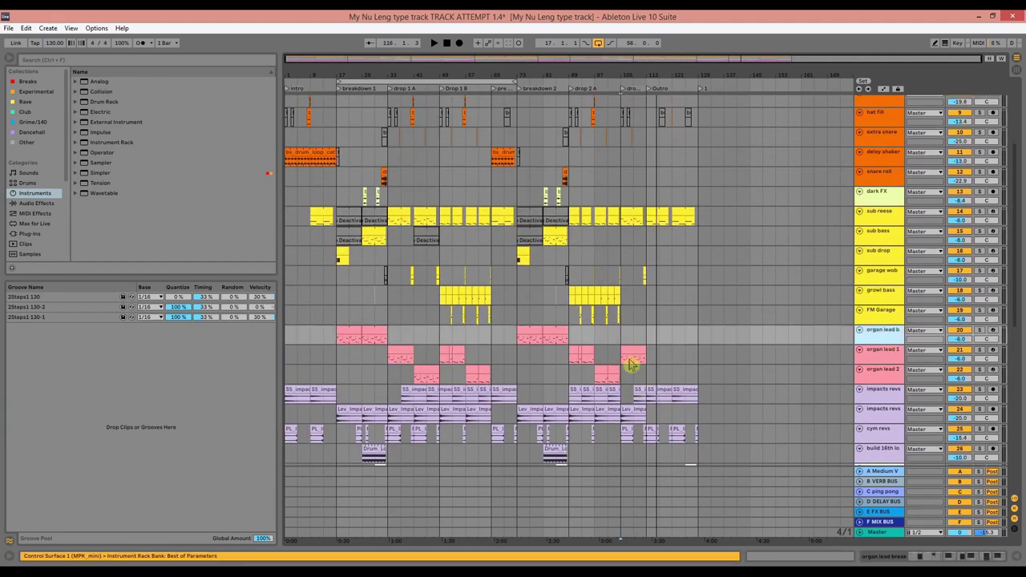
pyautogui.scroll(-2, 521, 371)
pyautogui.click(535, 263)
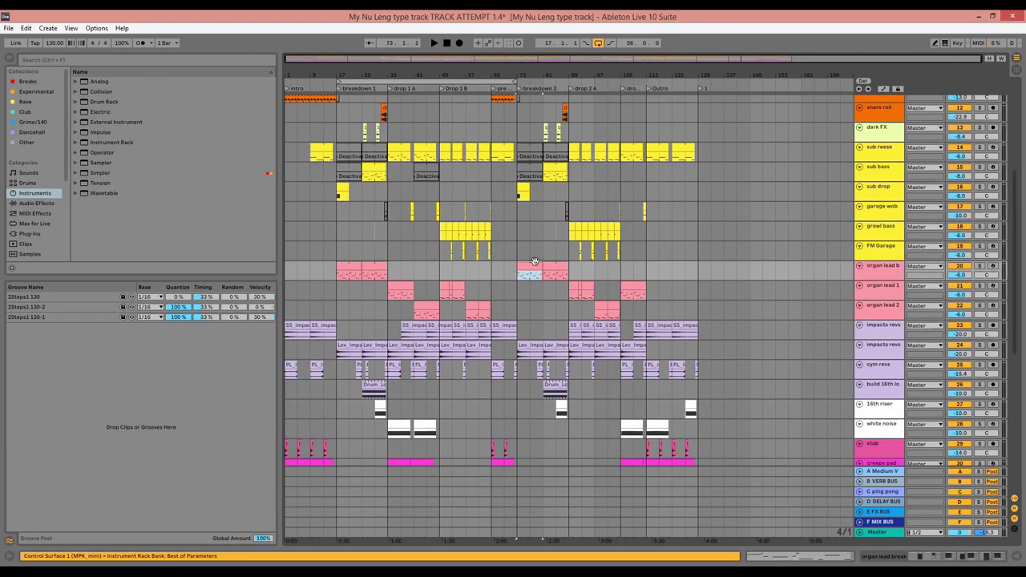
pyautogui.click(978, 266)
pyautogui.moveTo(566, 72); pyautogui.dragTo(575, 165)
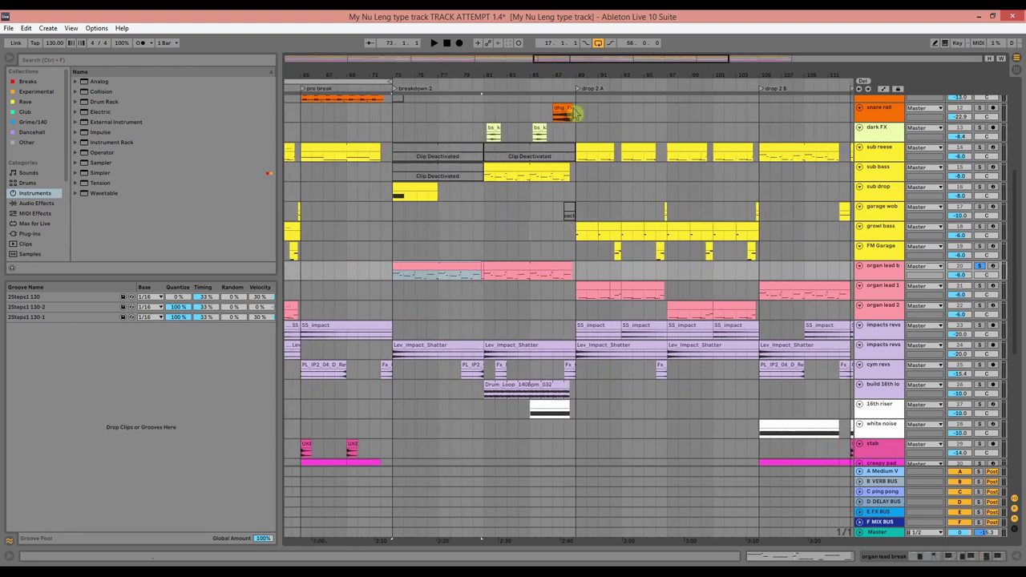
# - Play the soloed organ lead break from bar 87 and show its device chain through to the Delay
pyautogui.click(552, 281)
pyautogui.press('space')
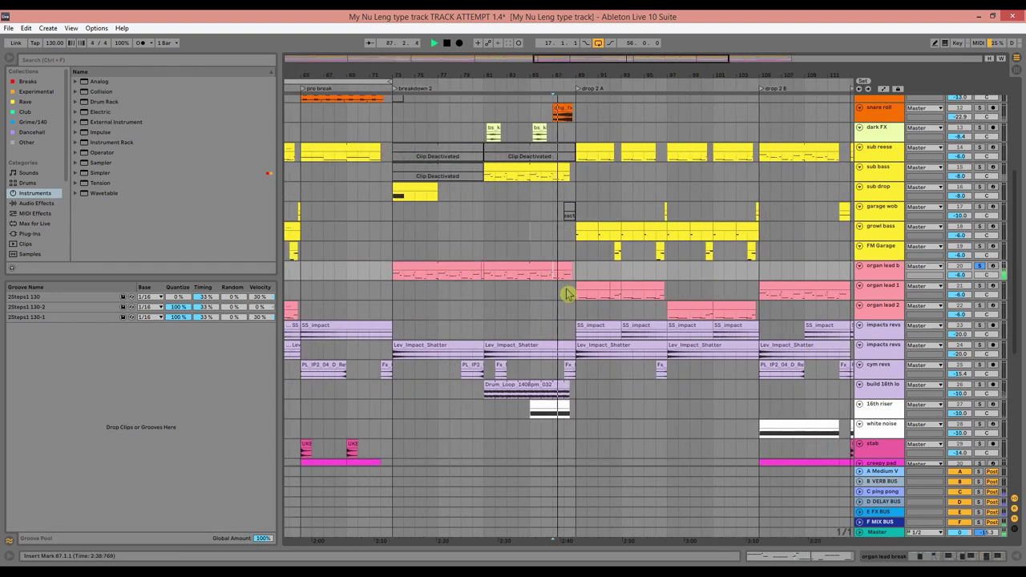
pyautogui.doubleClick(883, 266)
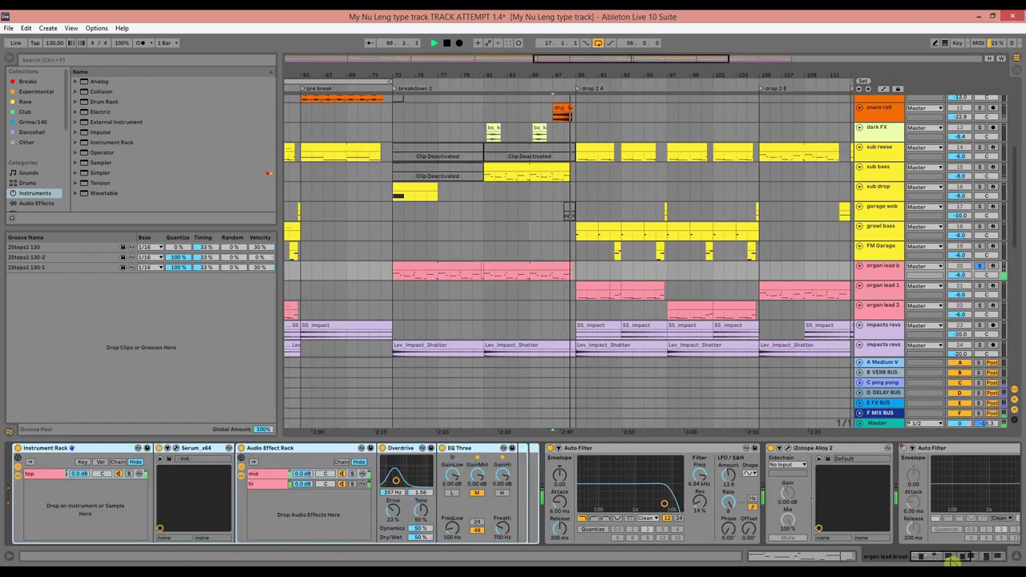
pyautogui.scroll(-5, 946, 529)
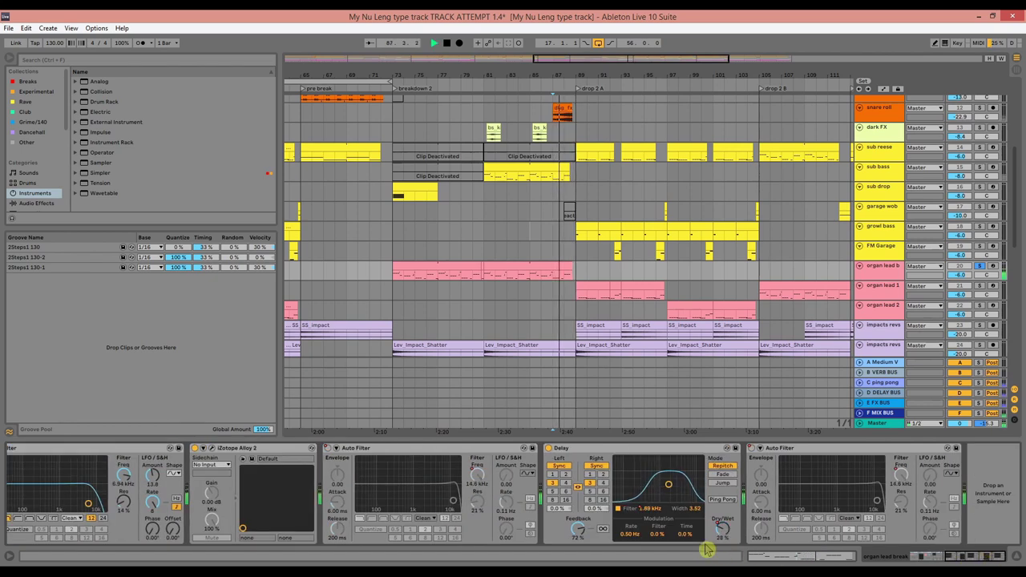